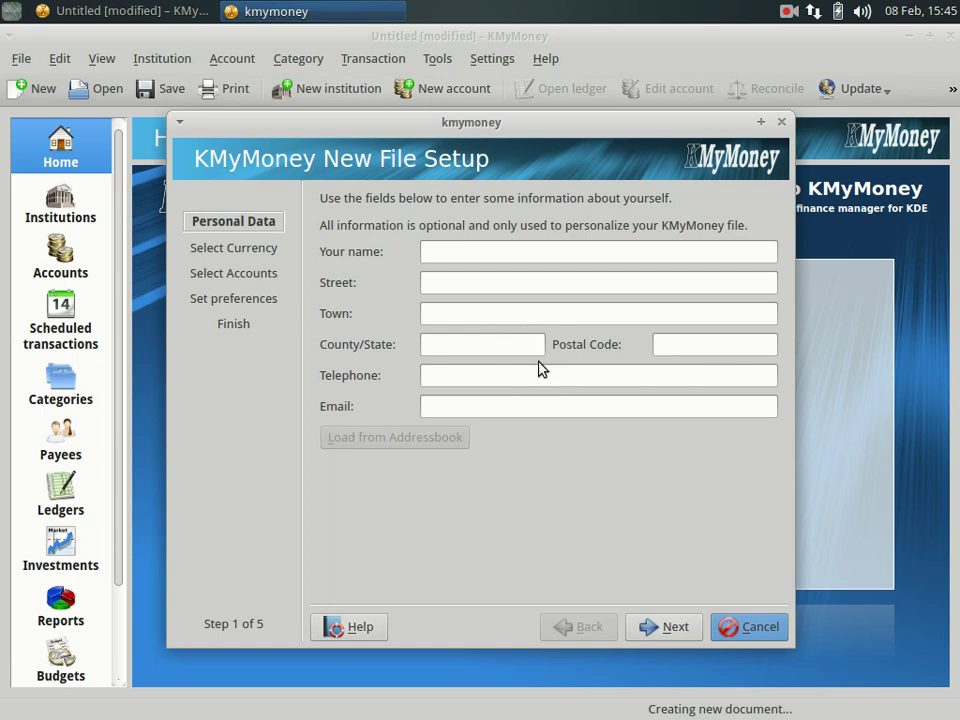
Enter your name in the new file setup and keep British Pound as the base currency.
click(472, 252)
text(Idilix)
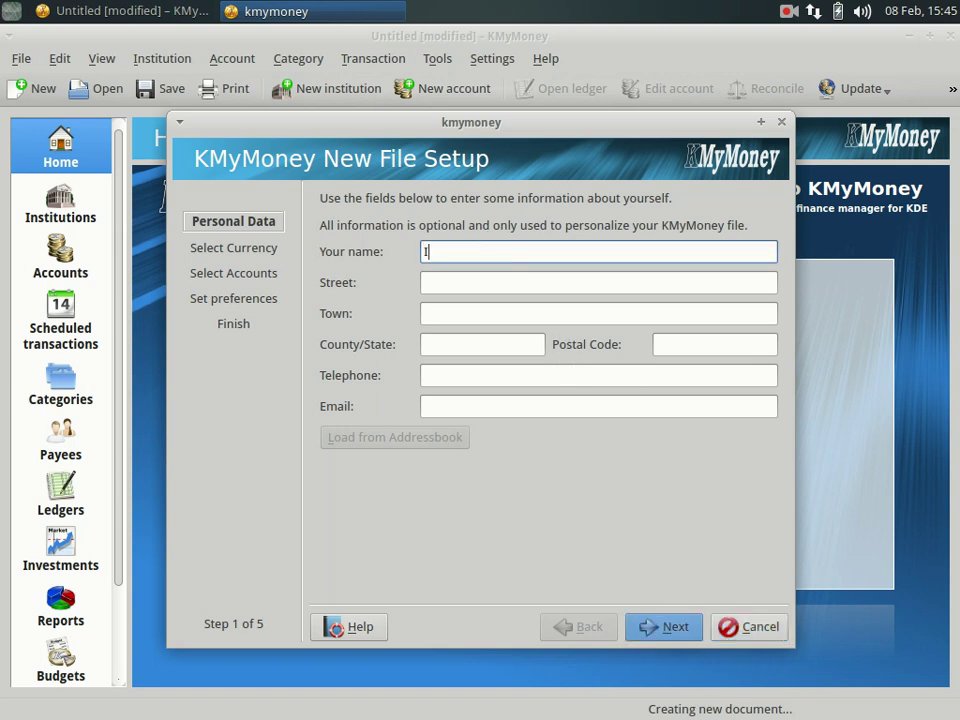
click(666, 632)
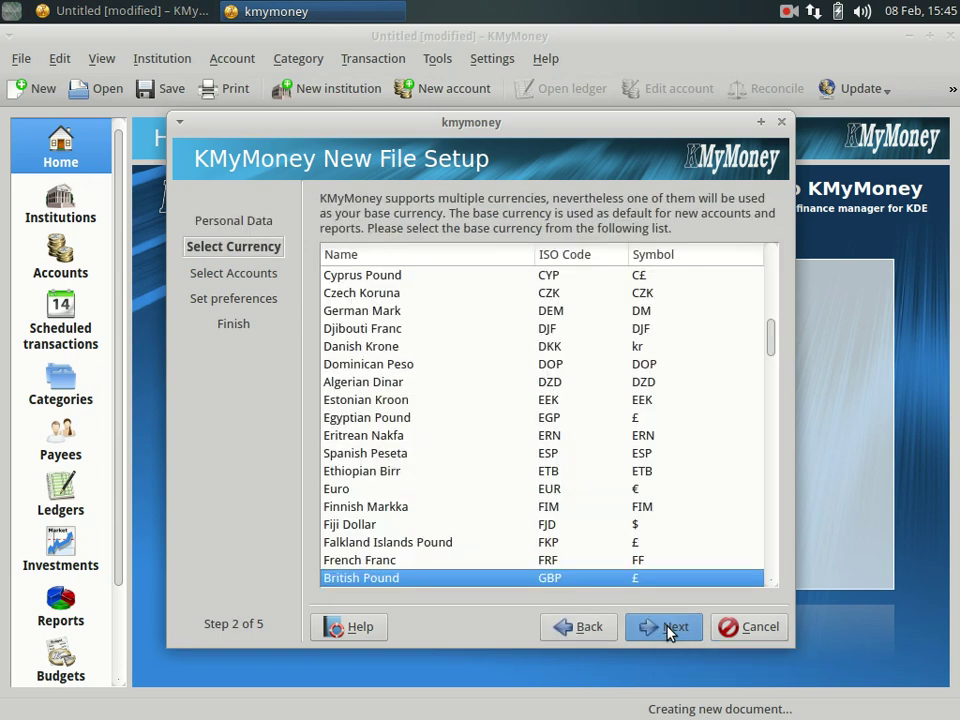
scroll(553, 484, down, 1)
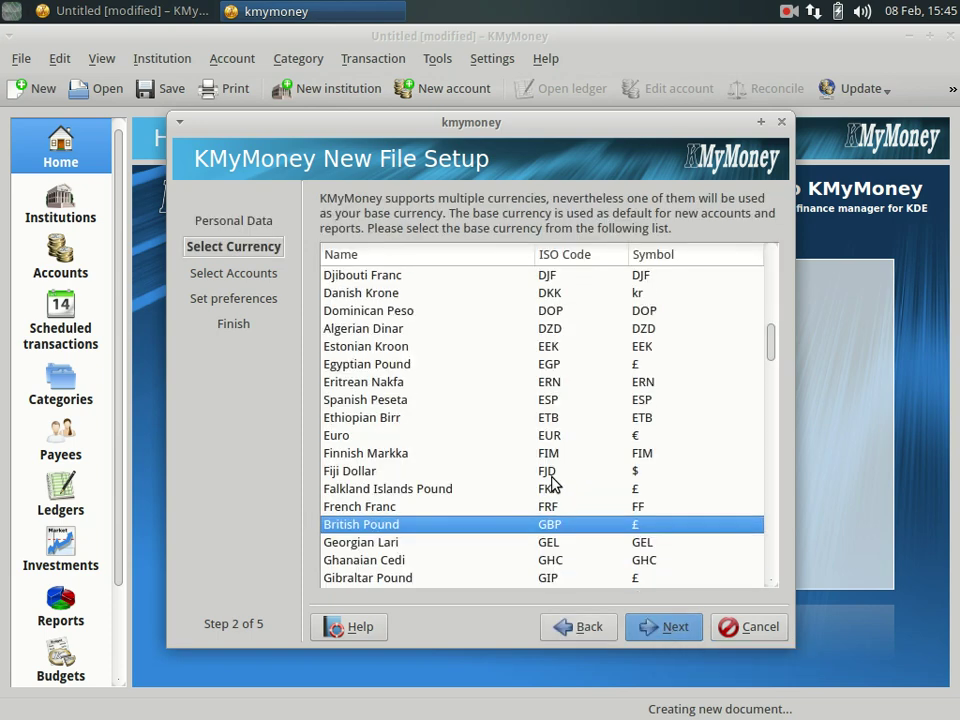
scroll(553, 486, up, 1)
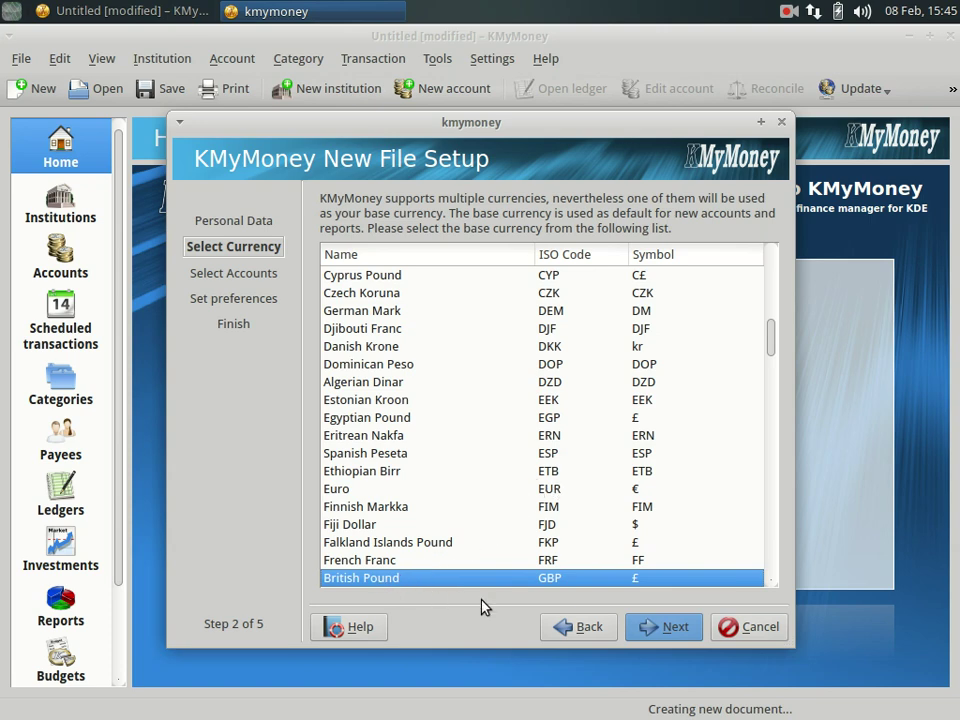
click(662, 627)
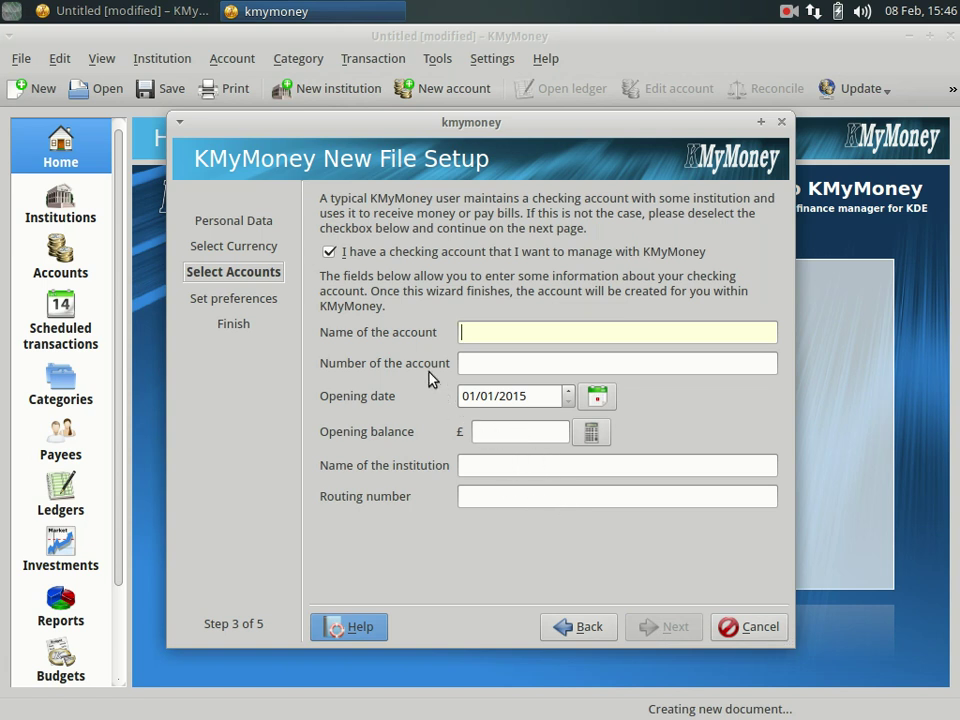
Skip creating a checking account and widen the account types column.
click(331, 253)
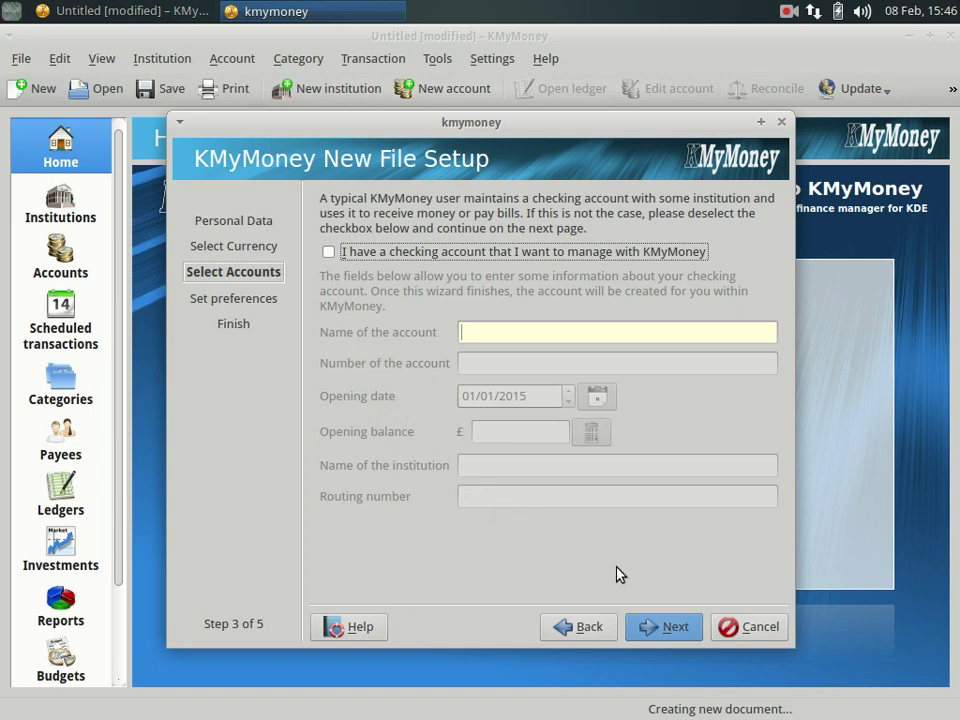
click(662, 628)
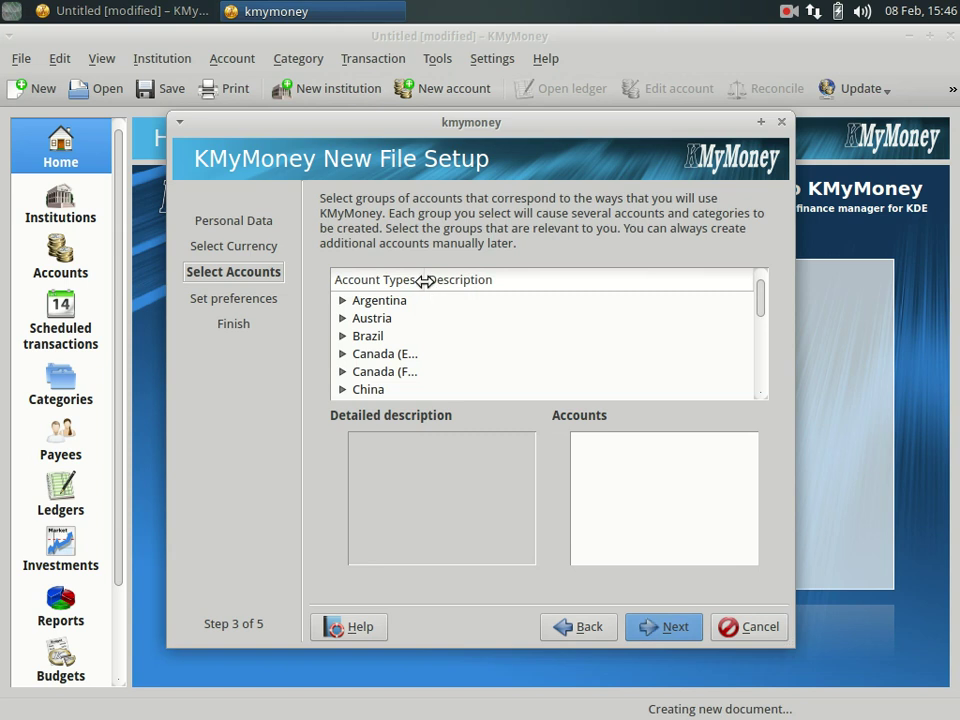
drag(425, 281, 478, 281)
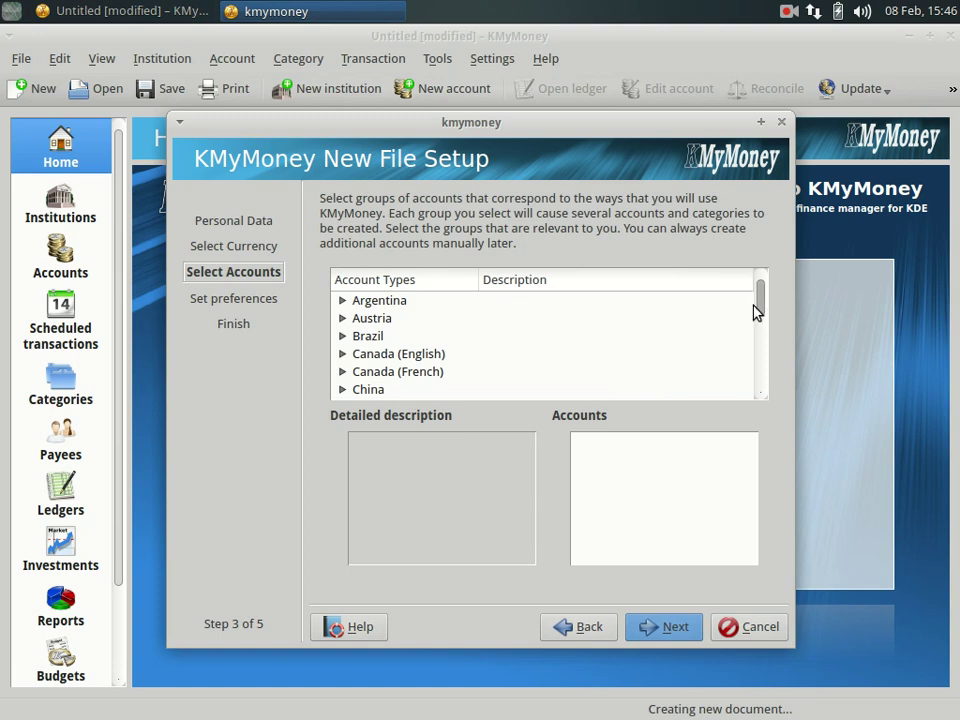
drag(761, 305, 761, 384)
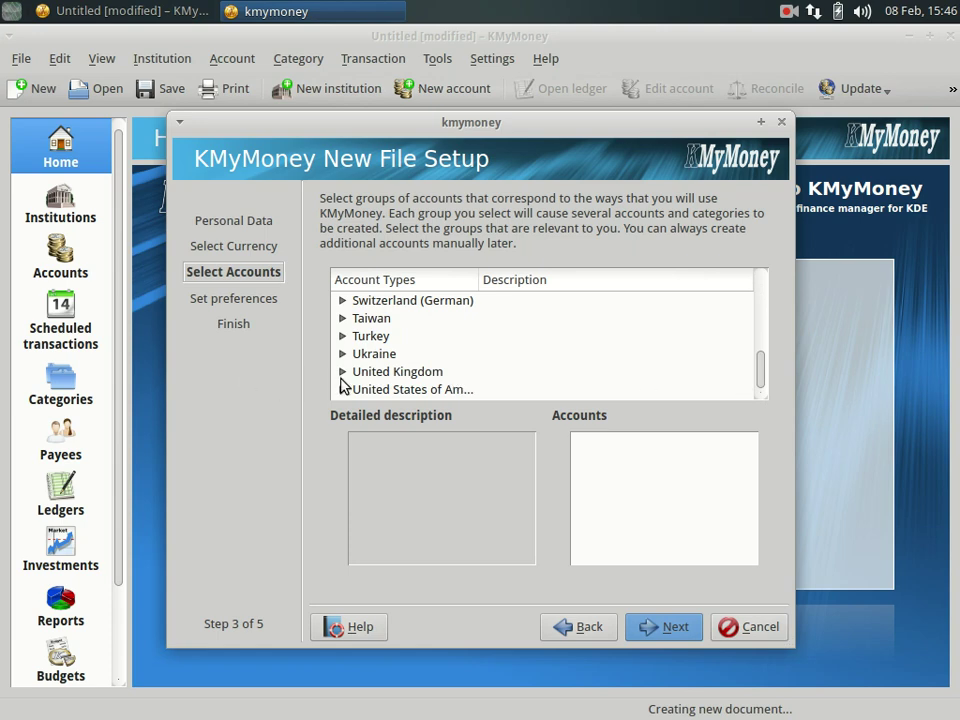
Select the Common Accounts group under United Kingdom and continue to preferences.
click(342, 371)
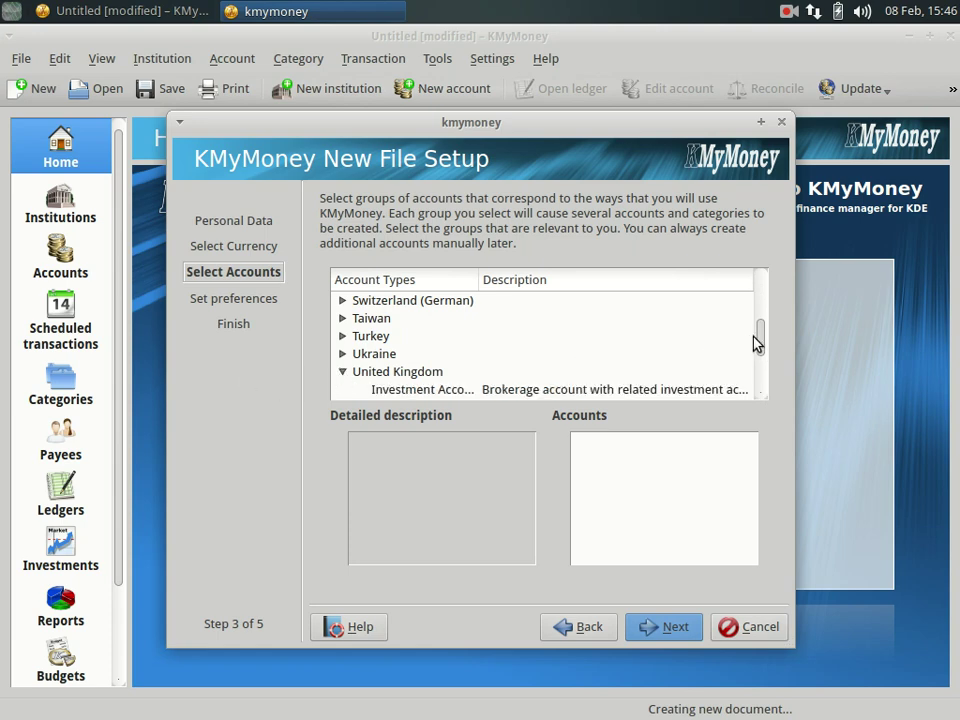
drag(761, 339, 763, 357)
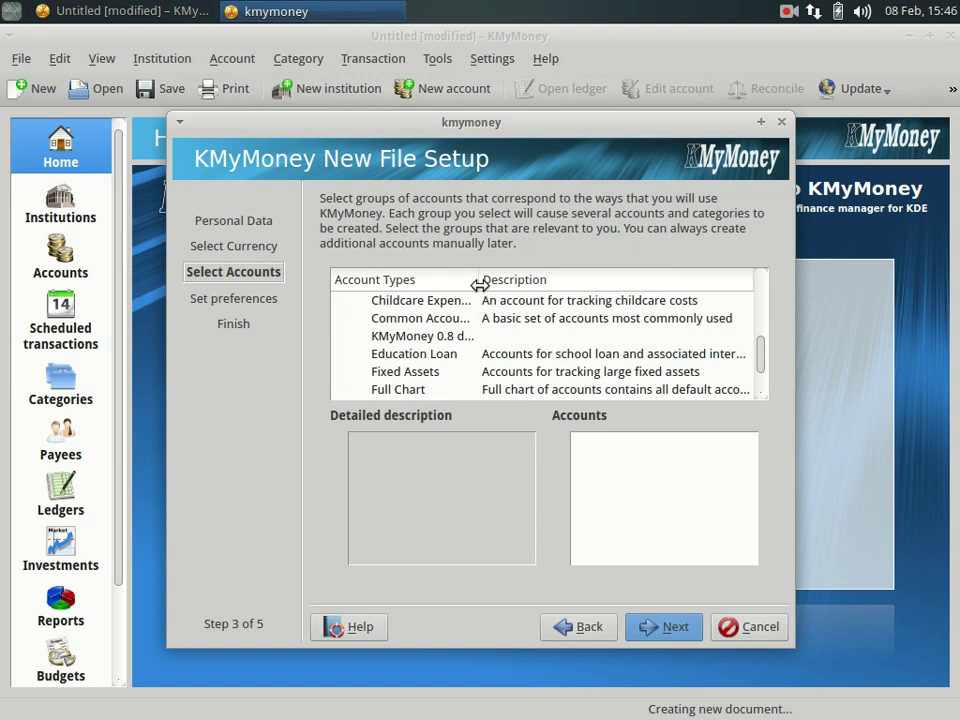
drag(479, 281, 501, 287)
click(426, 320)
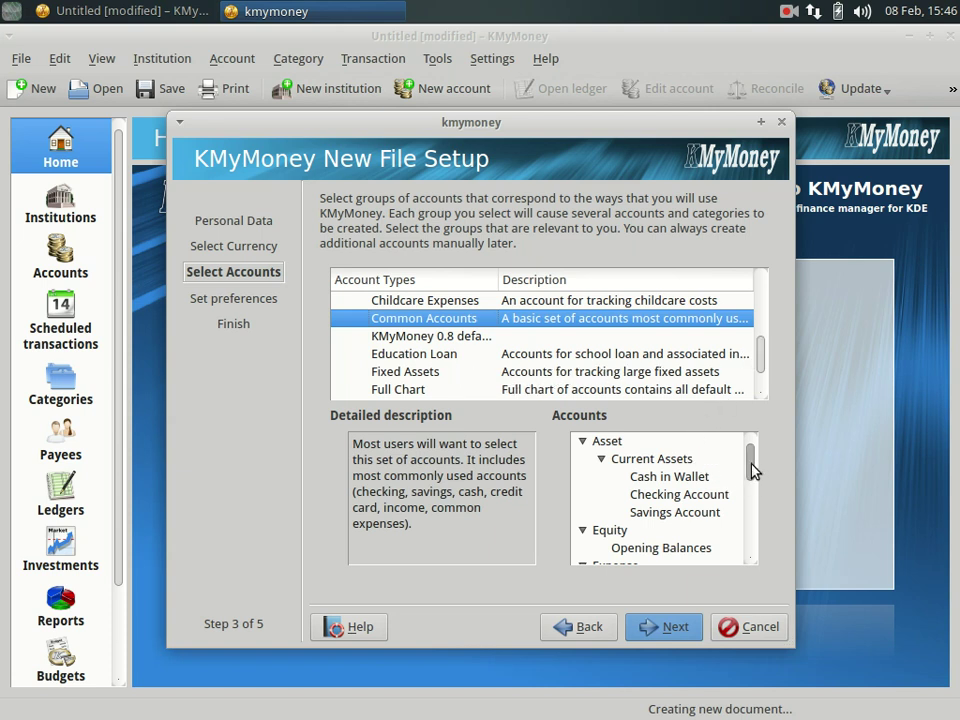
mouse_move(752, 470)
mouse_down()
mouse_move(752, 548)
mouse_move(754, 459)
mouse_up()
click(660, 627)
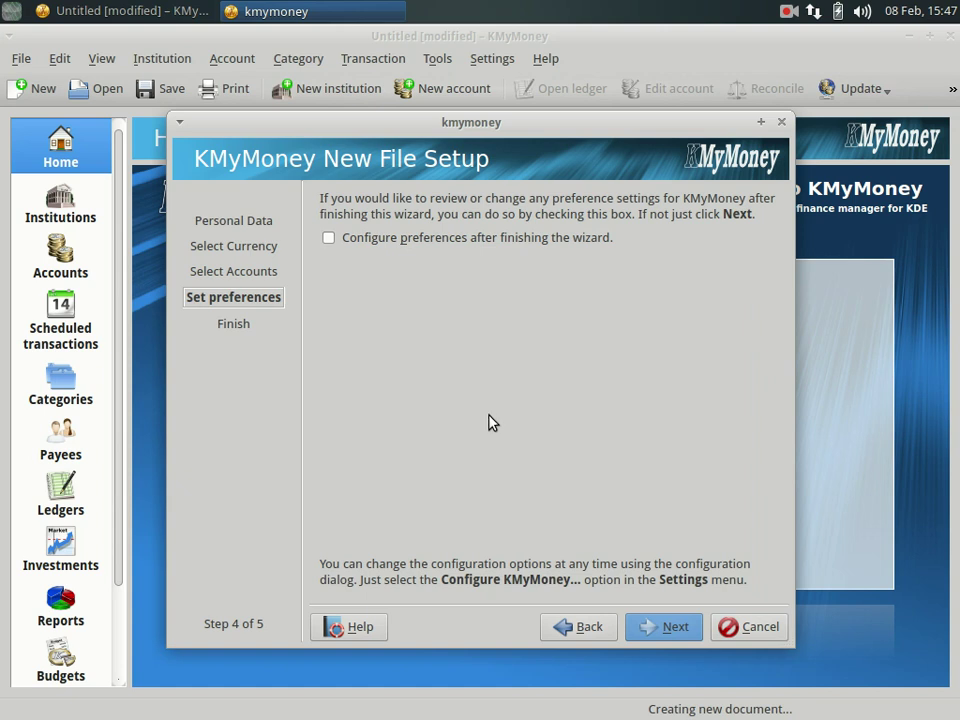
Choose the Documents/Finances folder as the save location for the new file.
click(655, 634)
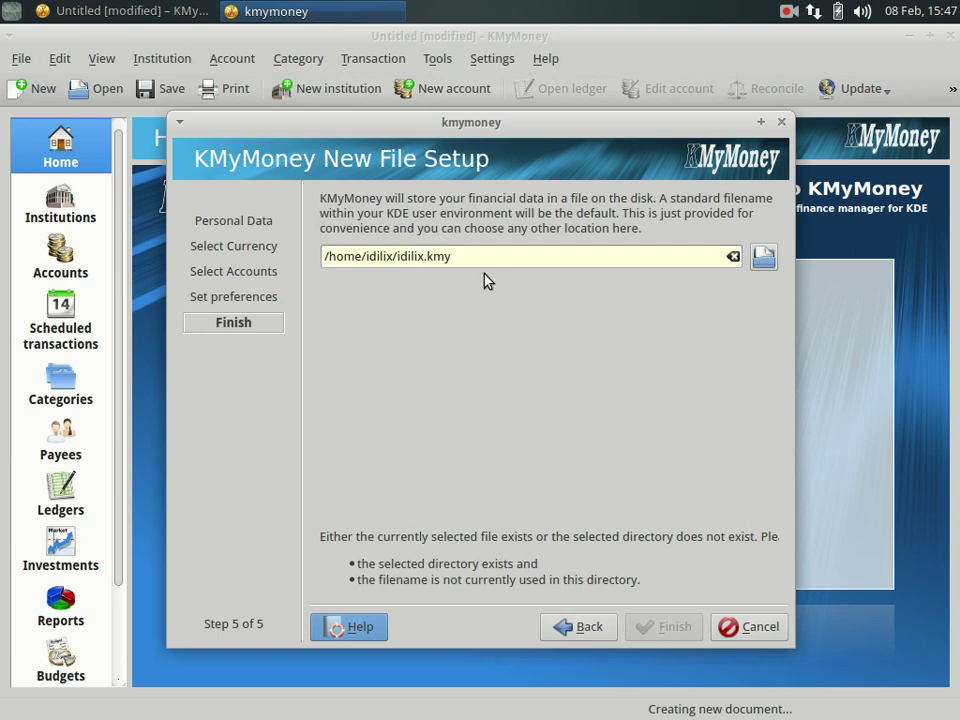
click(764, 259)
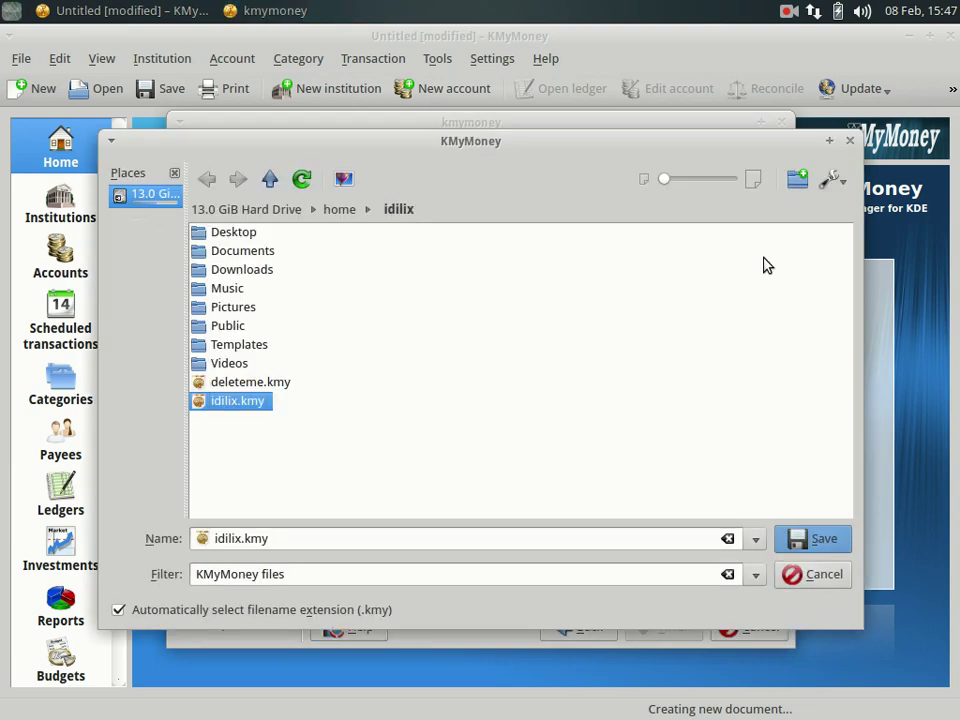
click(264, 257)
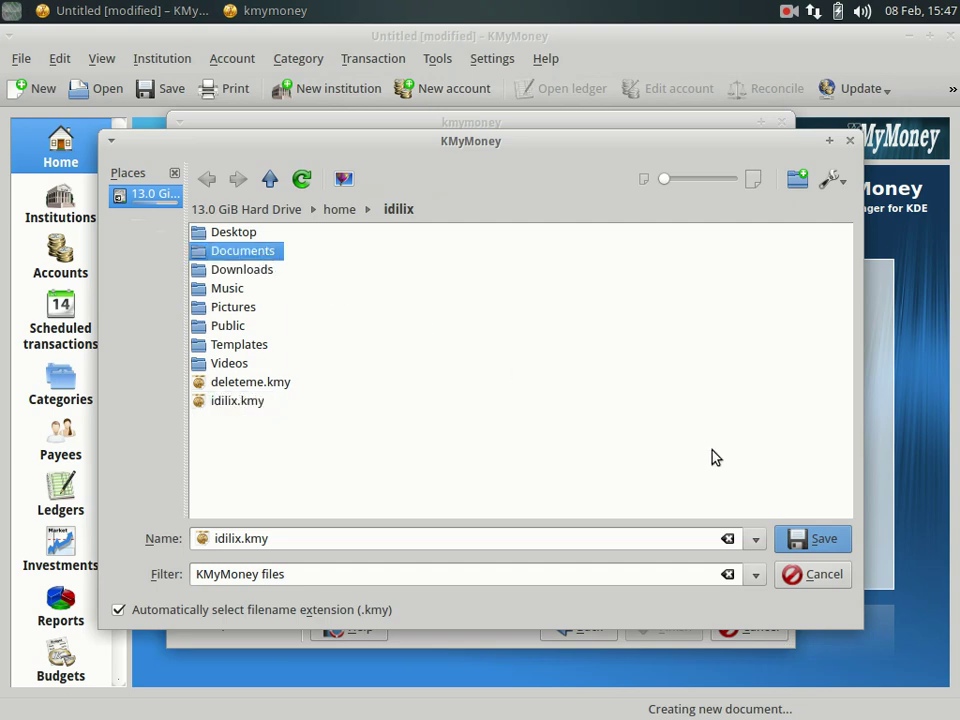
double_click(197, 253)
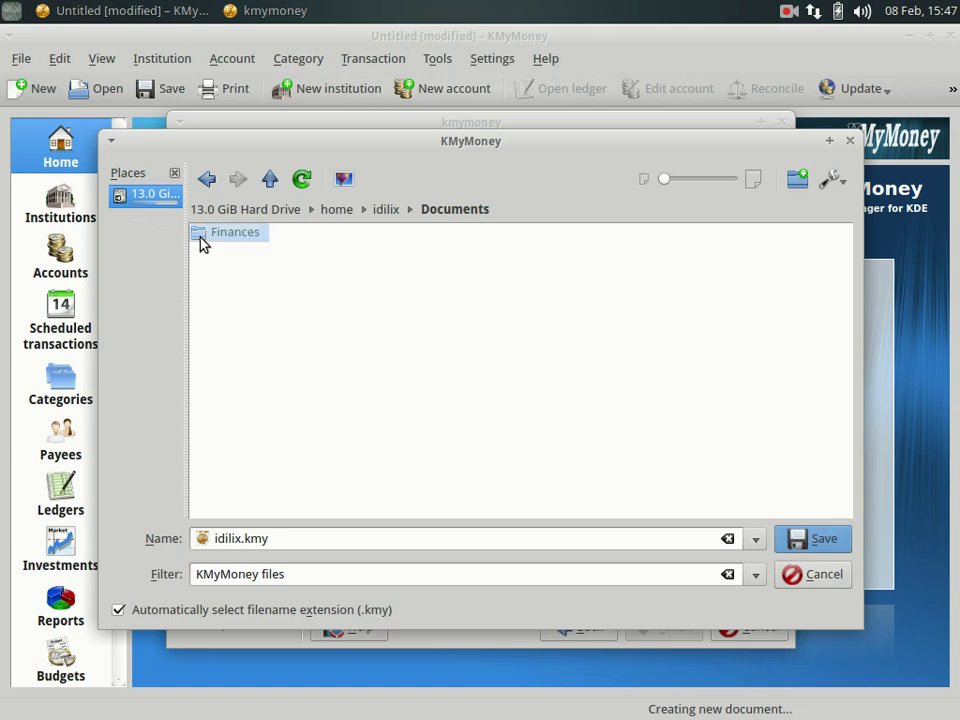
double_click(201, 241)
click(811, 542)
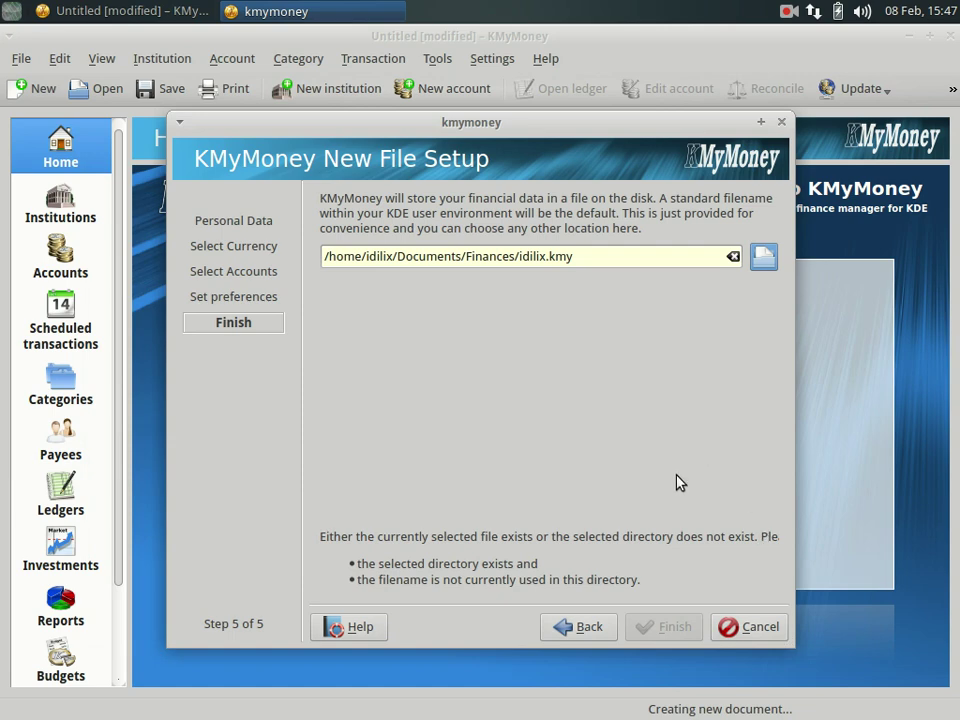
Name the file finances.kmy and finish the setup.
click(548, 256)
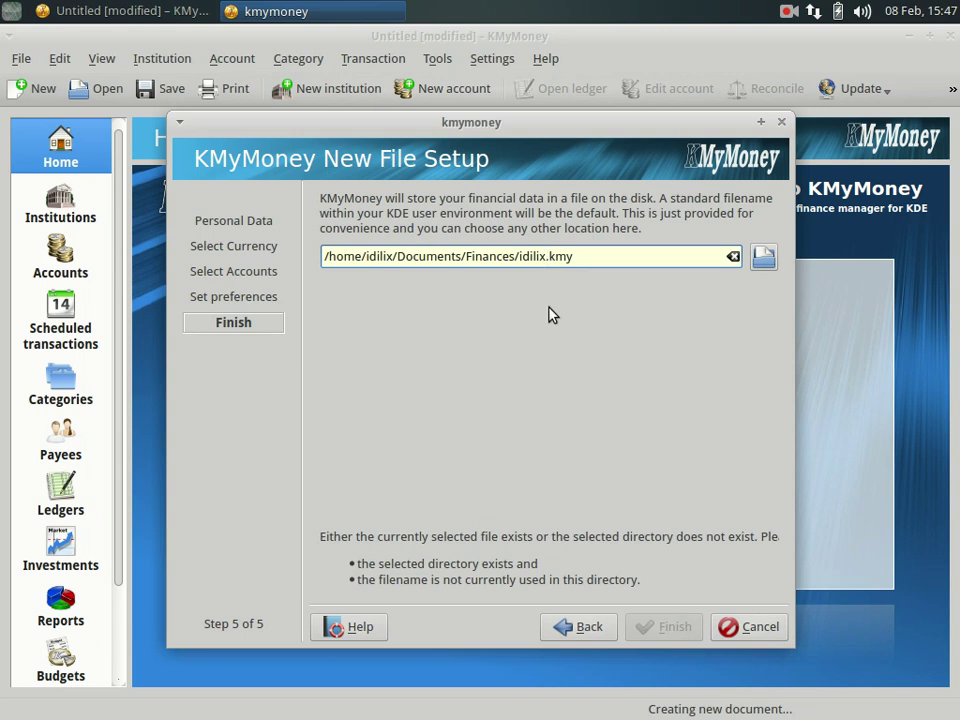
key(BackSpace)
key(BackSpace)
key(BackSpace)
key(BackSpace)
key(BackSpace)
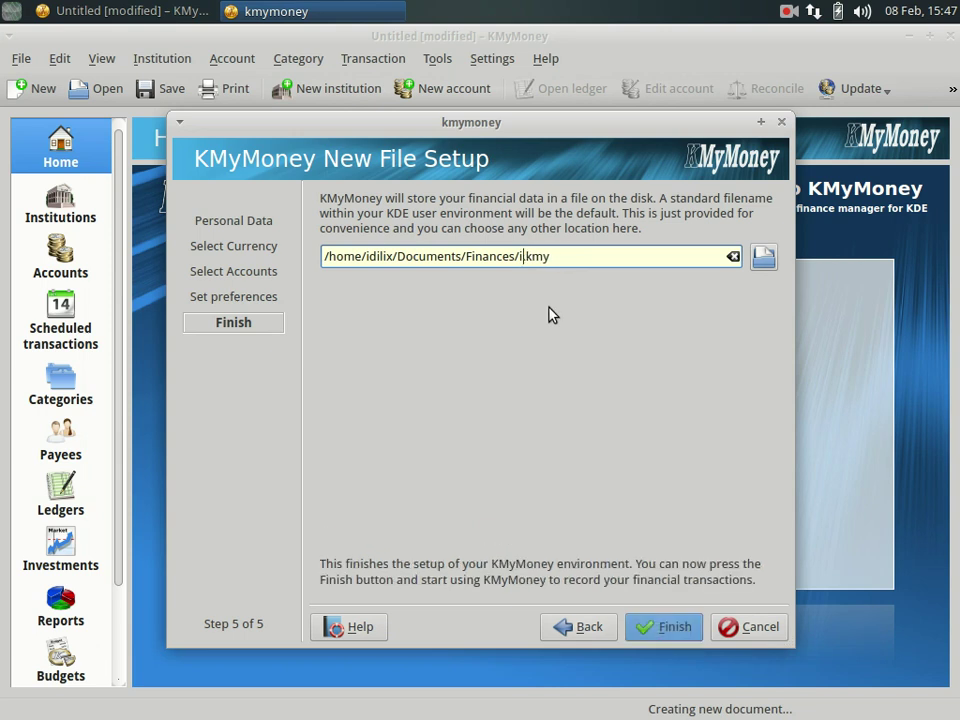
key(BackSpace)
text(finances)
click(663, 630)
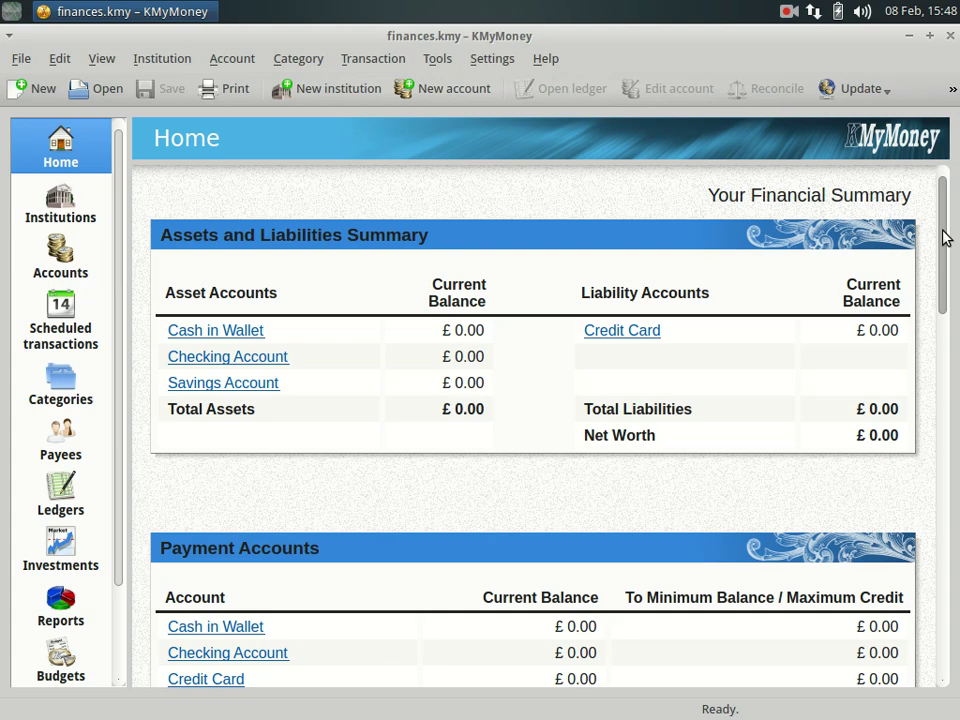
Scroll the Home page down past the £0.00 forecasts to the empty Net Worth Forecast chart.
drag(945, 237, 948, 230)
mouse_move(943, 253)
mouse_down()
mouse_move(945, 268)
mouse_move(953, 246)
mouse_up()
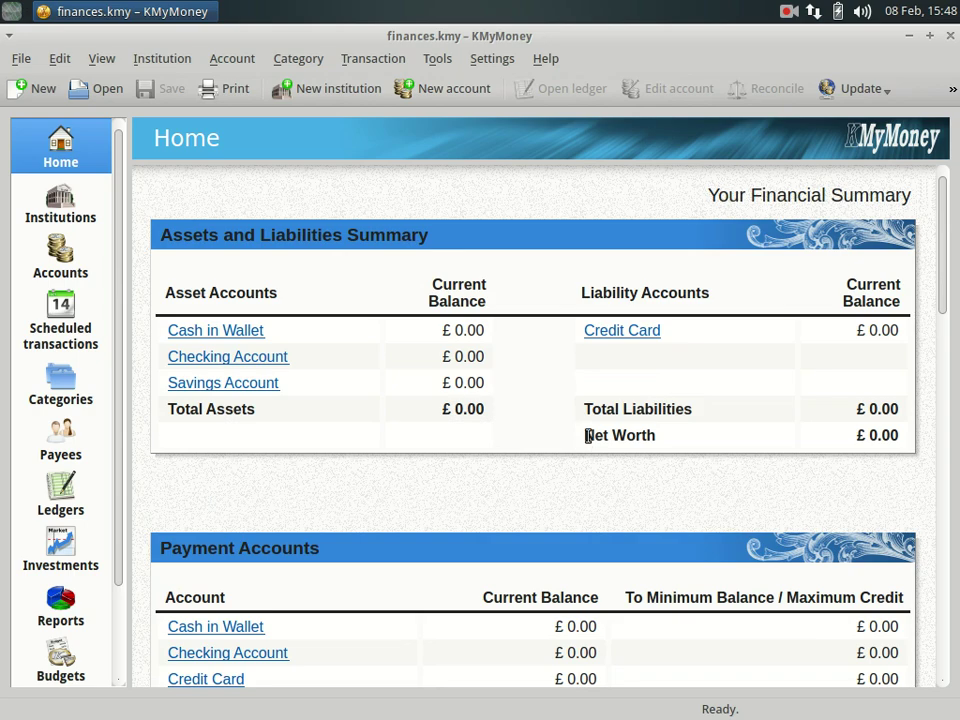
drag(588, 435, 915, 439)
click(930, 265)
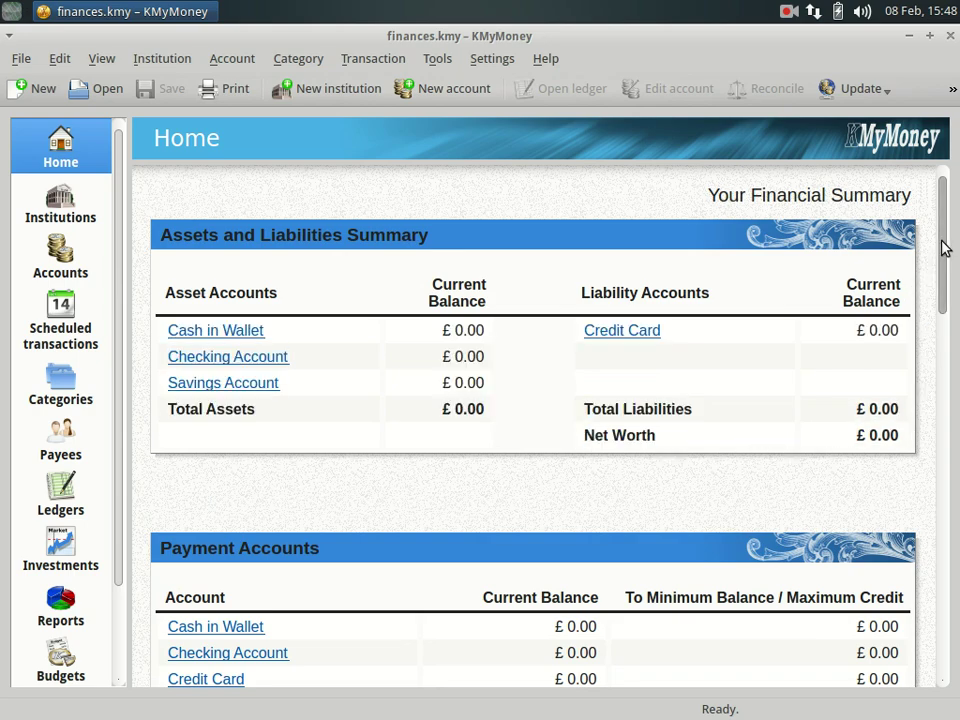
drag(945, 248, 957, 470)
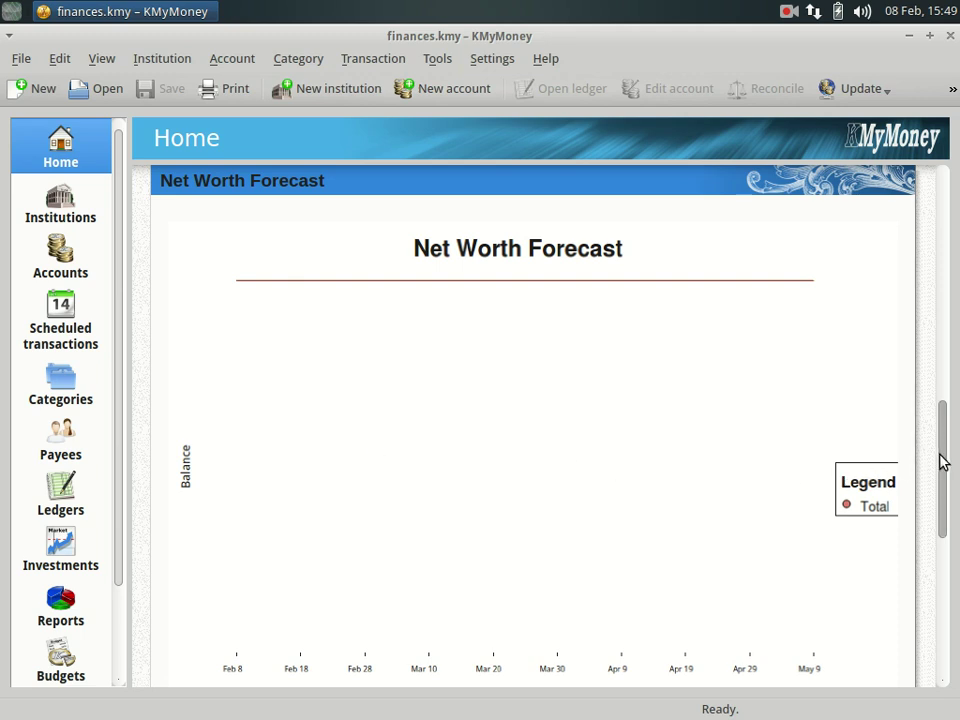
Scroll the Home page down to the Cash Flow Summary and back up.
drag(940, 462, 951, 596)
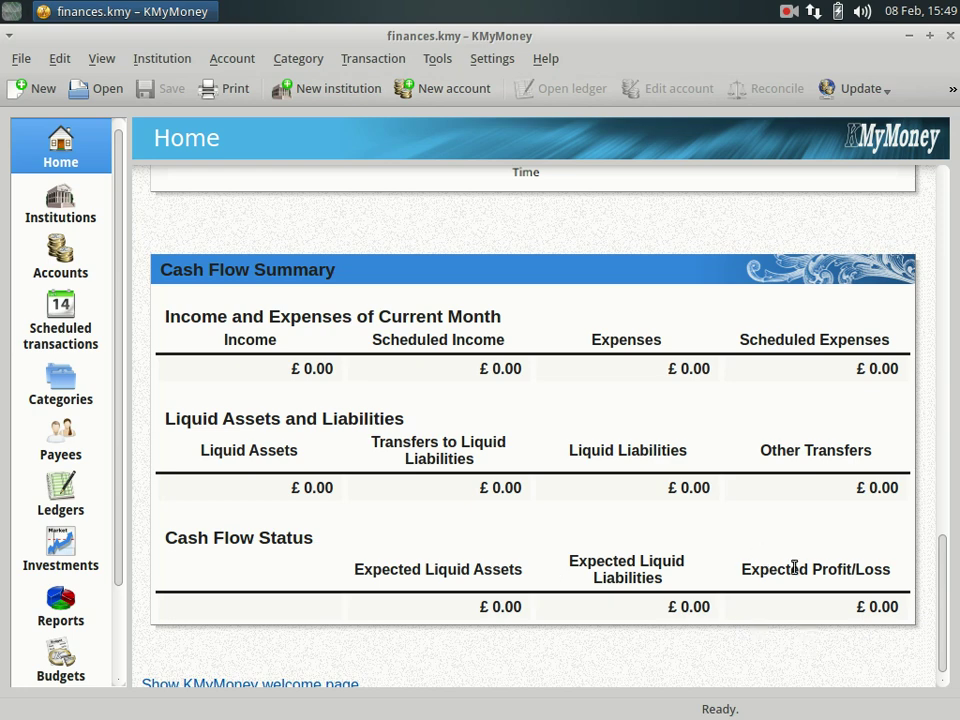
drag(866, 610, 951, 214)
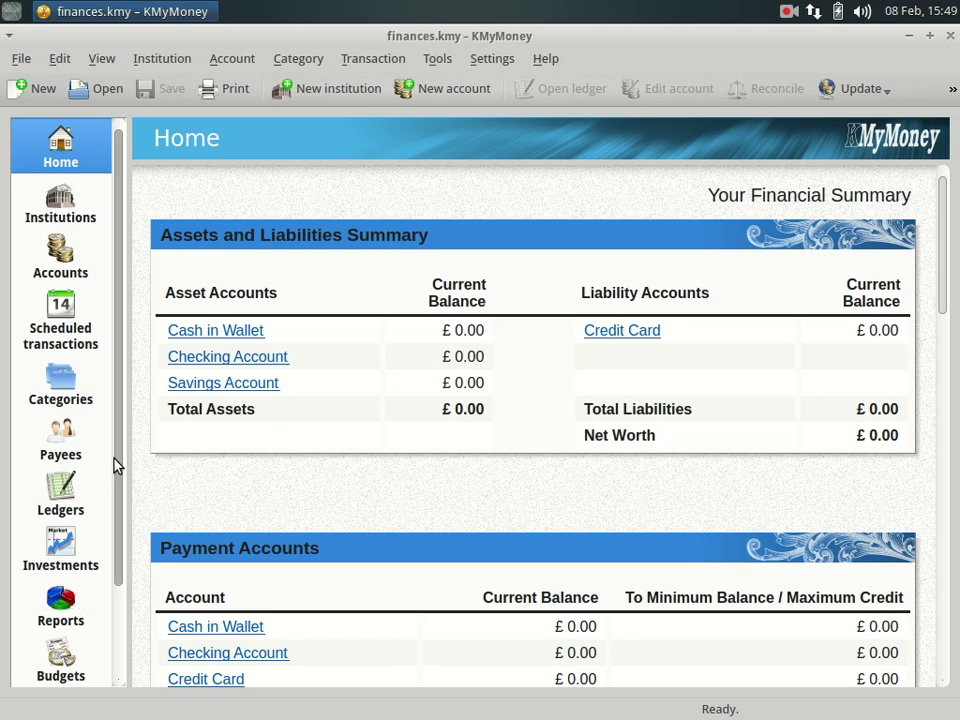
scroll(118, 458, down, 1)
scroll(118, 458, down, 3)
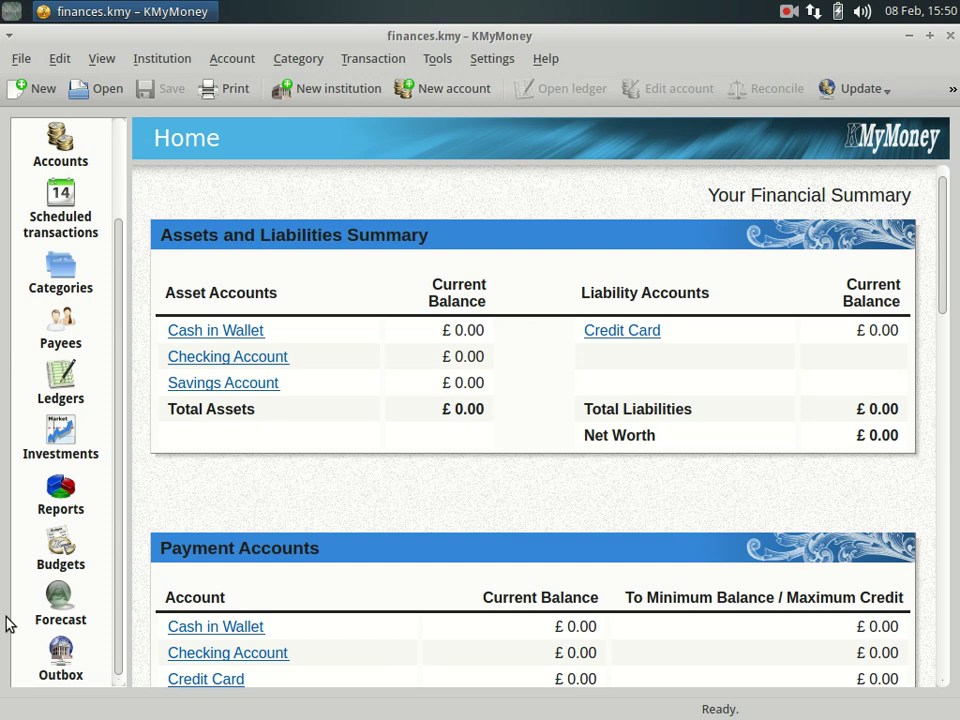
scroll(8, 622, up, 3)
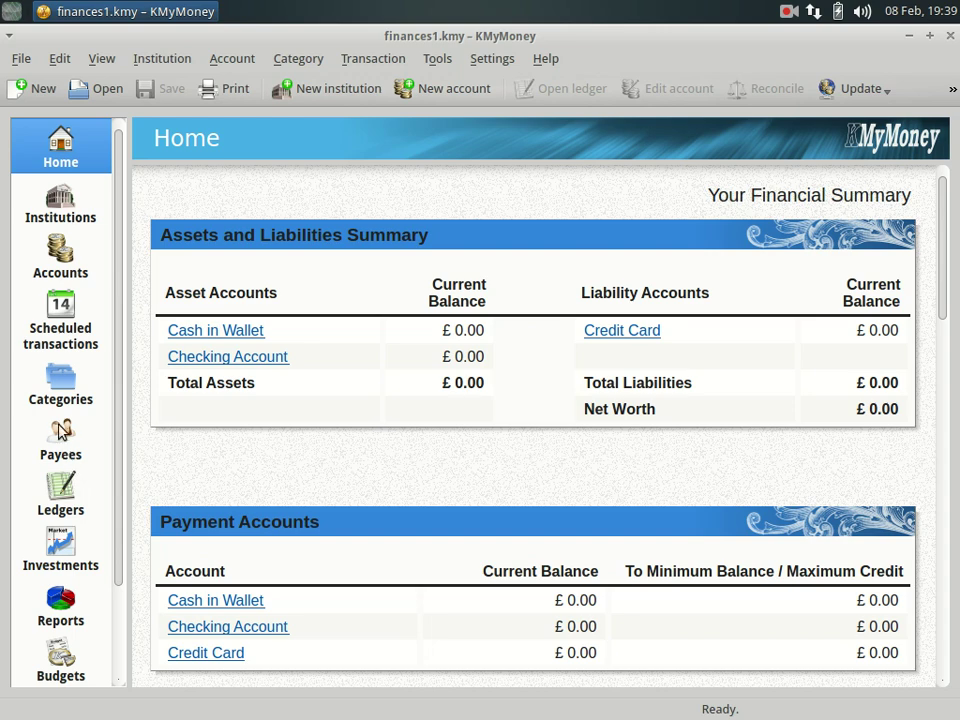
Add a new institution and name it Bank 1.
click(59, 214)
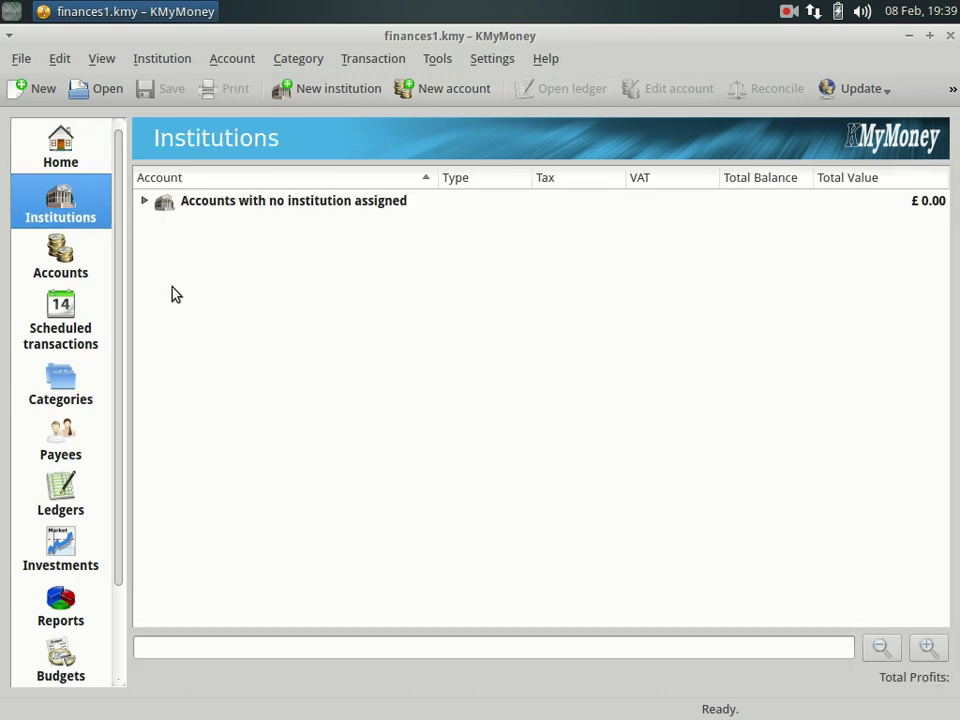
click(334, 96)
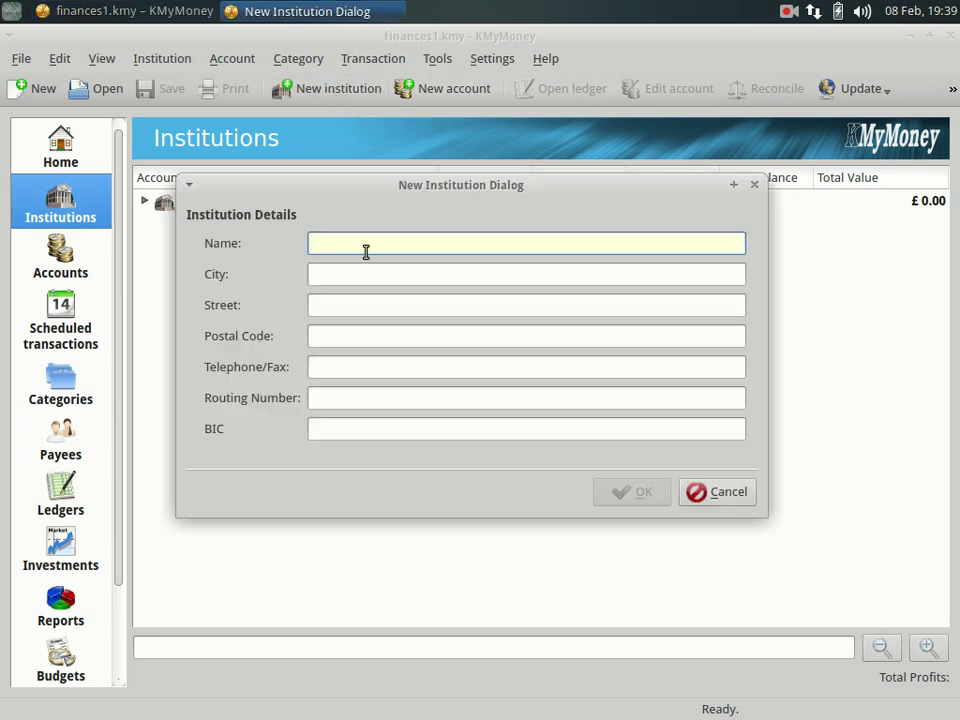
text(Bank)
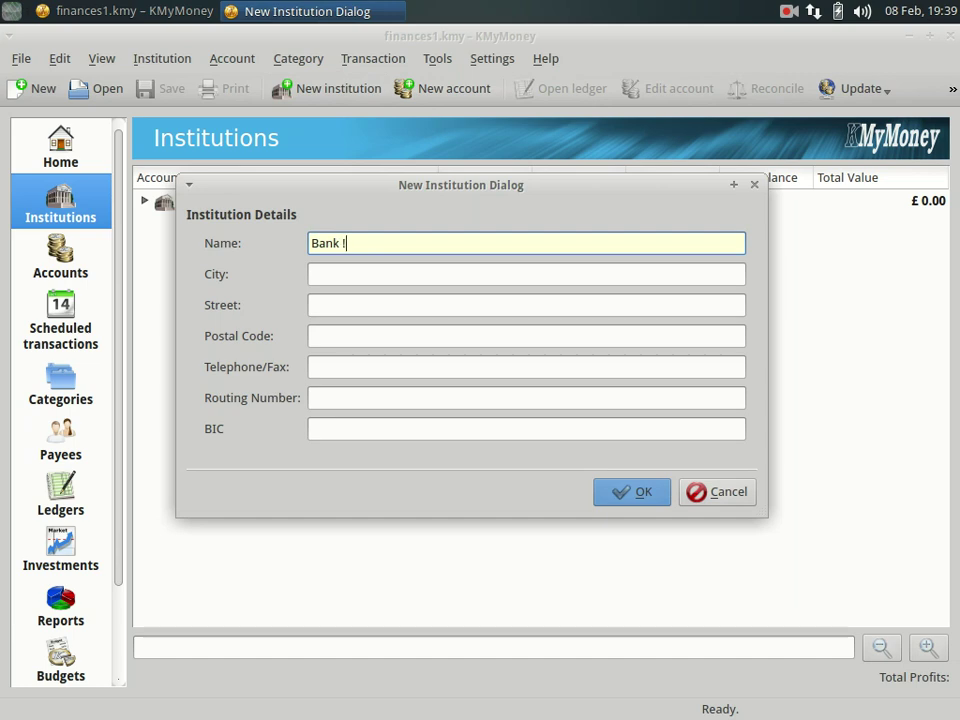
key(Return)
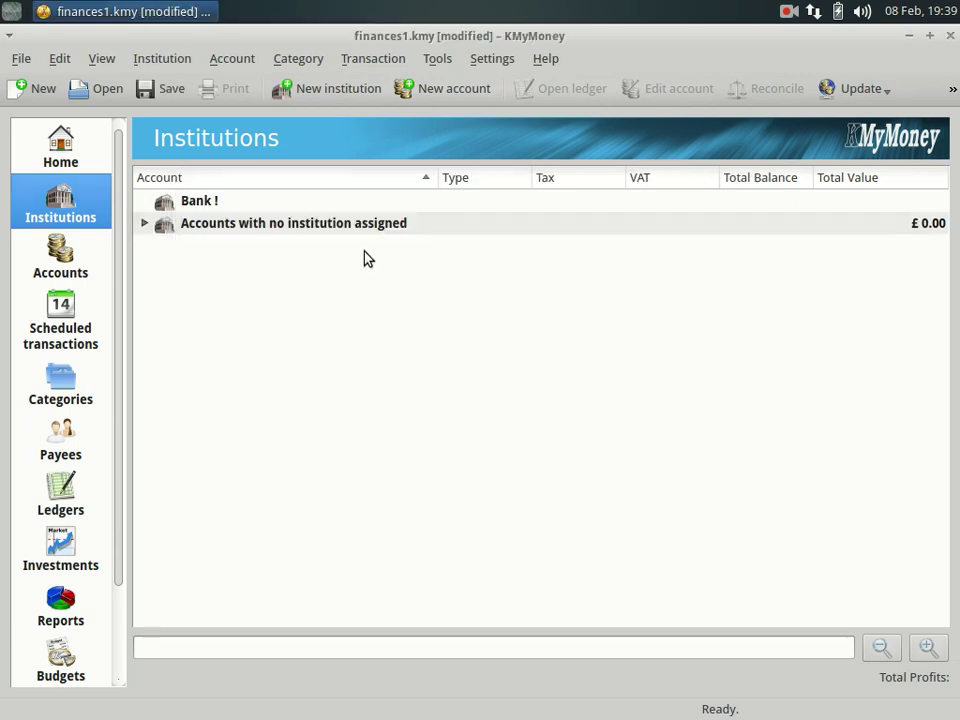
click(213, 199)
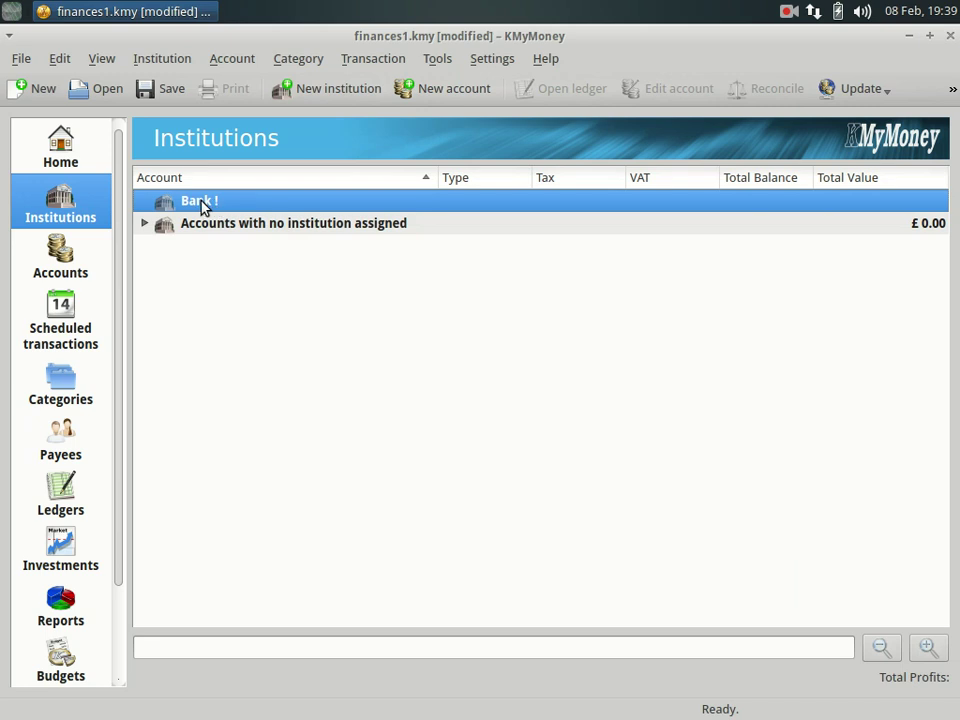
double_click(203, 205)
click(383, 242)
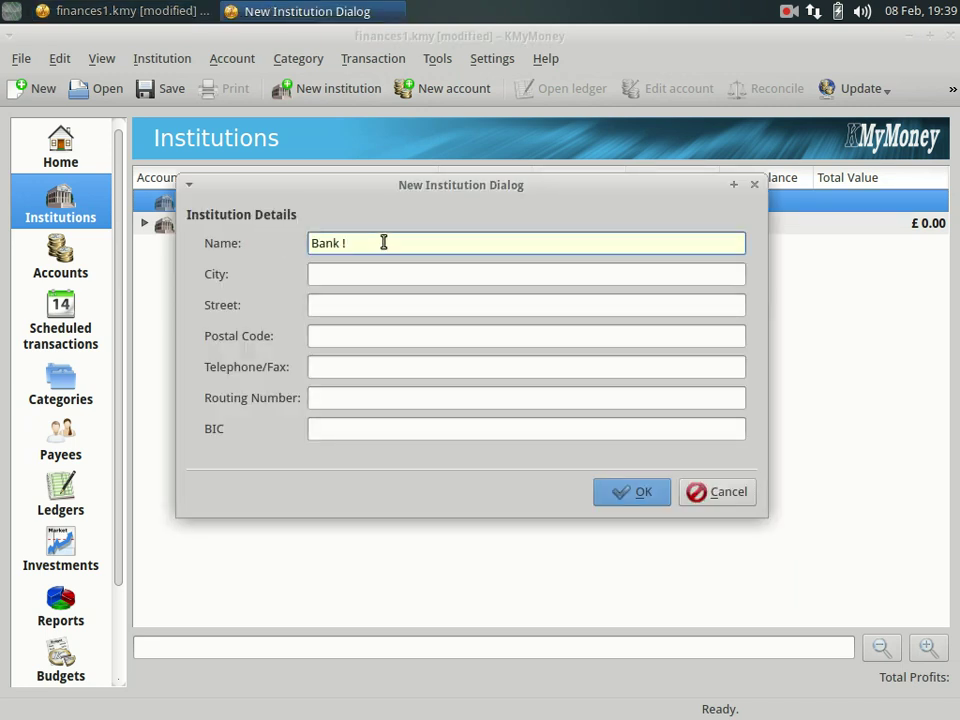
key(BackSpace)
key(Return)
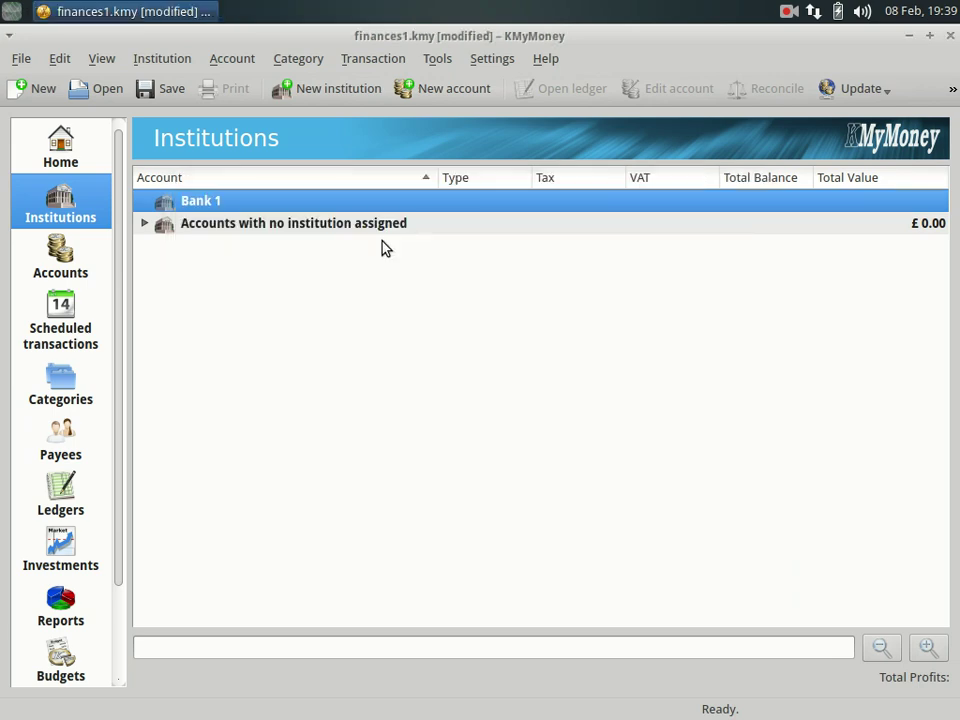
Add a second institution named Bank 2, then show the accounts list.
right_click(243, 206)
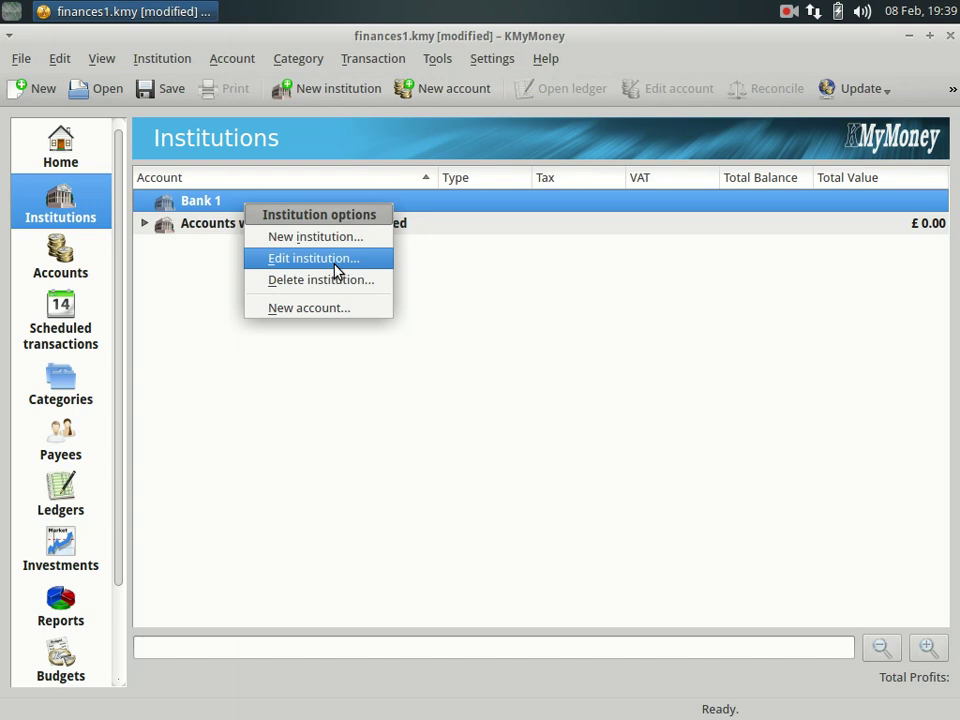
click(291, 237)
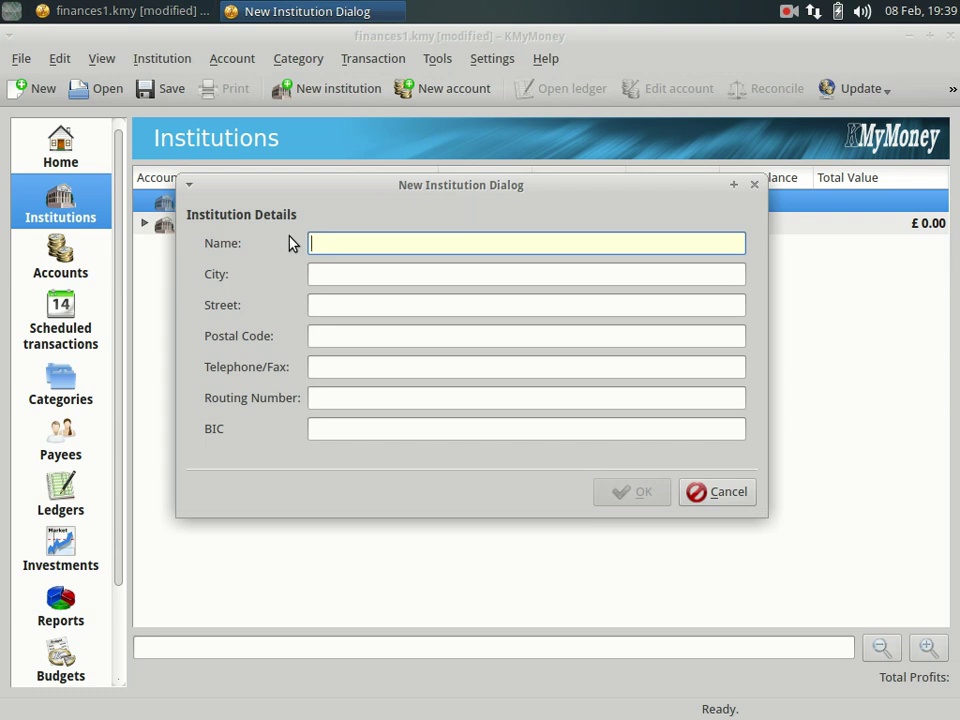
text(Bank 2)
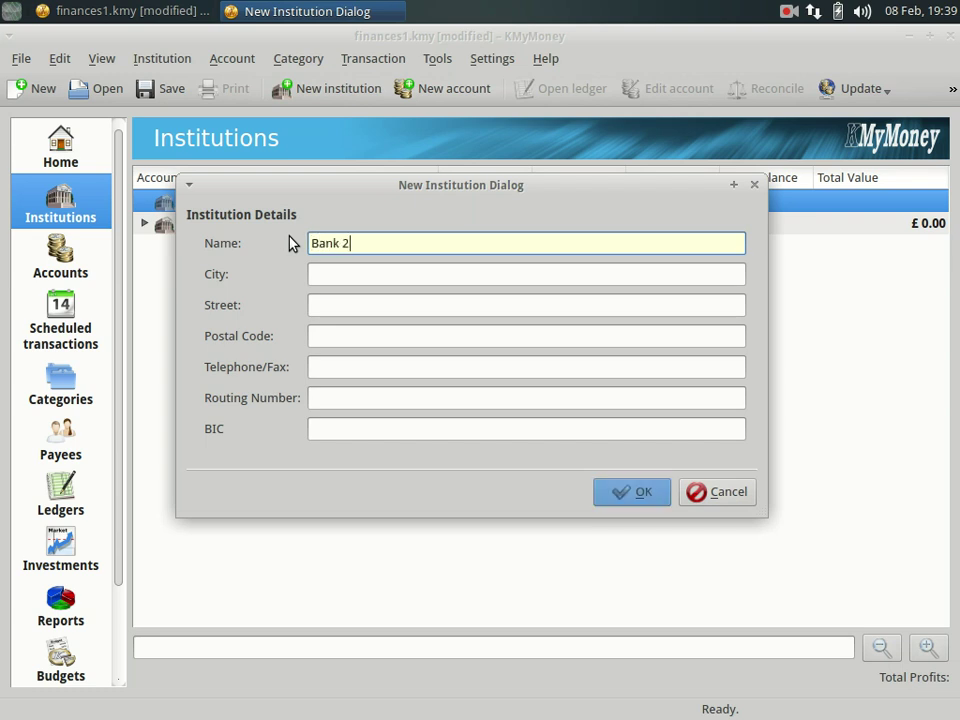
key(Return)
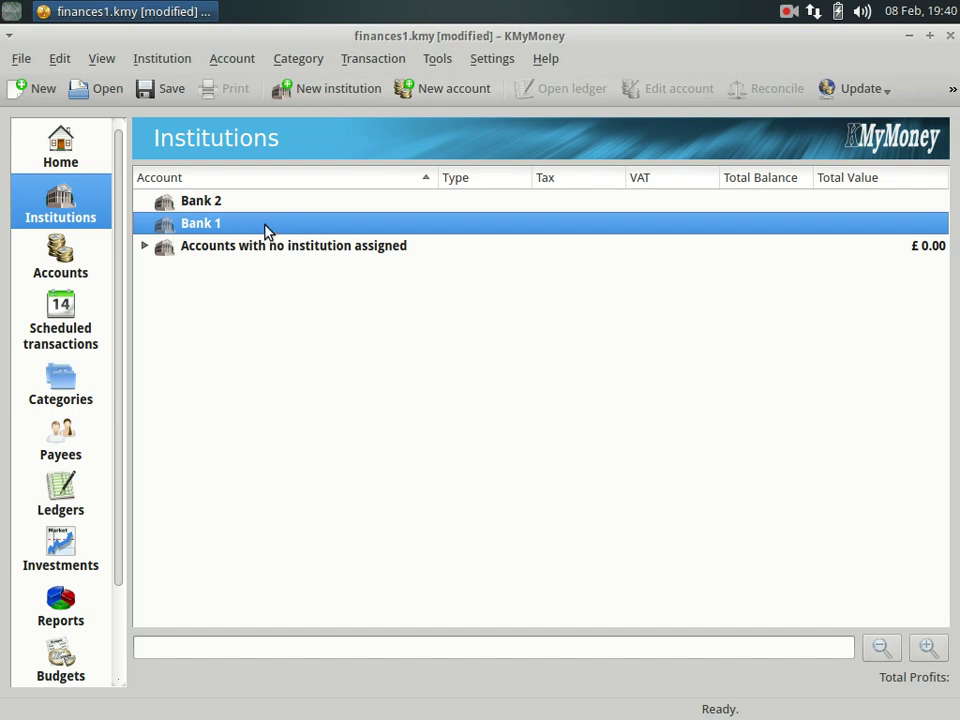
click(62, 258)
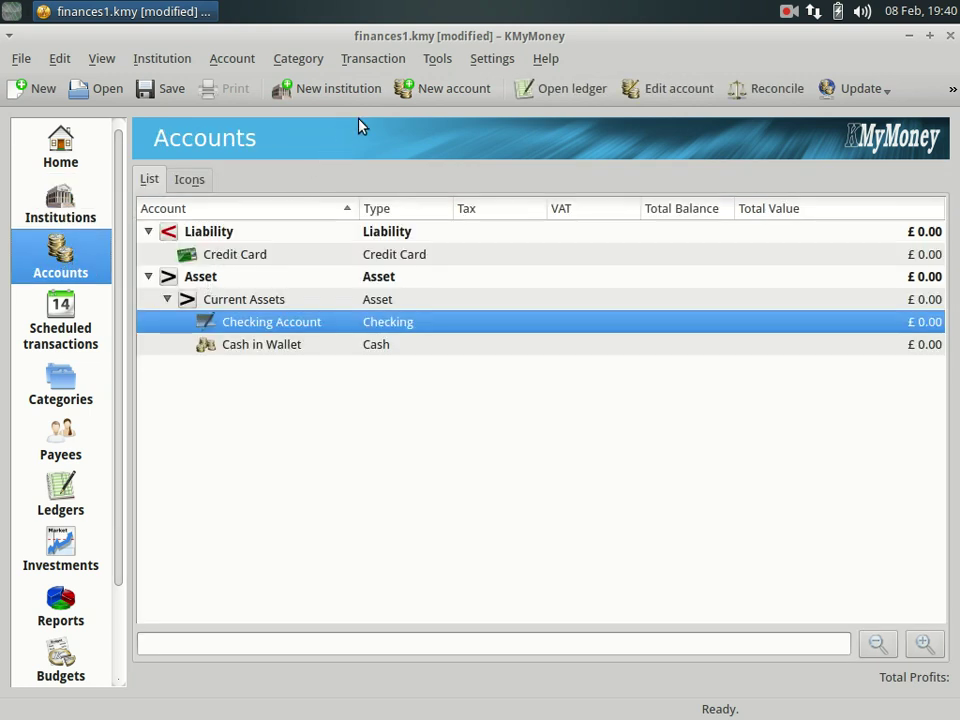
Start a new account at Bank 1 named Checking Account A with a 1000 opening balance.
click(444, 94)
click(470, 237)
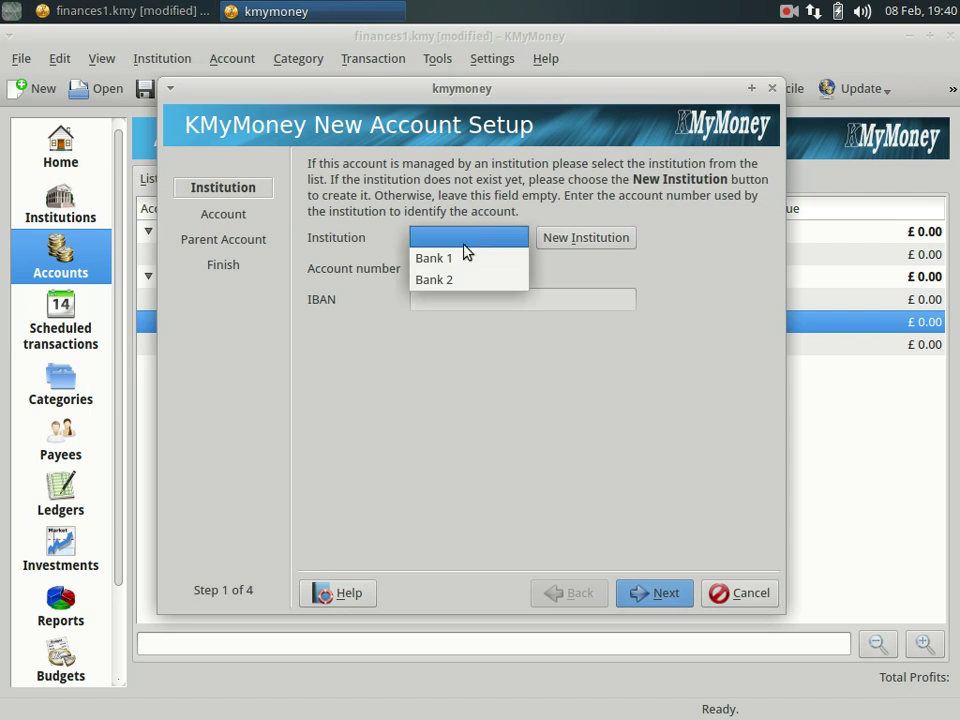
click(465, 258)
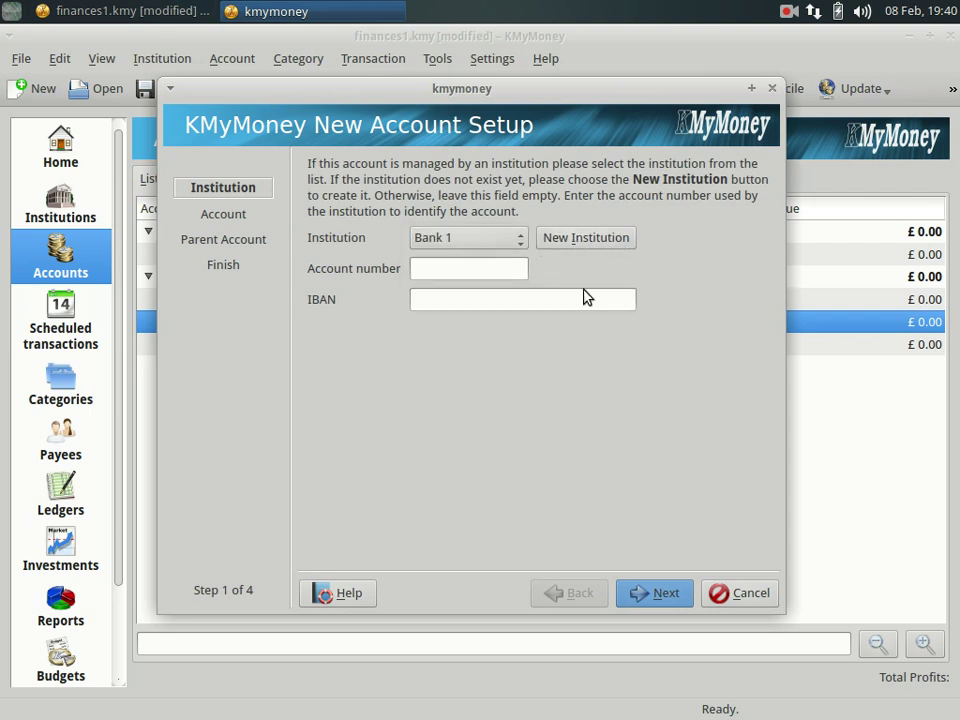
click(645, 594)
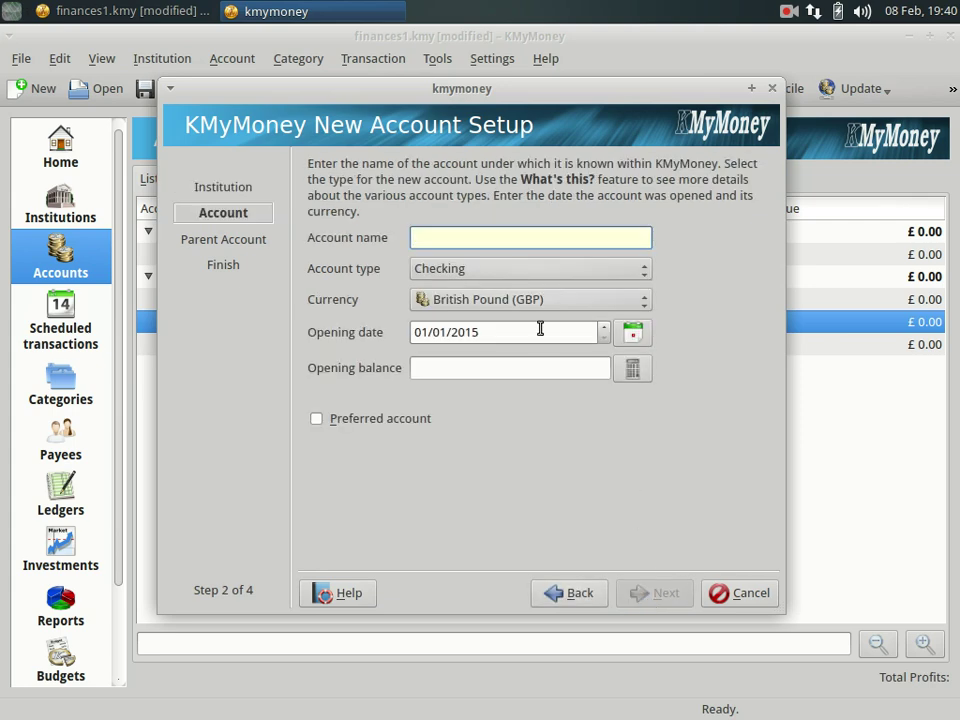
text(Che)
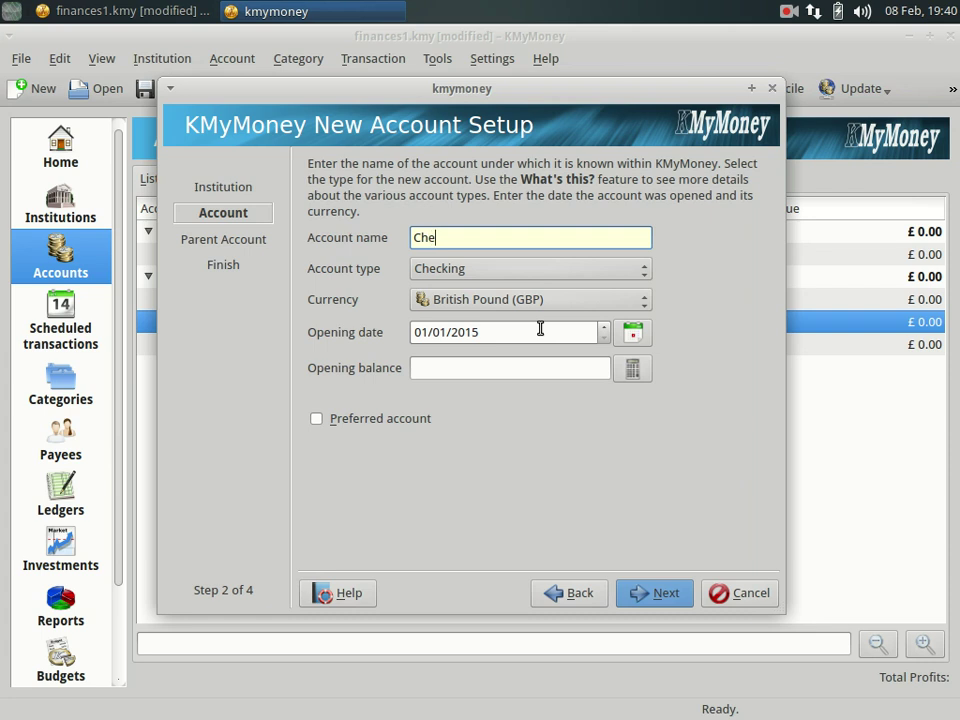
text(cking Account A)
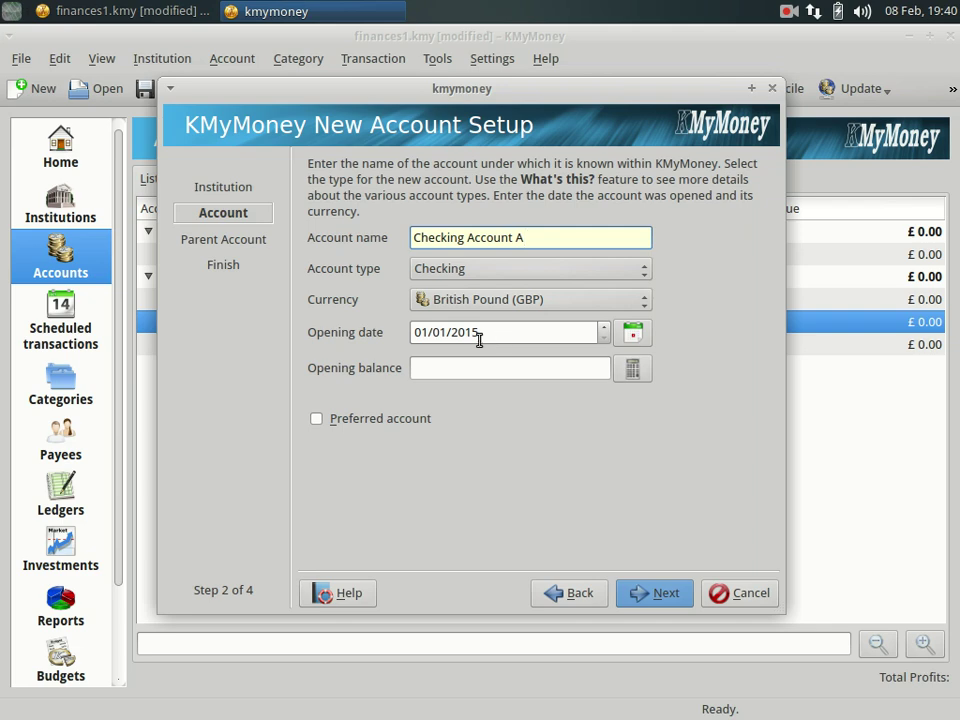
click(503, 370)
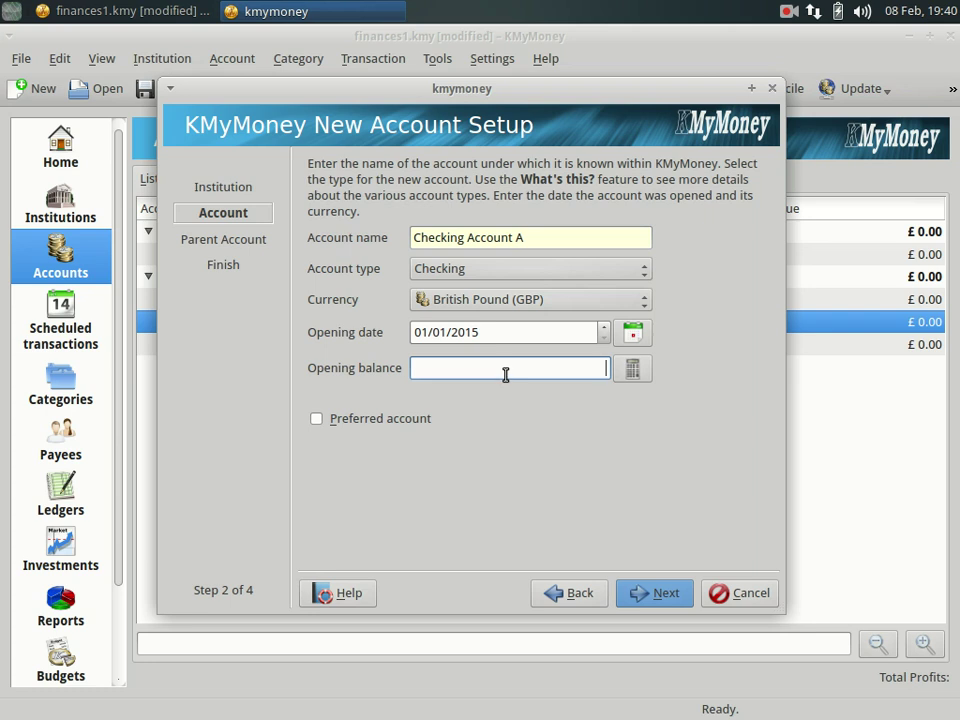
text(1000)
Place Checking Account A under Current Assets and finish creating it.
click(645, 596)
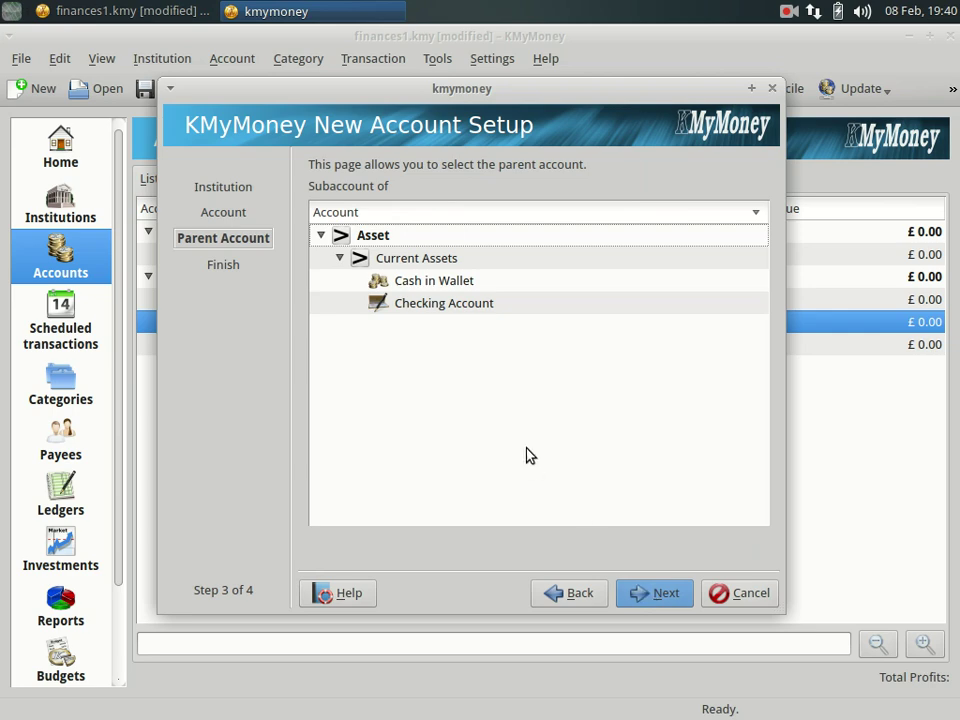
click(400, 260)
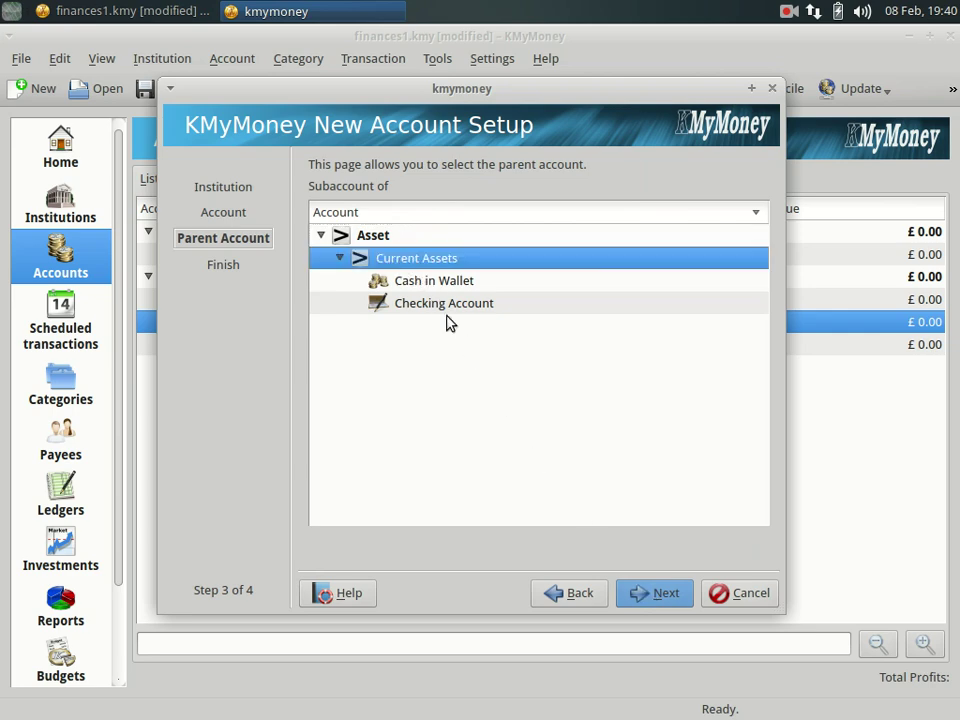
click(645, 595)
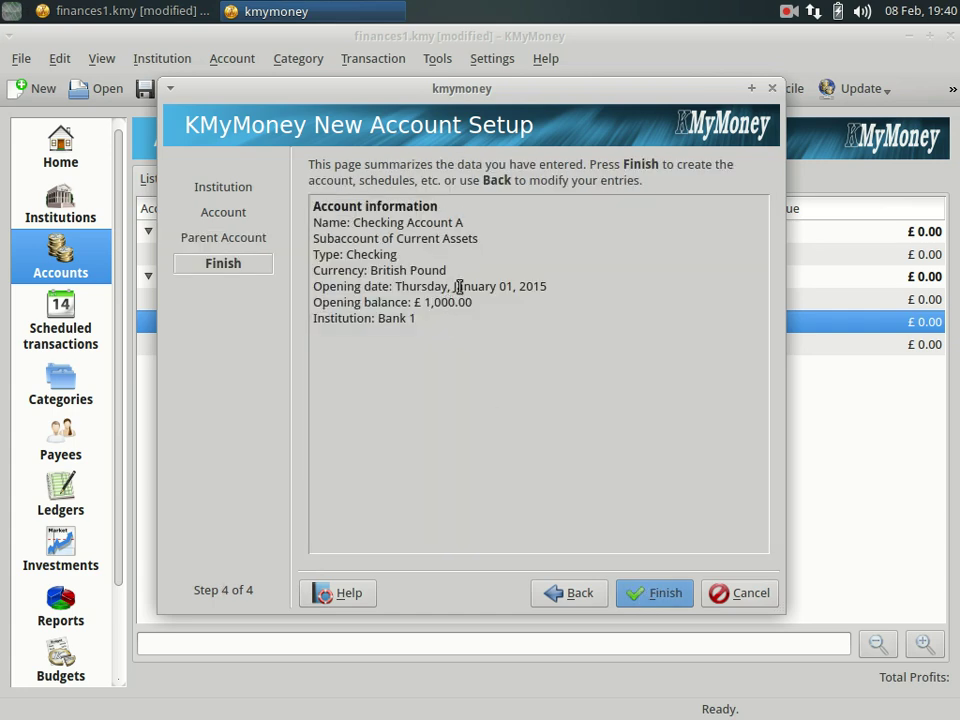
click(656, 598)
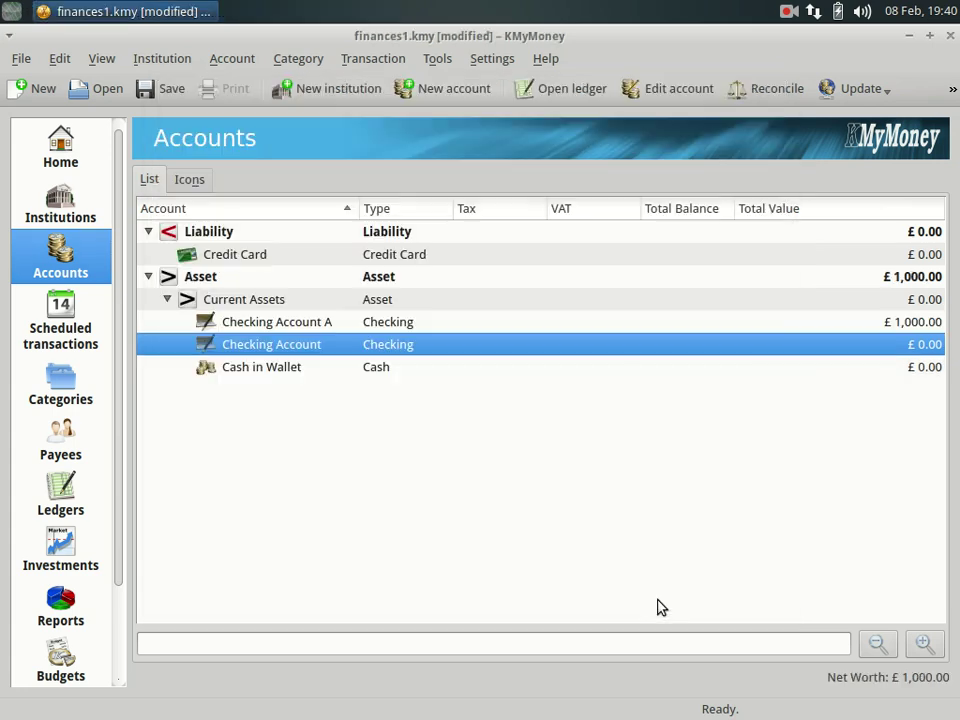
click(314, 325)
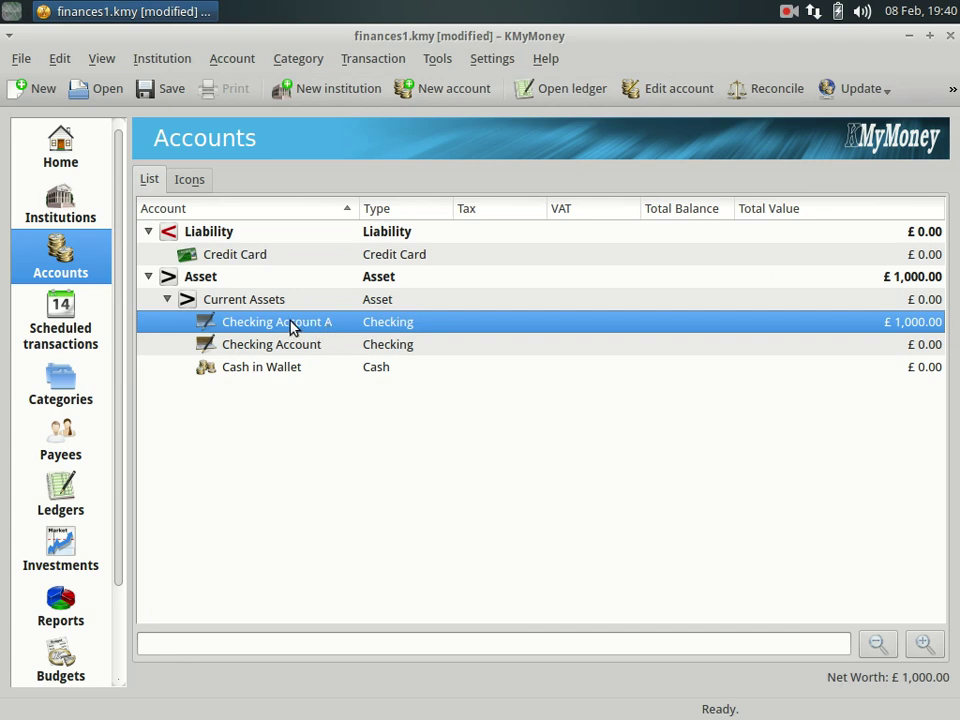
Start a new Savings-type account at Bank 2 named Savings Account B.
click(423, 92)
click(446, 240)
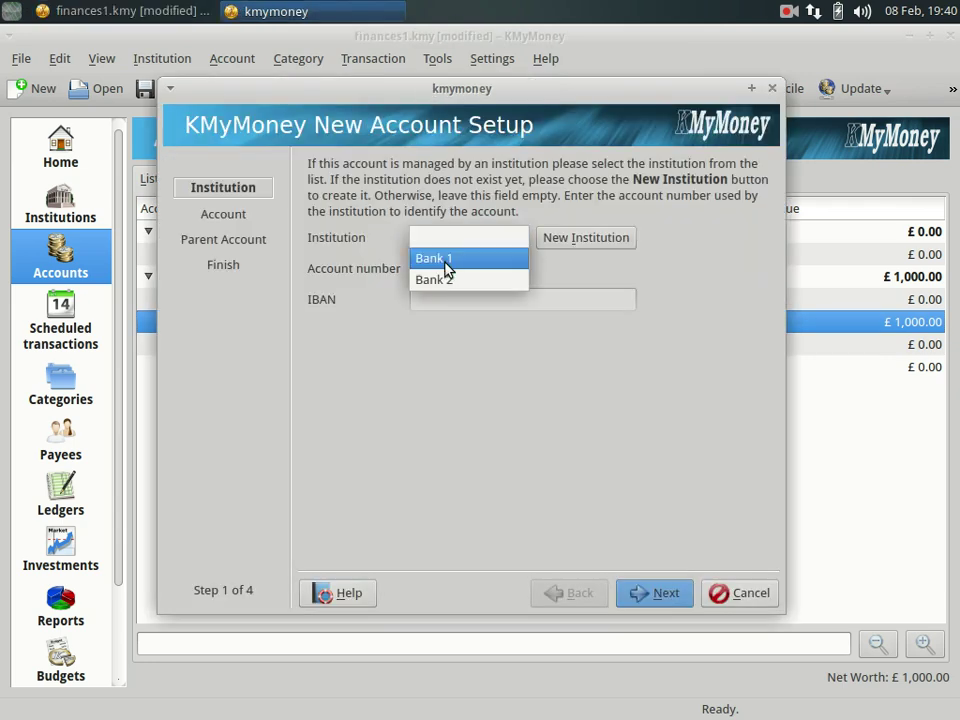
click(446, 282)
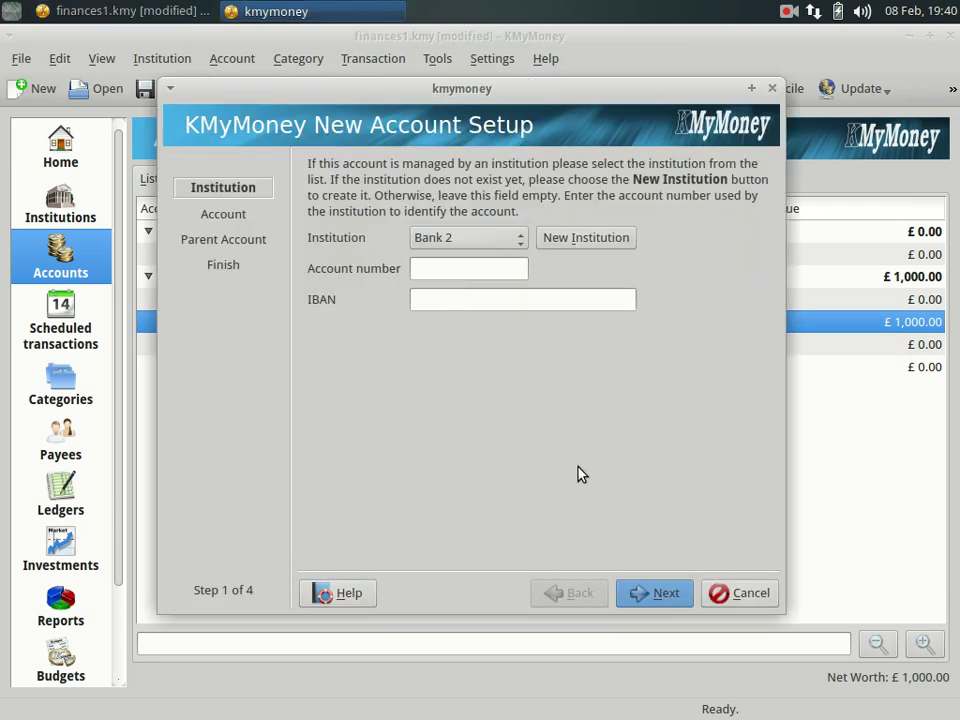
click(634, 585)
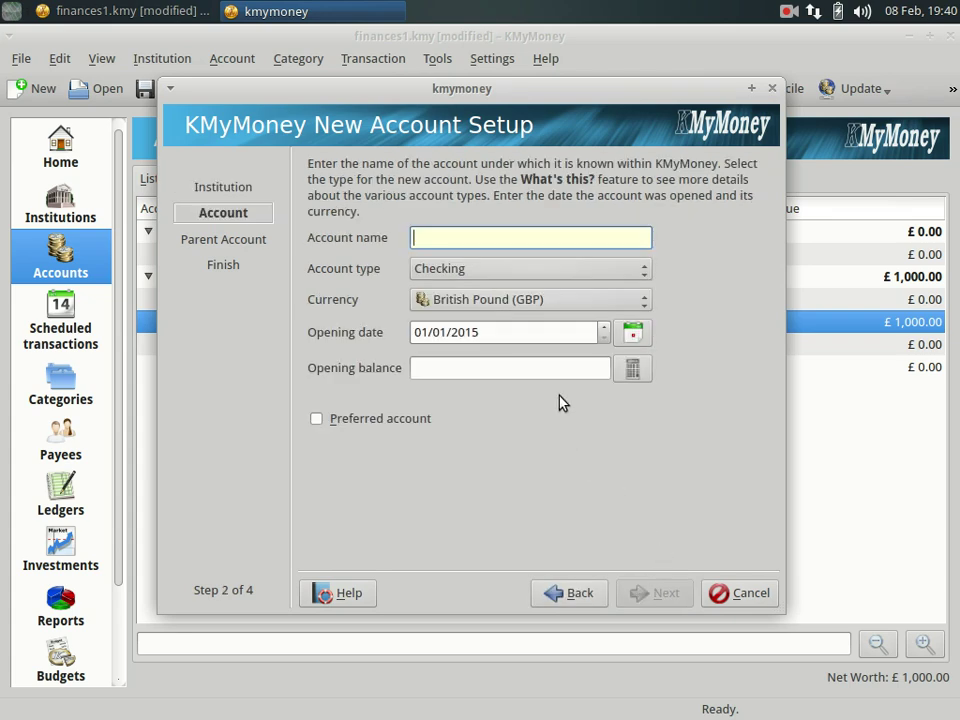
text(Savings )
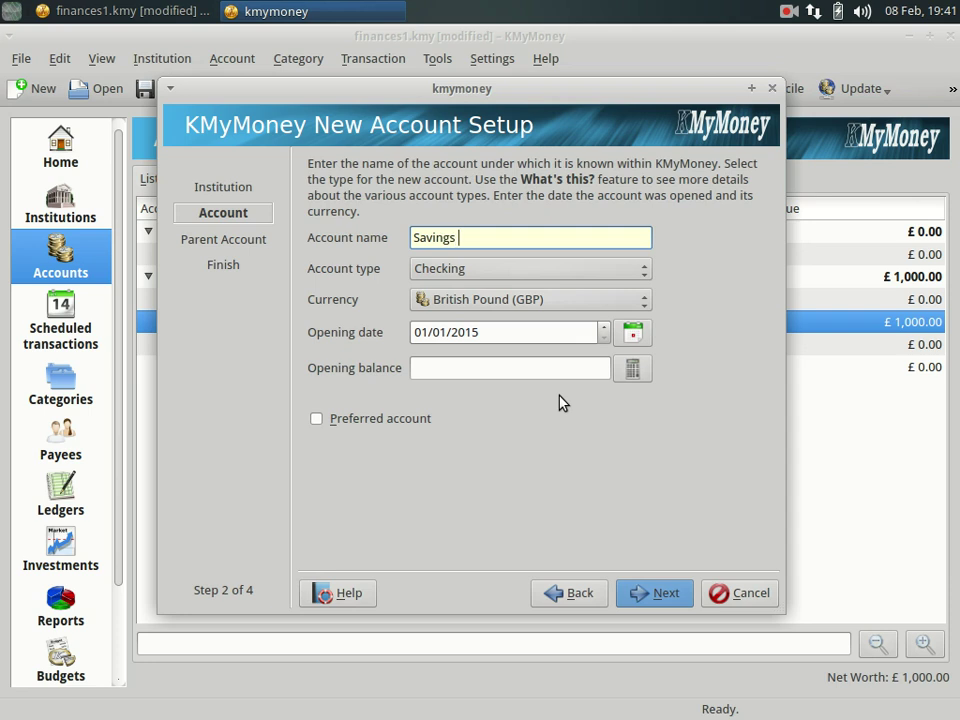
text(Account B)
click(461, 272)
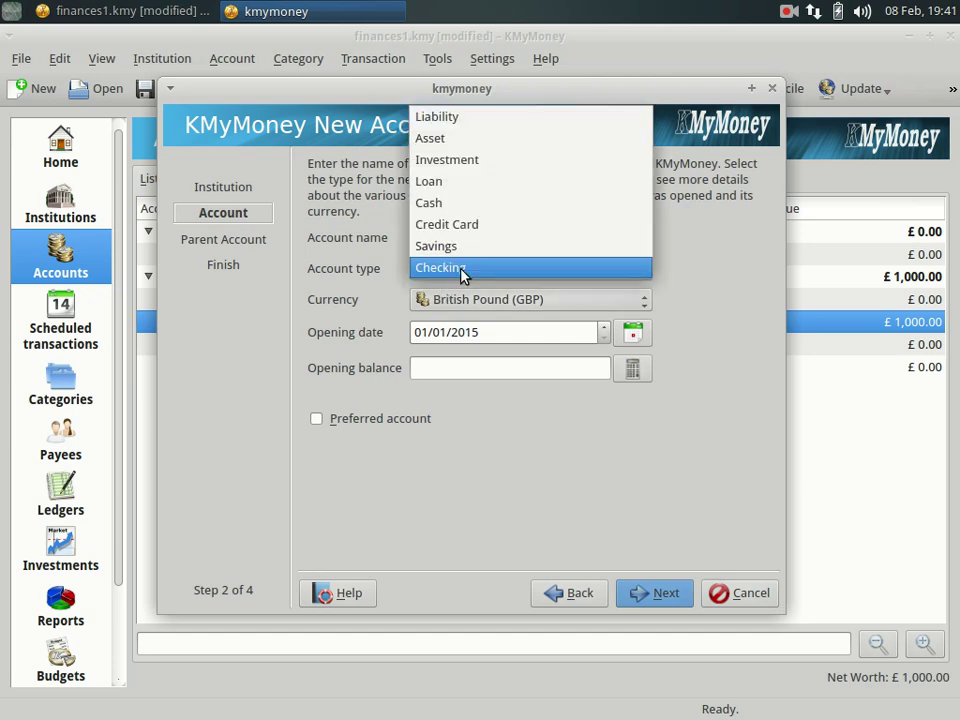
click(462, 252)
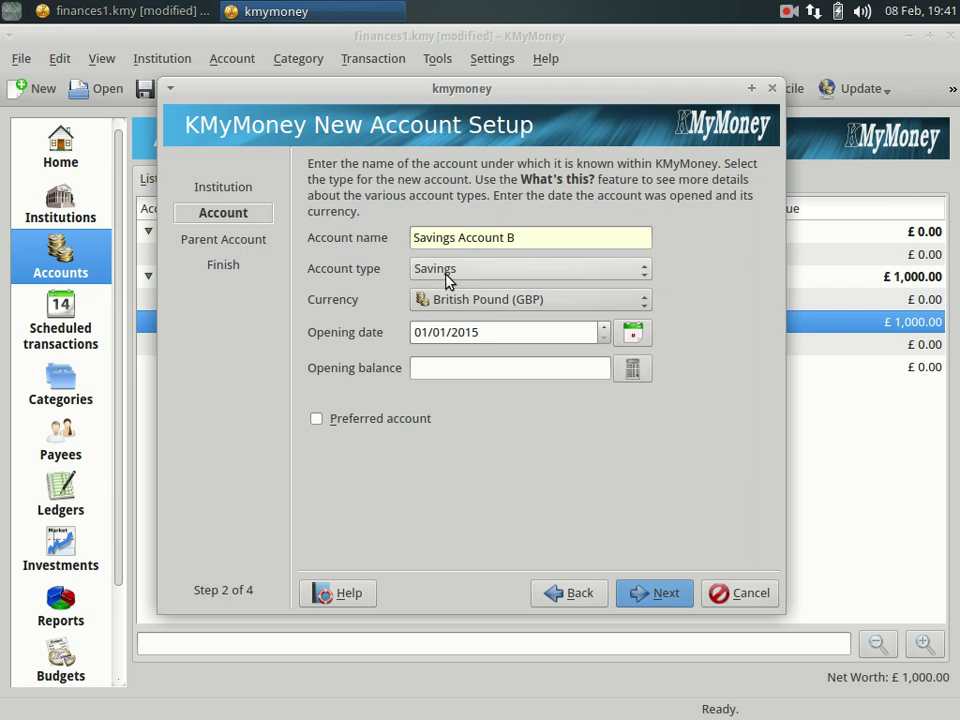
Set the opening balance to 5200.00 using the calculator, keeping the default opening date.
click(563, 368)
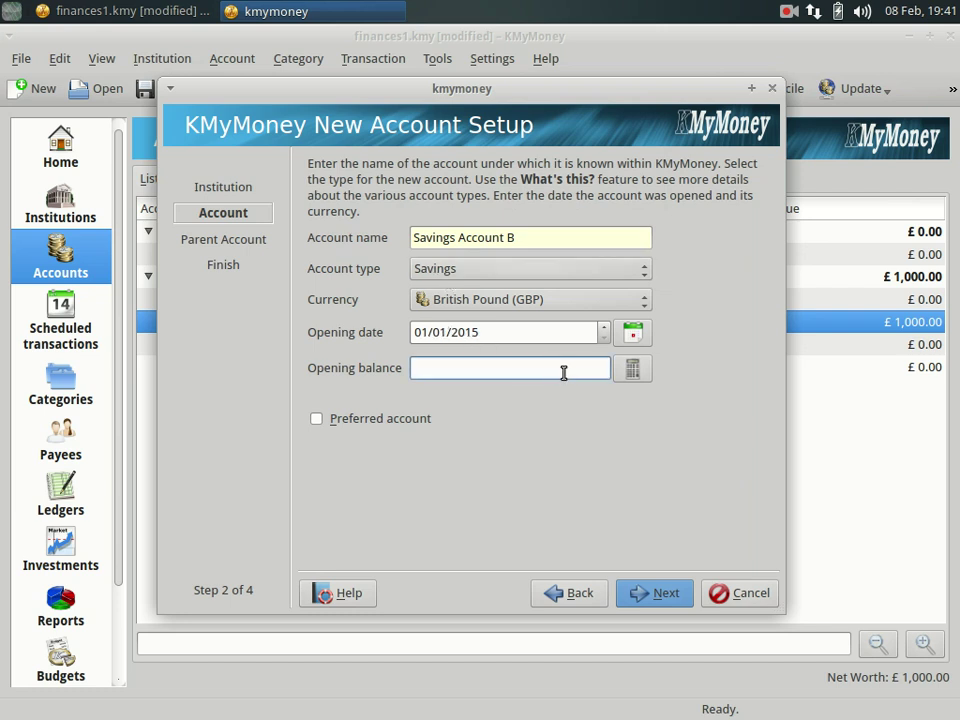
text(5000)
click(632, 369)
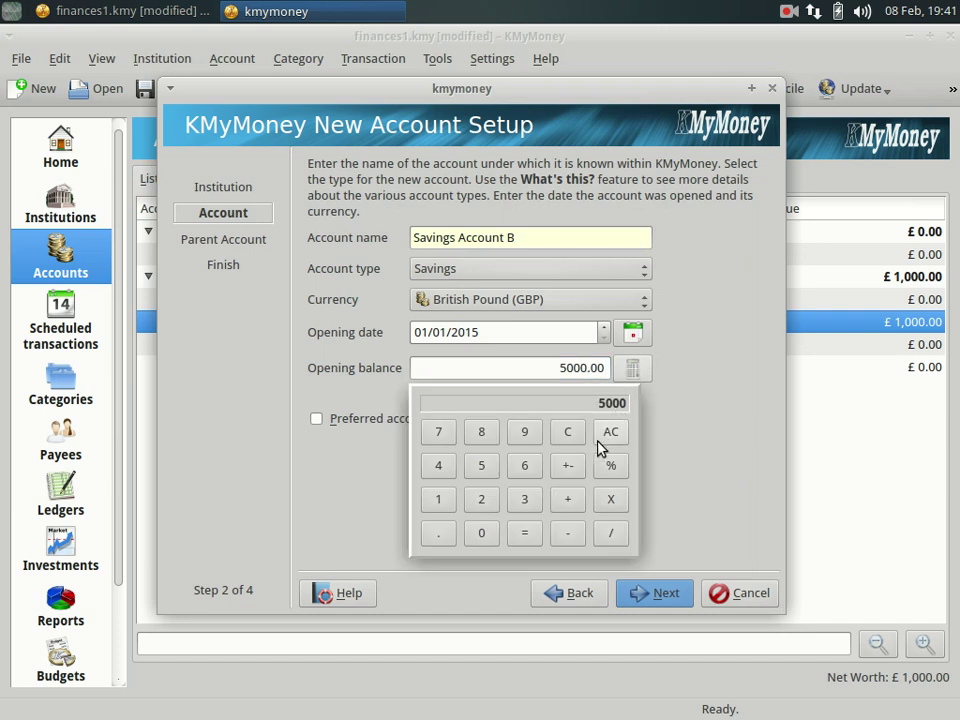
click(566, 502)
click(483, 503)
click(487, 535)
click(490, 538)
click(526, 536)
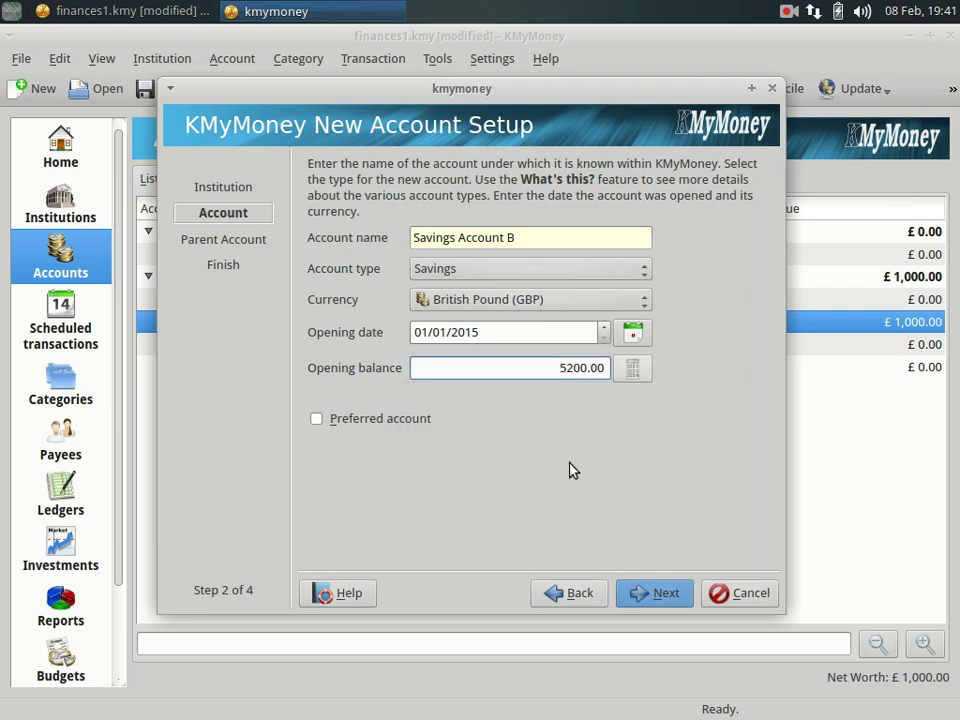
click(633, 336)
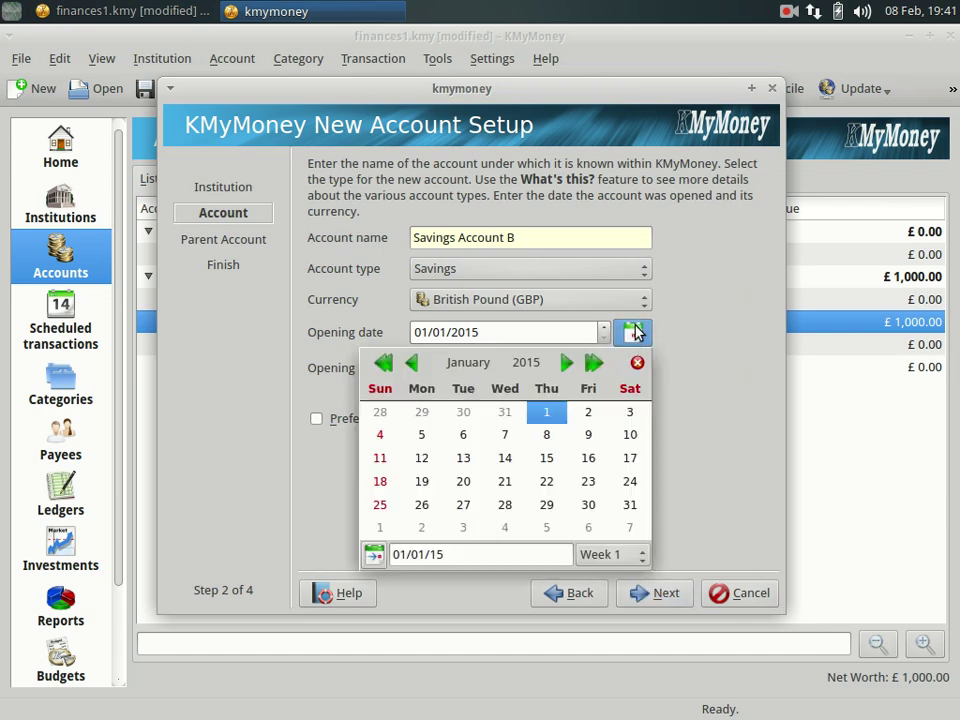
click(655, 410)
Place Savings Account B under Asset and finish creating it.
click(655, 594)
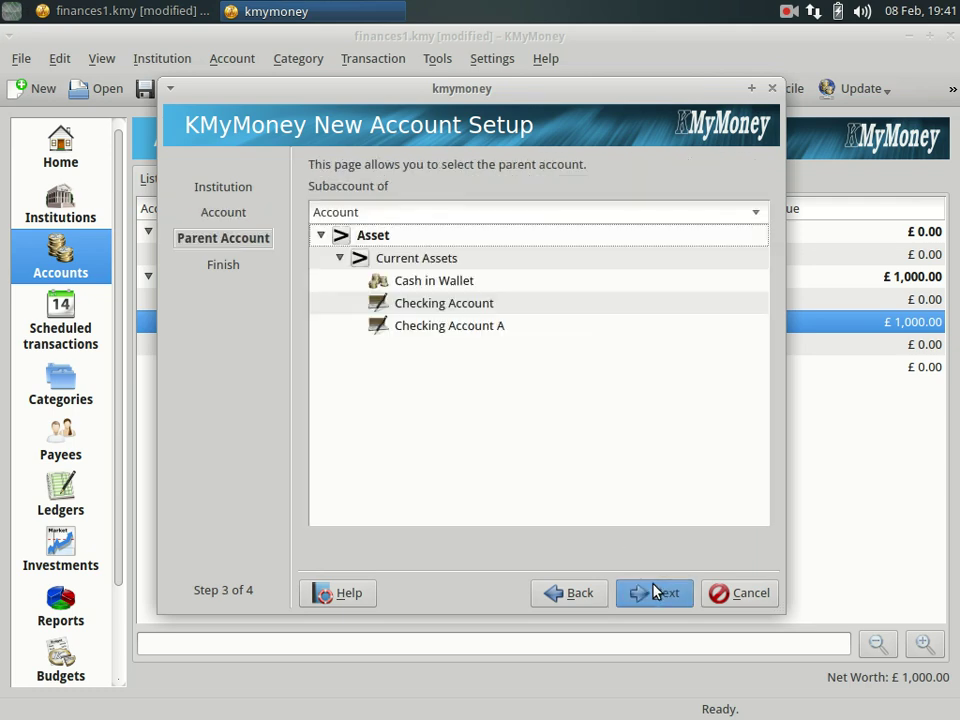
click(379, 240)
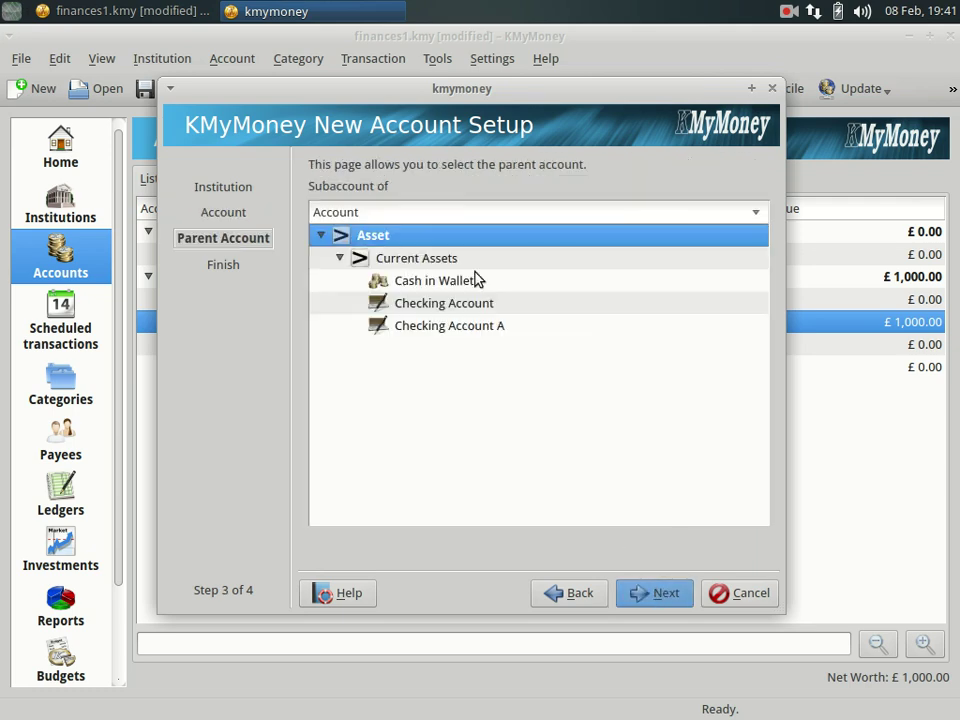
click(652, 596)
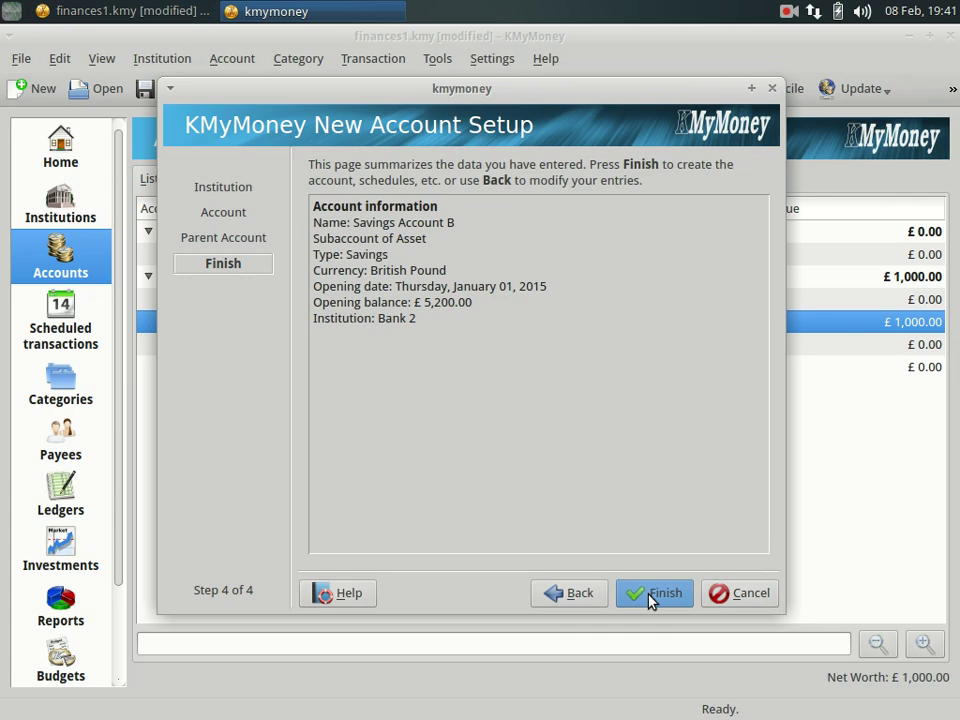
click(652, 596)
click(212, 299)
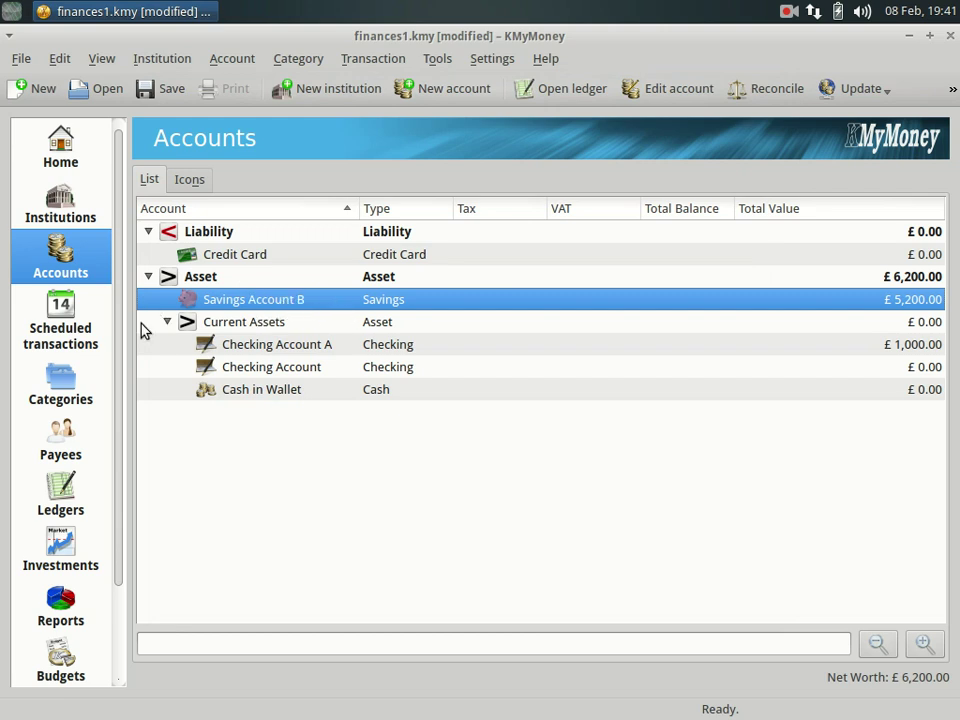
click(77, 333)
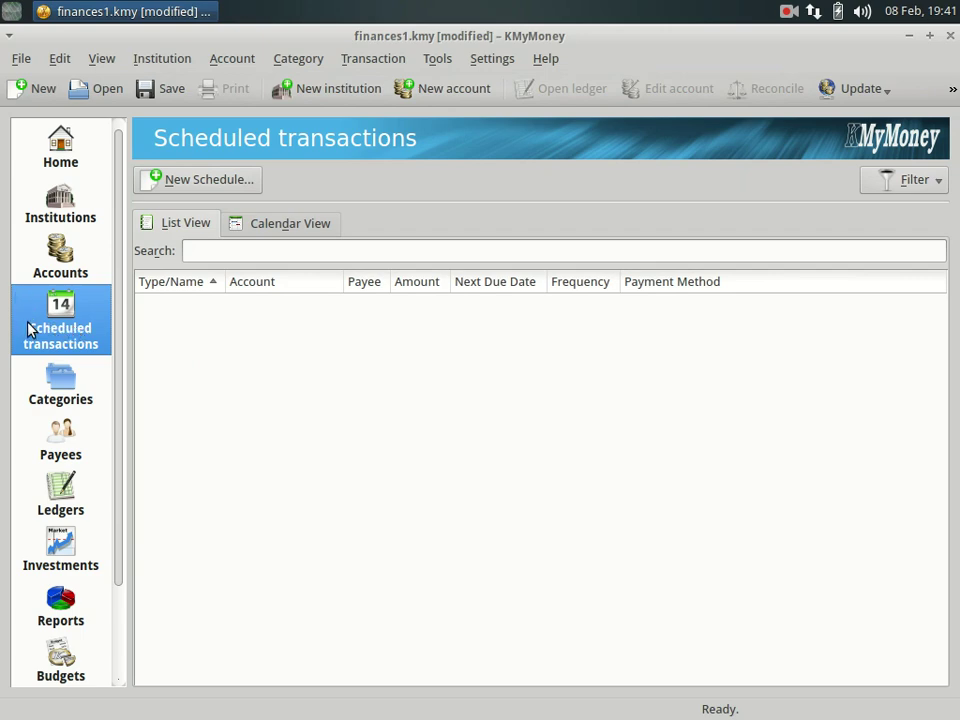
Create a new schedule named Salary as a deposit into Checking Account A.
click(180, 186)
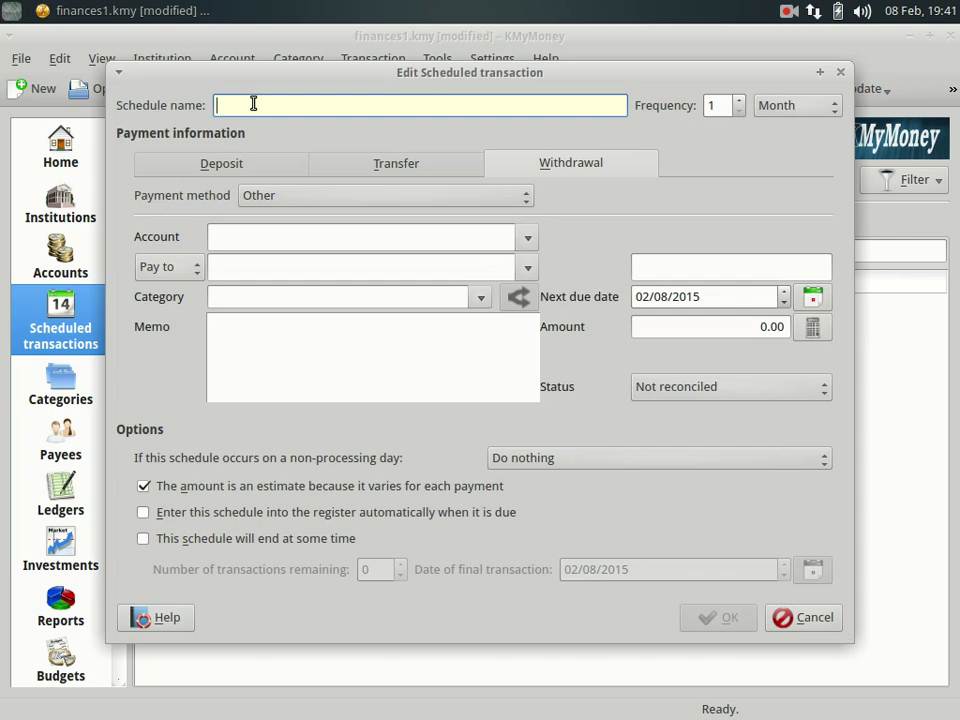
text(Salary)
click(255, 164)
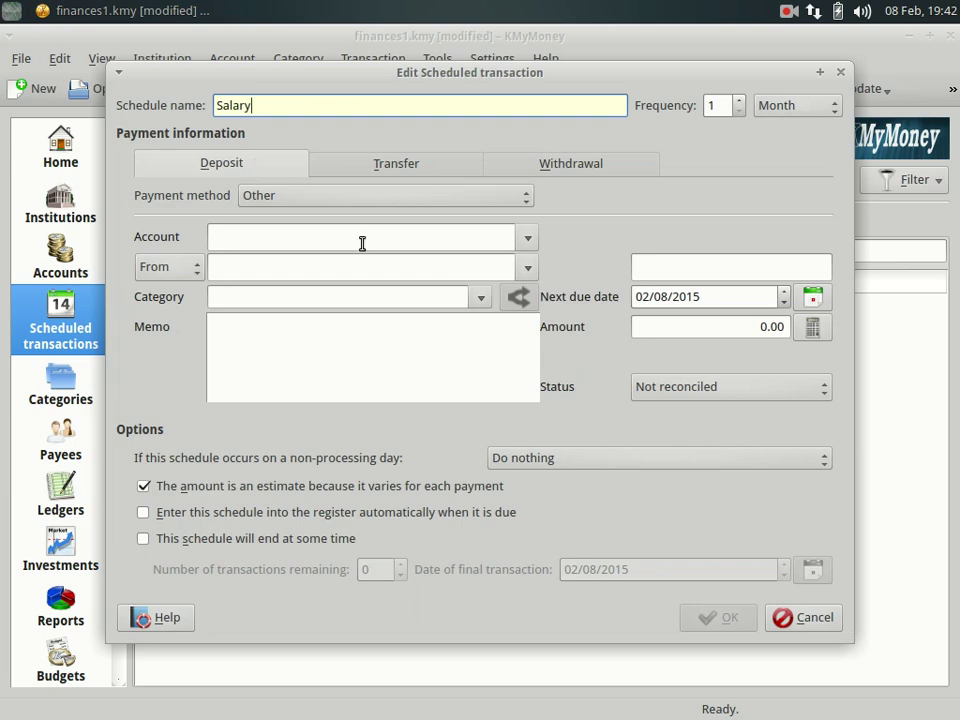
click(527, 240)
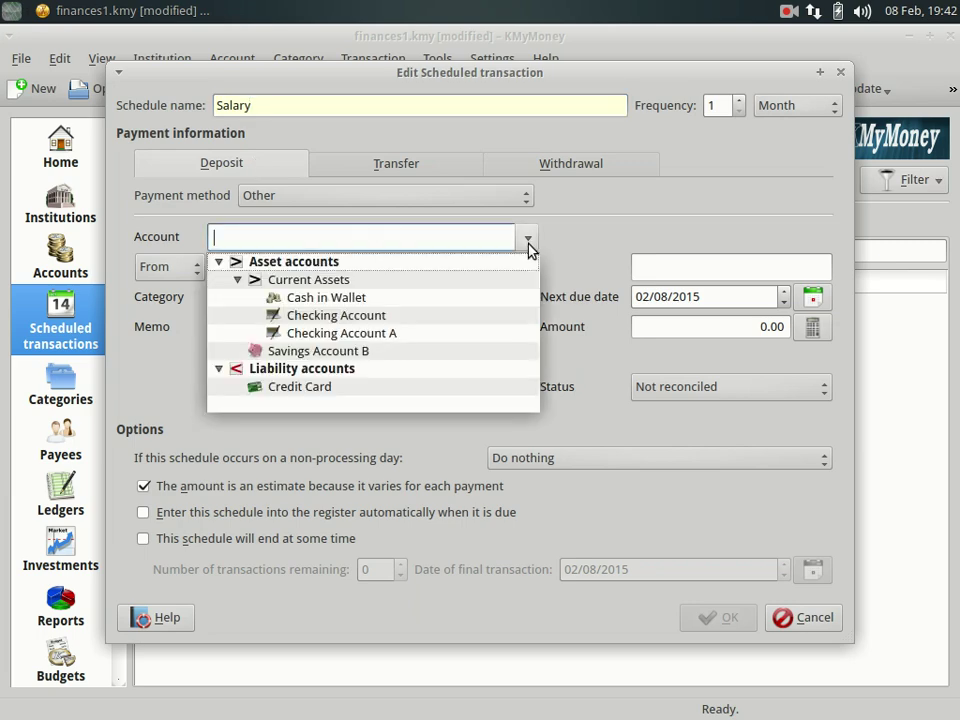
click(393, 334)
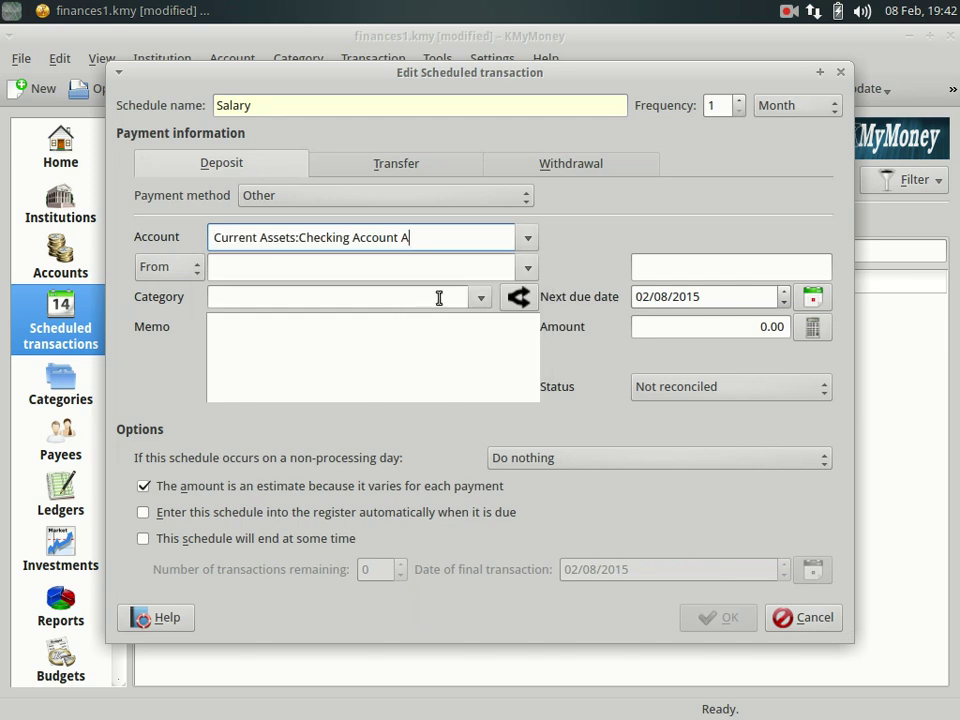
Set the payer to the new payee MyCompany and save the schedule.
click(526, 270)
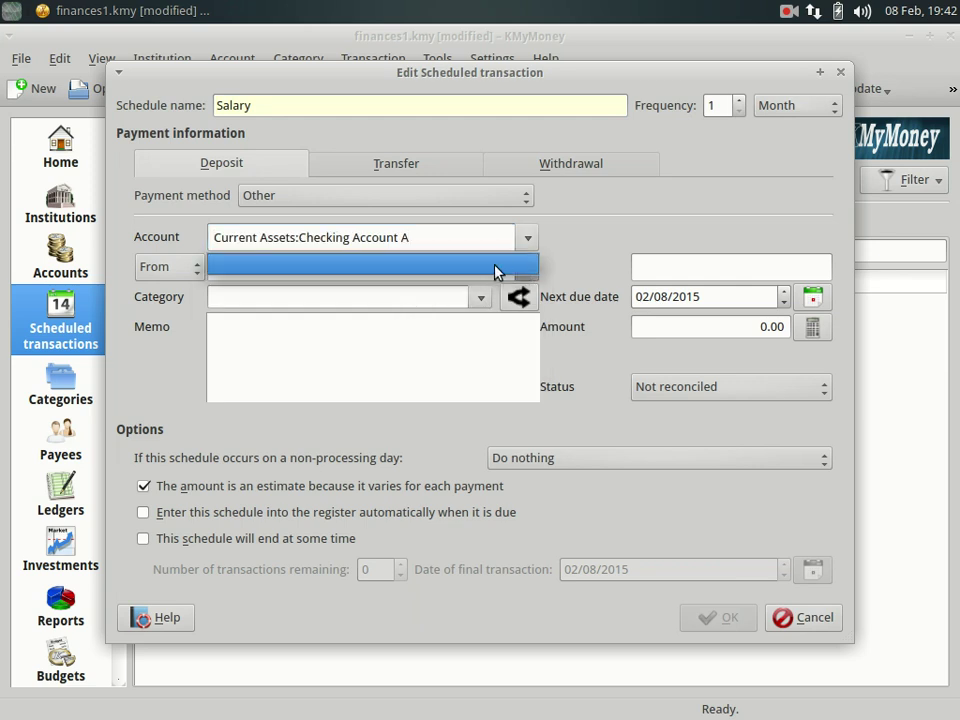
click(497, 270)
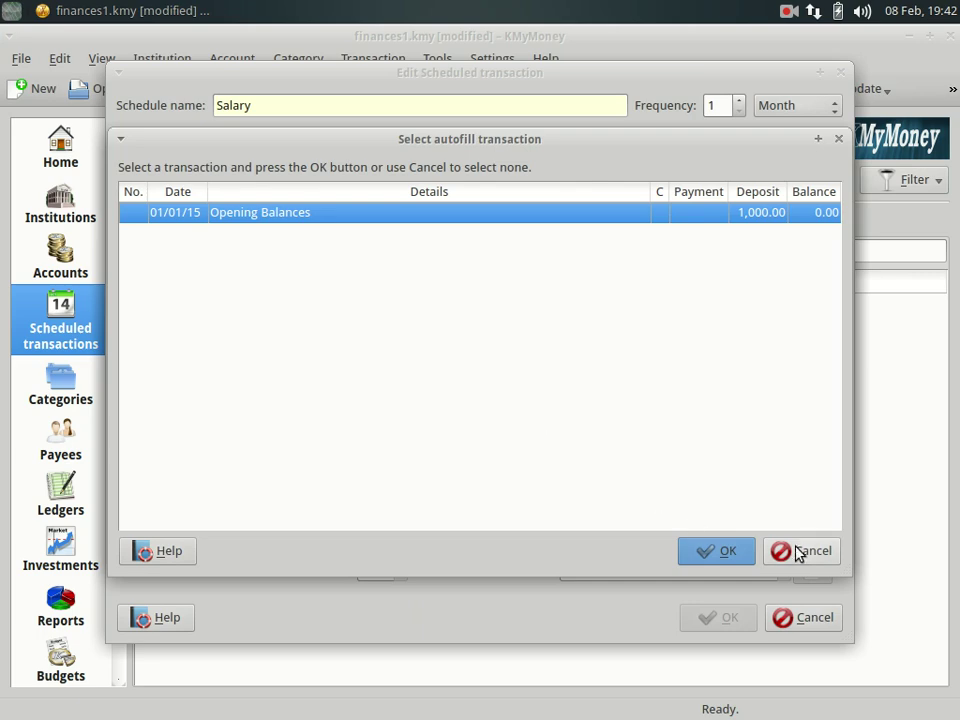
click(799, 552)
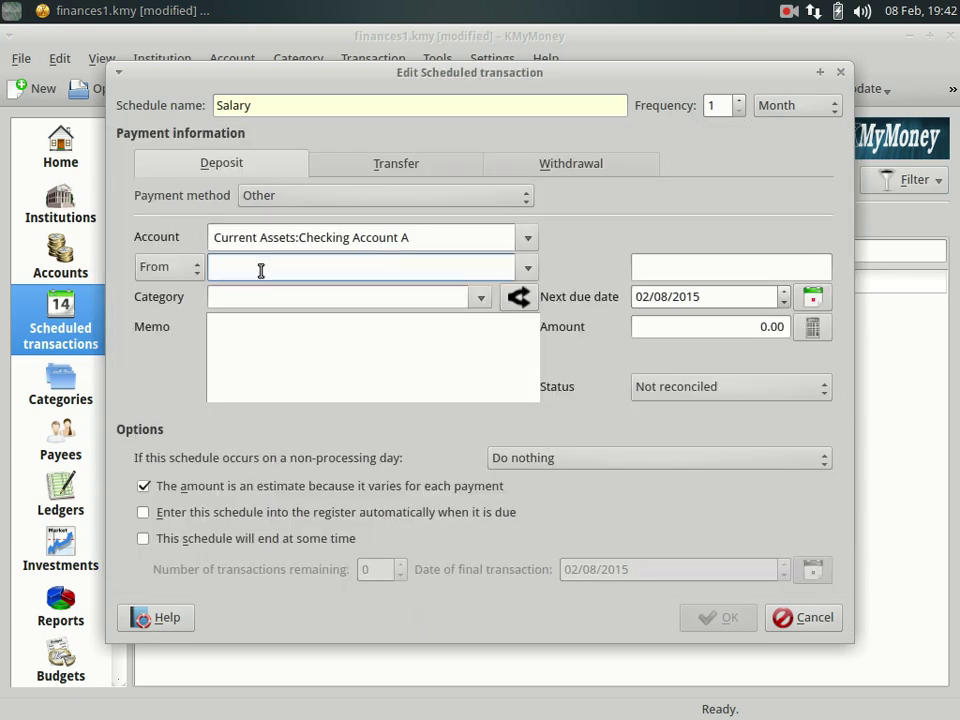
text(MyCompany)
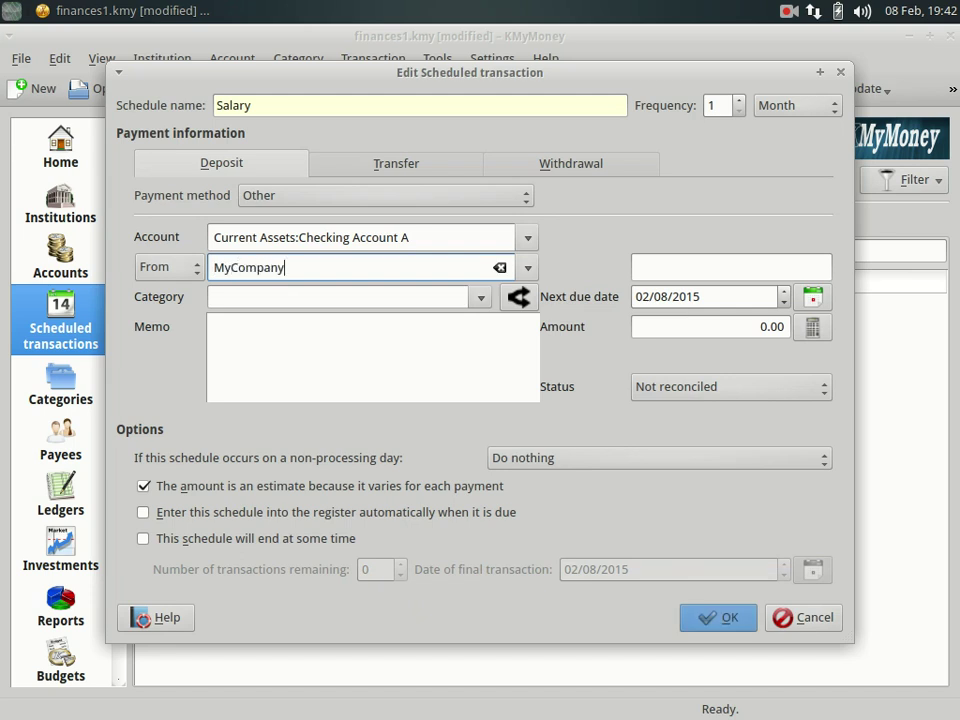
key(Tab)
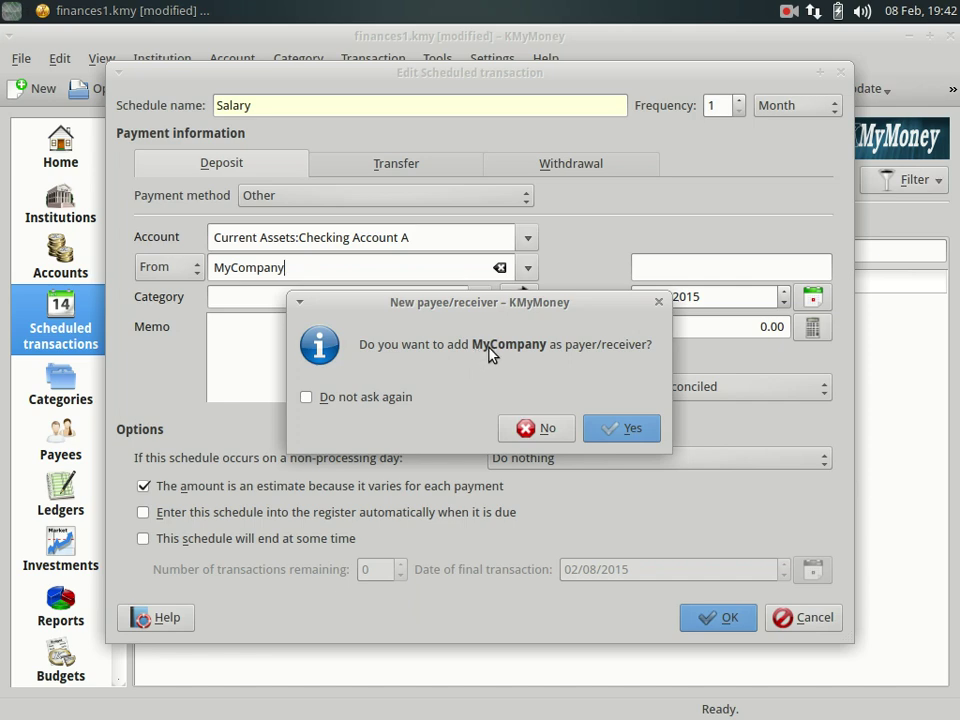
click(621, 431)
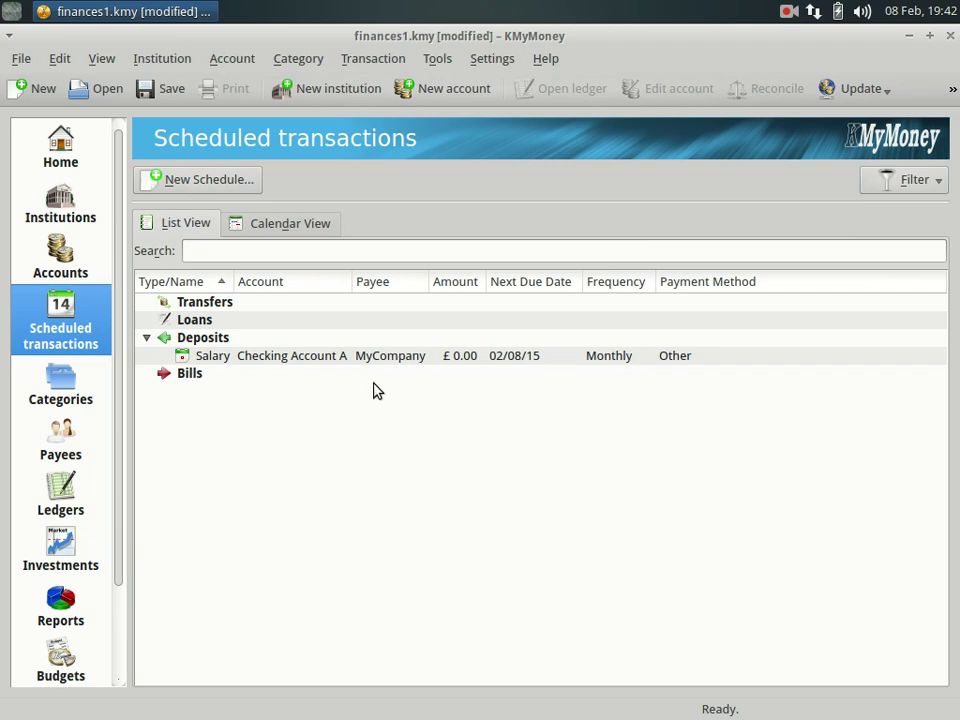
Assign the Salary category to the Salary schedule.
click(243, 360)
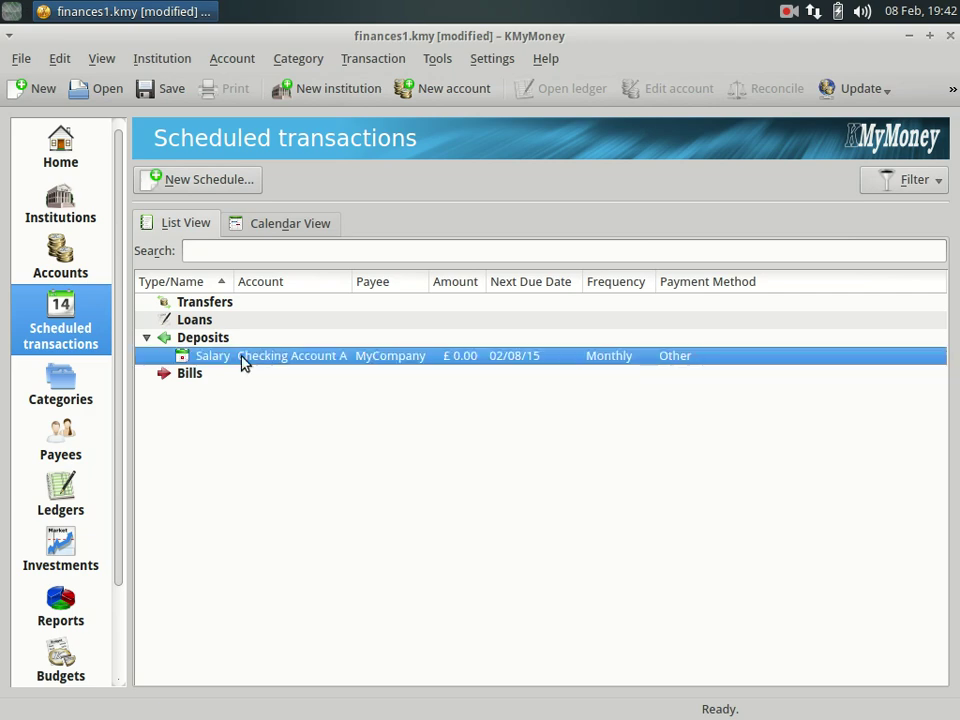
double_click(241, 362)
click(263, 303)
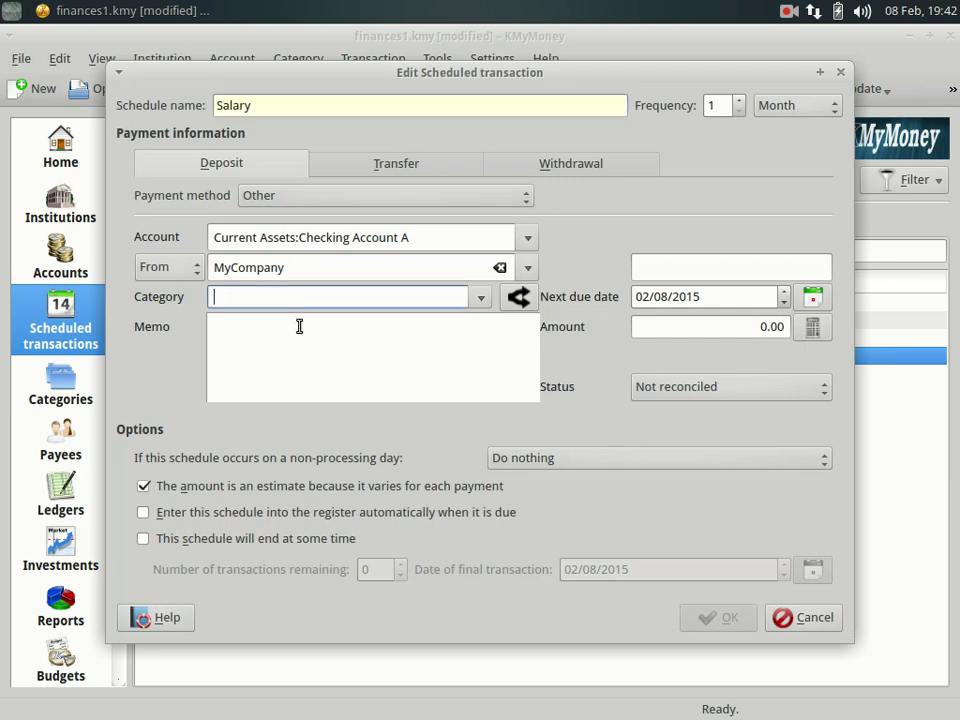
text(Sala)
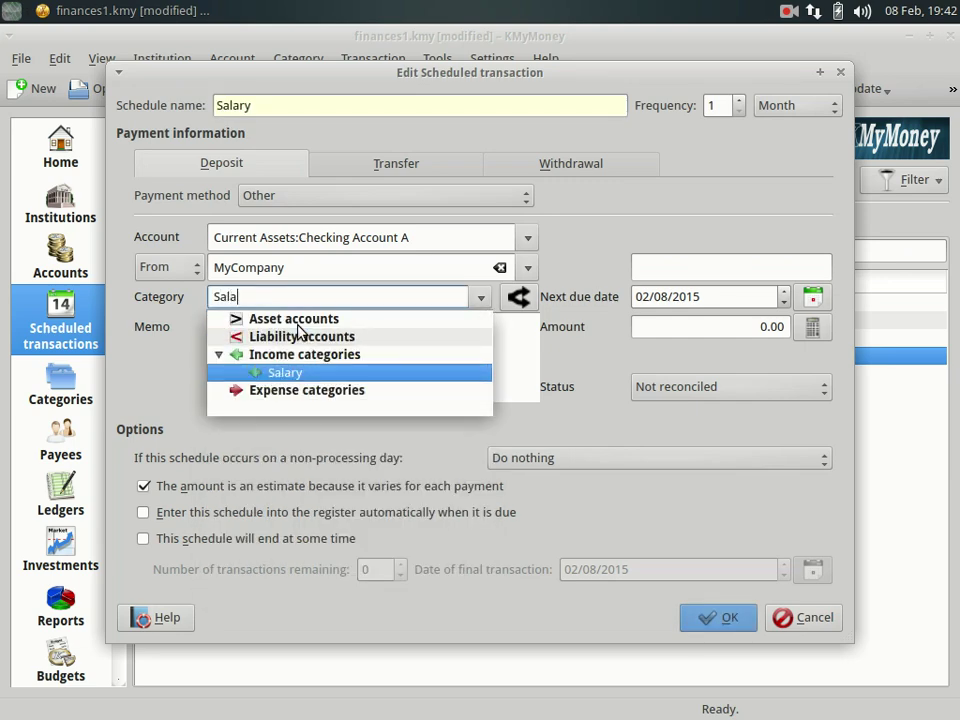
key(Return)
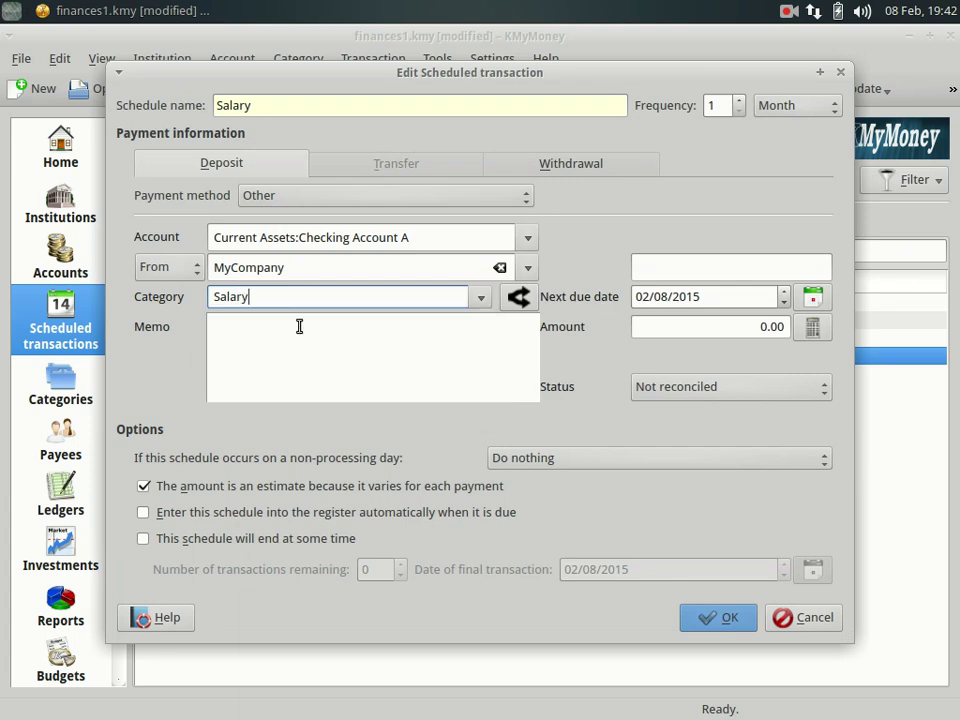
Set the Salary schedule amount to £1,900.00, save it, and begin another new schedule.
click(735, 326)
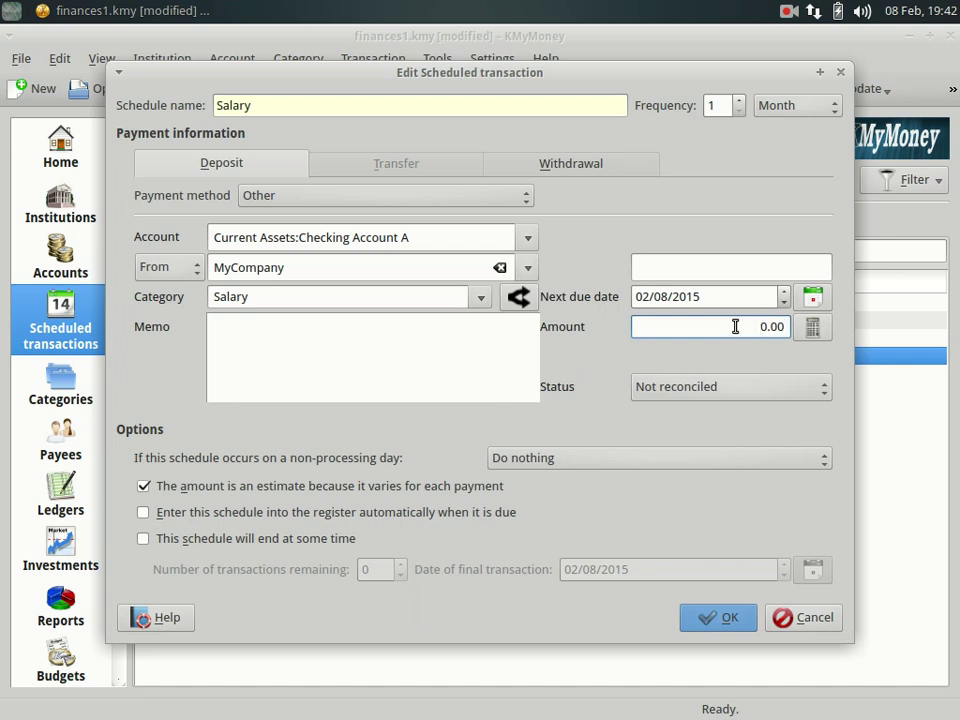
text(190)
click(730, 618)
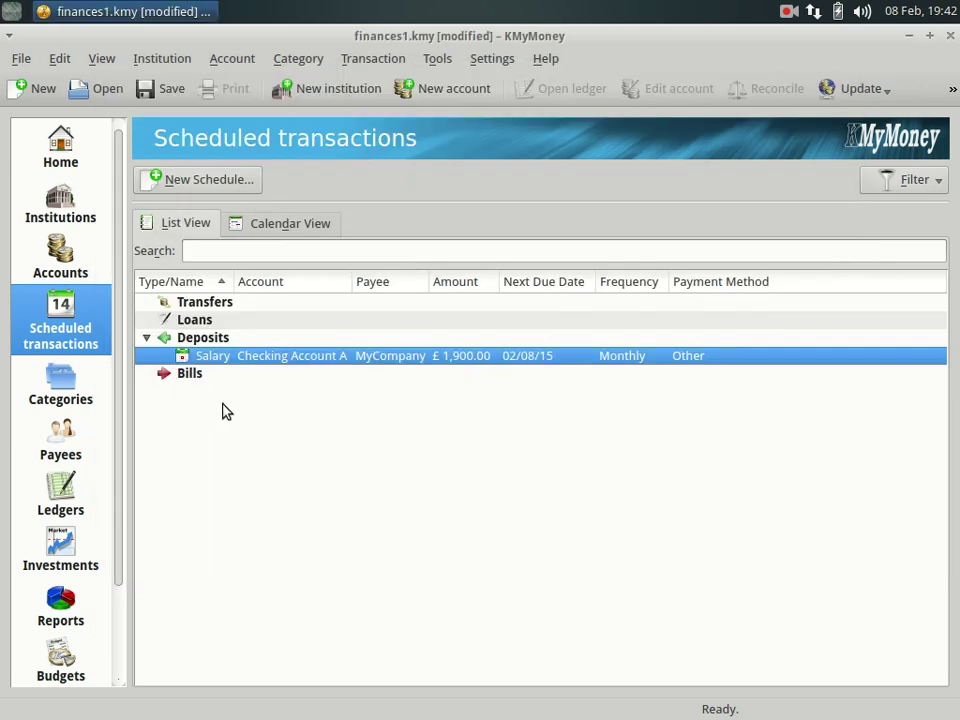
click(195, 184)
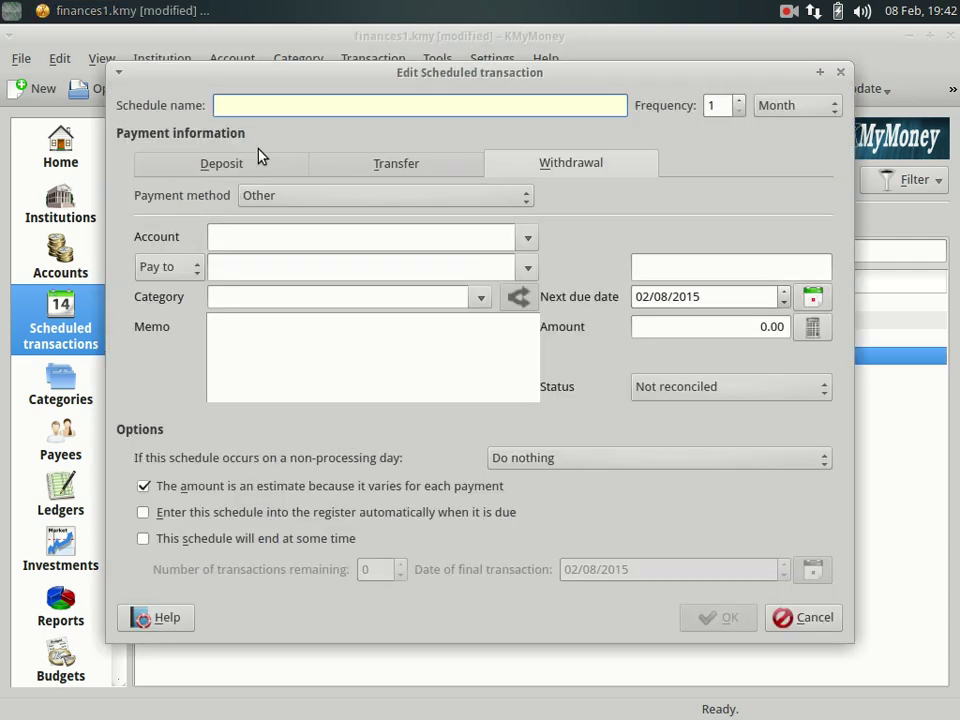
Create the Rent withdrawal schedule paid by Bank transfer from Checking Account A to a newly added payee.
text(Rent)
click(515, 205)
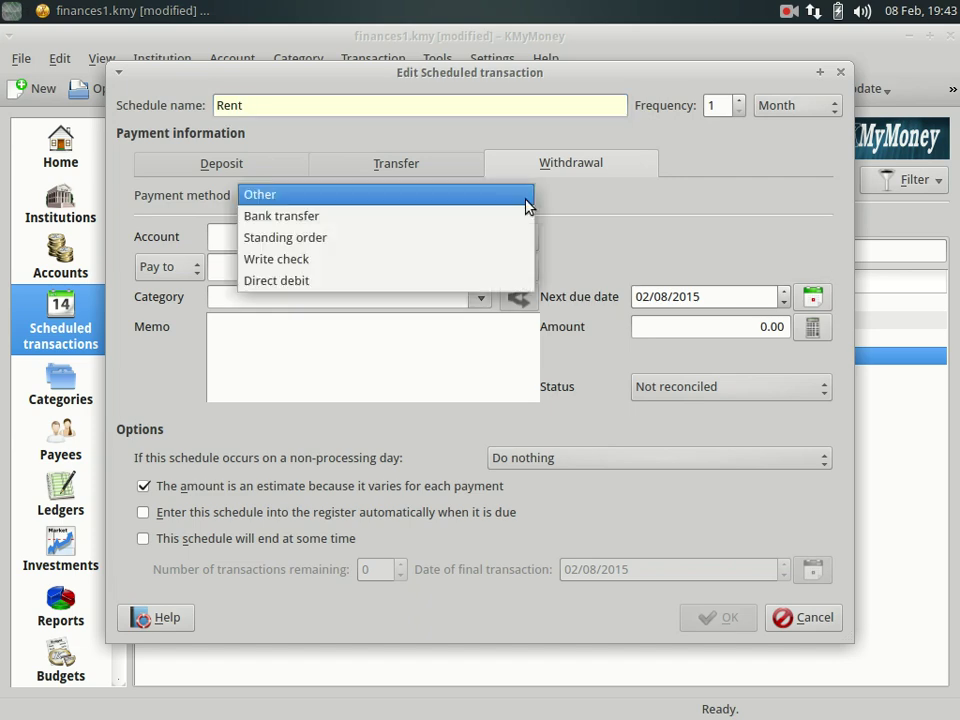
click(306, 214)
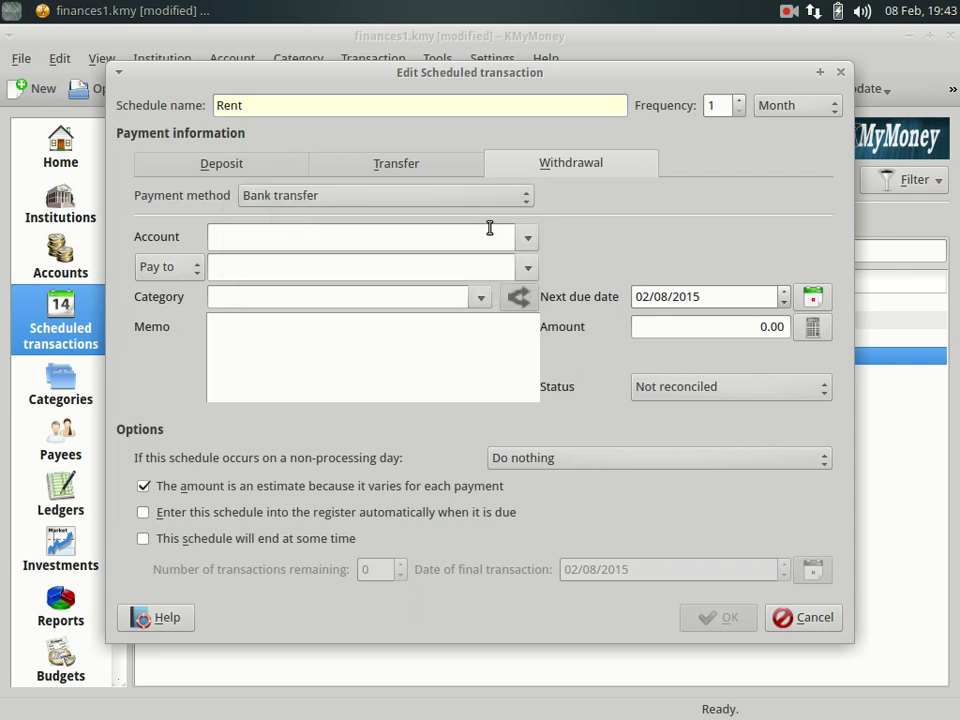
click(527, 237)
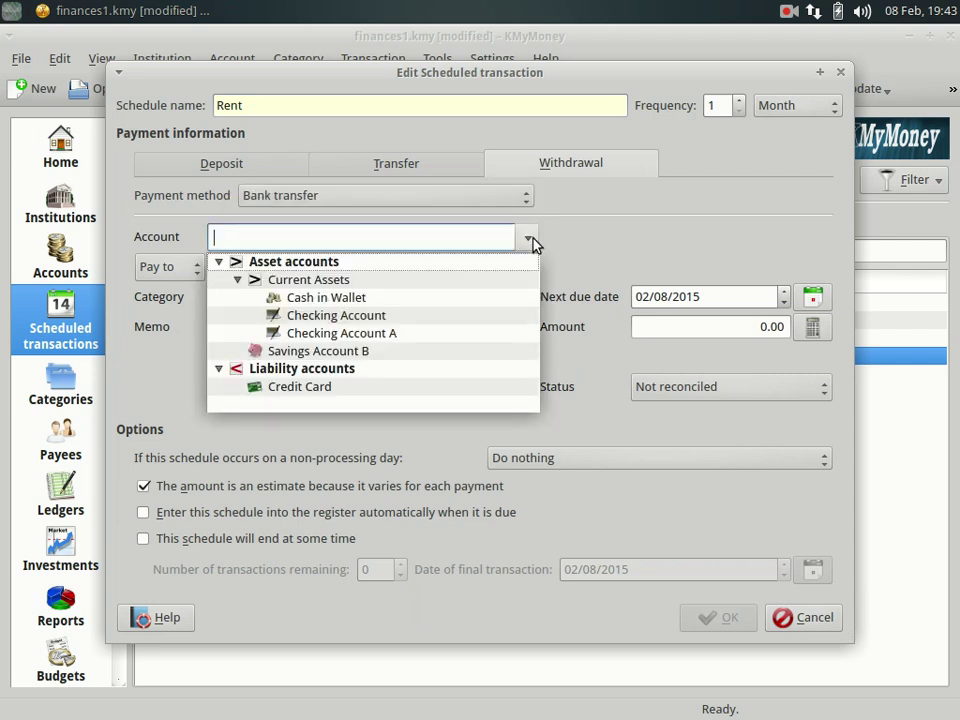
click(412, 334)
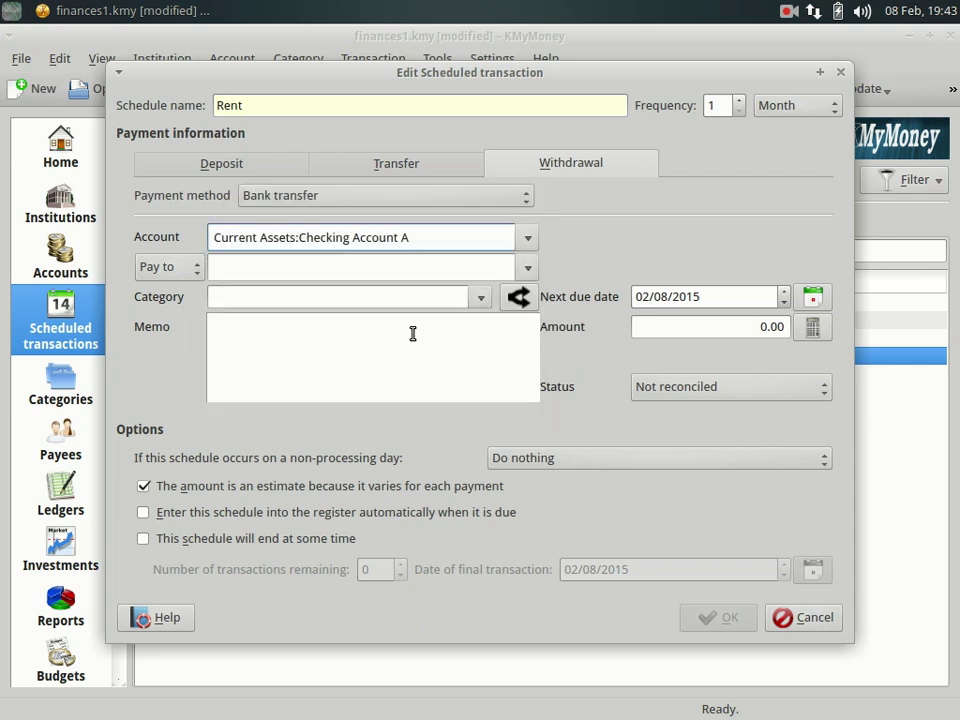
click(490, 267)
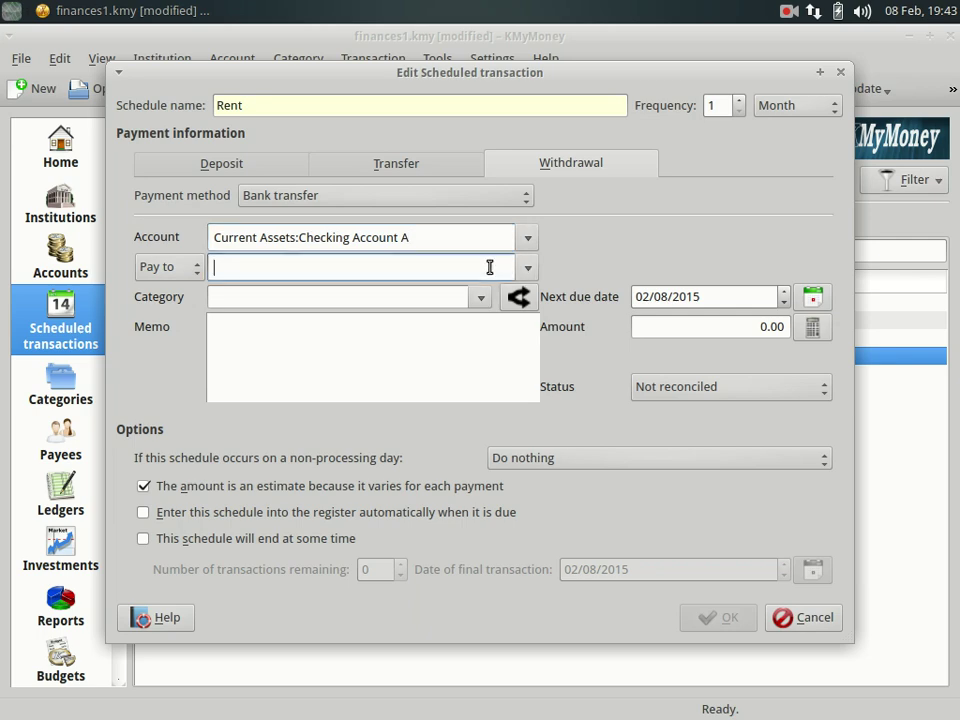
text(Mr. Joe)
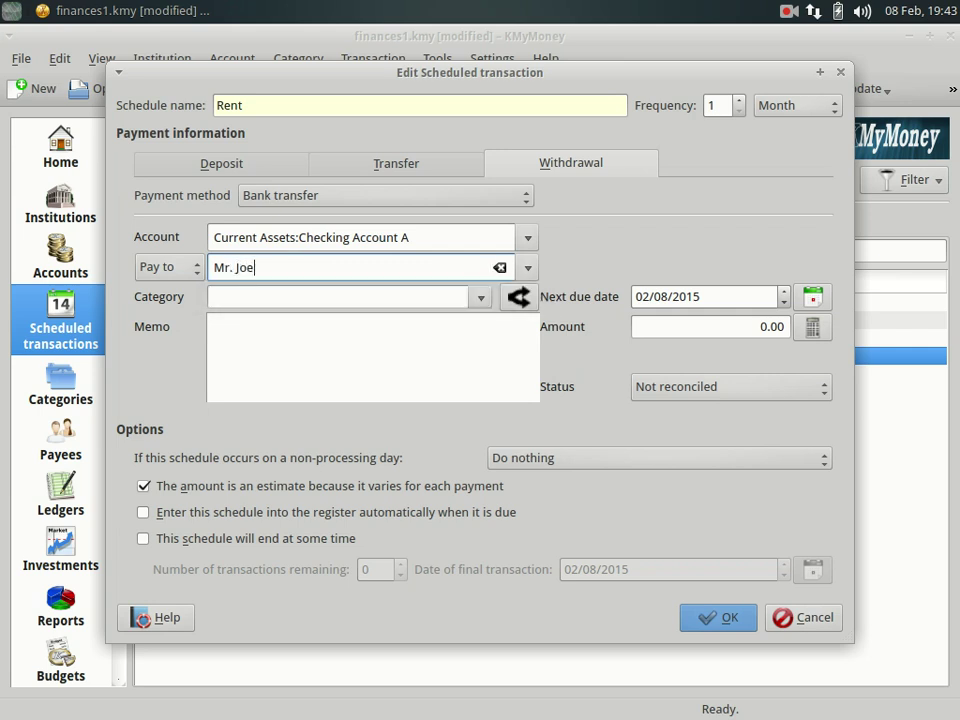
key(Tab)
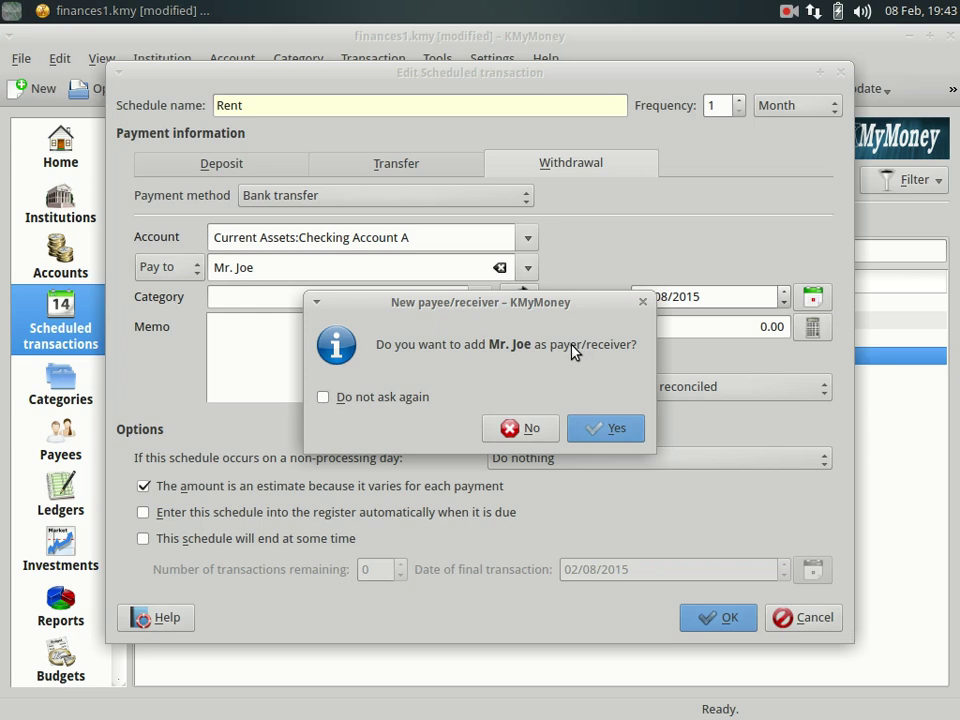
click(605, 428)
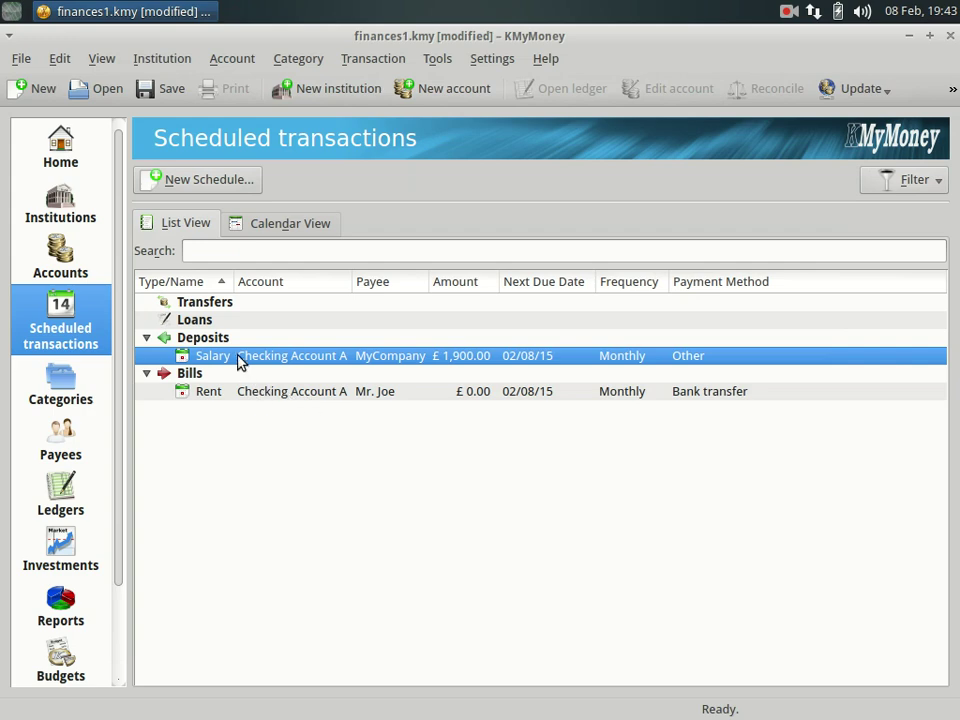
click(216, 393)
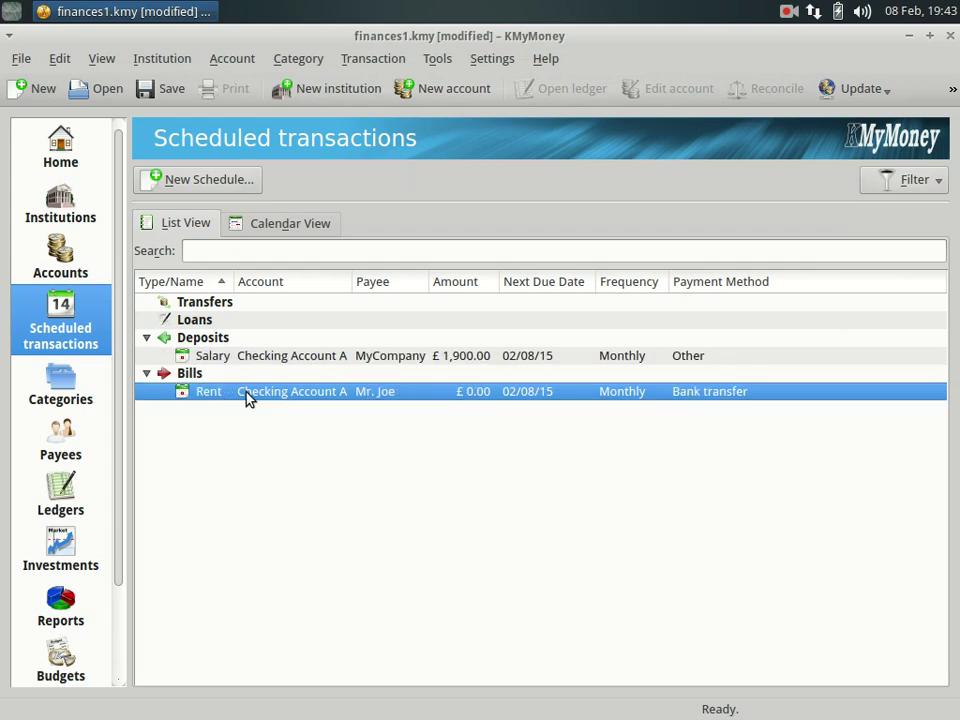
In the Rent schedule, set the category to Utilities.
double_click(248, 393)
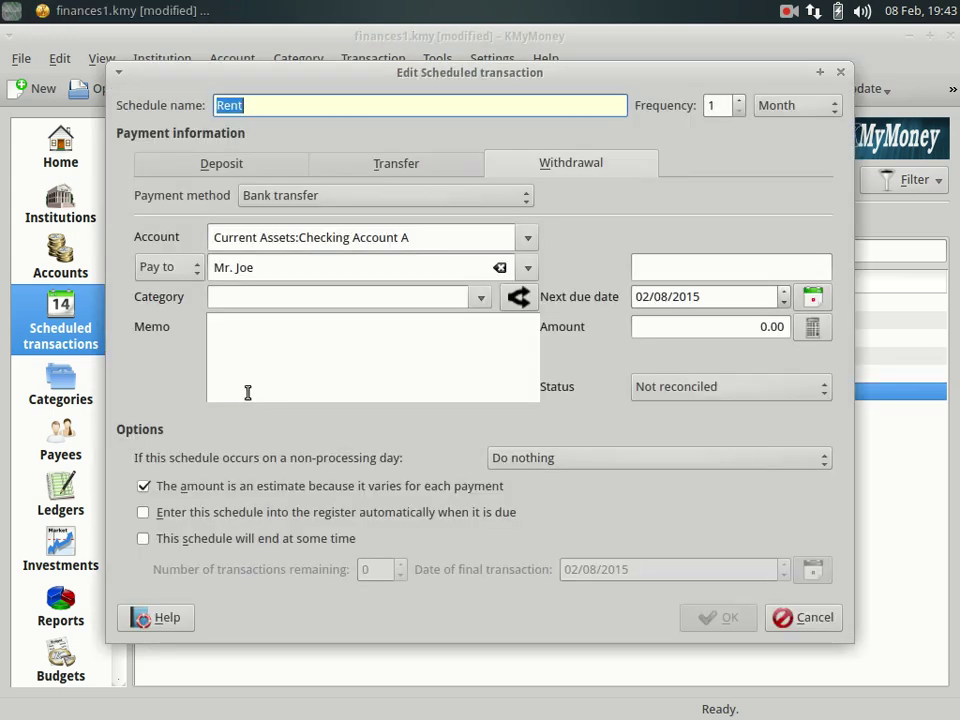
click(262, 298)
text(Res)
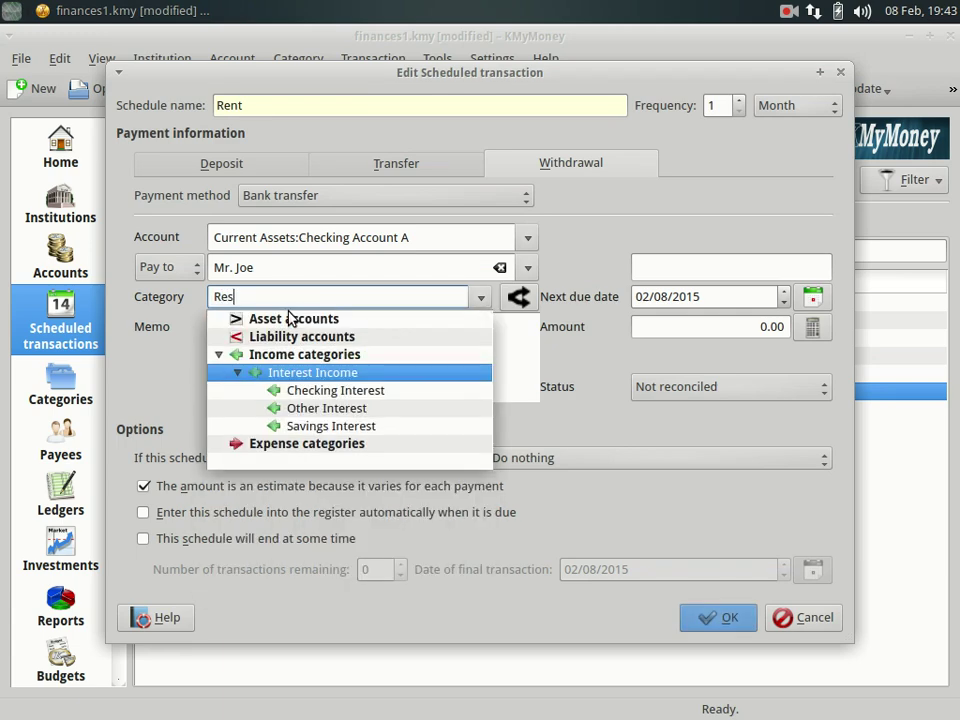
key(BackSpace)
text(nt)
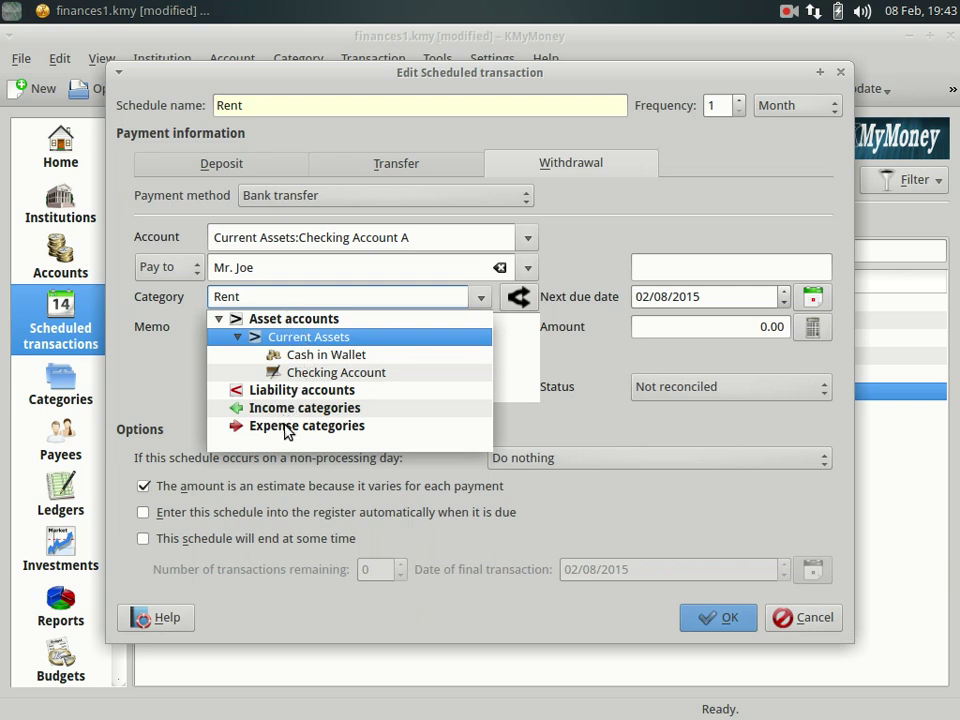
key(BackSpace)
key(BackSpace)
key(BackSpace)
key(BackSpace)
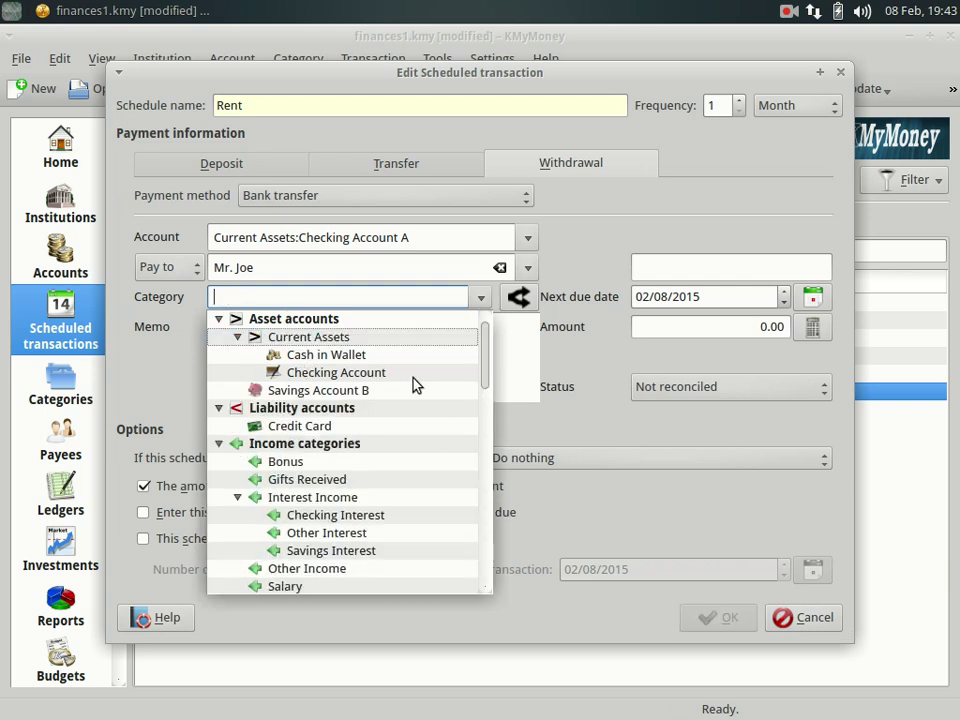
drag(484, 356, 439, 566)
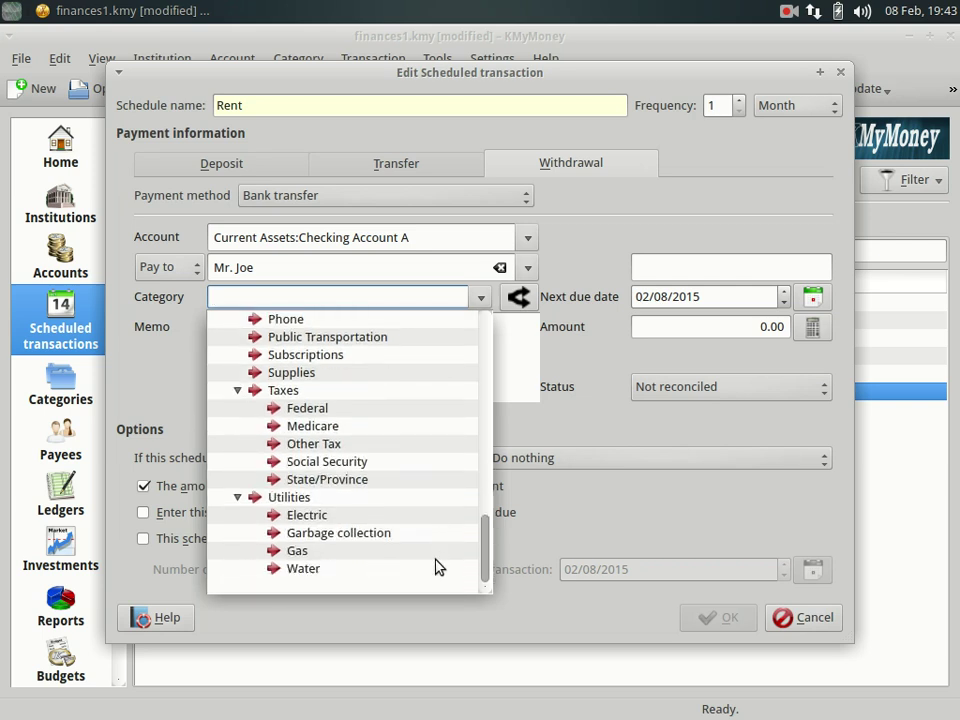
click(272, 499)
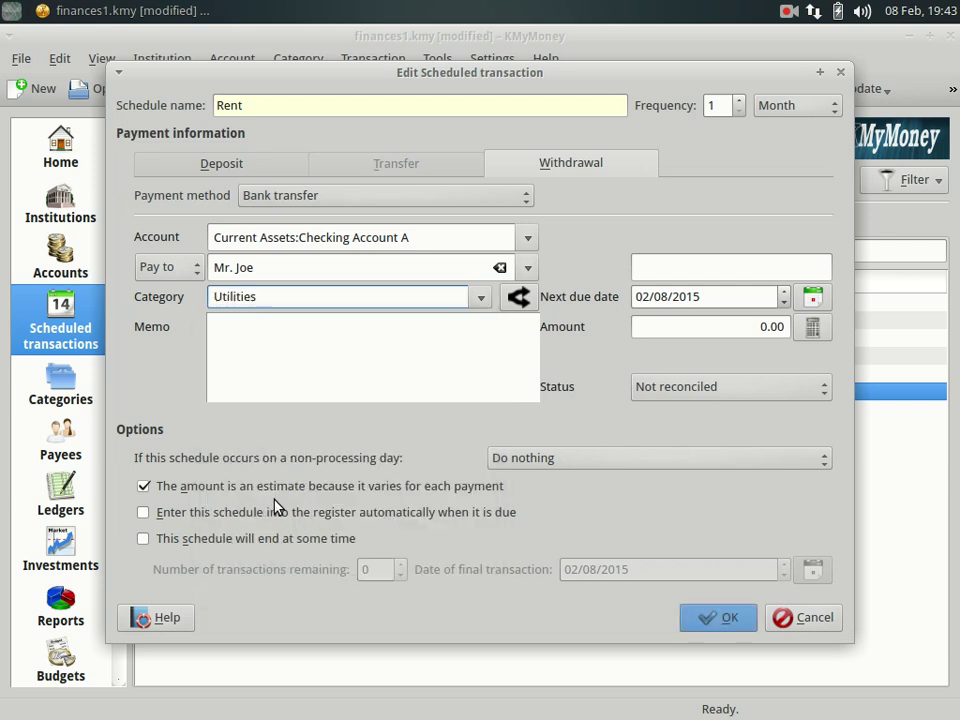
Enter 400.00 as the Rent amount and save the schedule.
click(744, 328)
click(746, 327)
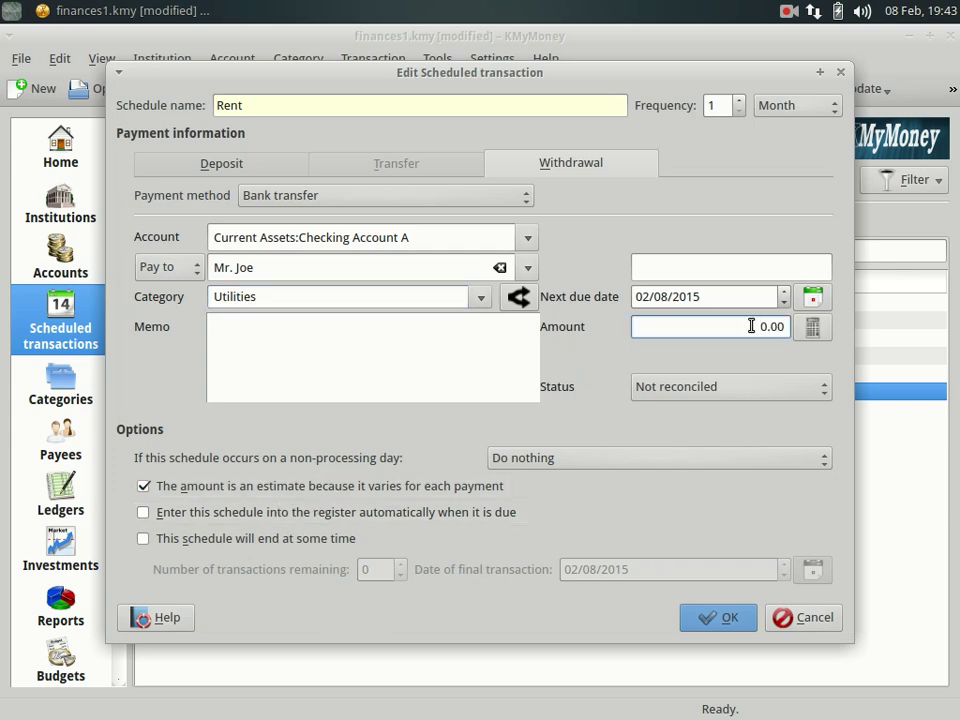
text(40)
click(707, 616)
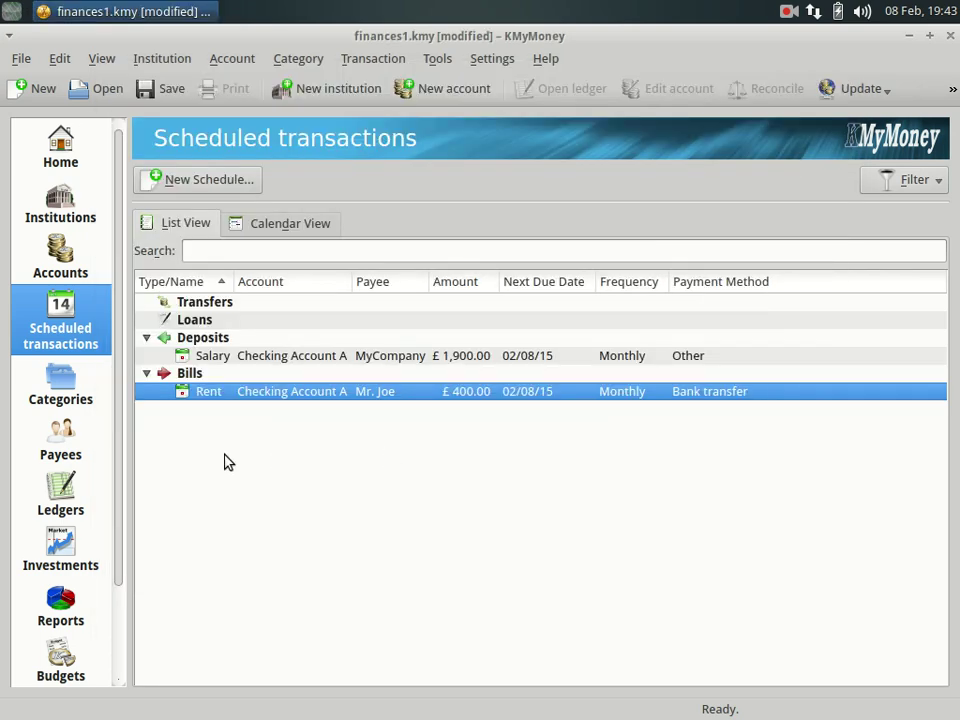
double_click(213, 357)
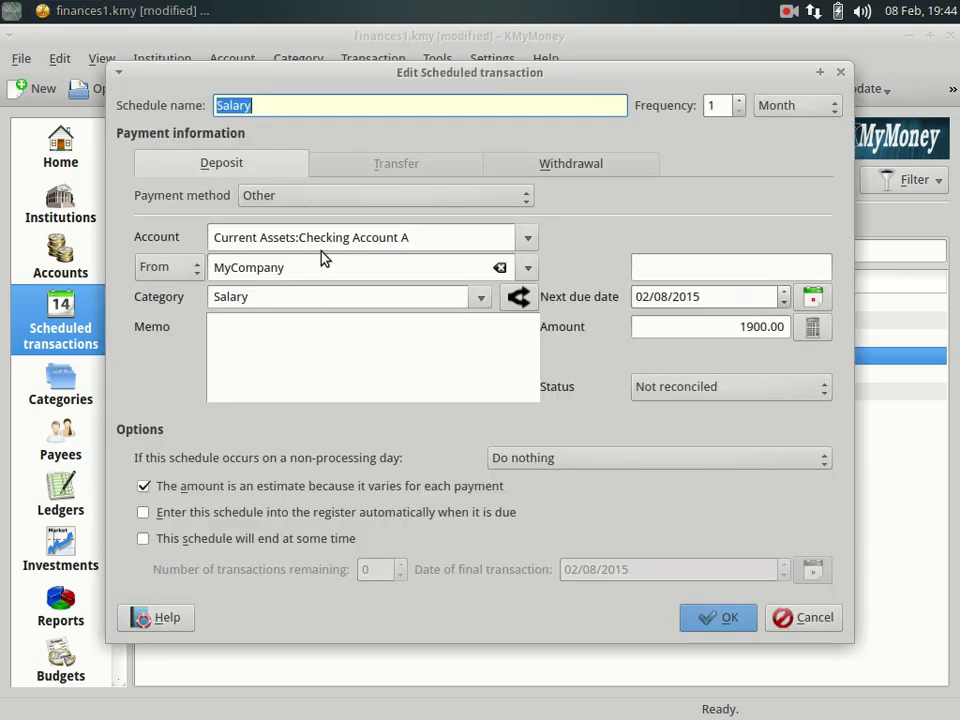
Switch the Salary schedule's payment method to Bank transfer, save it, and go to Categories.
click(255, 196)
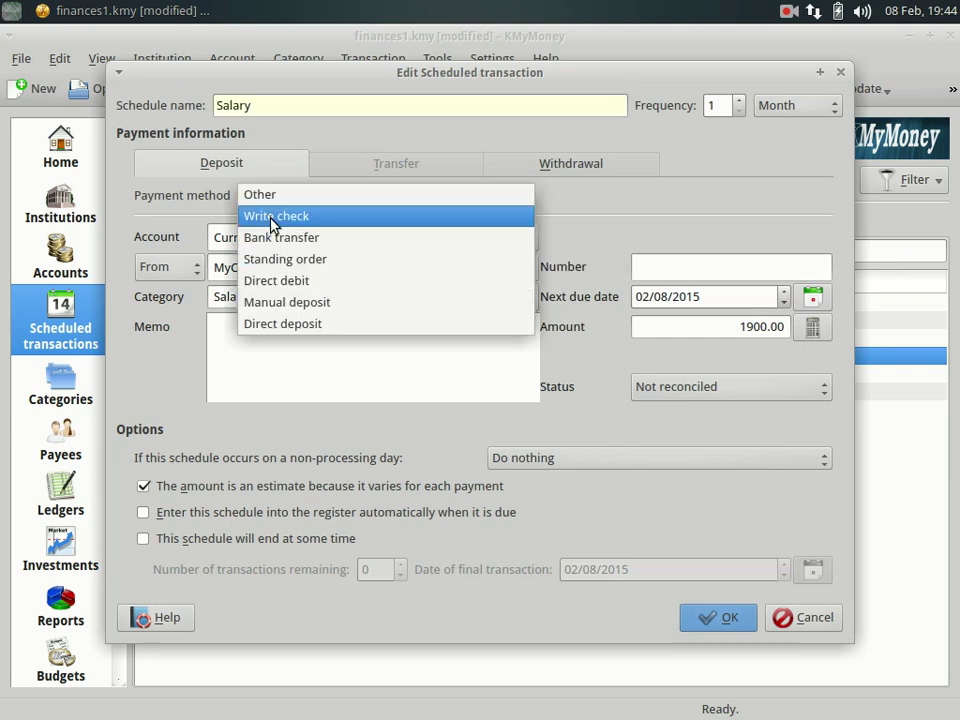
click(287, 240)
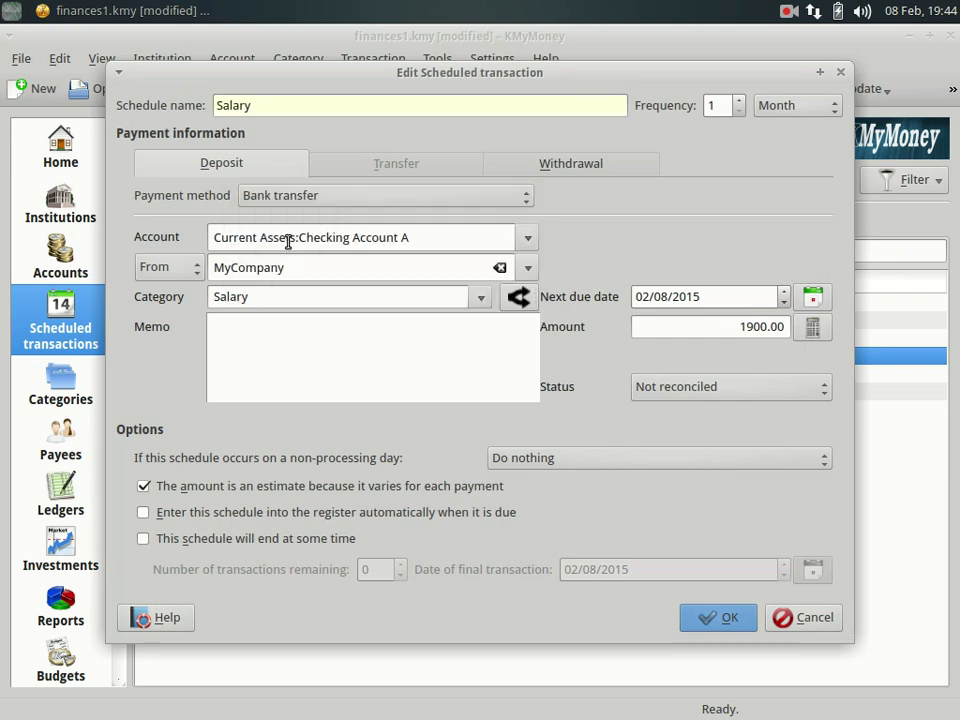
click(728, 619)
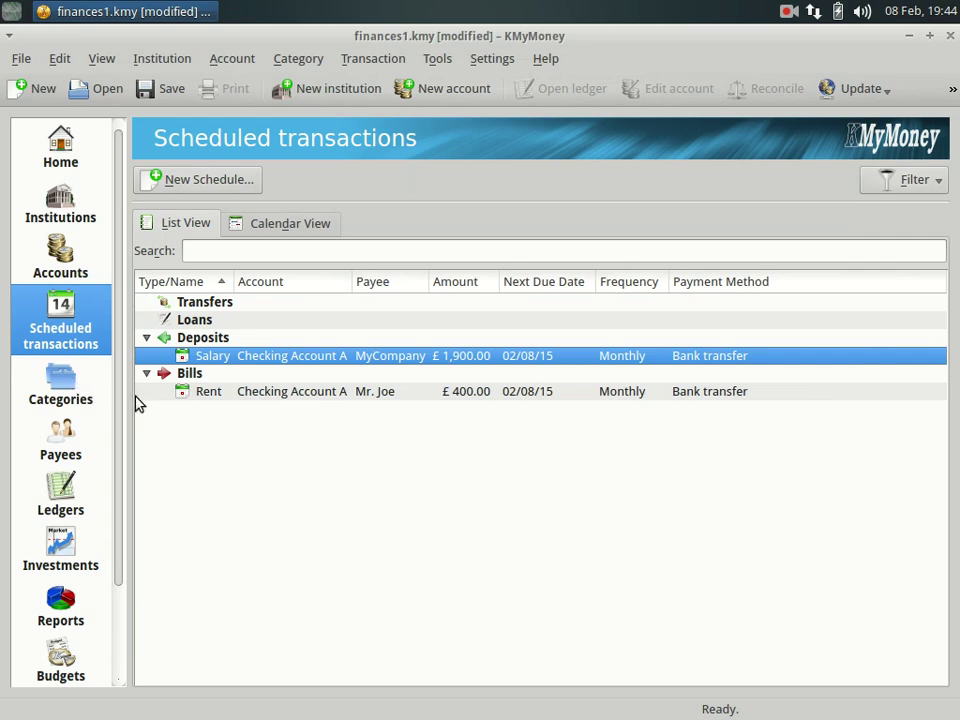
click(62, 393)
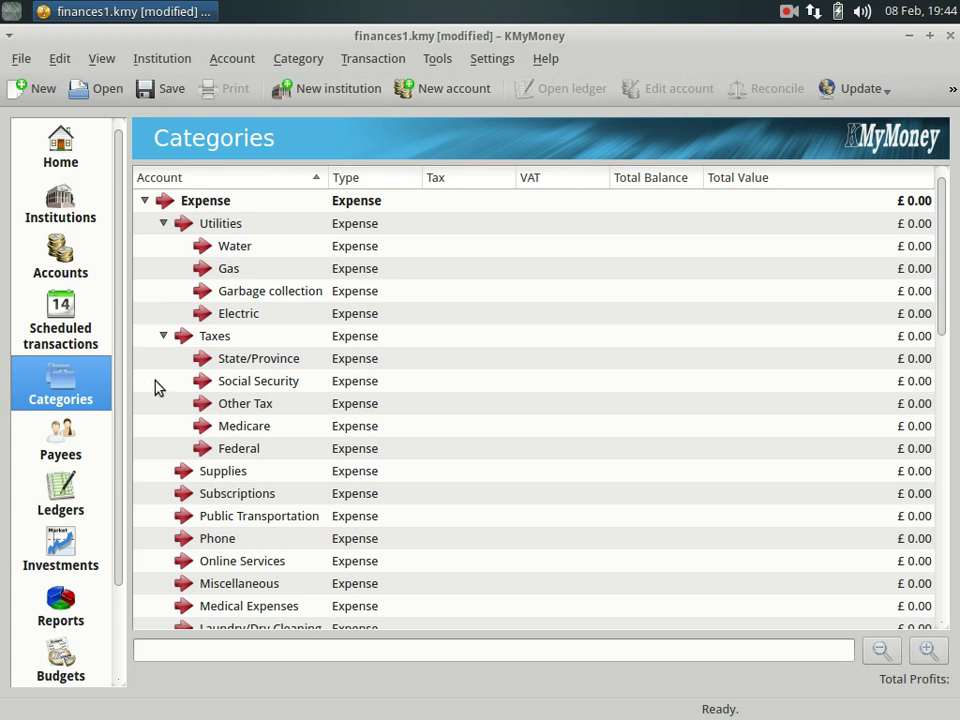
Create a new category named Rent with Expense as its parent.
click(205, 223)
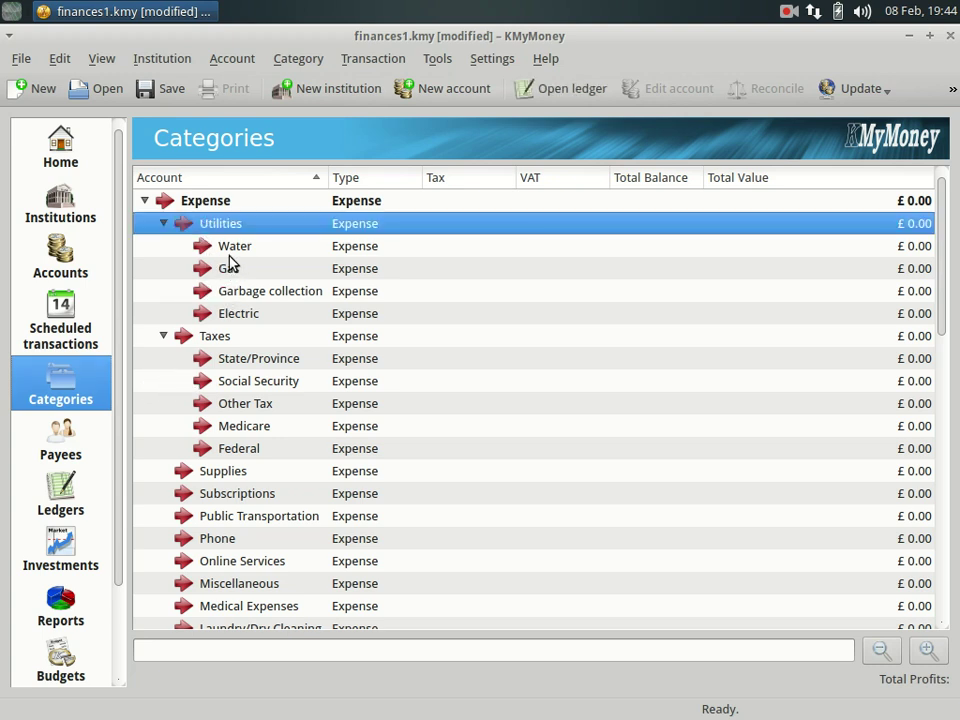
click(195, 207)
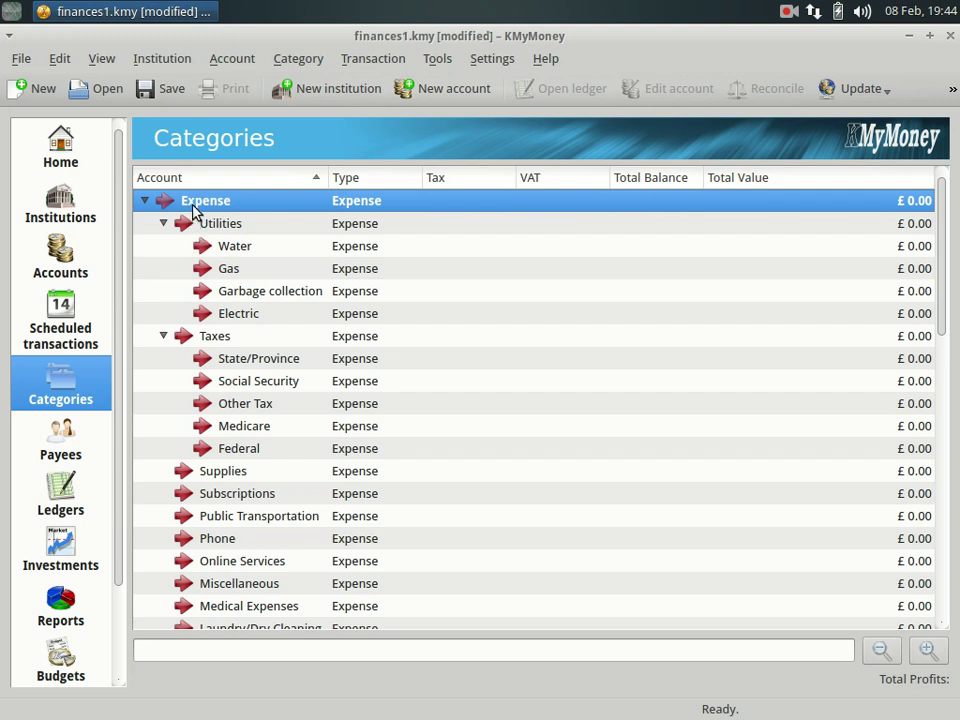
right_click(195, 205)
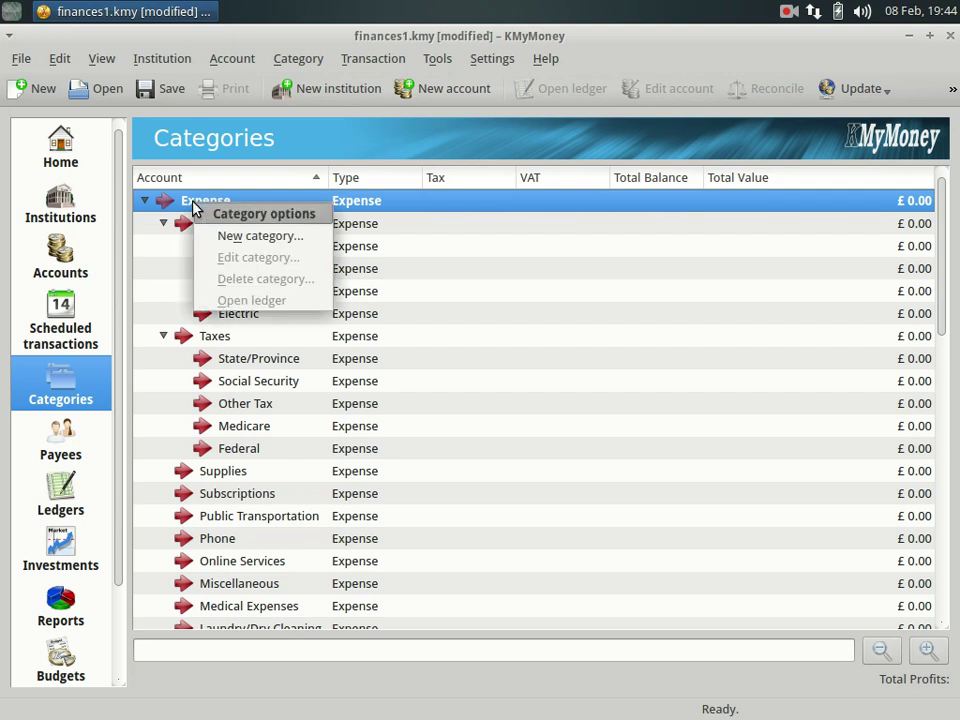
click(240, 238)
text(R)
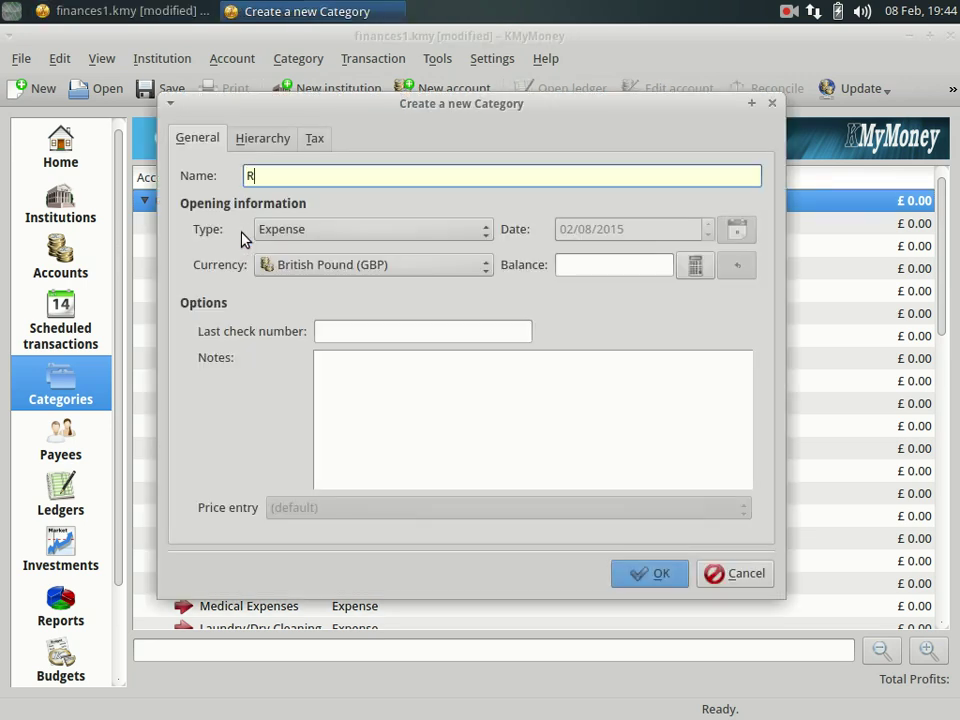
text(ent)
click(240, 138)
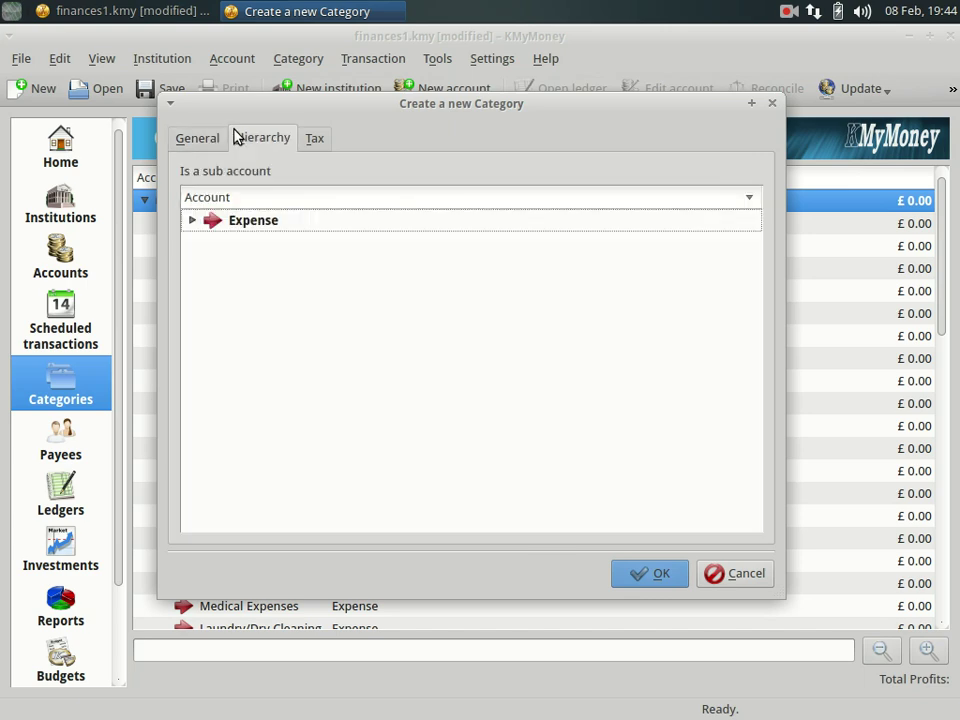
click(191, 221)
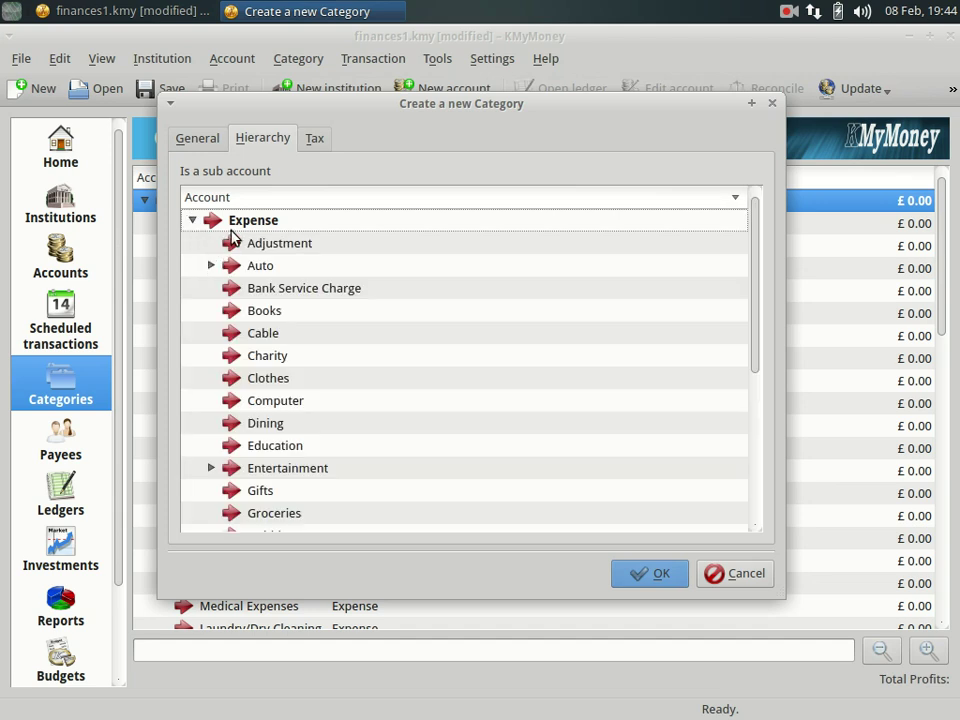
click(237, 228)
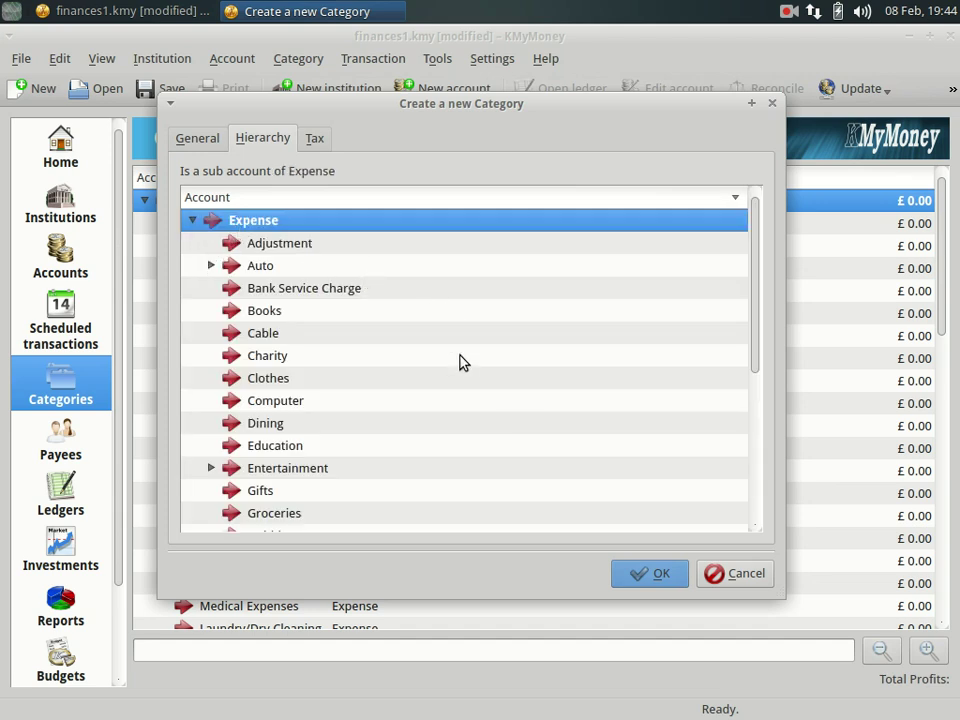
click(645, 572)
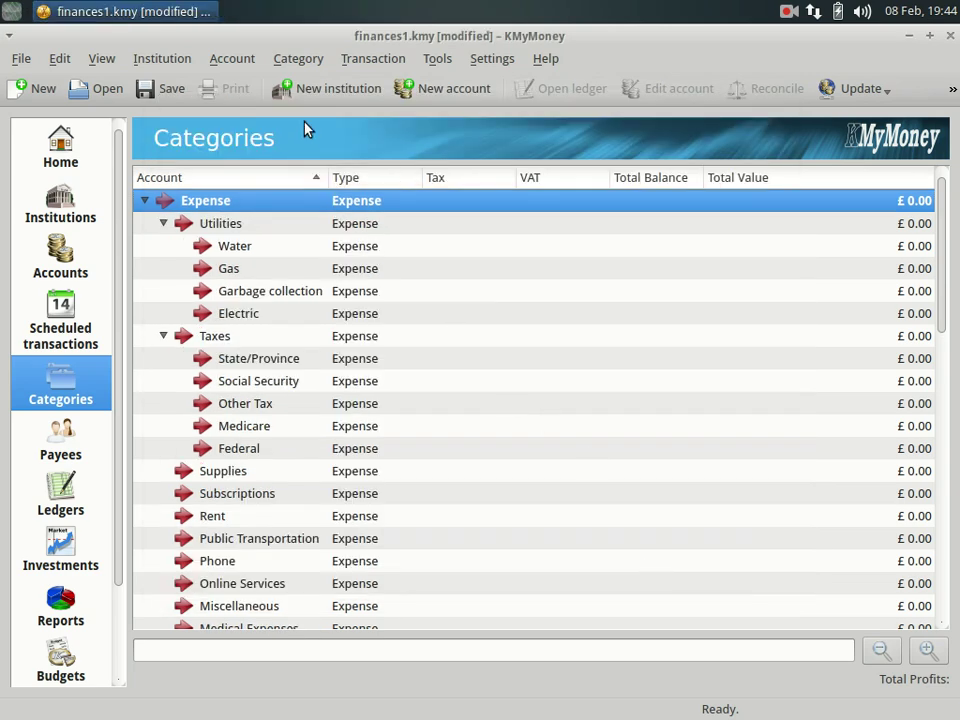
Collapse the Expense and Interest Income trees, then view the payees list.
click(143, 201)
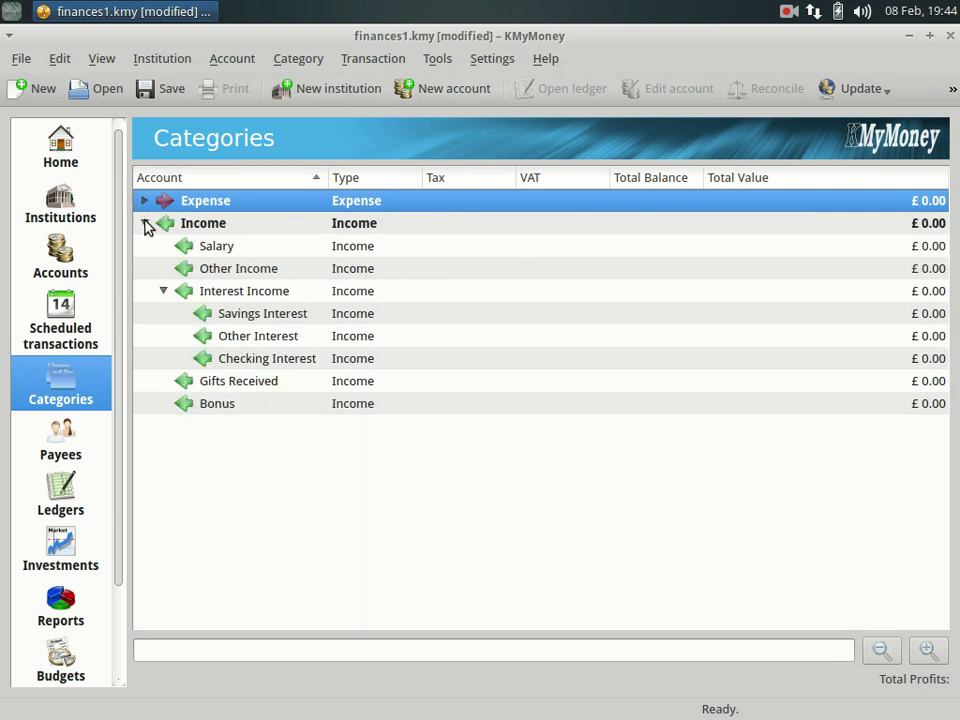
click(230, 271)
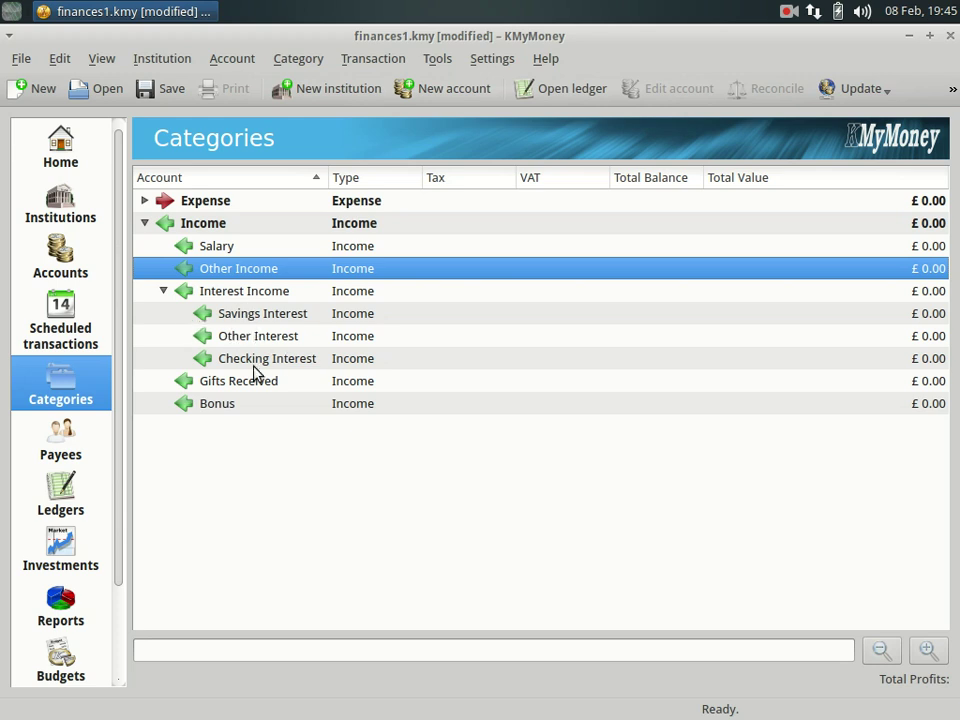
click(164, 291)
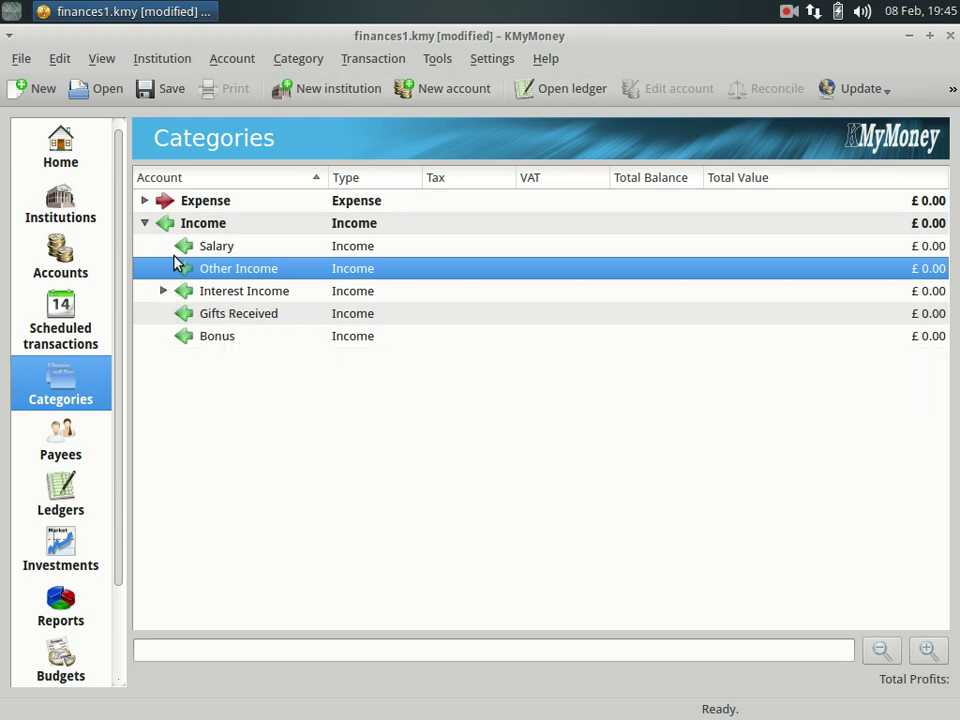
click(58, 450)
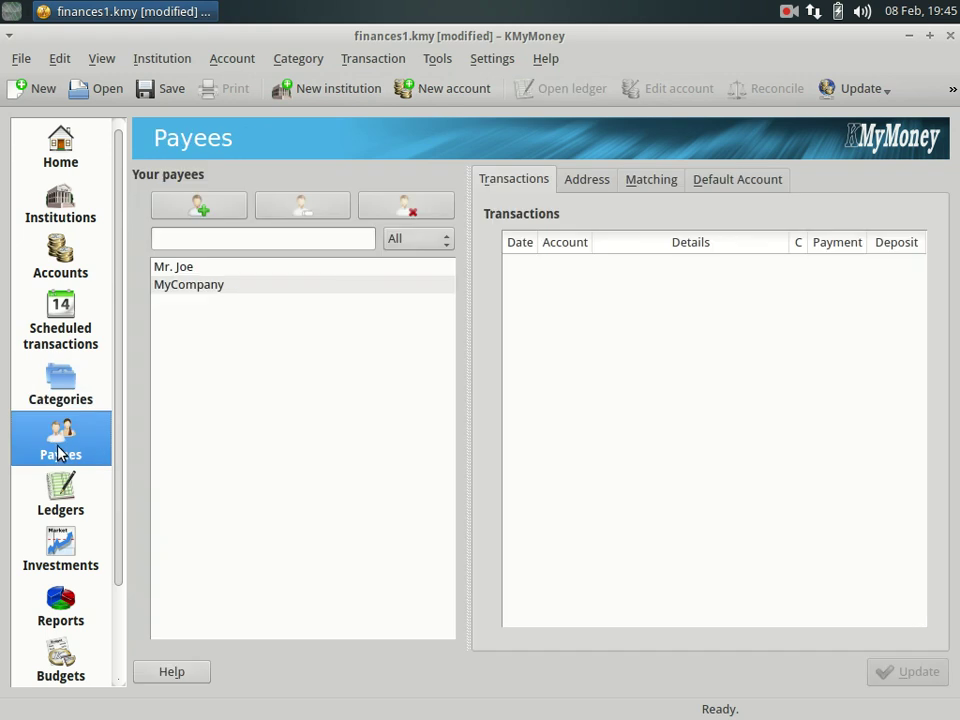
click(195, 270)
Review the MyCompany payee's address and transaction matching details.
click(224, 288)
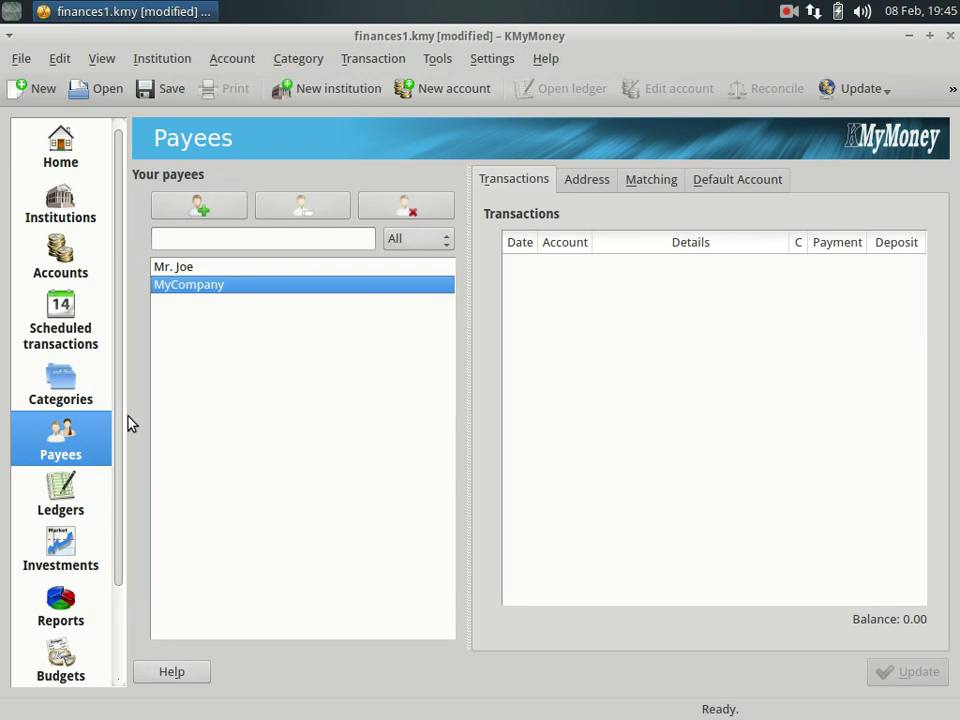
click(572, 185)
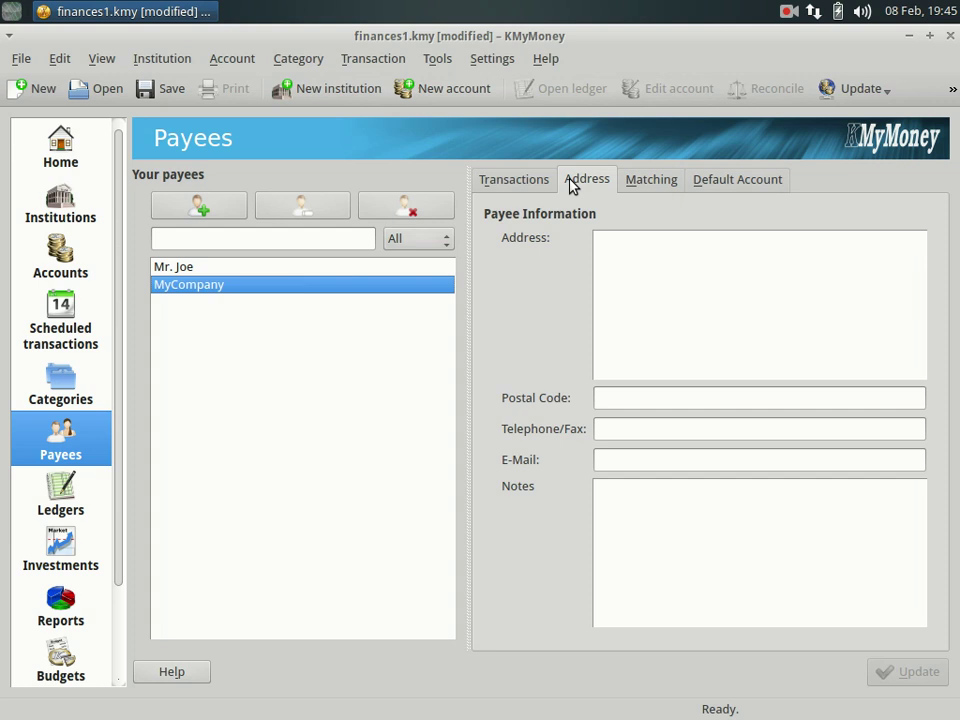
click(653, 186)
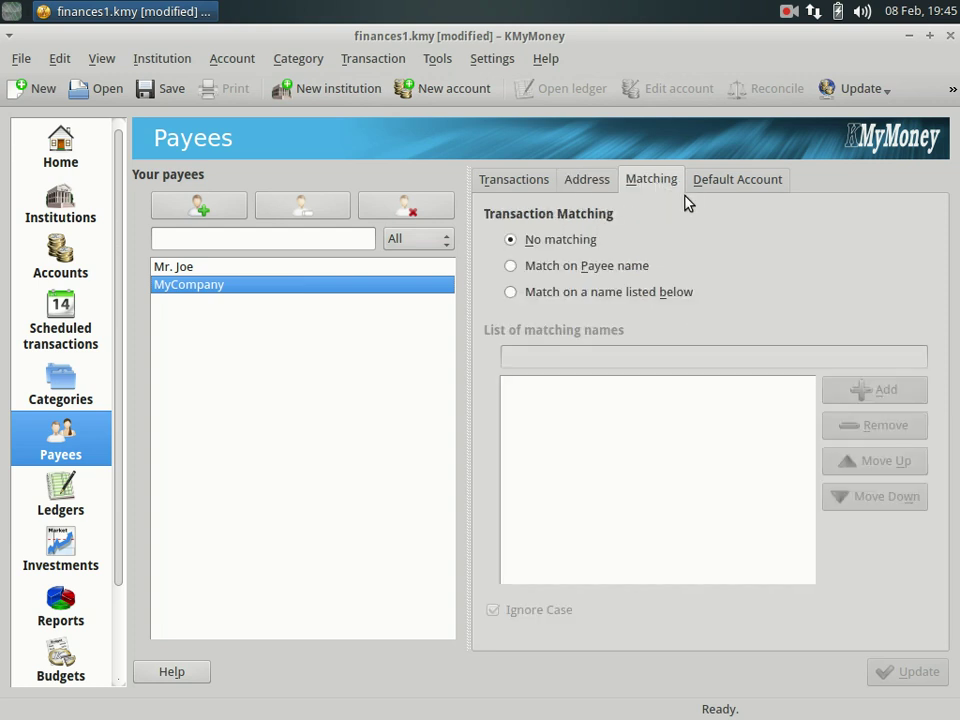
click(550, 185)
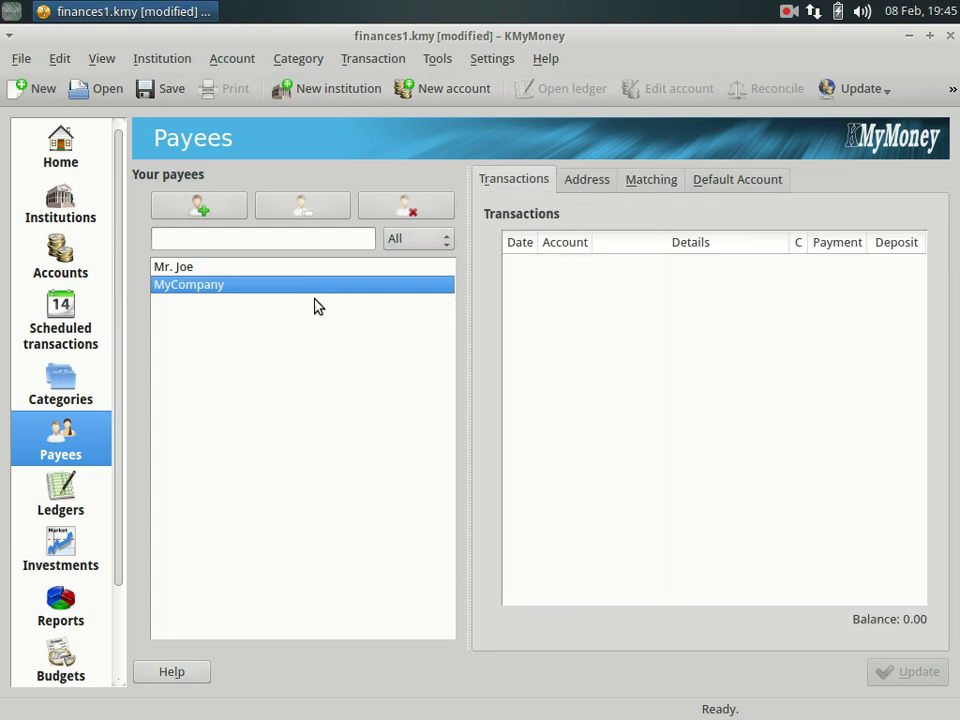
Add a payee named Mom, then go to the Ledgers view.
click(201, 209)
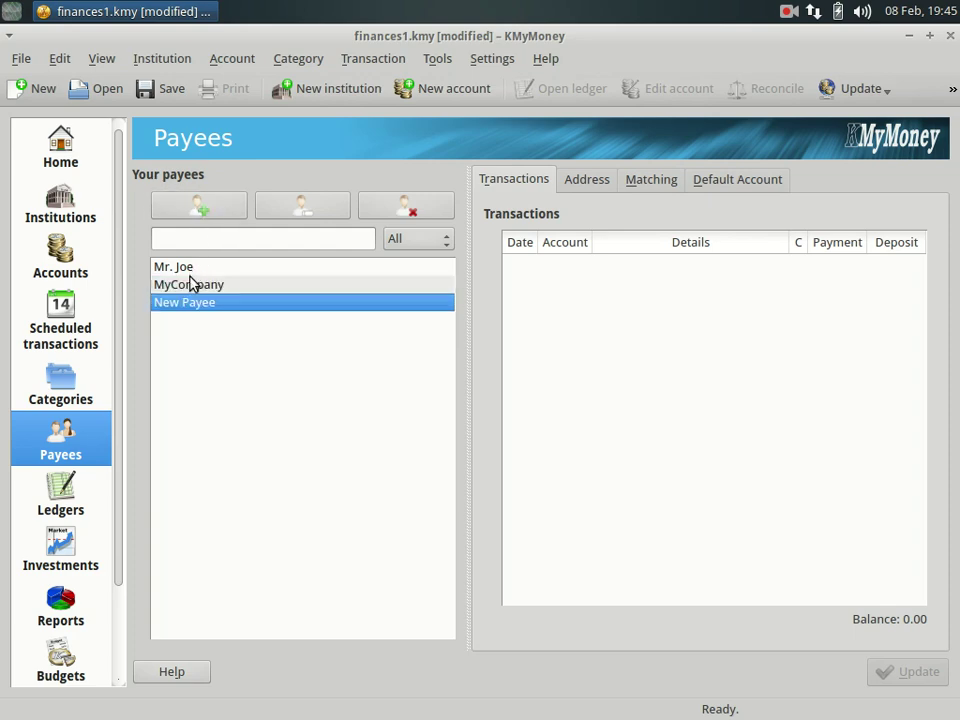
click(195, 307)
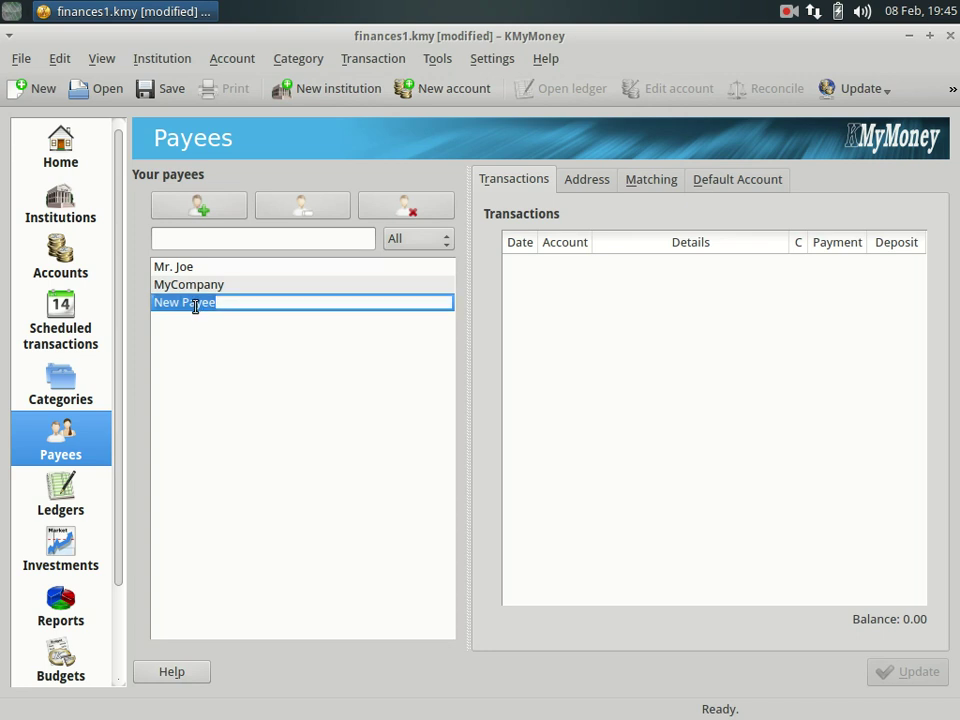
text(Mom)
key(Return)
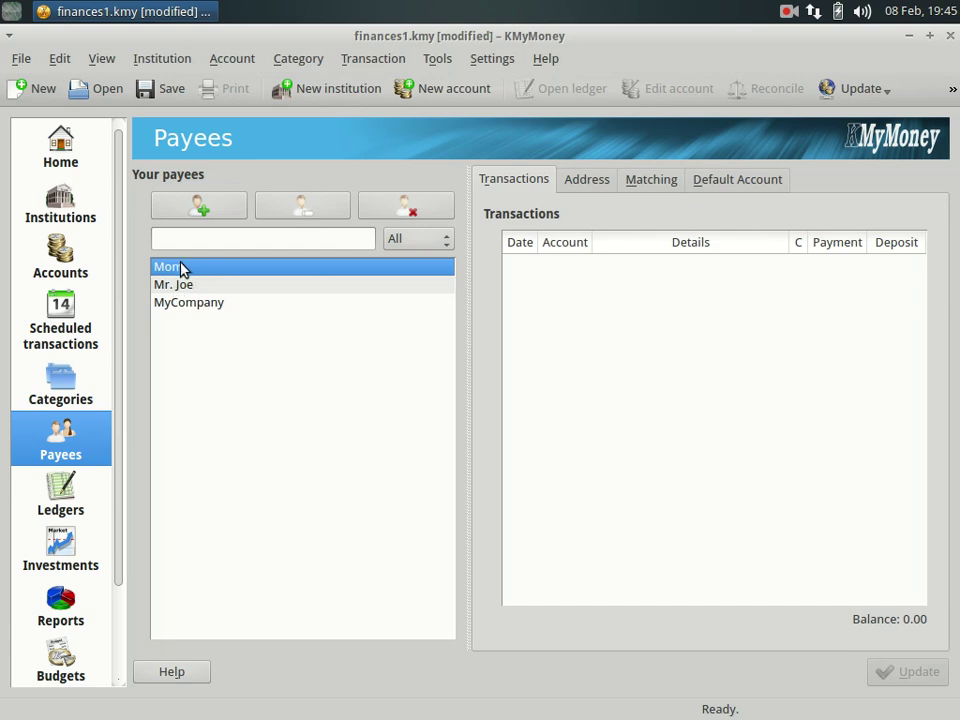
click(56, 473)
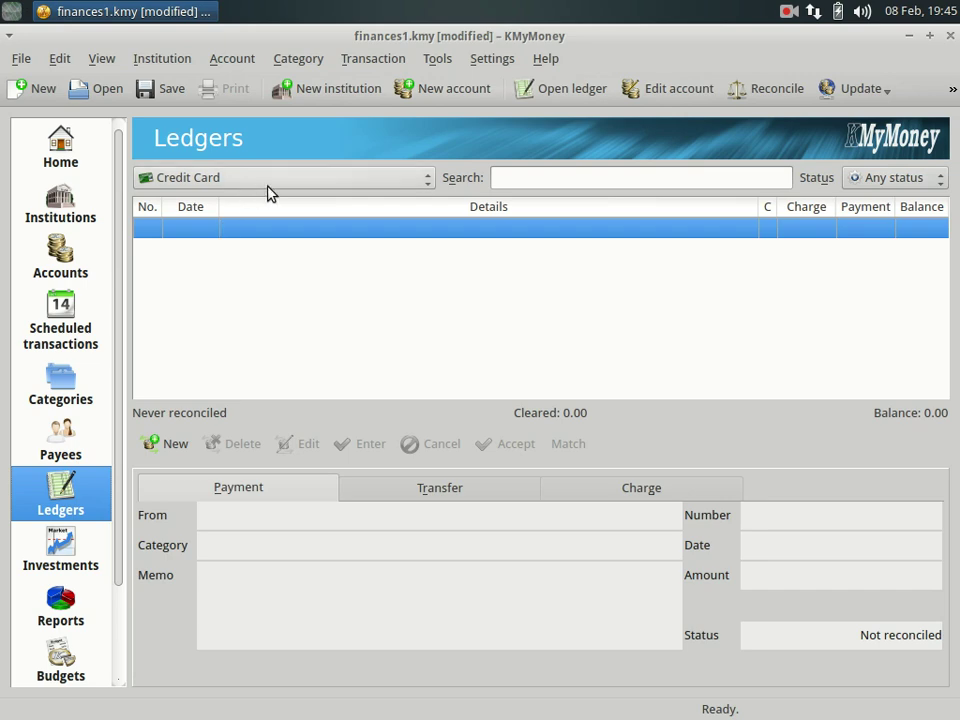
Show the Checking Account A ledger and begin a blank new transaction.
click(390, 182)
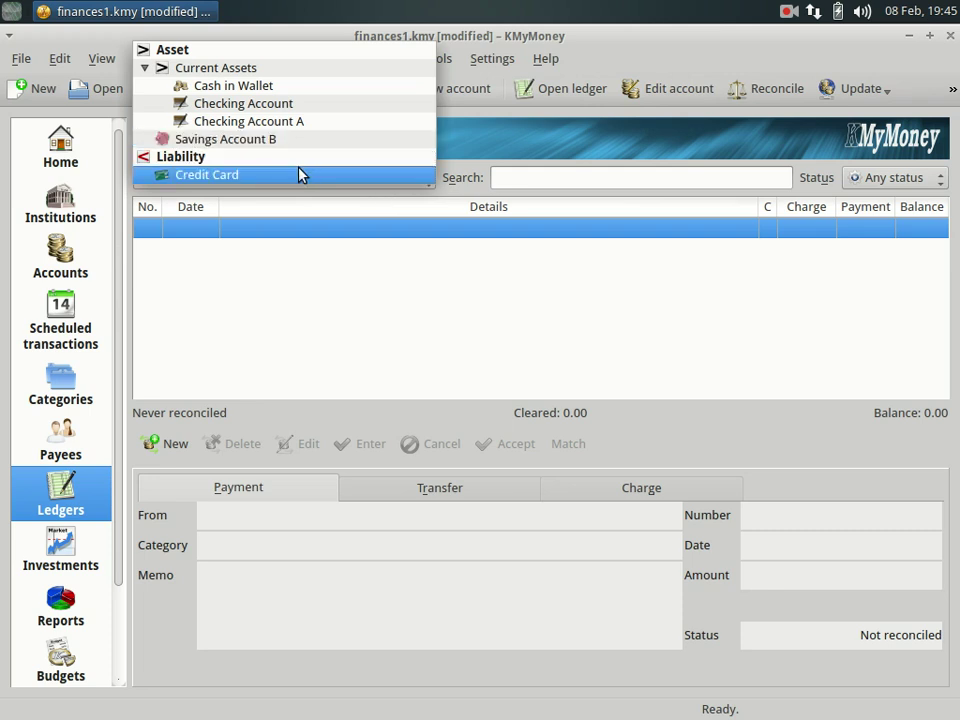
click(208, 124)
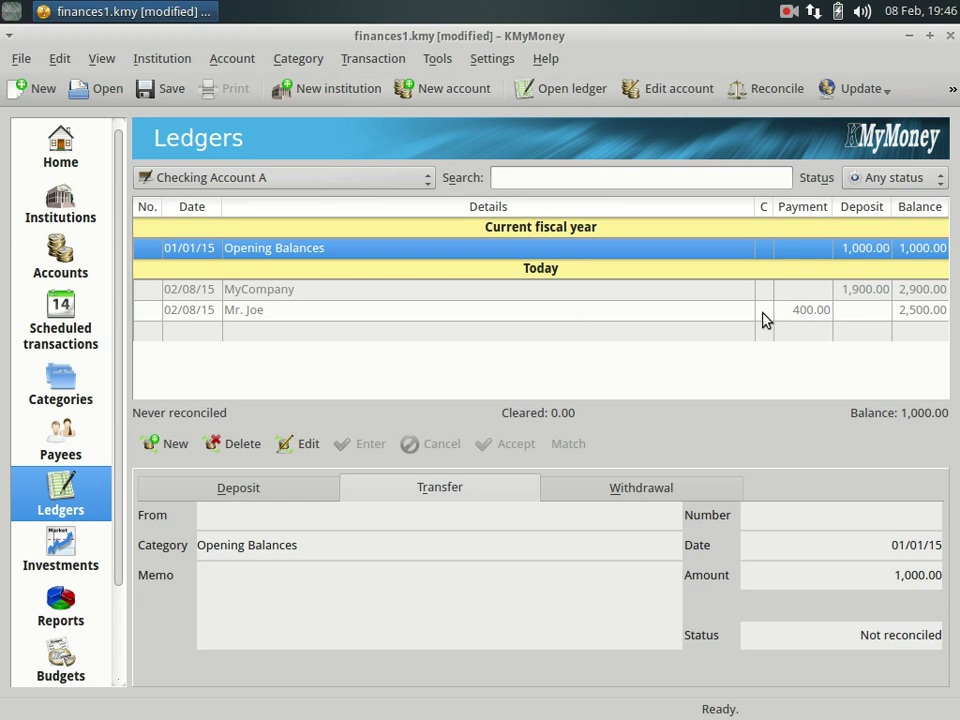
click(268, 317)
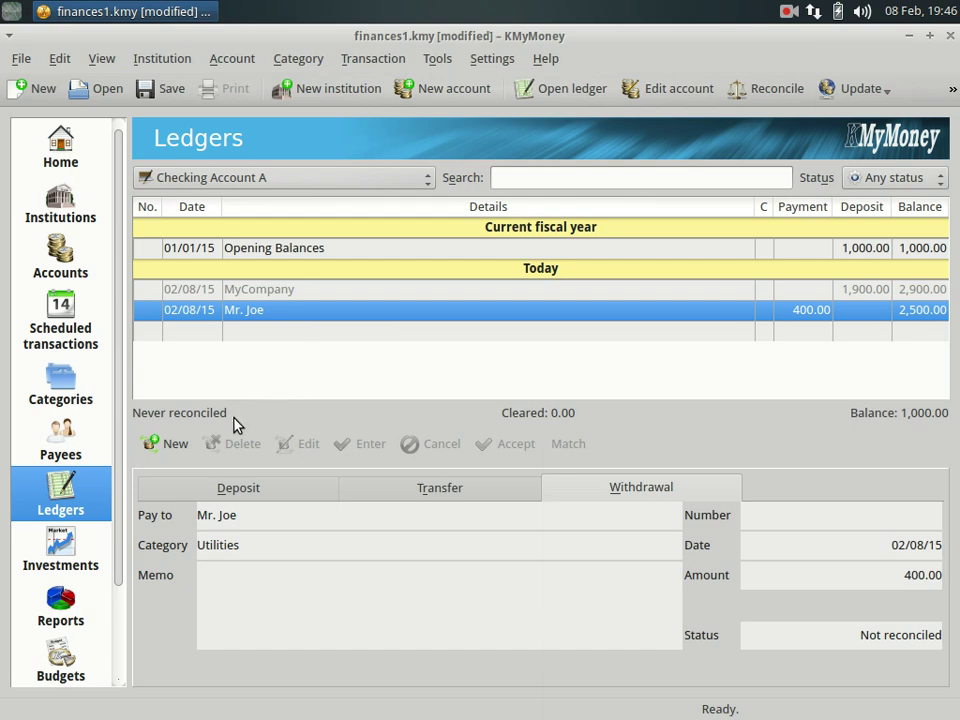
click(168, 446)
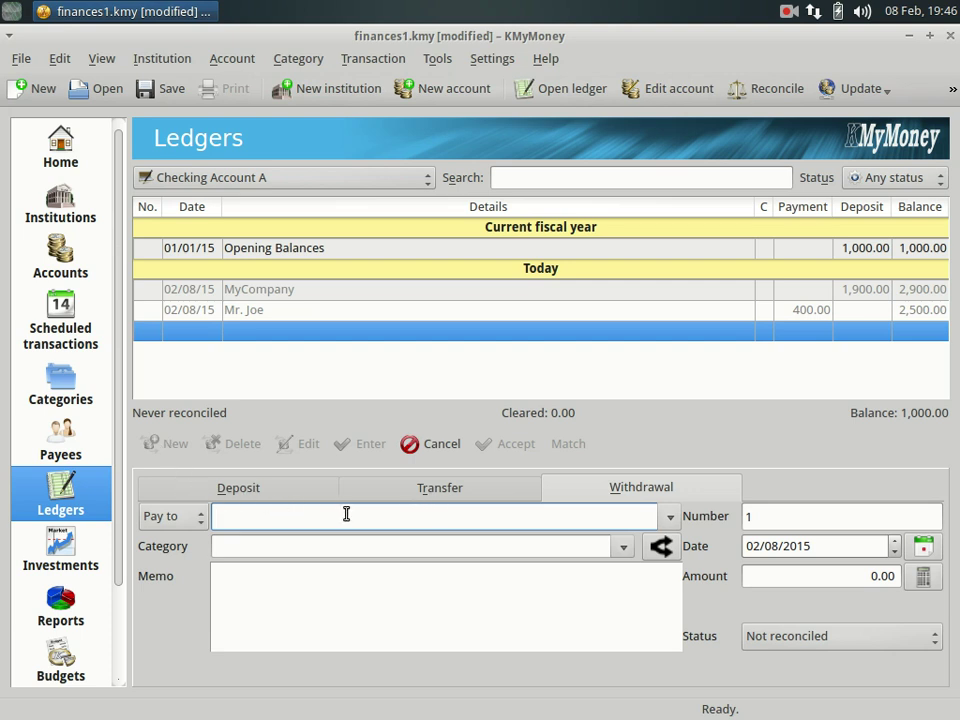
Enter Parking as the transaction's payee, adding it as a new payee.
text(Extra)
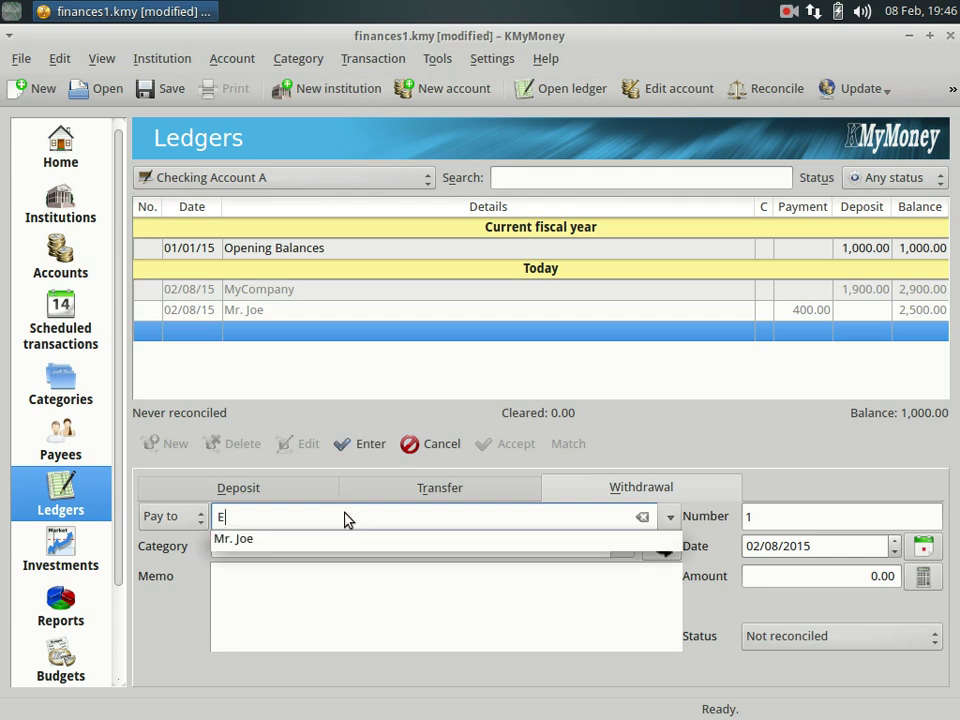
key(BackSpace)
key(BackSpace)
key(BackSpace)
key(BackSpace)
key(BackSpace)
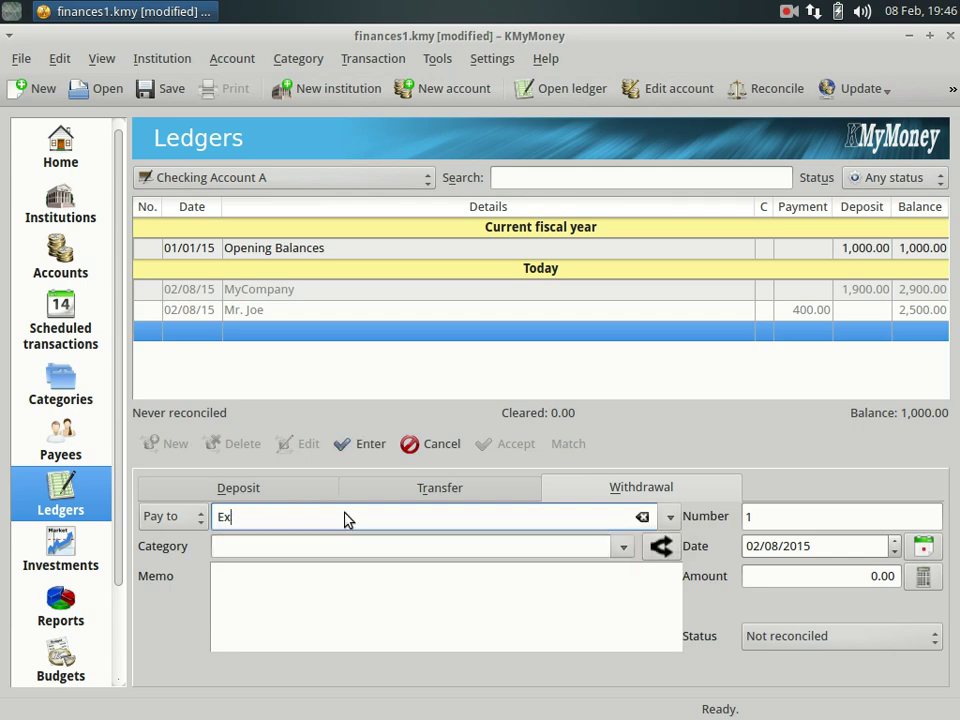
text(Pa)
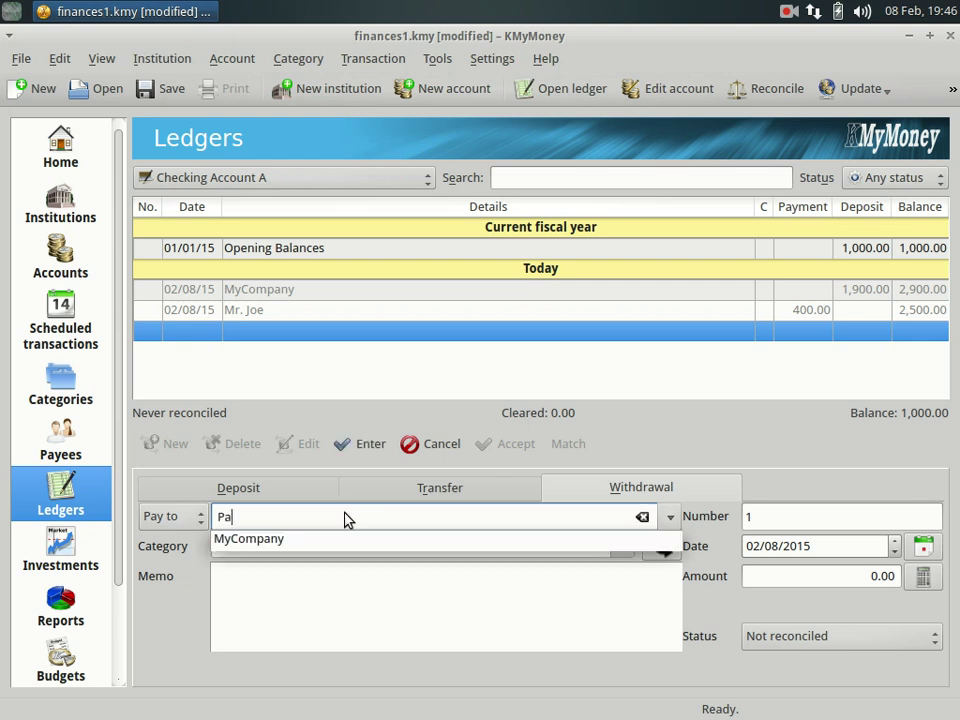
text(rking)
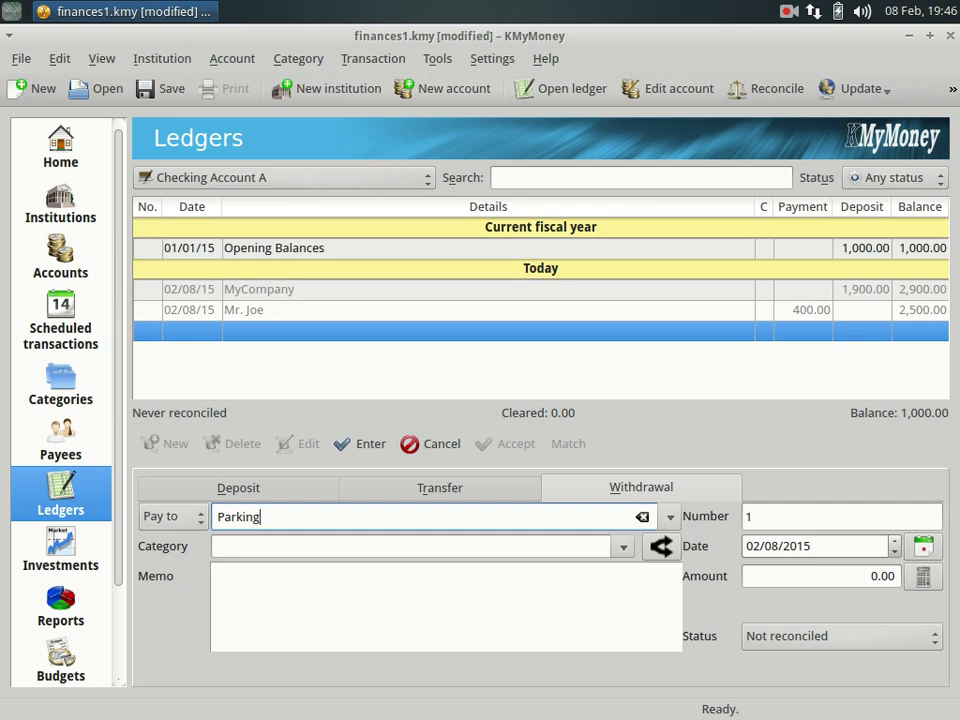
key(Tab)
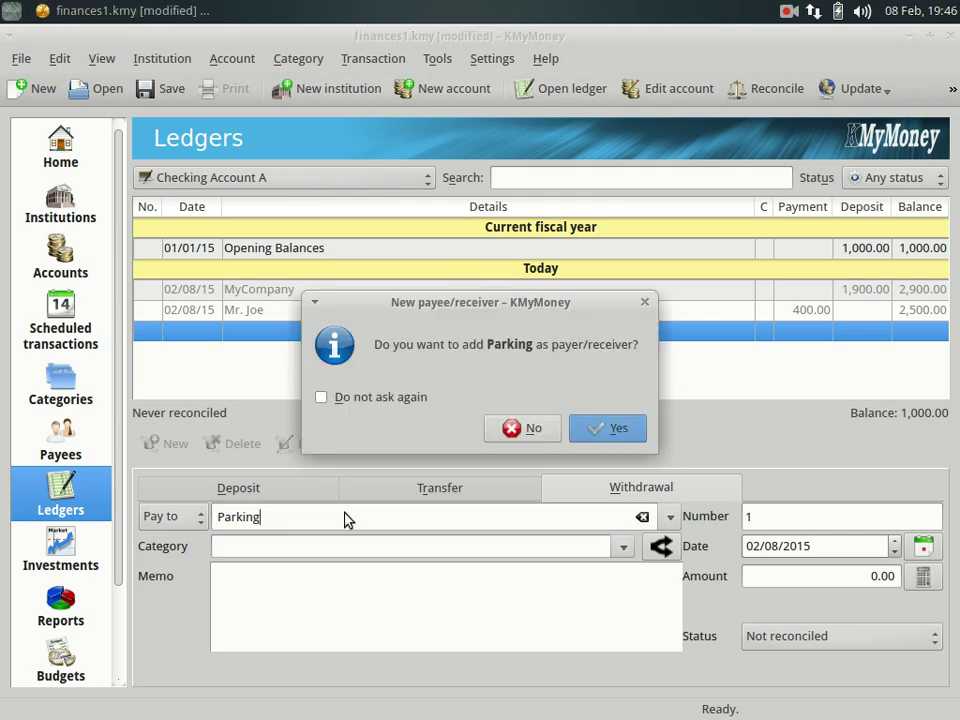
click(617, 428)
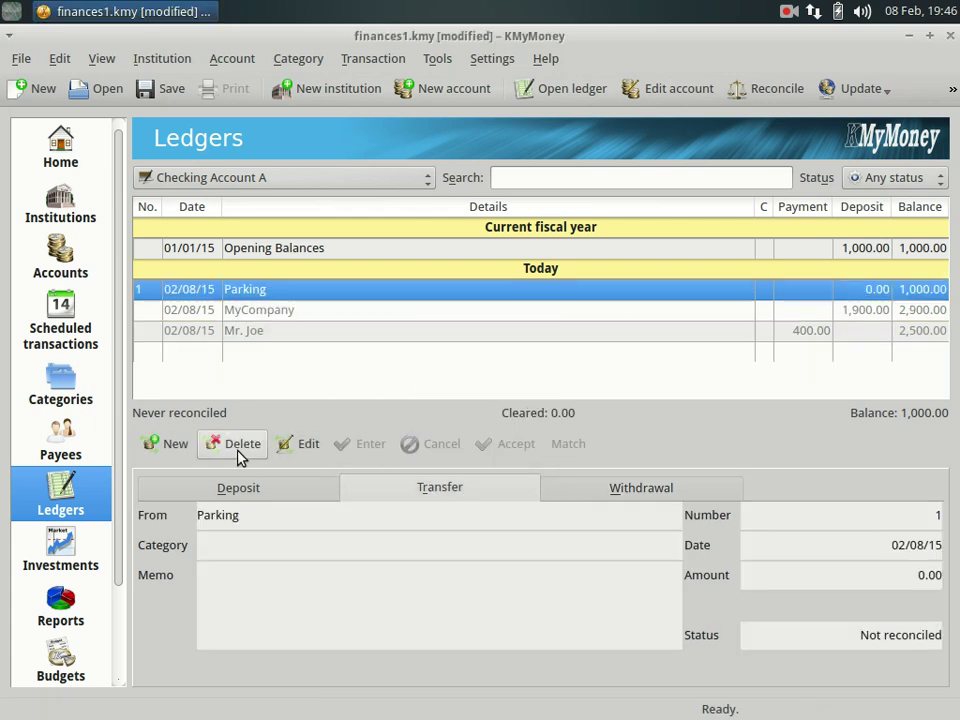
Categorise the Parking entry as Auto:Parking with an amount of 20.00.
click(294, 450)
click(322, 549)
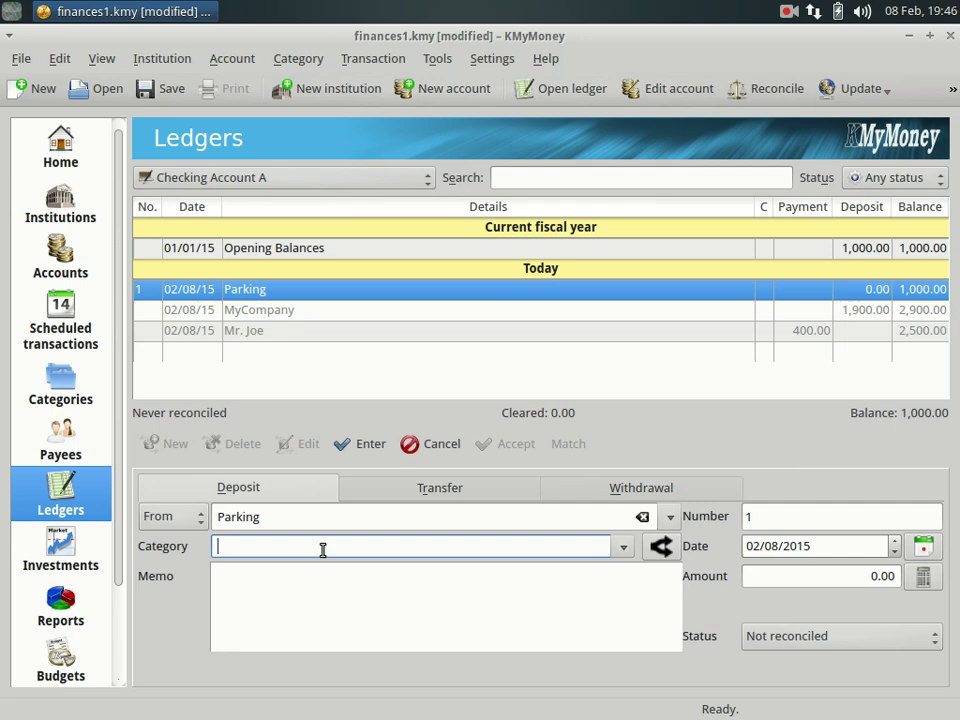
text(parkin)
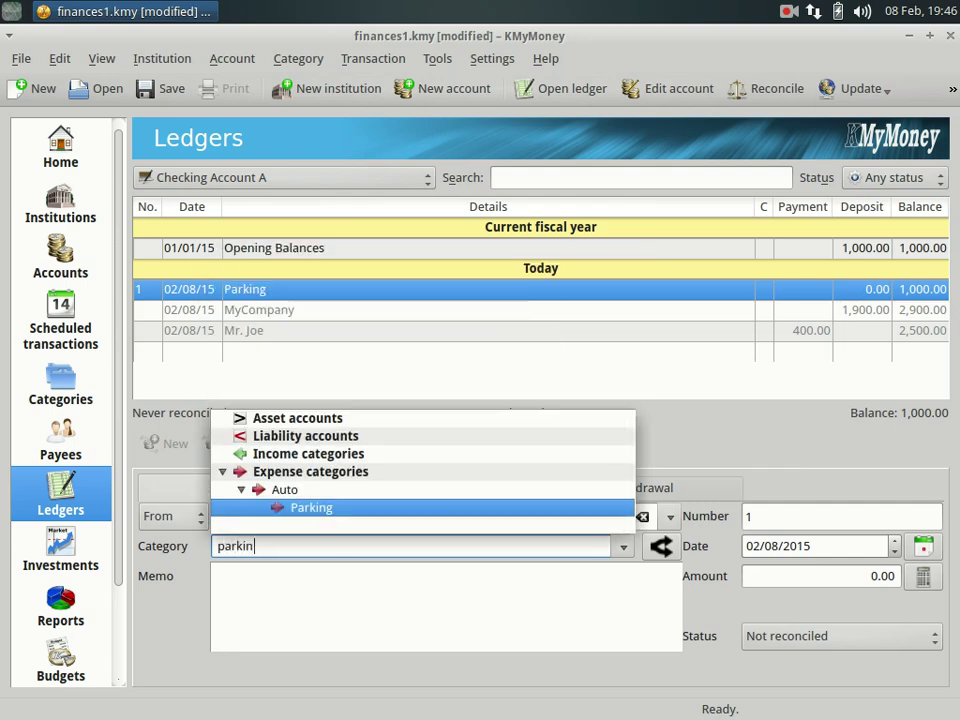
key(Return)
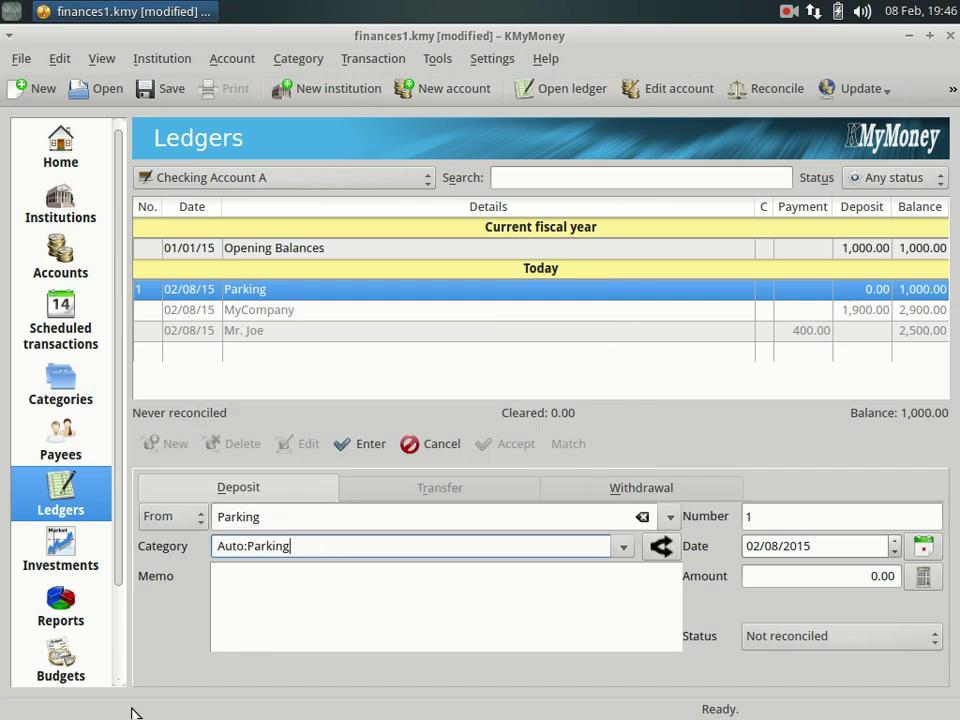
click(831, 579)
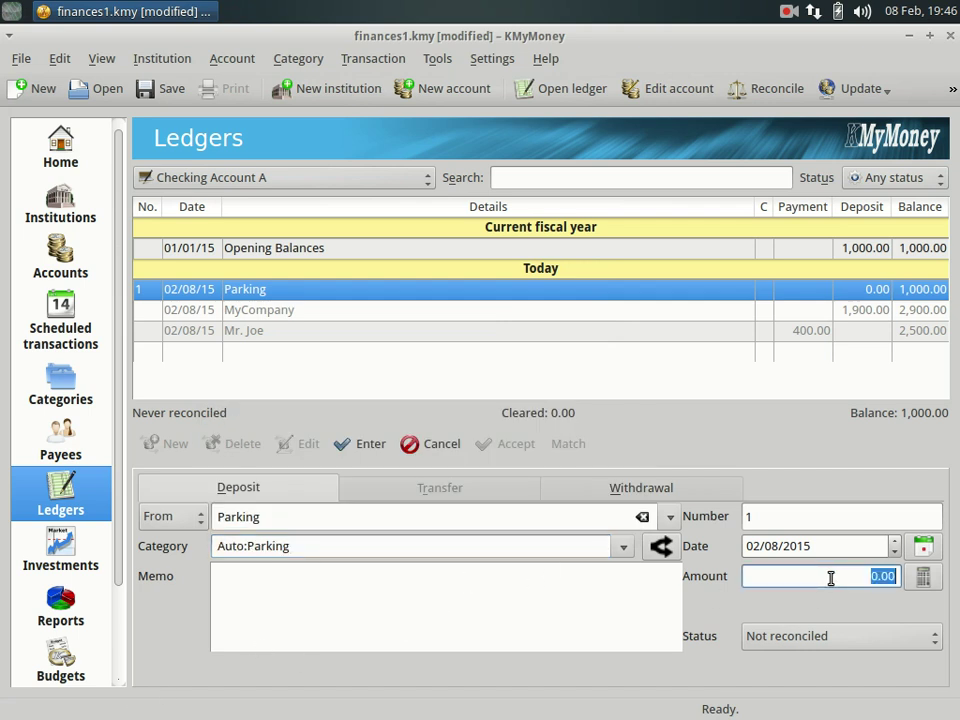
click(844, 579)
text(2)
Add the memo 'Extra parking time free' and save the transaction.
click(507, 600)
text(Ext)
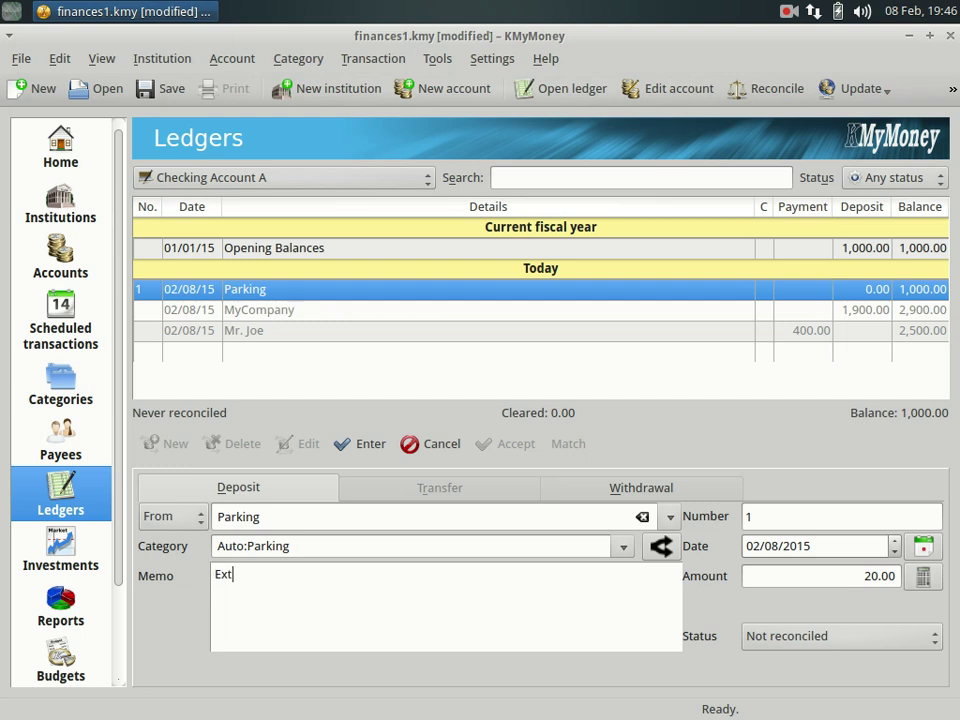
text(ra parking time free)
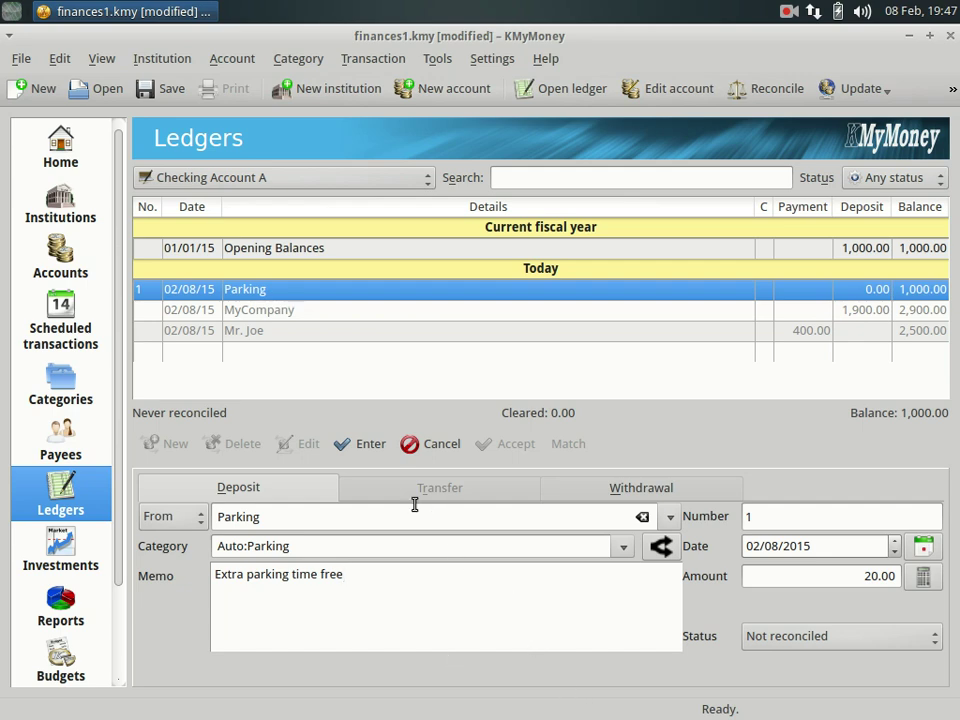
click(365, 449)
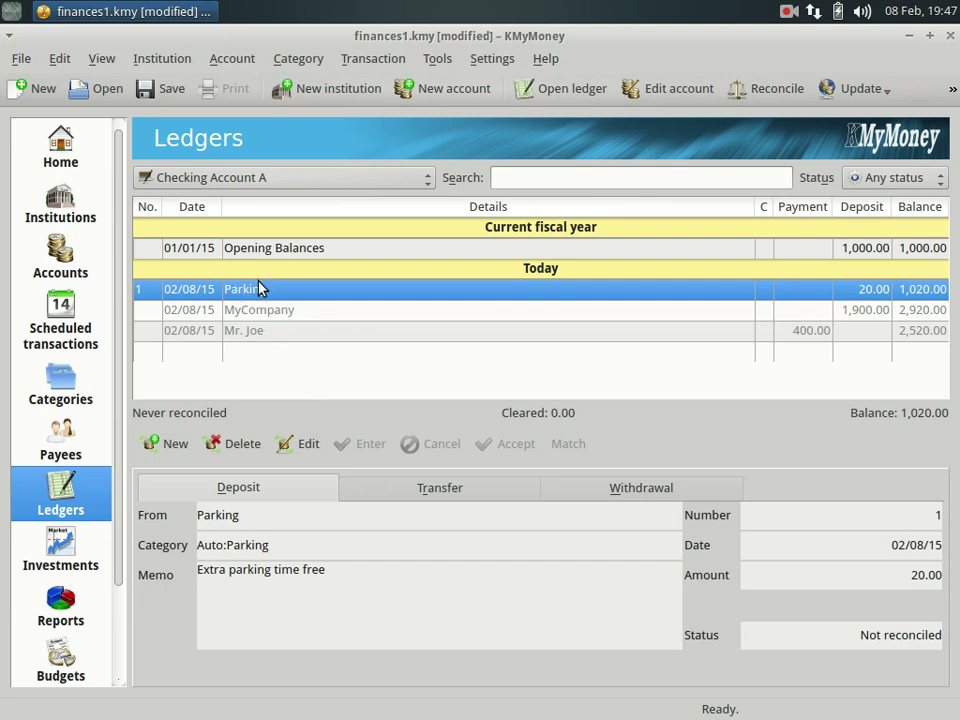
click(284, 440)
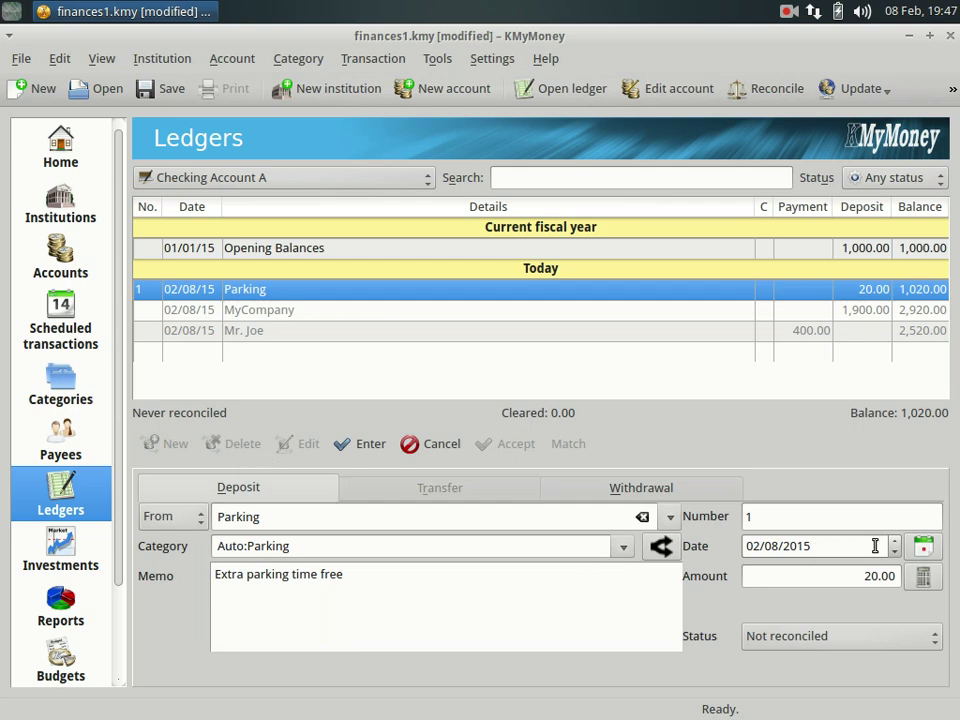
Change the Parking transaction's date to 4 February 2015 and save it.
click(926, 549)
click(795, 396)
click(369, 444)
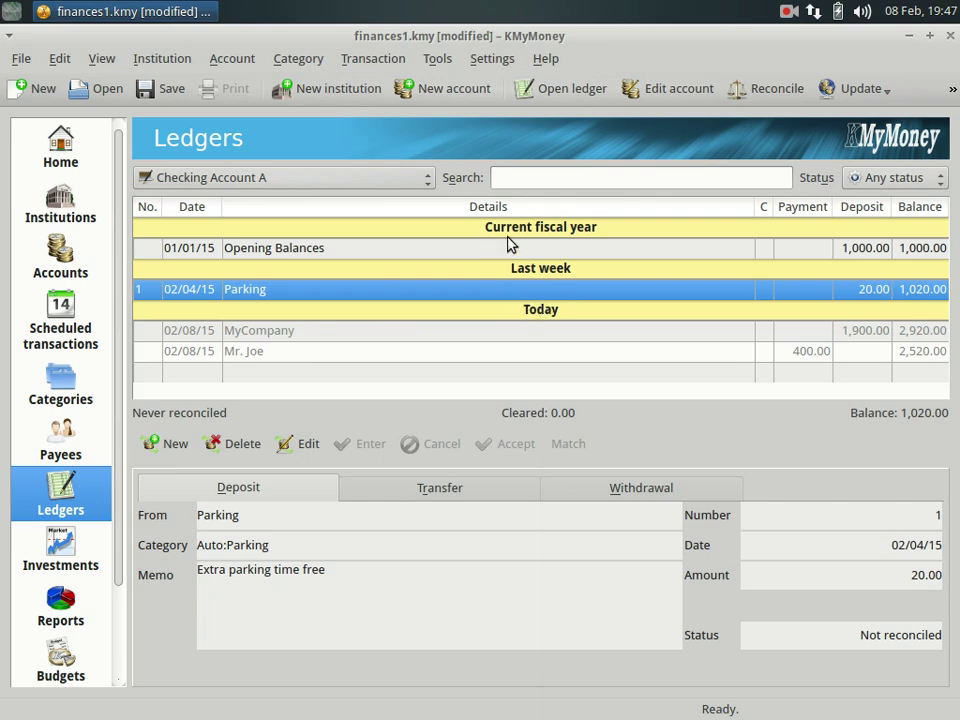
View the Savings Account B ledger, then open the Investments view.
click(336, 178)
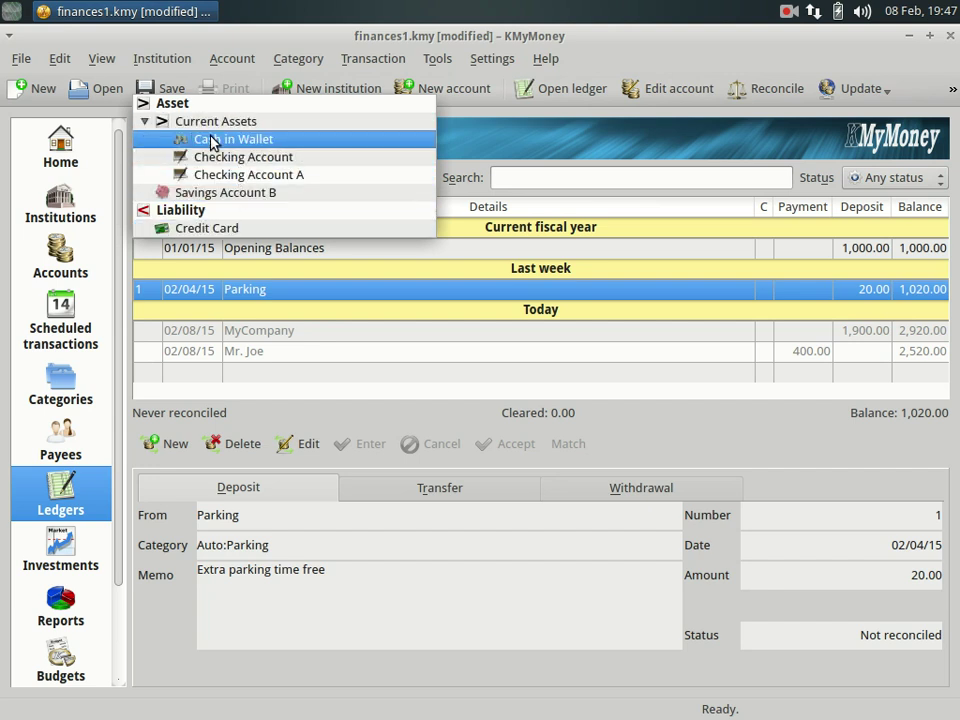
click(214, 191)
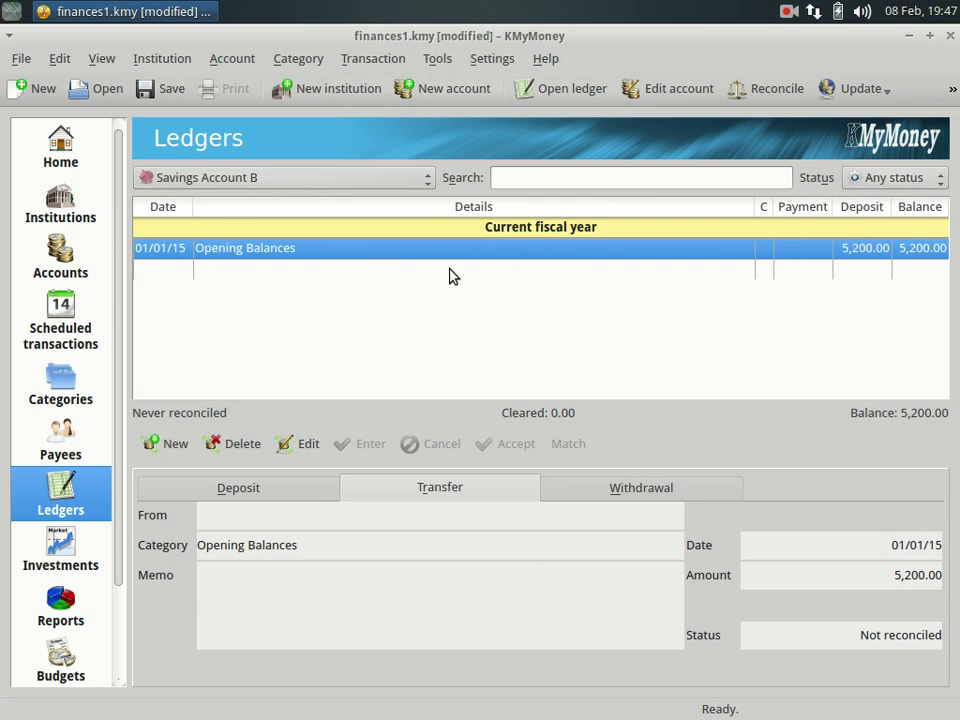
click(89, 542)
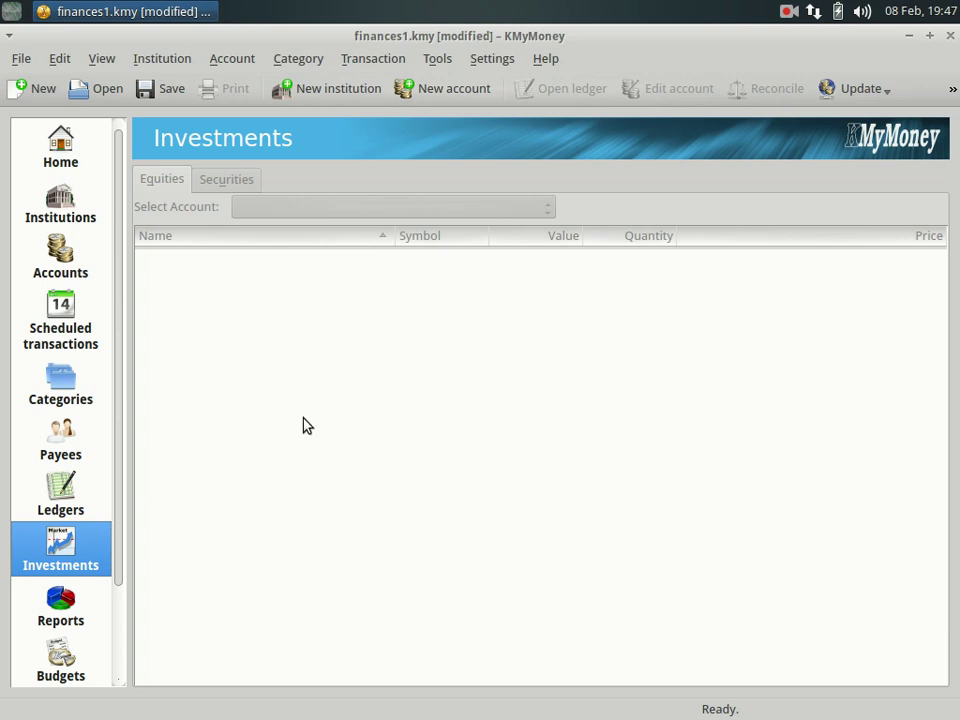
Begin the New Account wizard and add a new institution named Investment Bank.
click(458, 92)
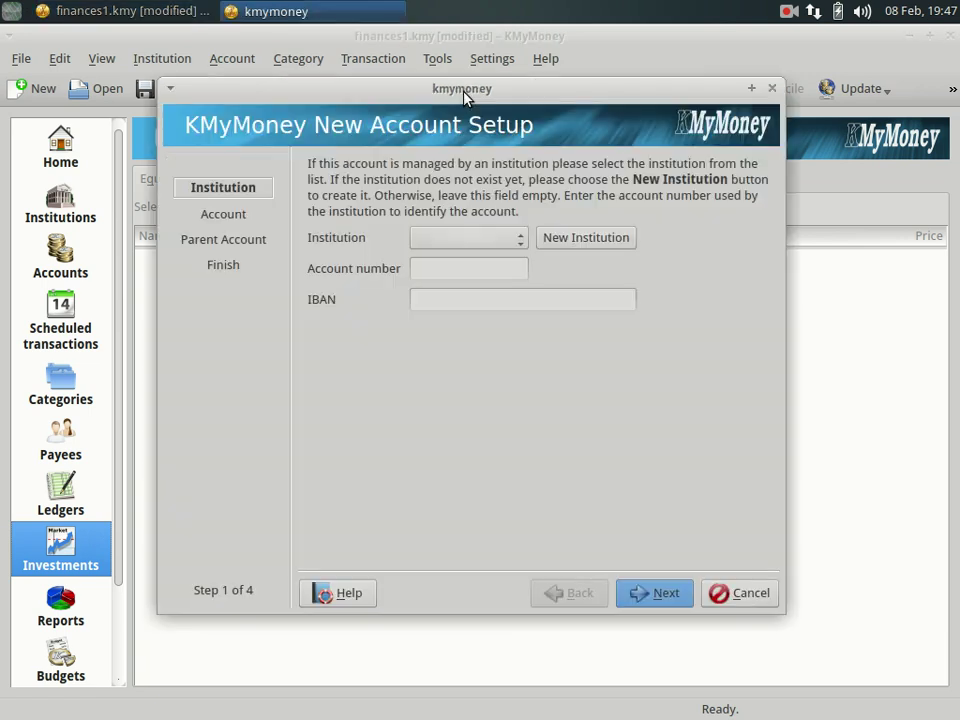
click(567, 242)
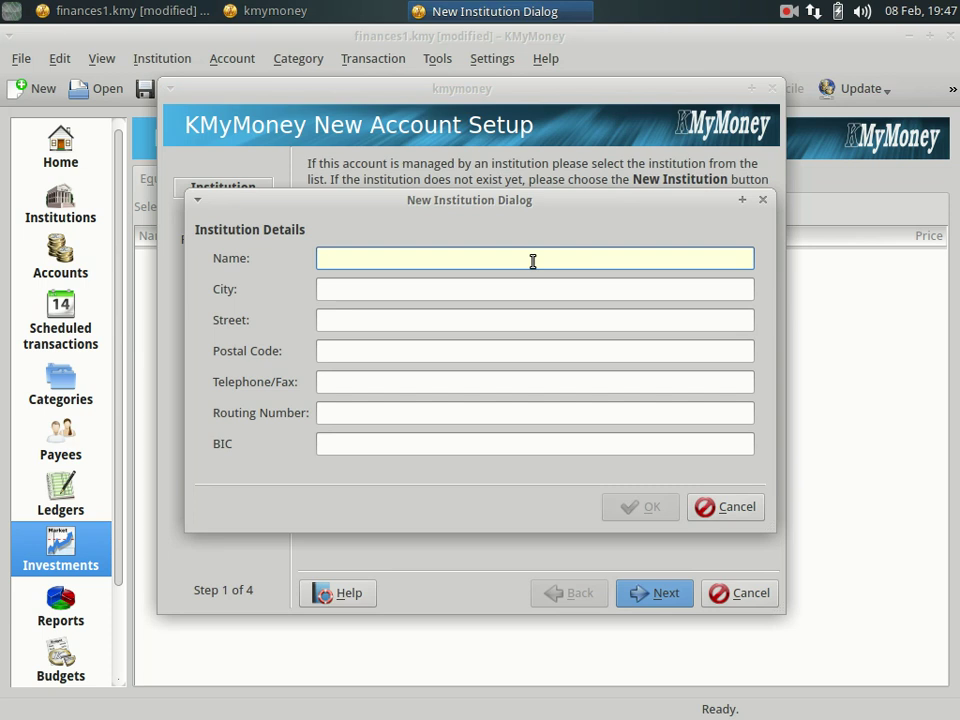
text(In)
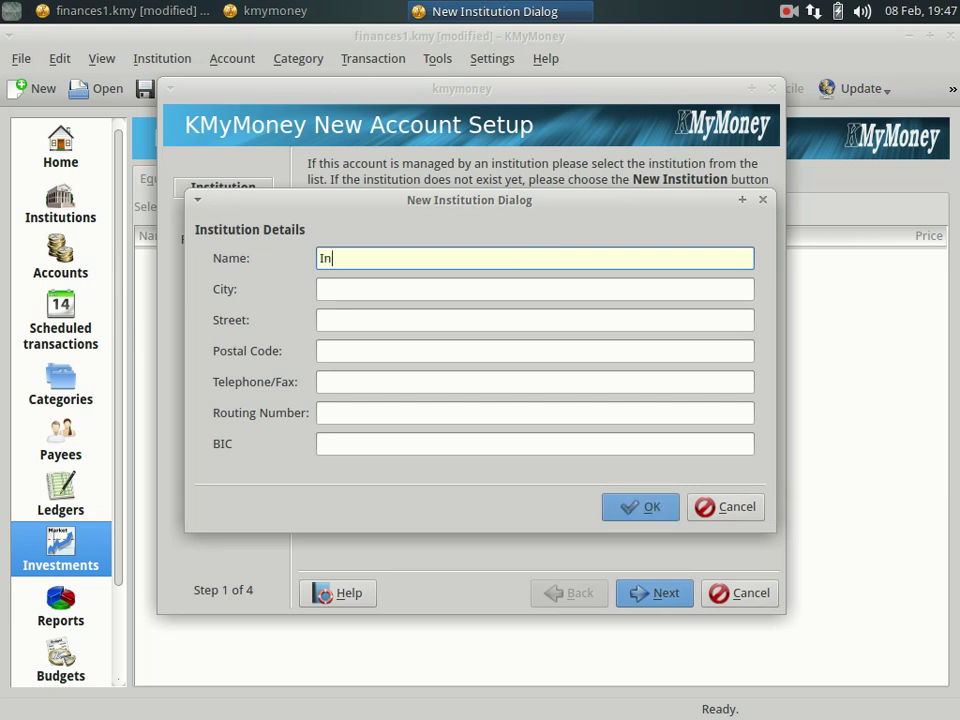
text(vestment Bank)
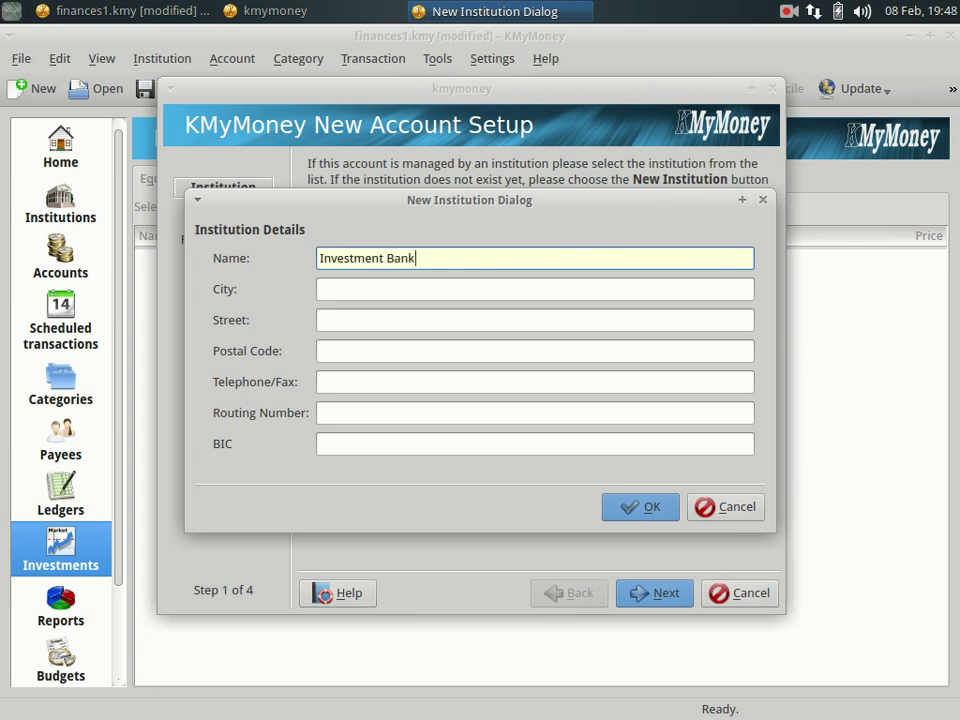
key(Return)
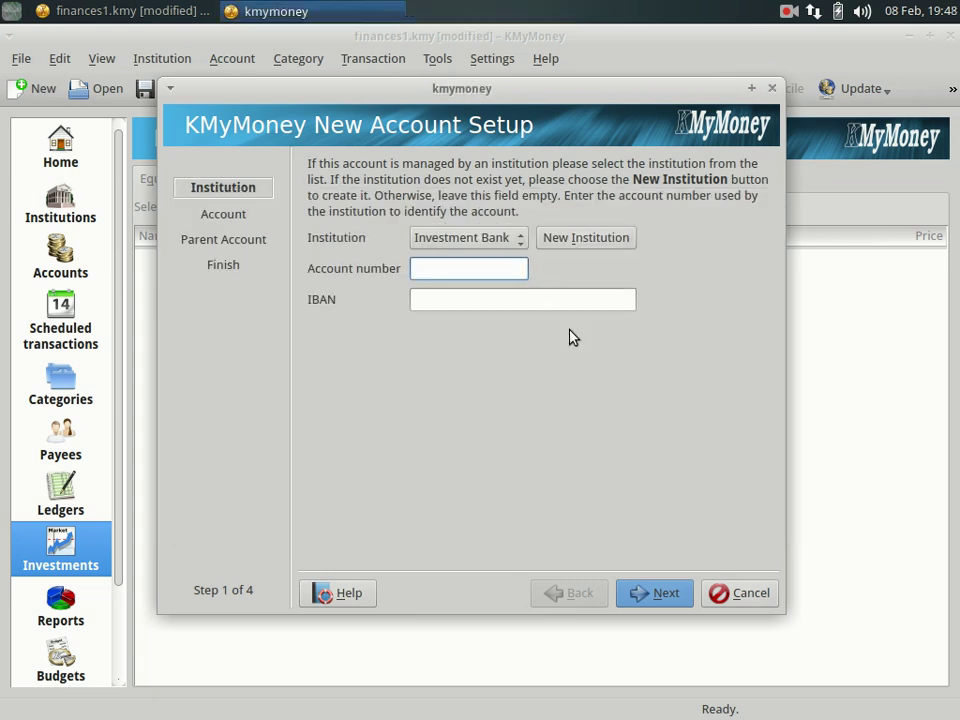
Name the new account 'Investment Account'.
click(658, 594)
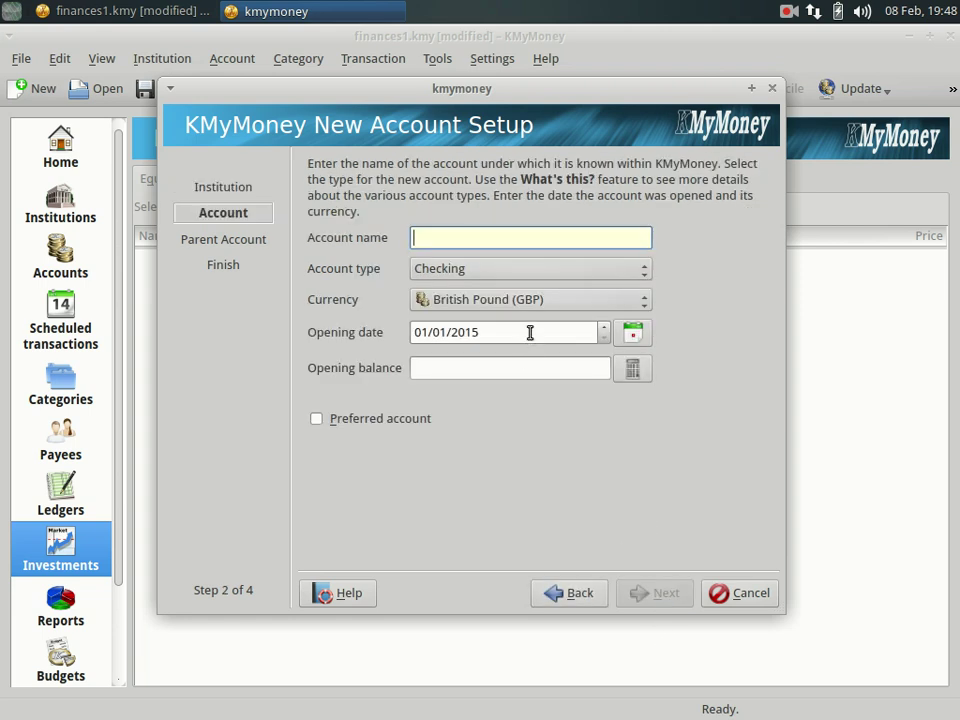
text(Investme)
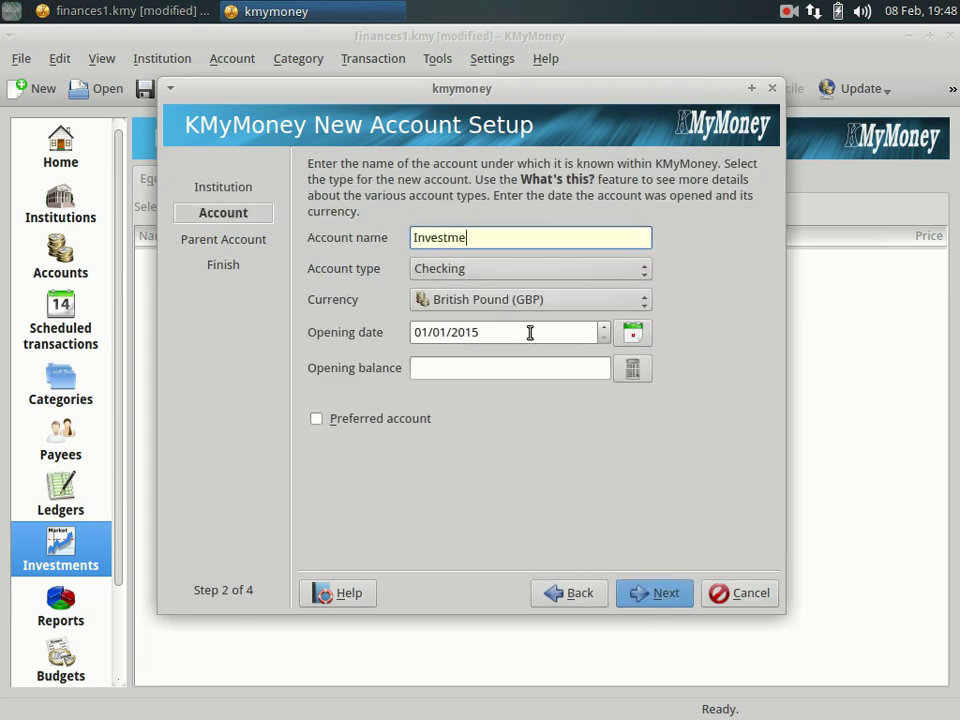
key(BackSpace)
text(e)
key(BackSpace)
text(ent Account)
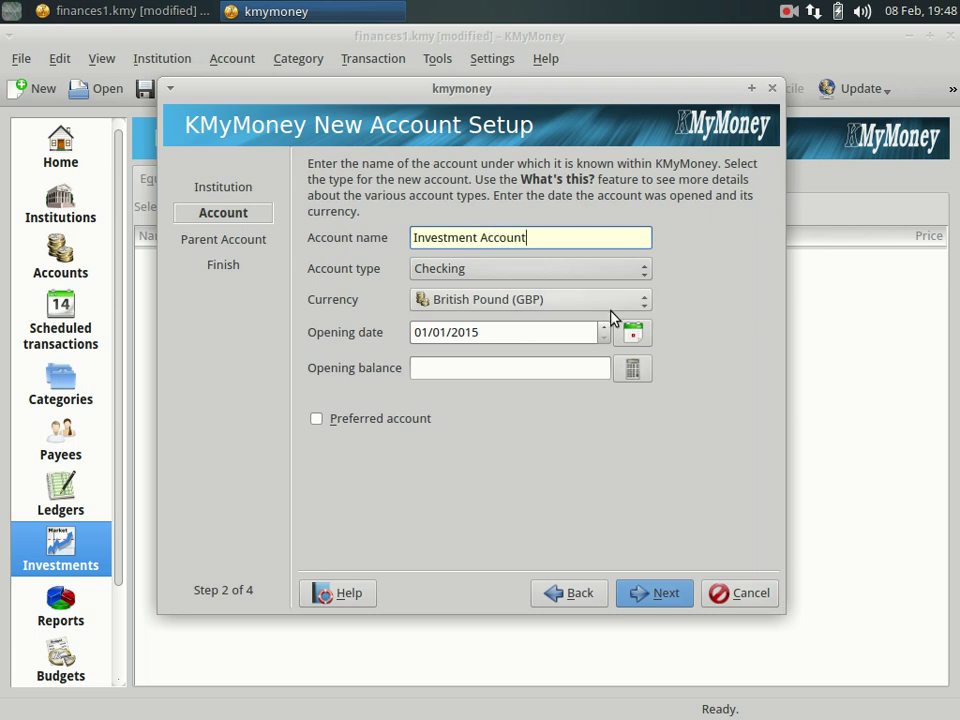
Make it an Investment account in US Dollar (USD) and continue to the brokerage step.
click(489, 268)
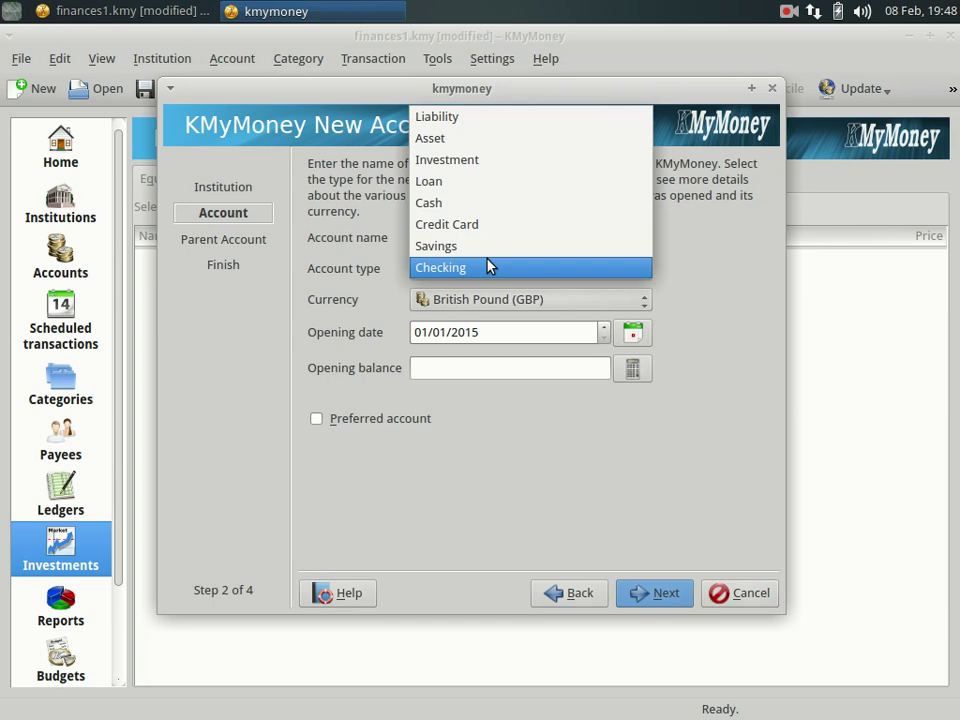
click(467, 159)
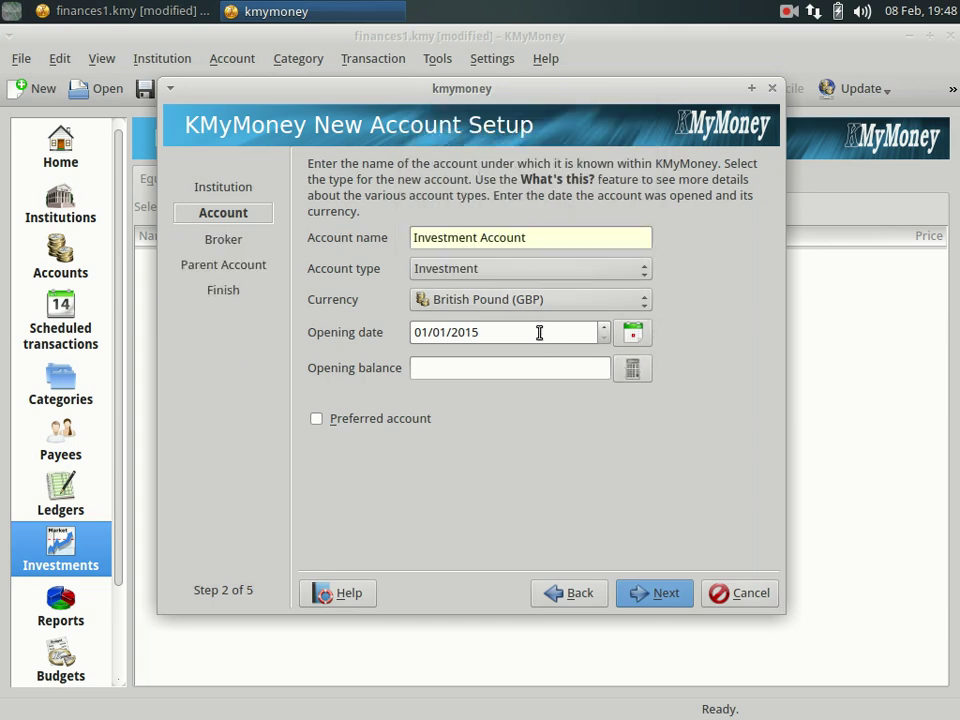
click(549, 303)
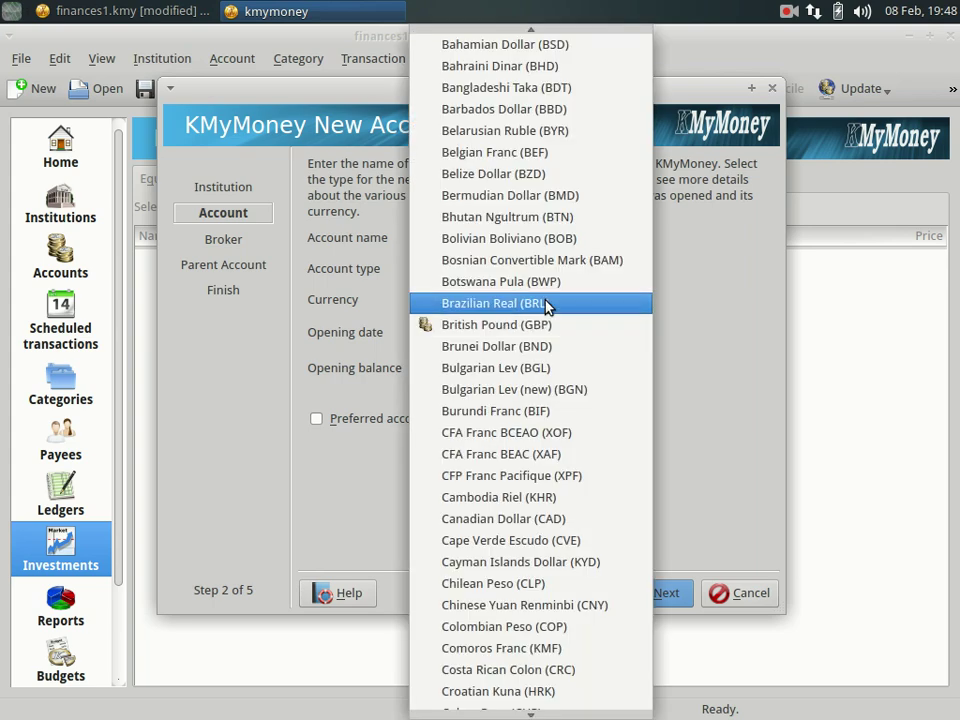
key(u)
key(Return)
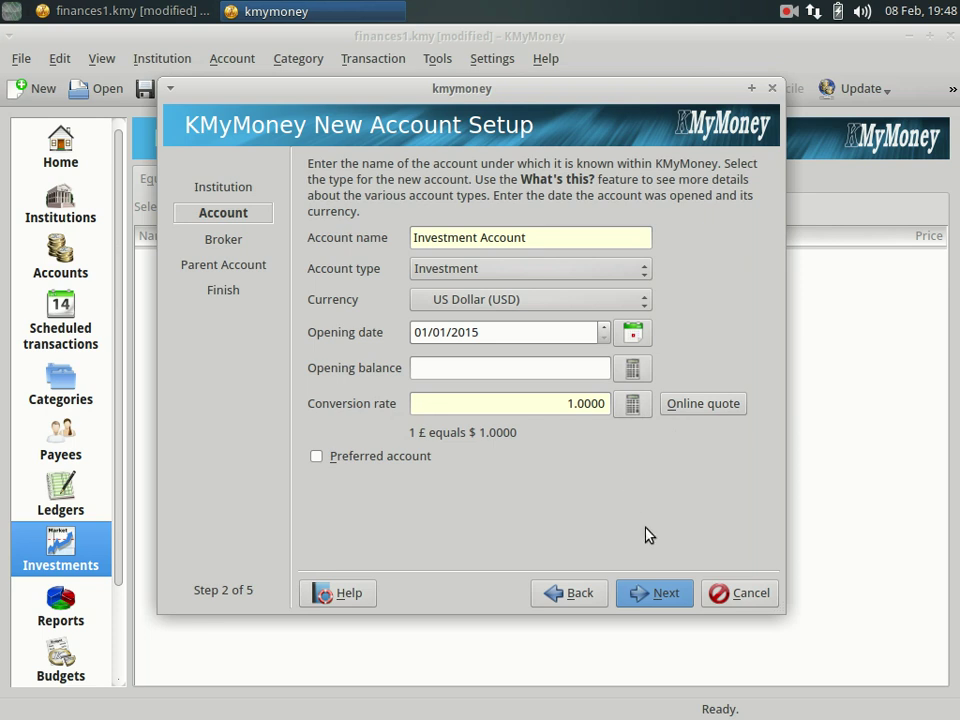
click(656, 593)
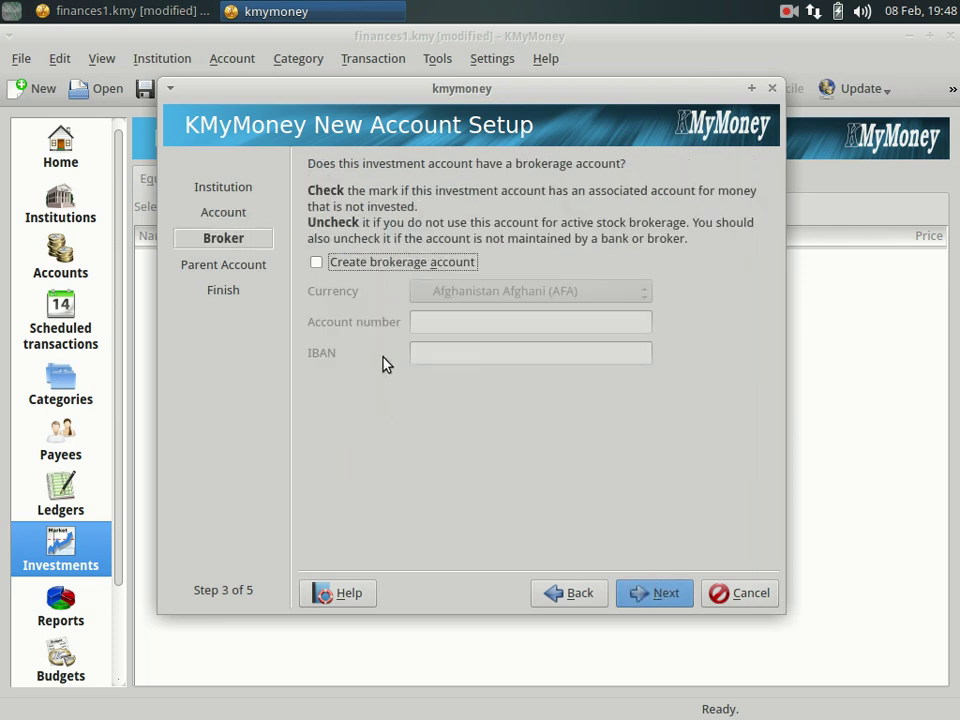
Add an accompanying brokerage account with US Dollar as its currency.
click(314, 266)
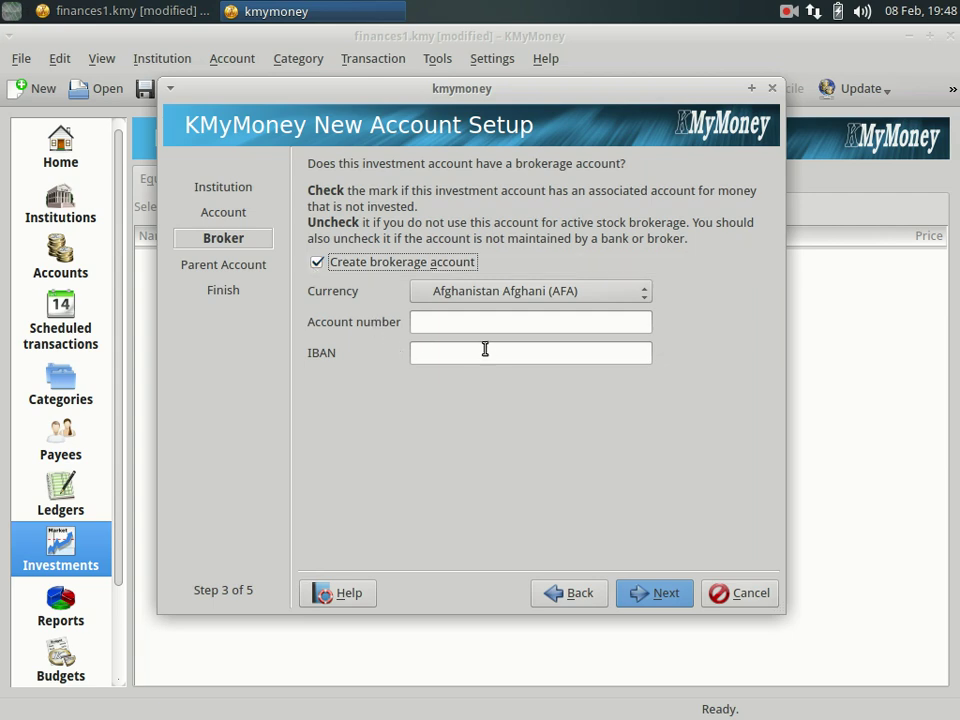
click(640, 300)
key(u)
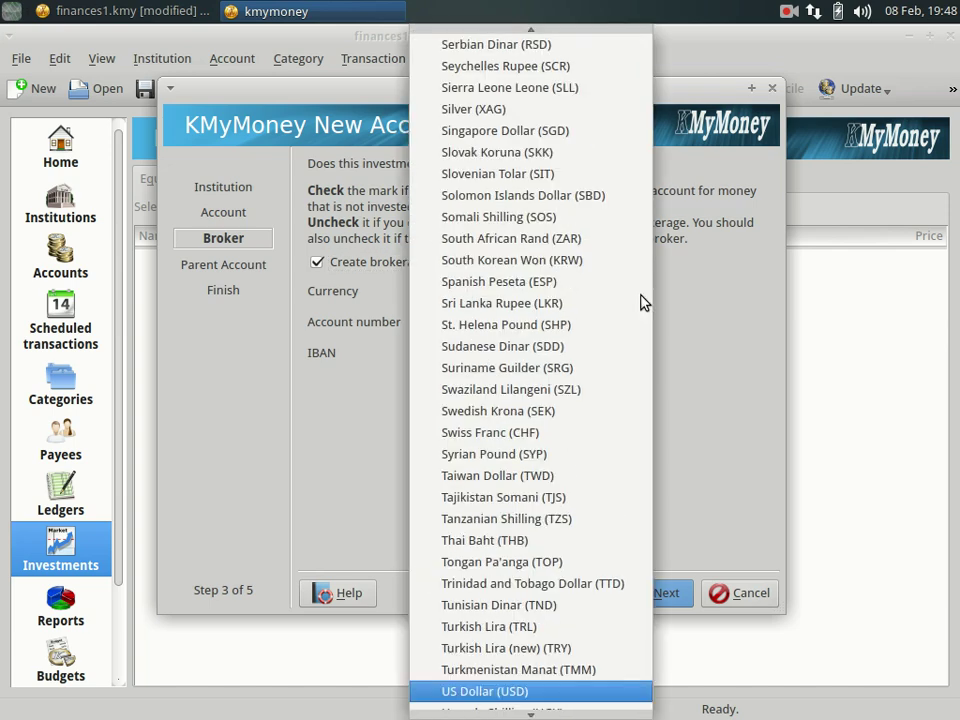
key(Return)
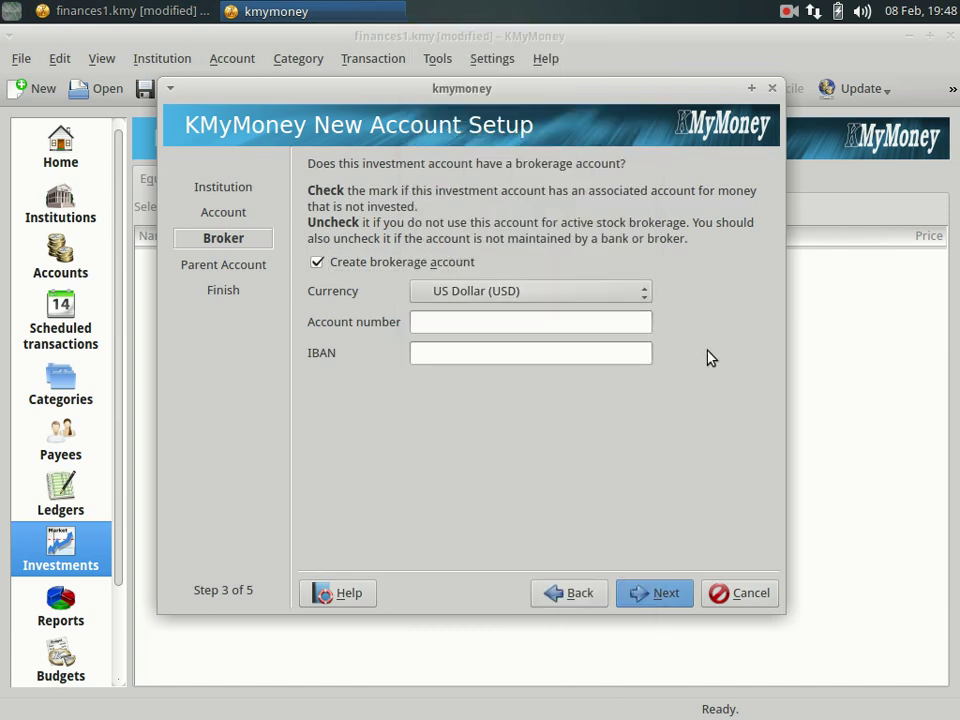
File the new Investment Account under Current Assets and finish the wizard.
click(644, 593)
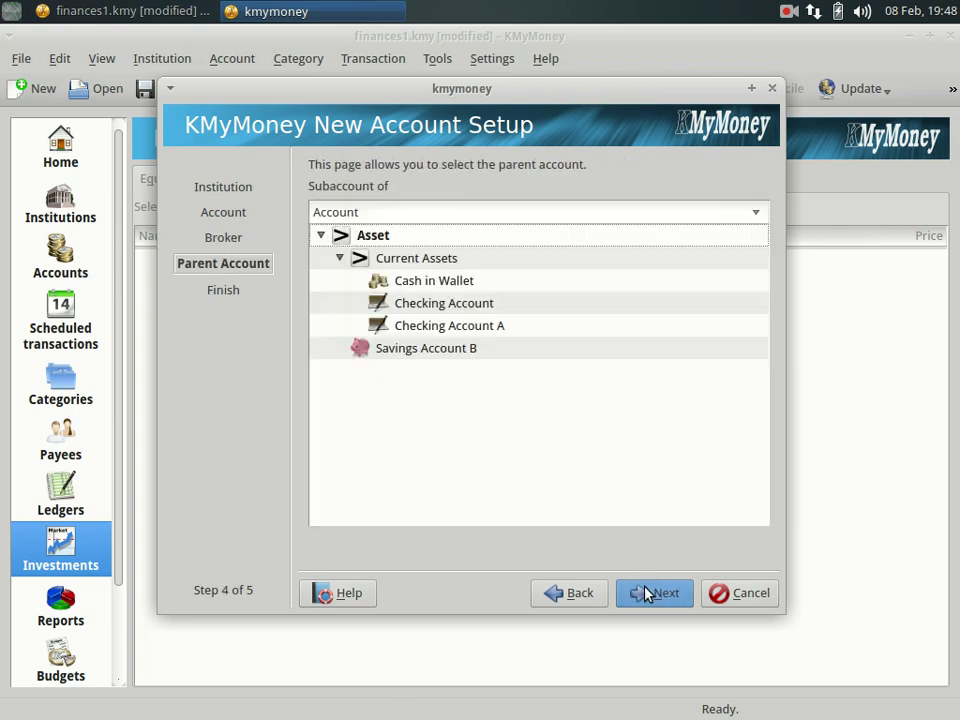
click(445, 262)
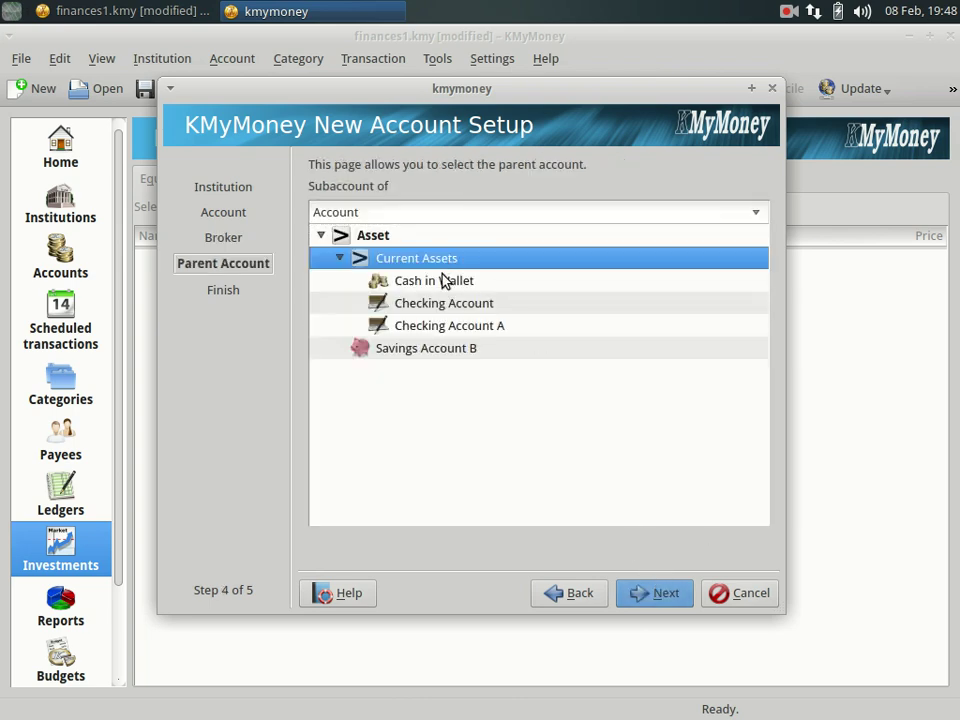
click(648, 598)
click(648, 600)
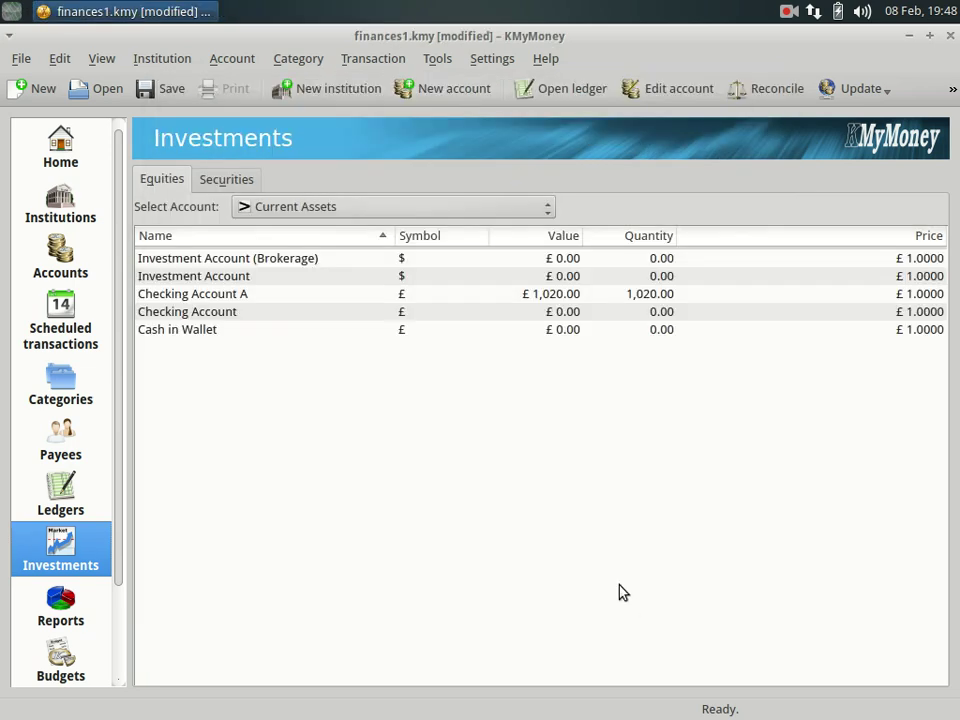
Pick Investment Account in the Equities tab's Select Account list to view its empty holdings.
click(191, 279)
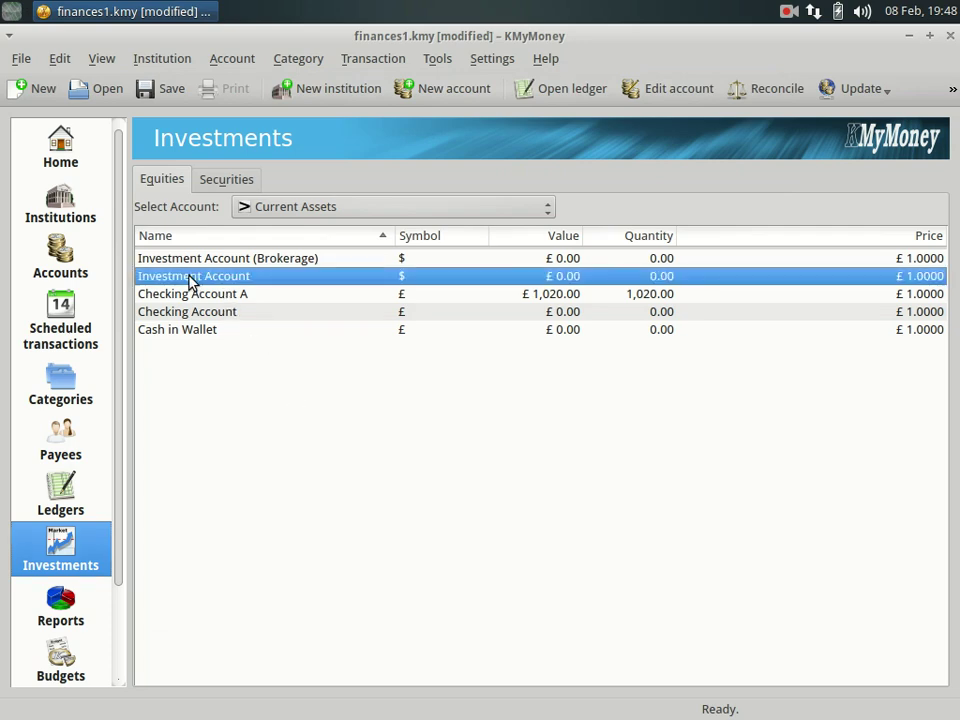
click(193, 334)
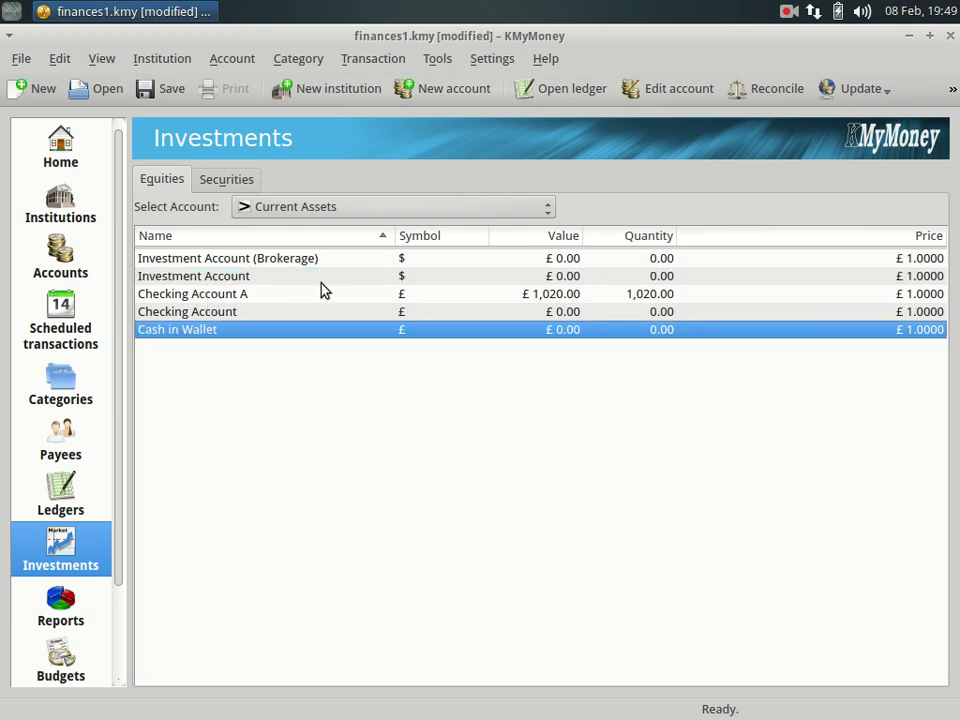
click(343, 212)
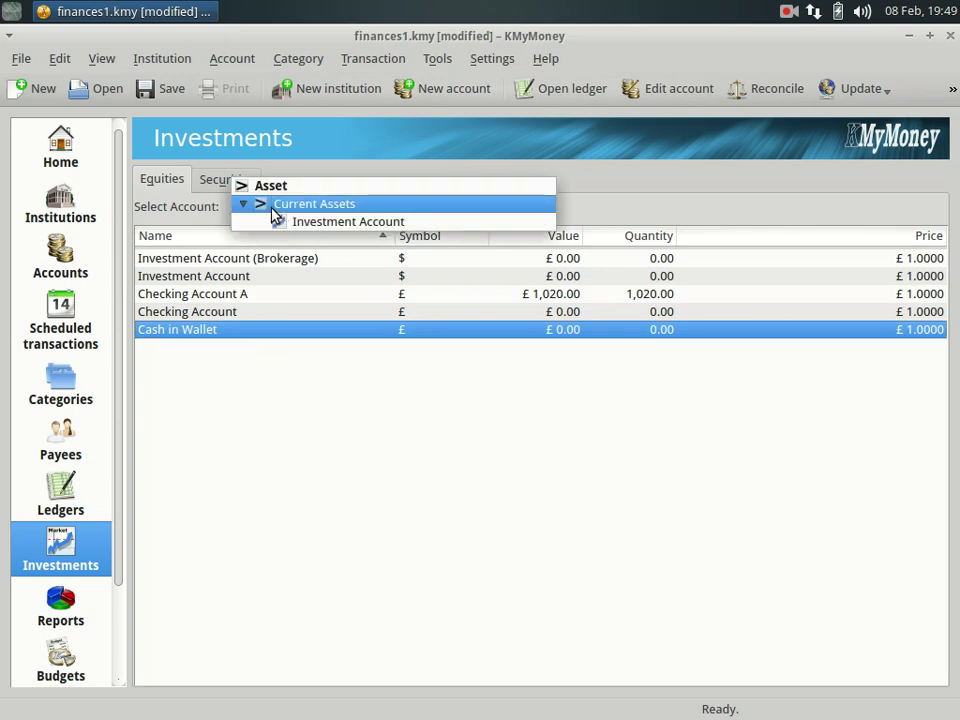
click(306, 227)
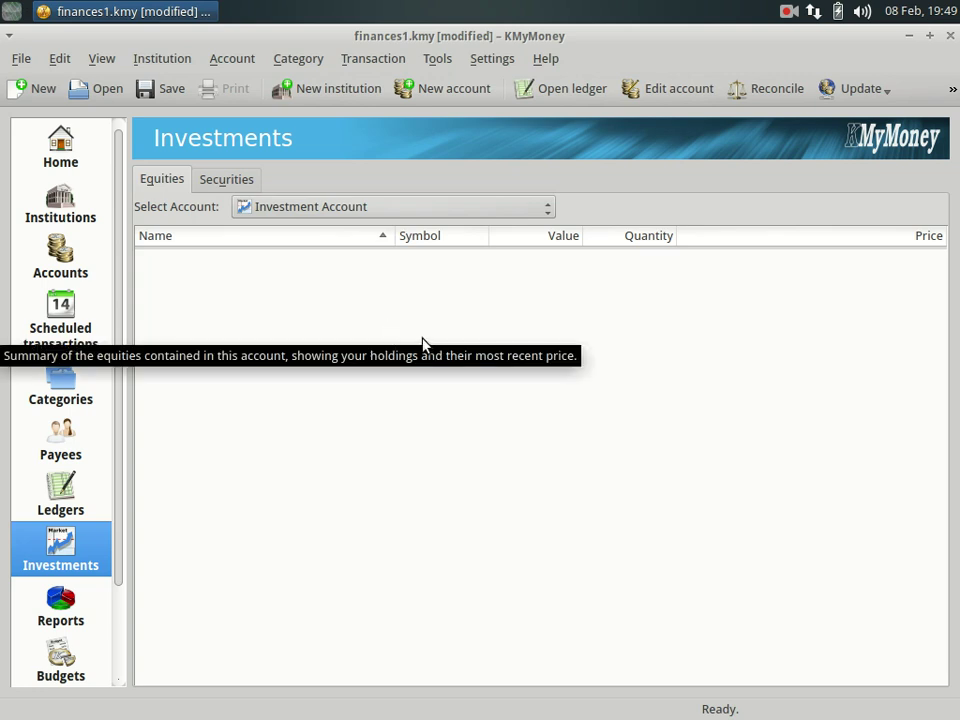
right_click(399, 314)
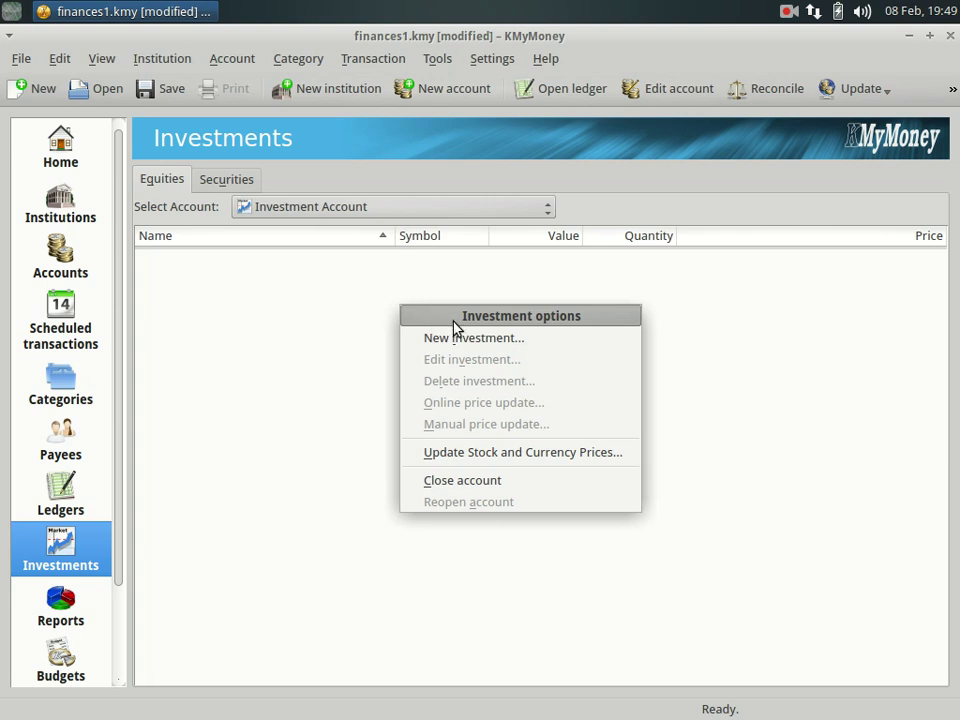
Begin a new investment of type Stock and continue to its details page.
click(497, 348)
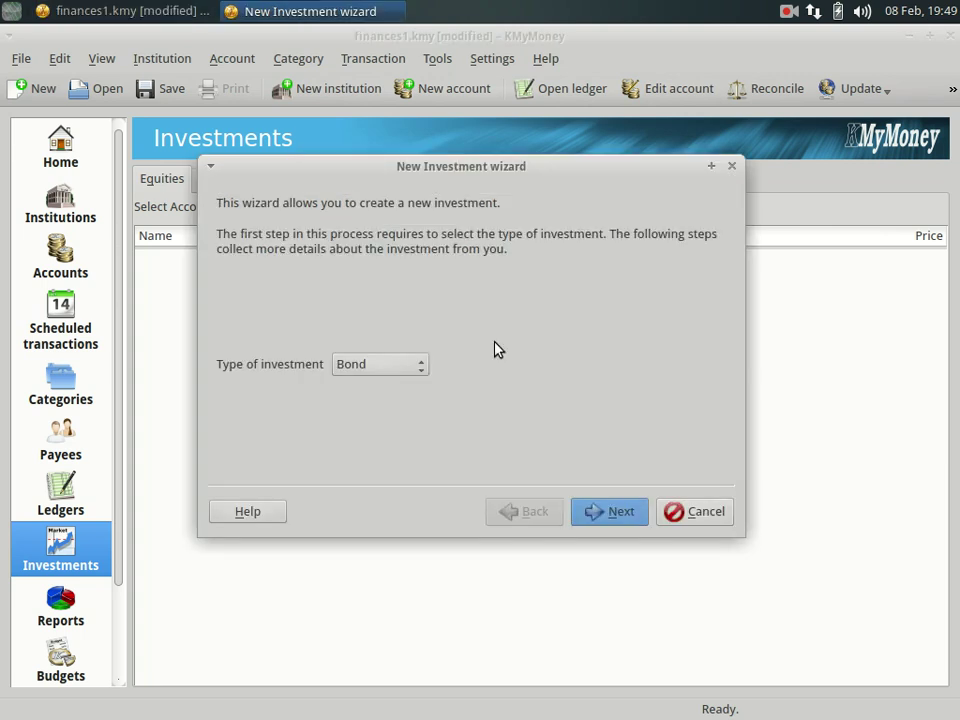
click(420, 366)
click(355, 407)
click(600, 511)
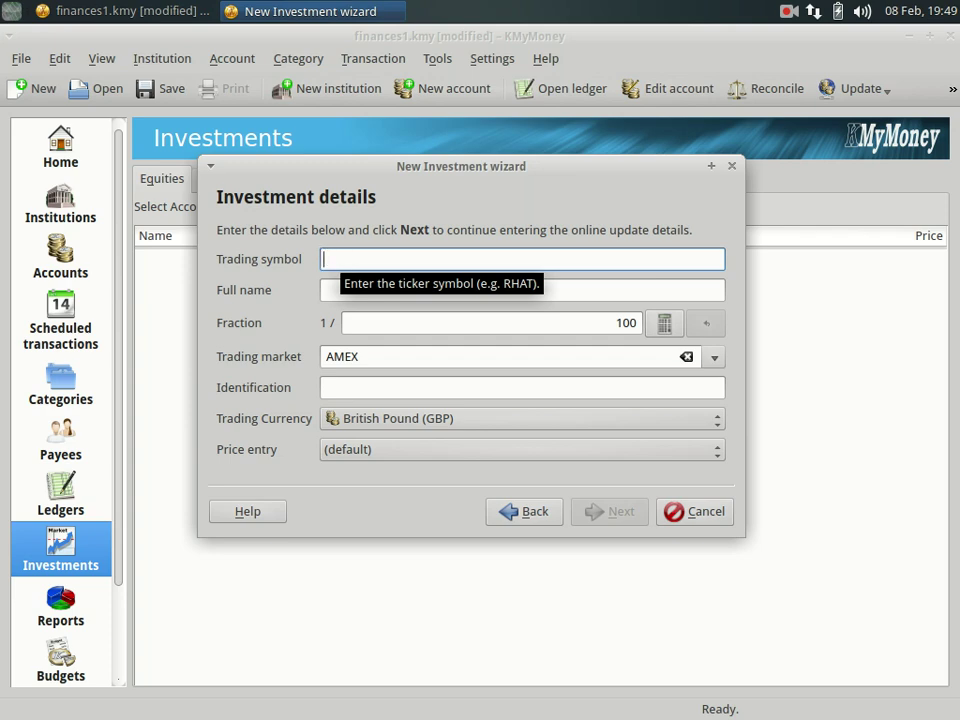
Enter RHT as the trading symbol and 'RedHat Inc.' as the full name.
text(RHT)
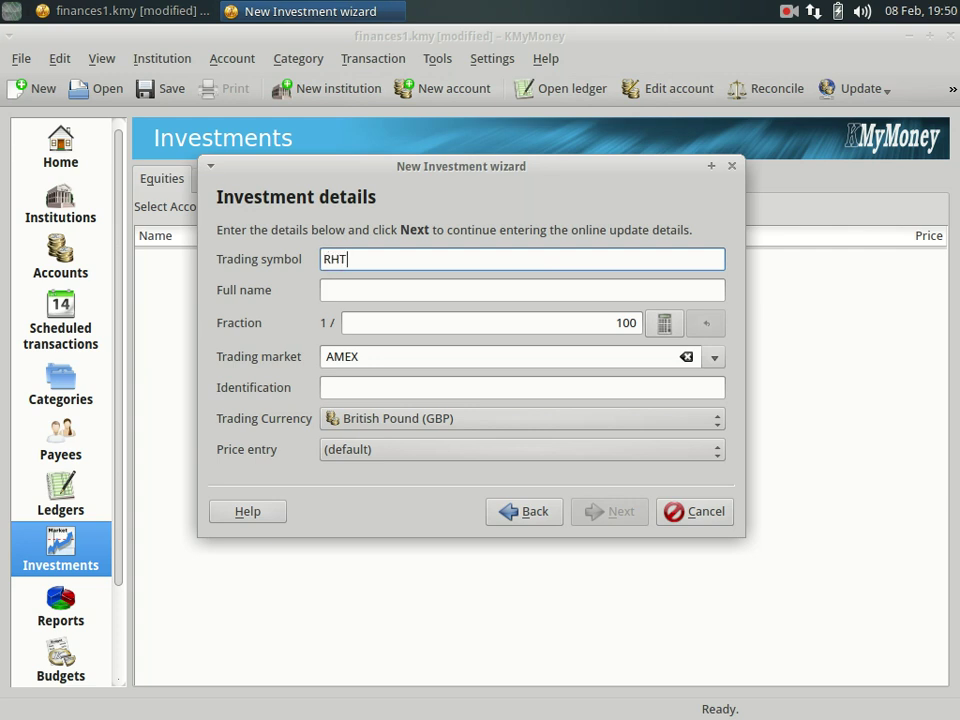
click(334, 291)
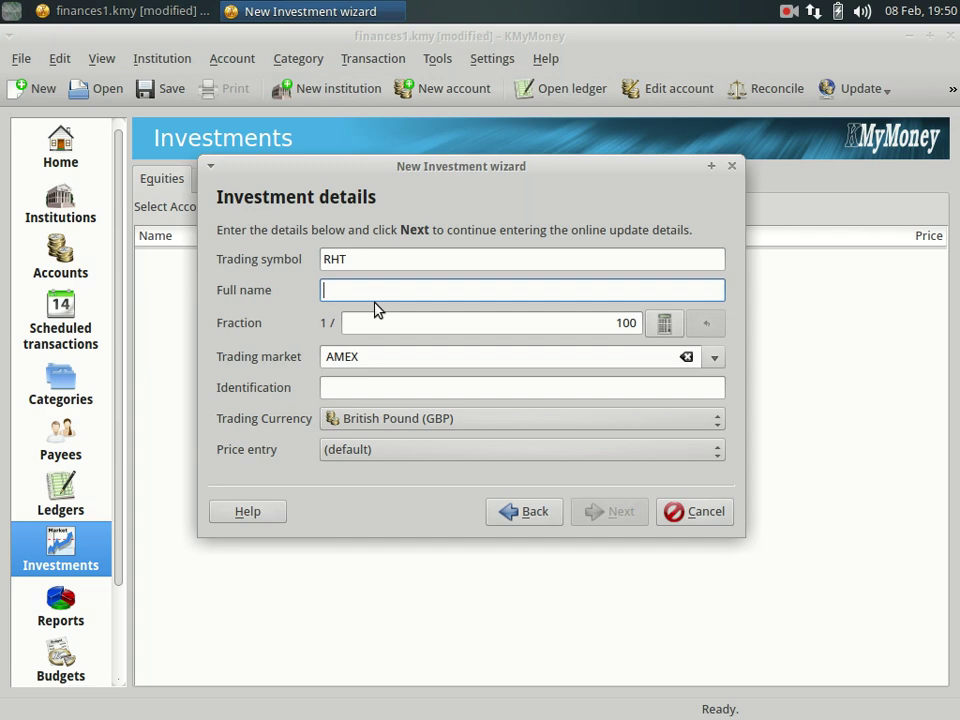
text(RedHat Ic)
key(BackSpace)
text(nc.)
Set market NYSE, currency US Dollar and identification RHT, then continue to online pricing.
click(716, 357)
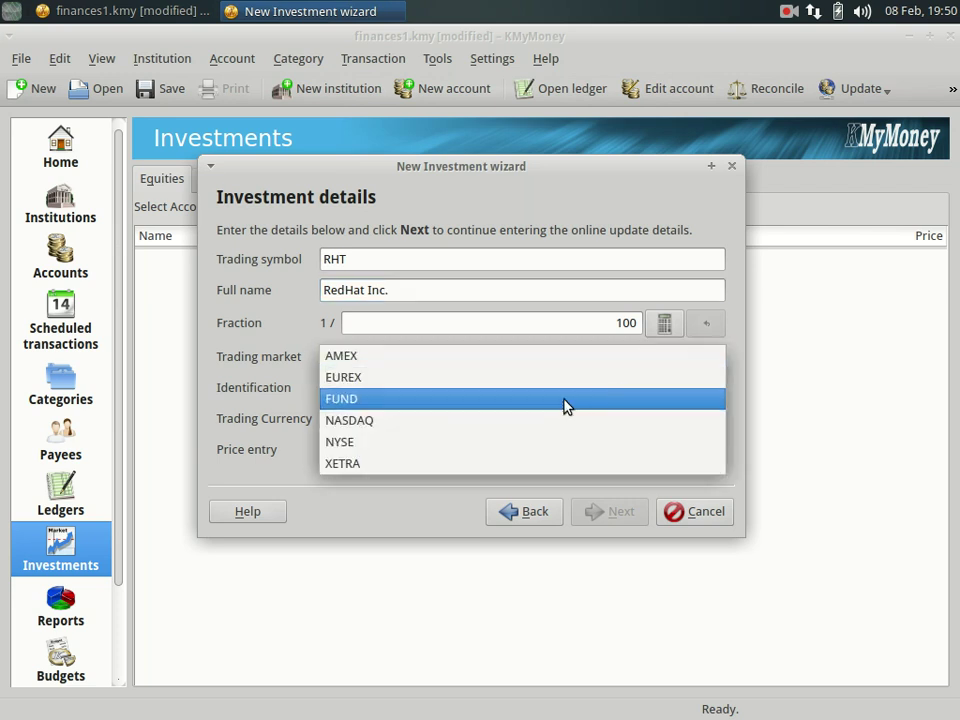
click(336, 448)
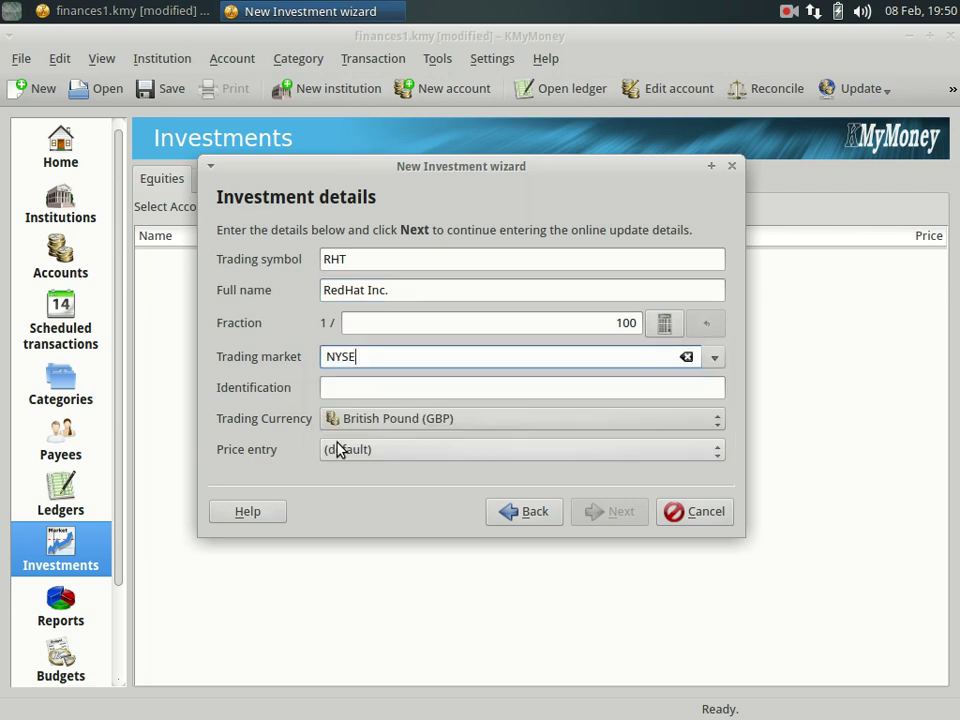
click(432, 426)
key(u)
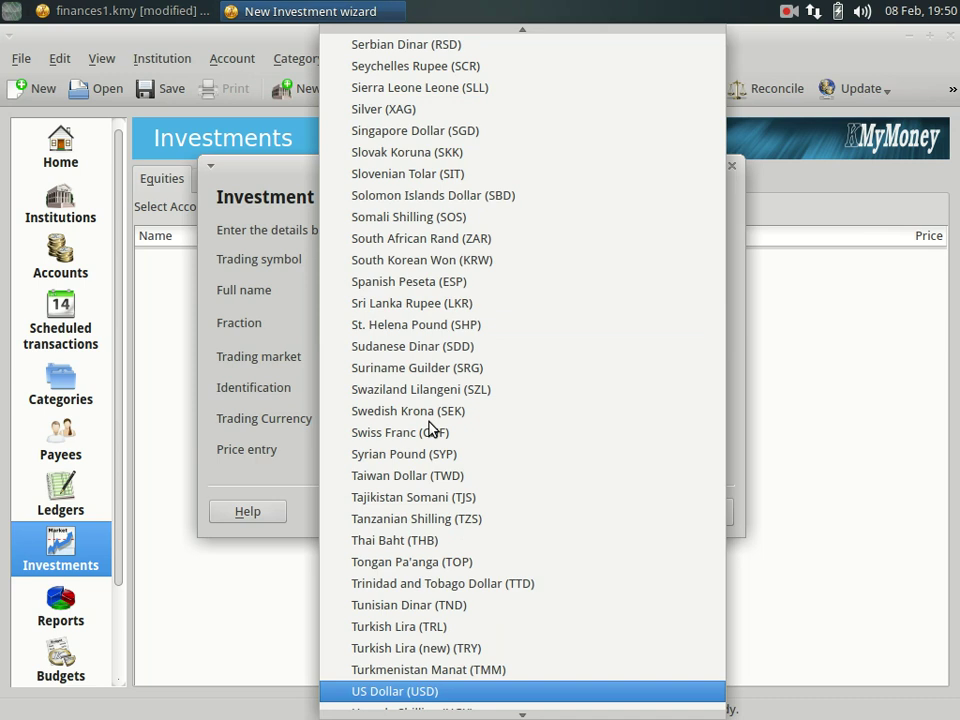
key(Return)
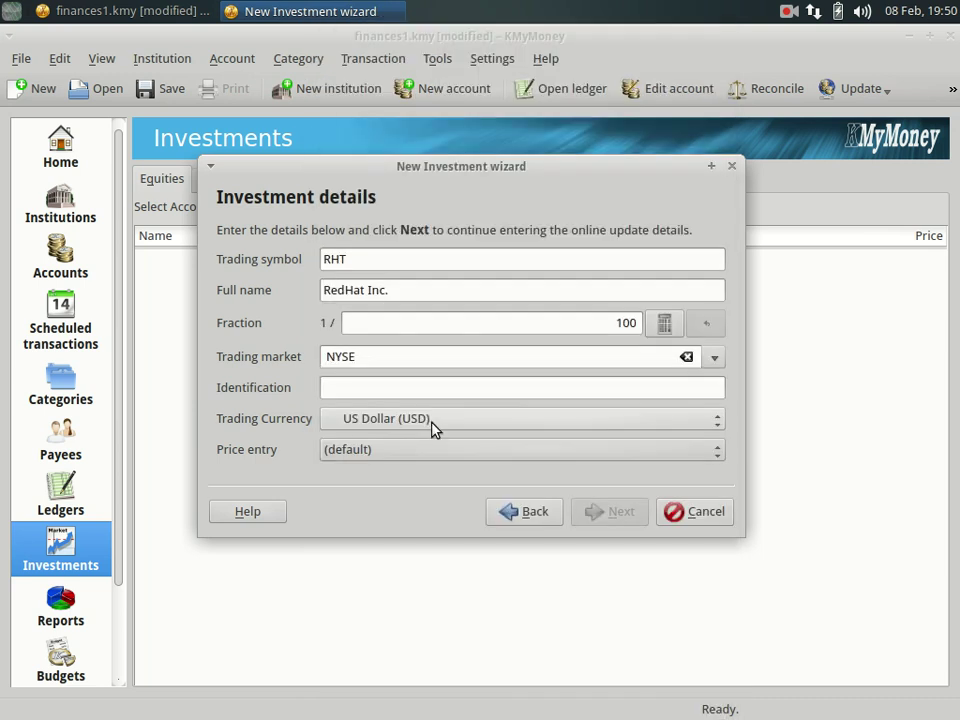
click(388, 387)
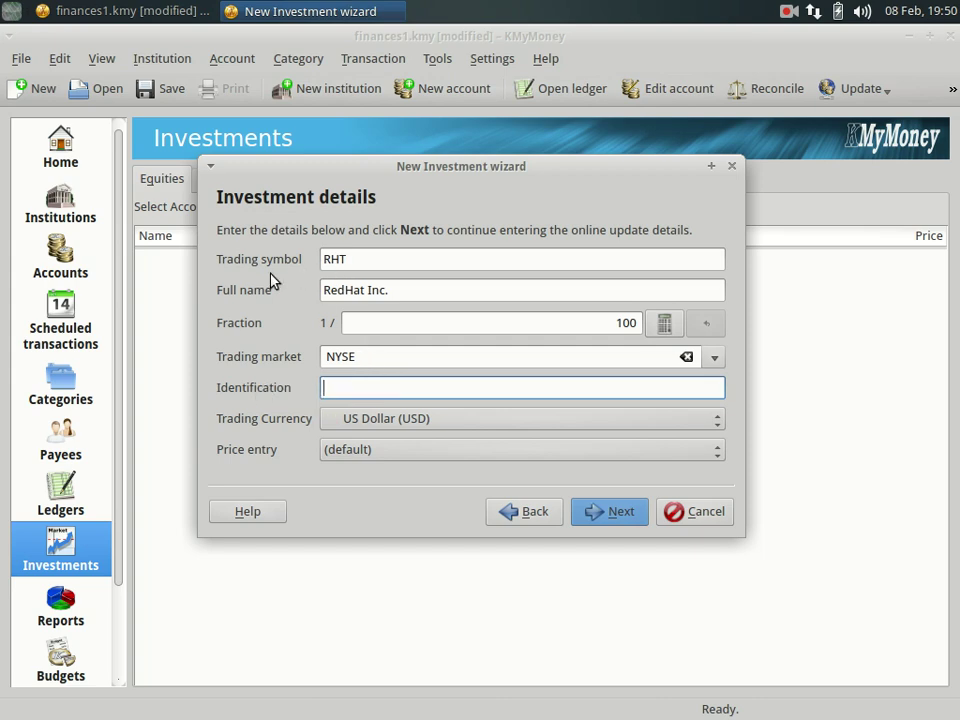
text(RHT)
click(603, 516)
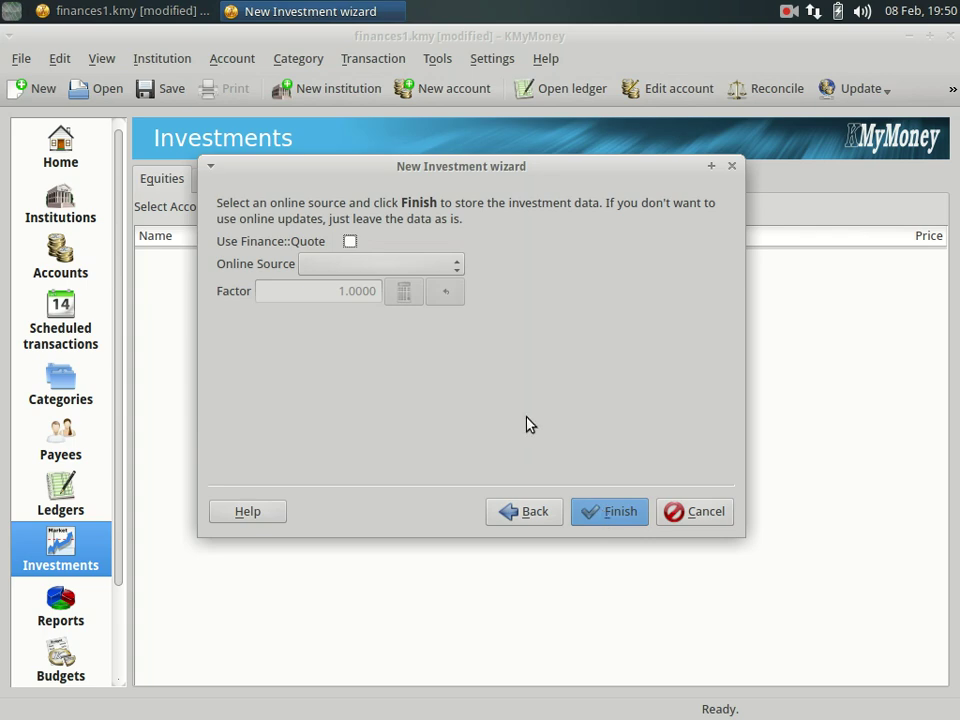
Use Yahoo as the online price source, finish, and select the RedHat Inc. holding.
click(425, 268)
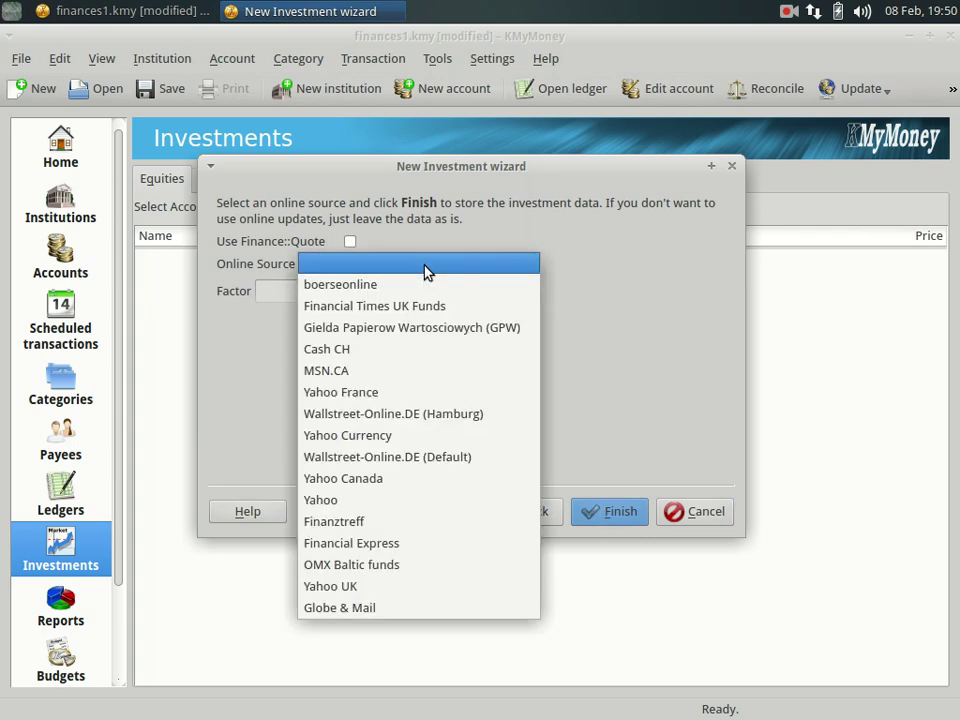
click(397, 500)
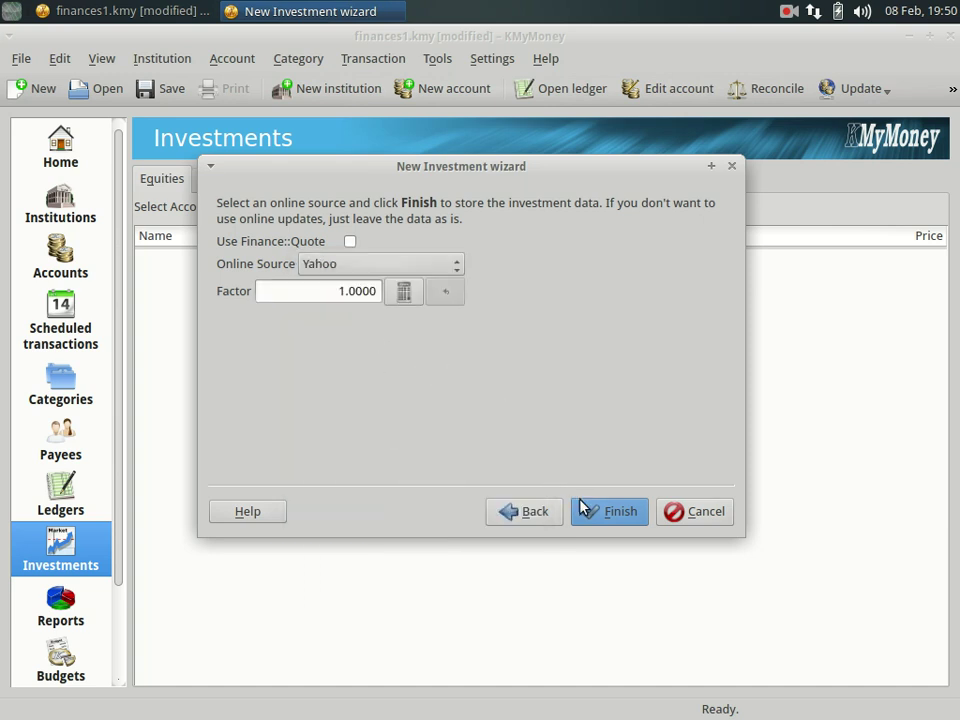
click(605, 514)
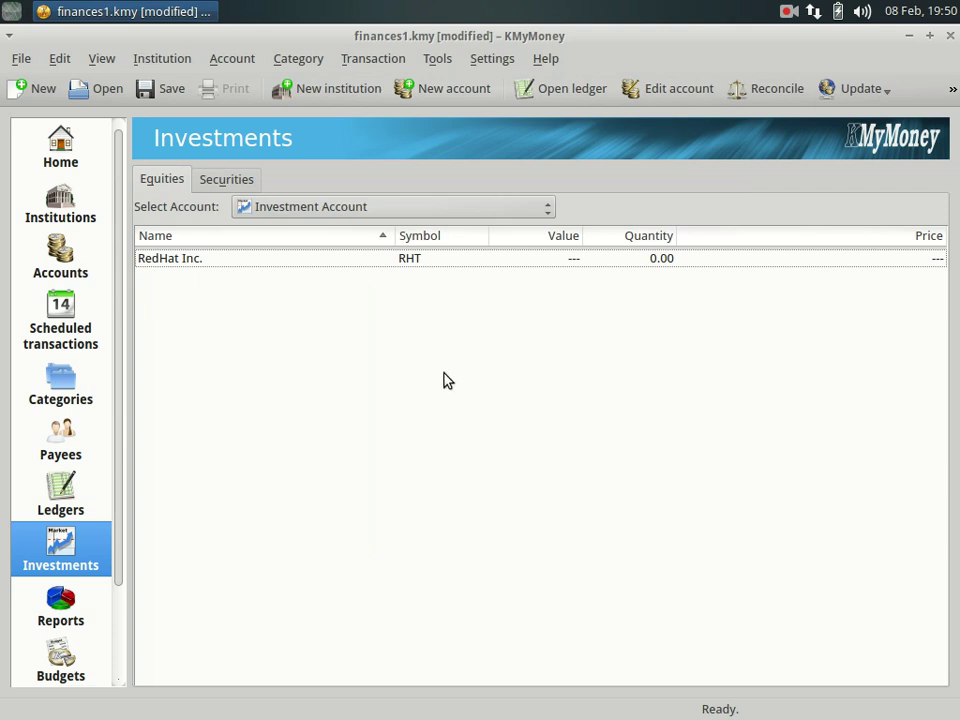
click(278, 260)
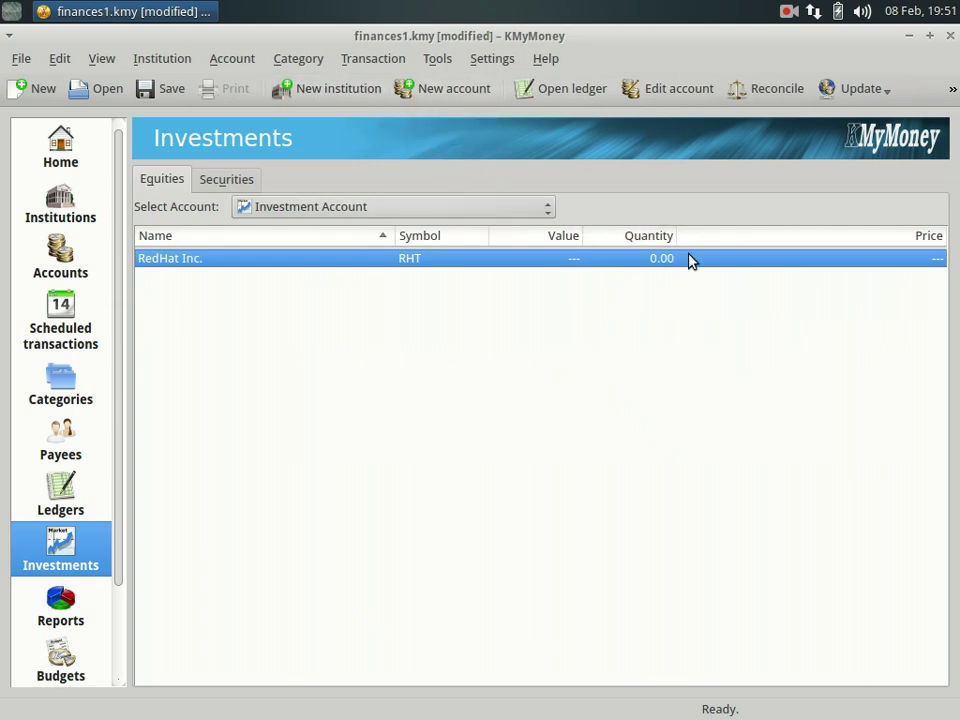
Update prices for RHT, USD > GBP and GBP > USD together, then close the updater.
click(484, 66)
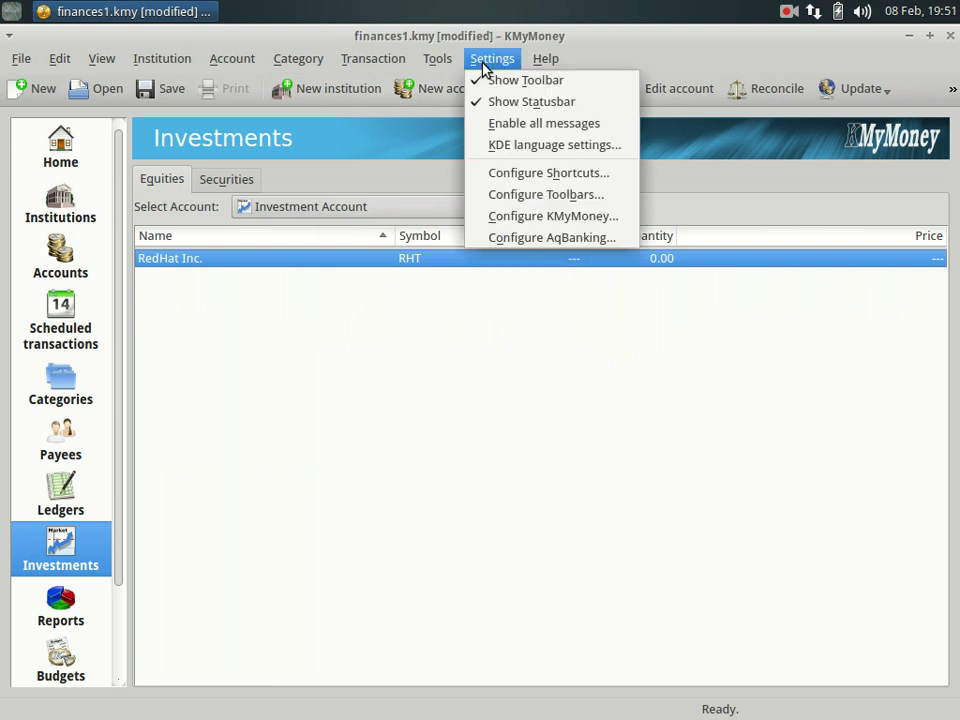
mouse_move(442, 62)
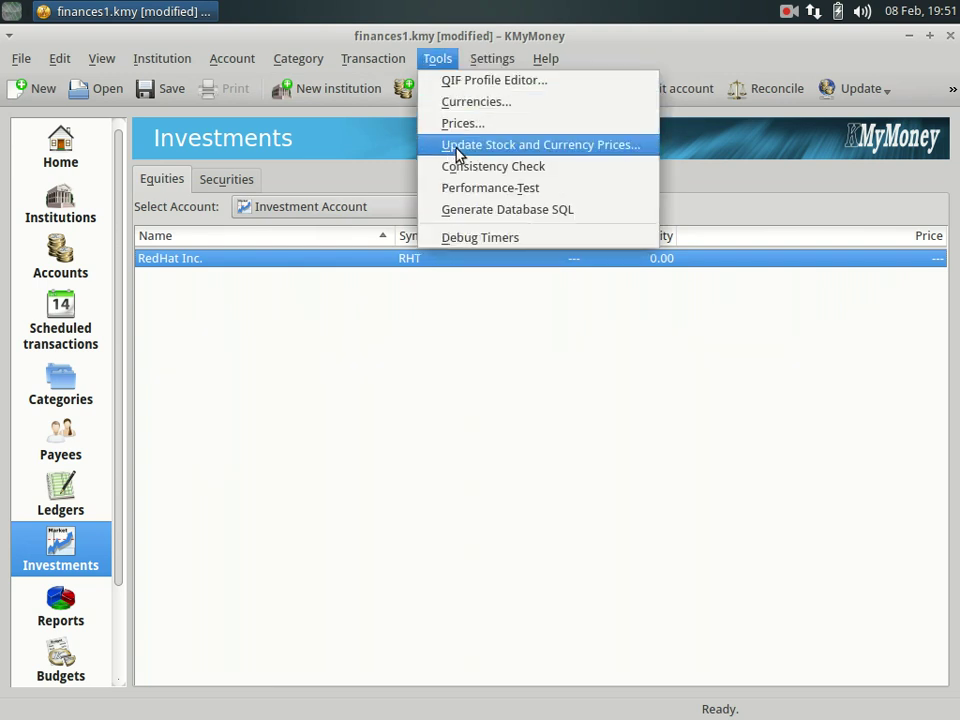
click(553, 153)
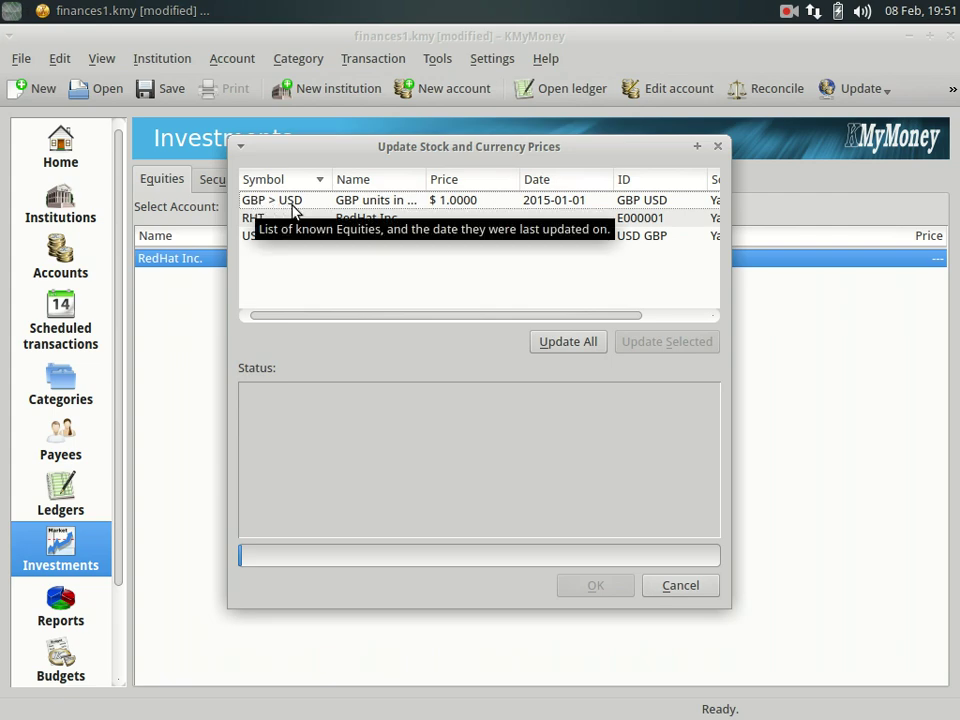
click(258, 221)
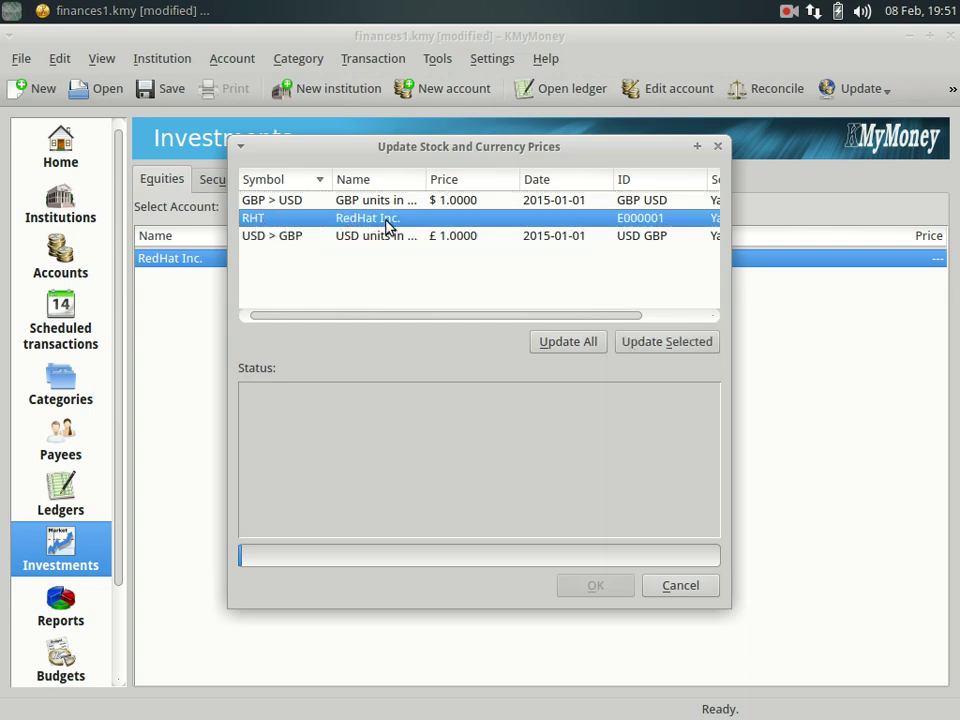
drag(508, 317, 369, 332)
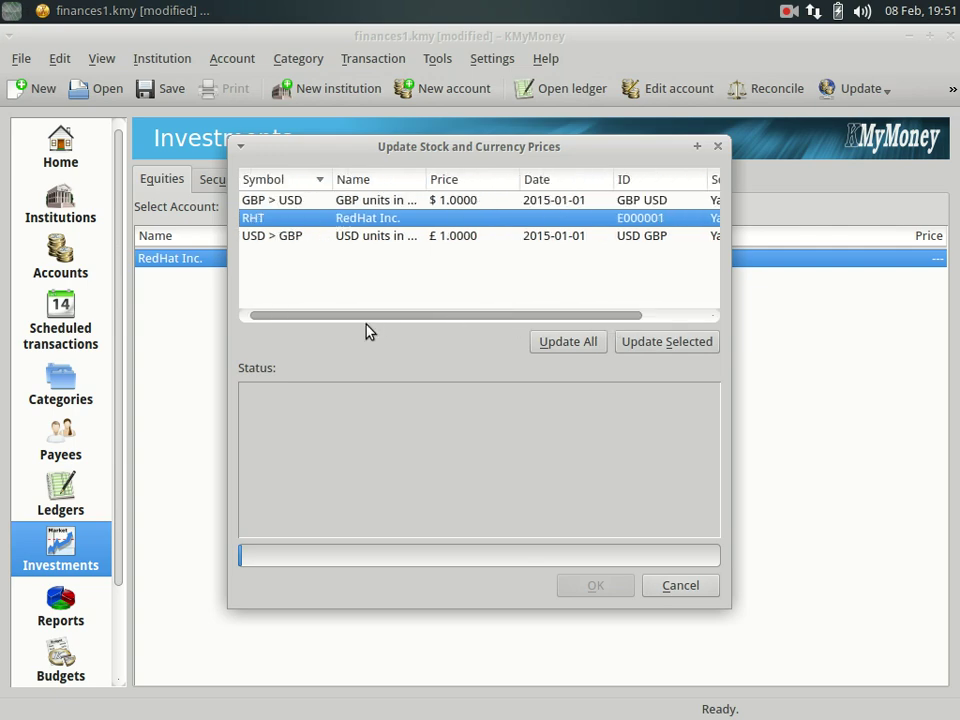
ctrl+click(285, 243)
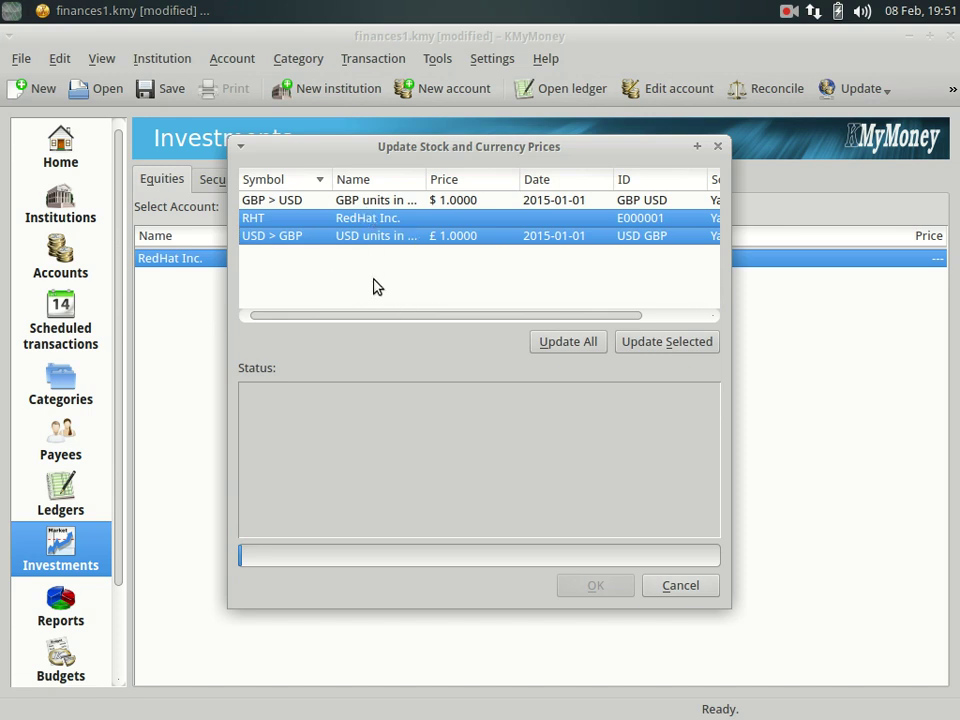
ctrl+click(346, 218)
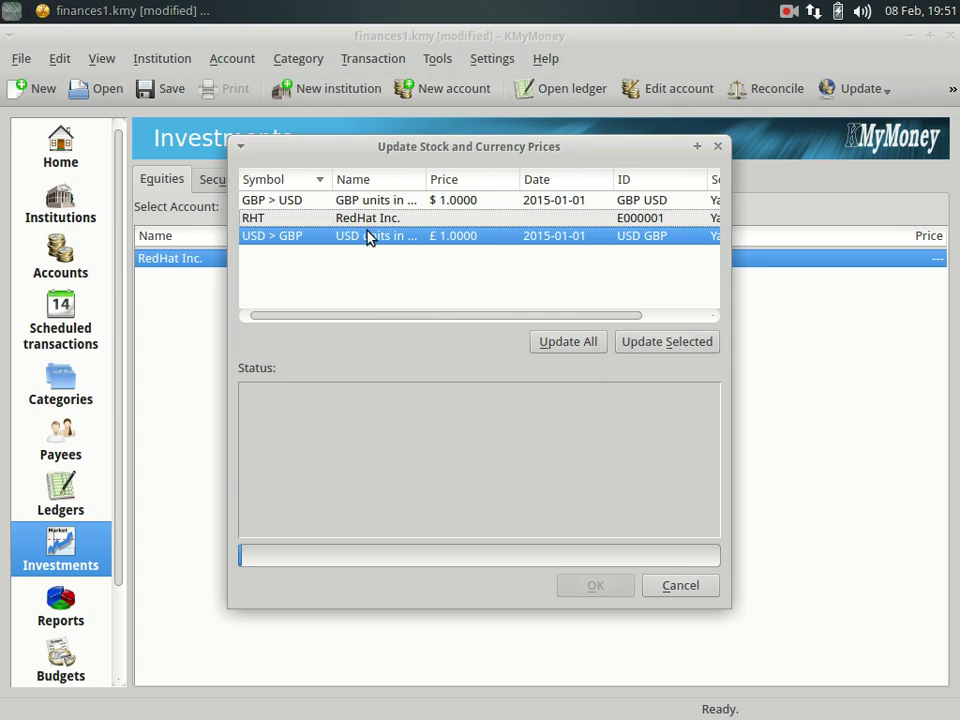
ctrl+click(288, 205)
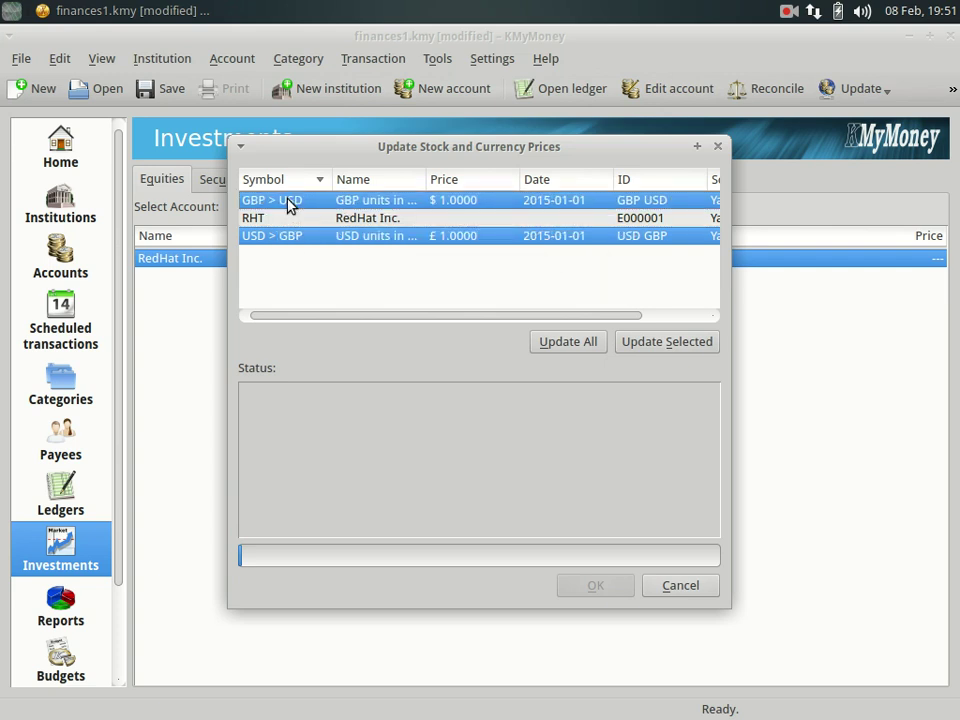
ctrl+click(287, 220)
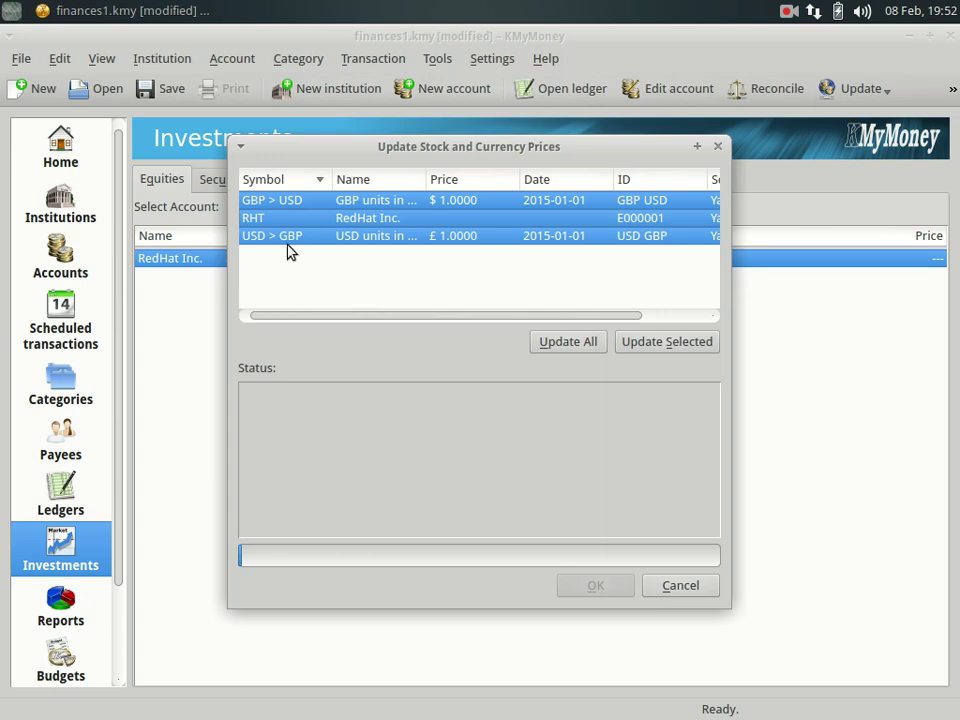
click(568, 343)
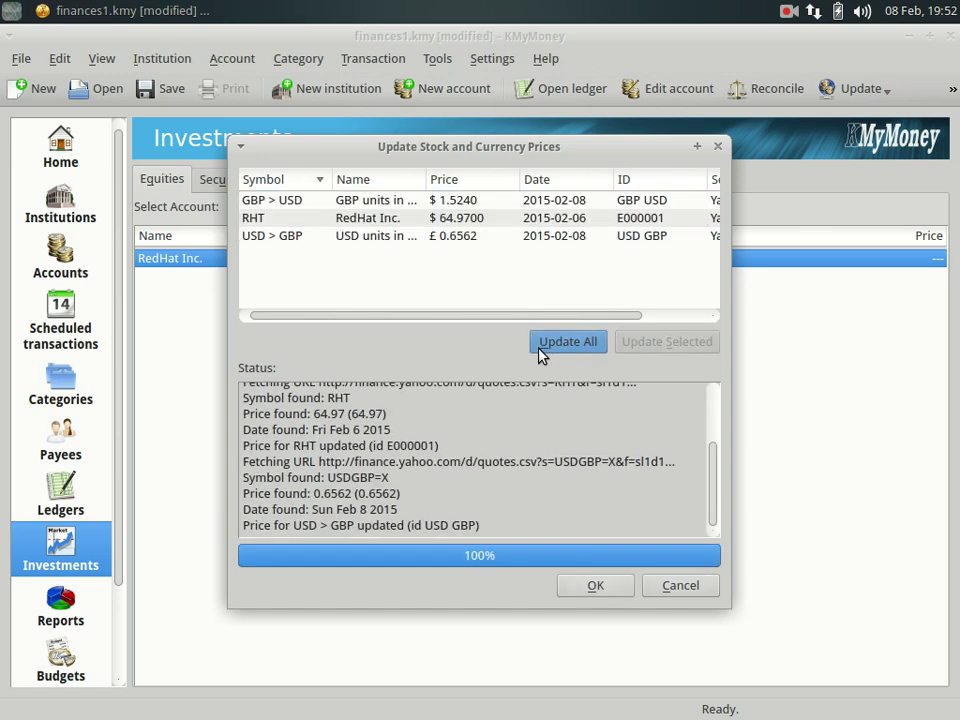
click(594, 587)
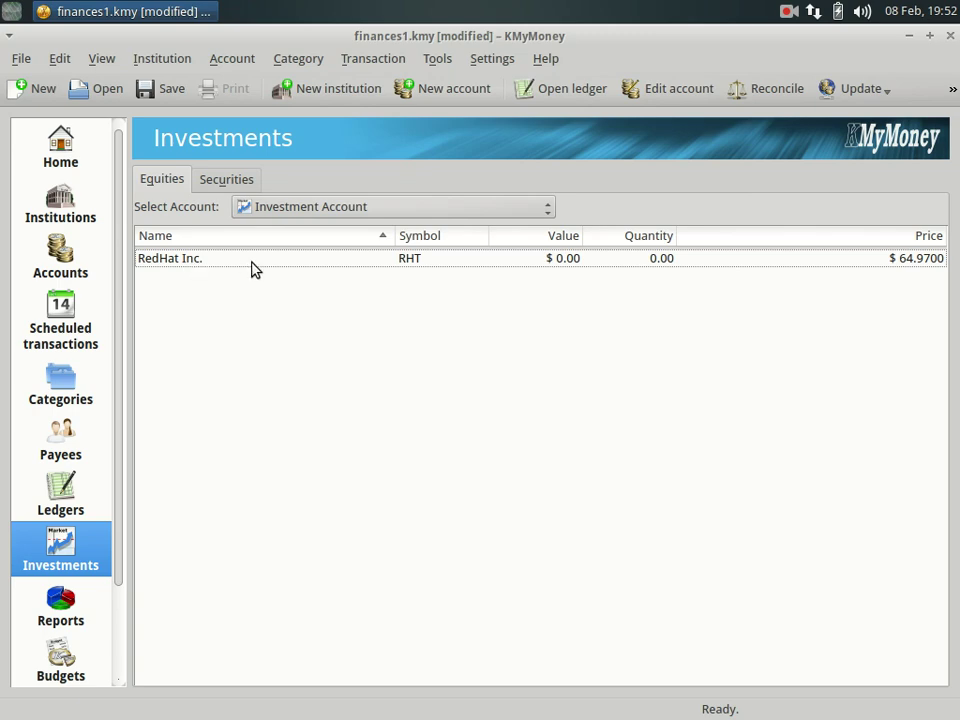
click(351, 209)
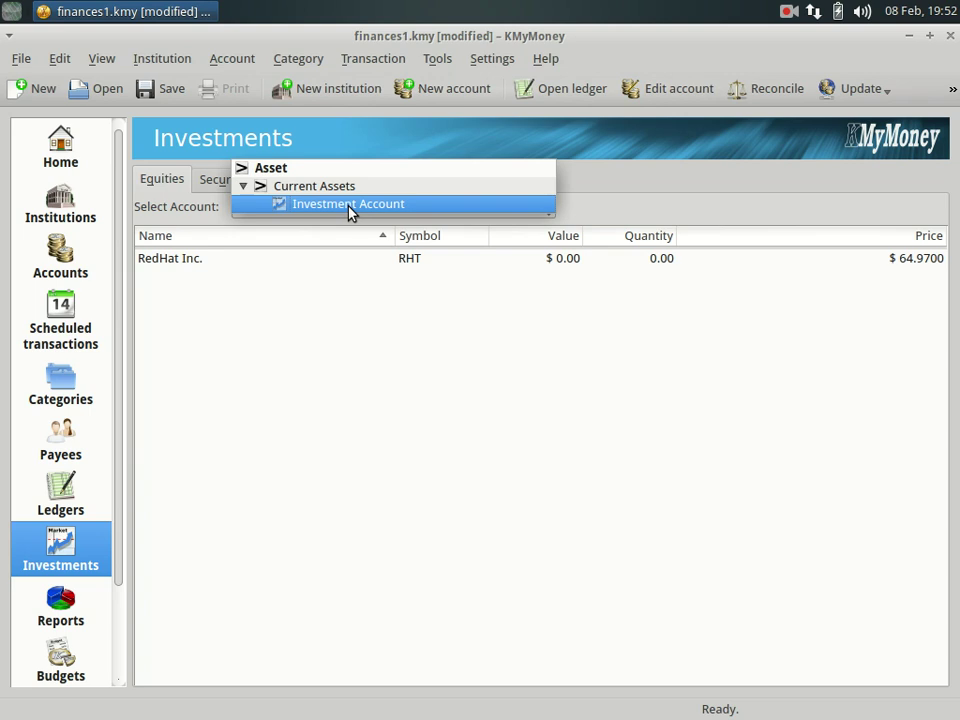
click(217, 193)
click(218, 182)
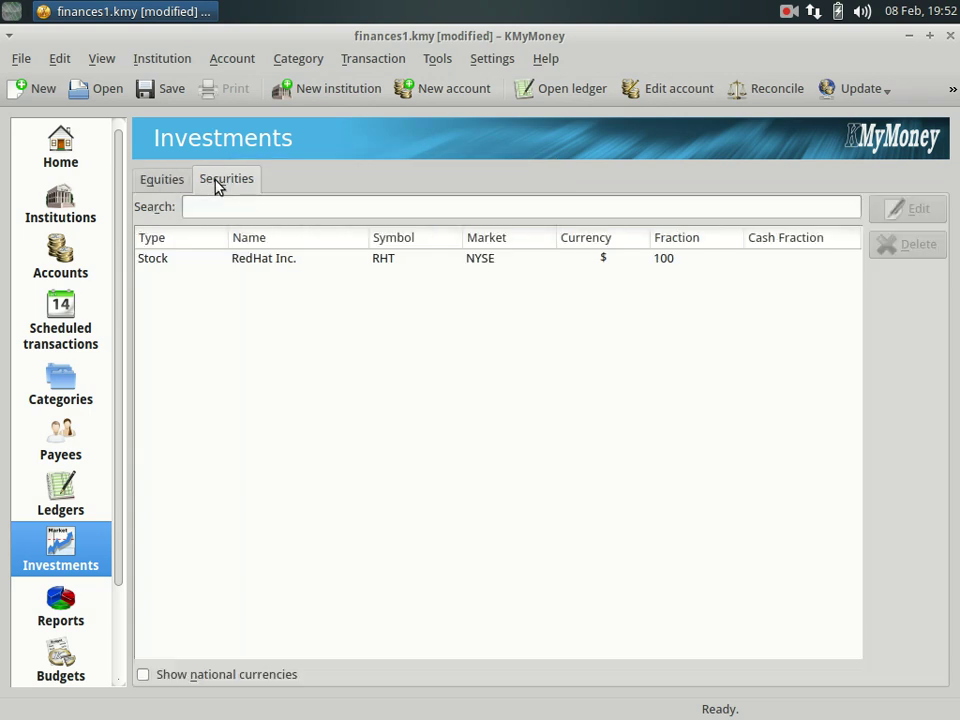
click(268, 262)
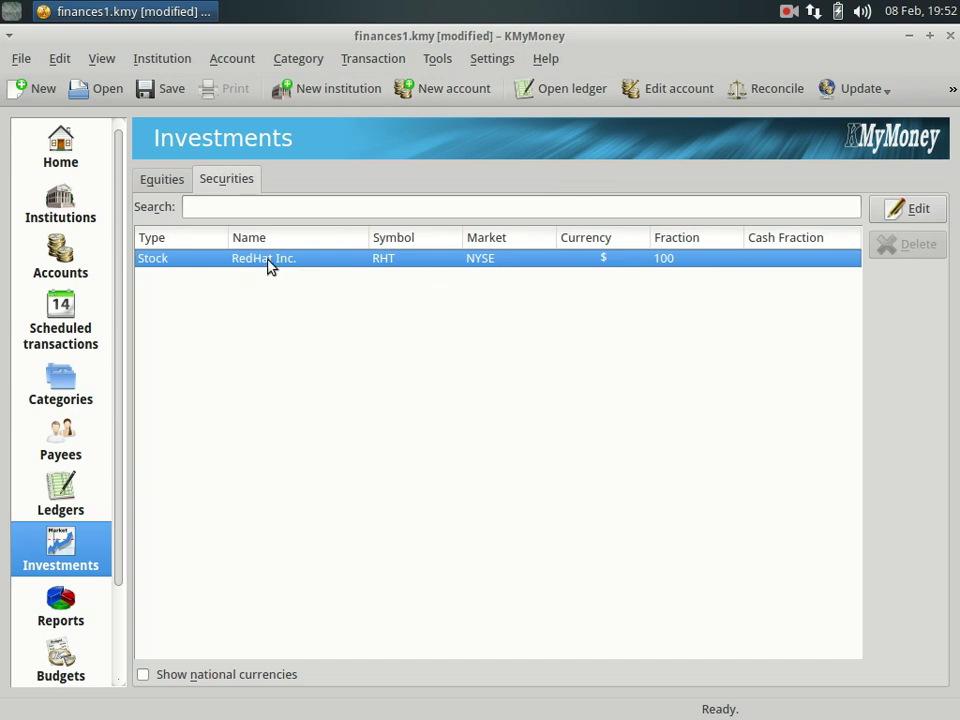
click(166, 188)
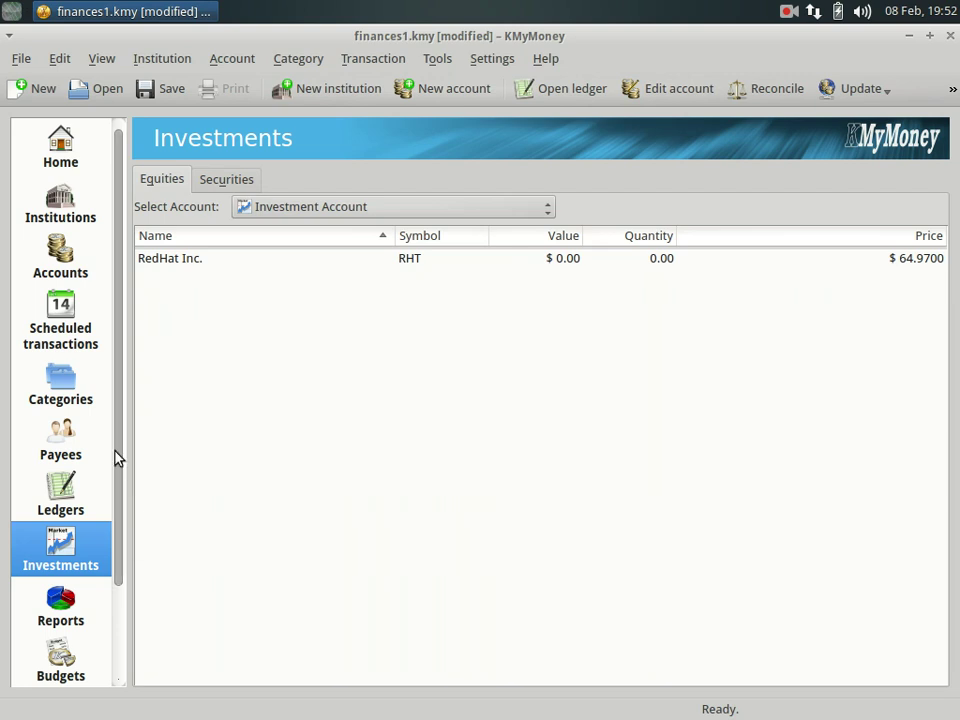
drag(118, 454, 118, 594)
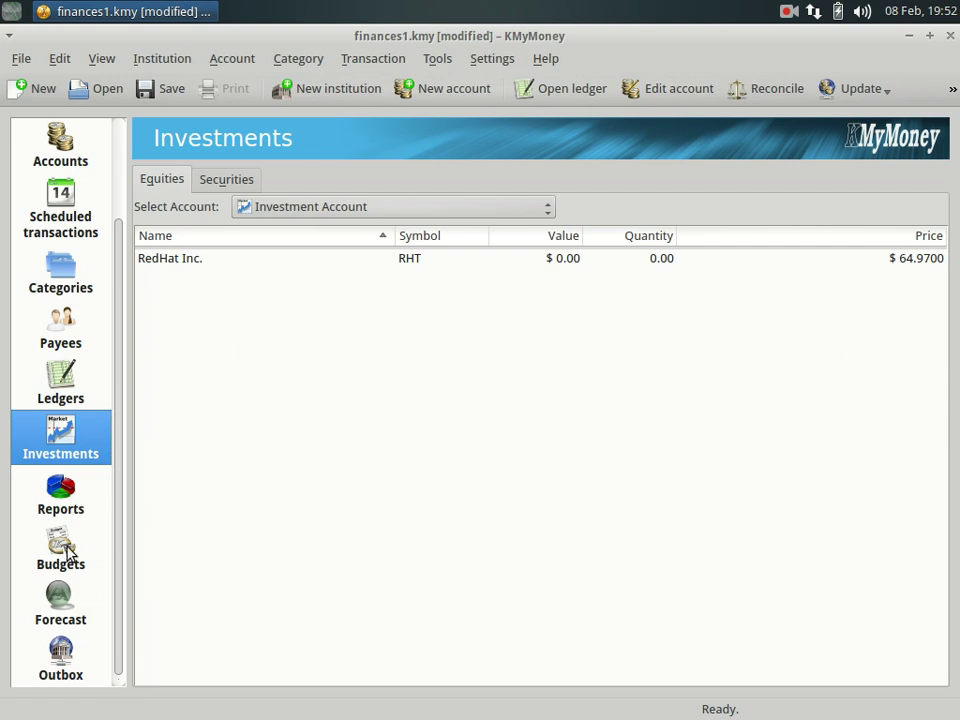
Open the Income and Expenses Graph report and view it as a table.
click(81, 499)
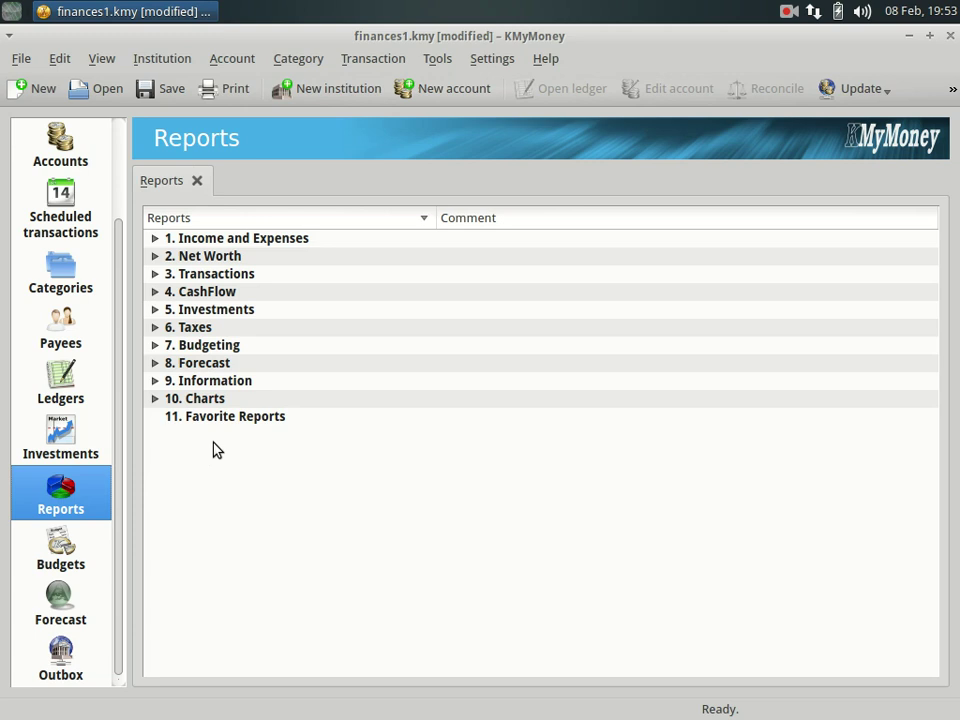
click(156, 241)
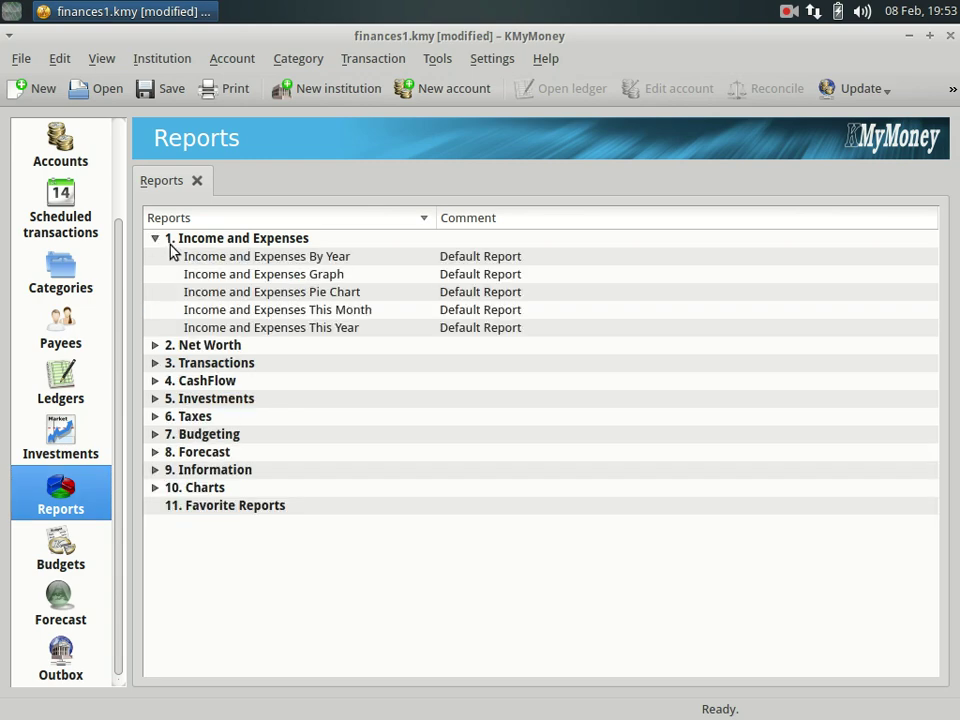
click(265, 278)
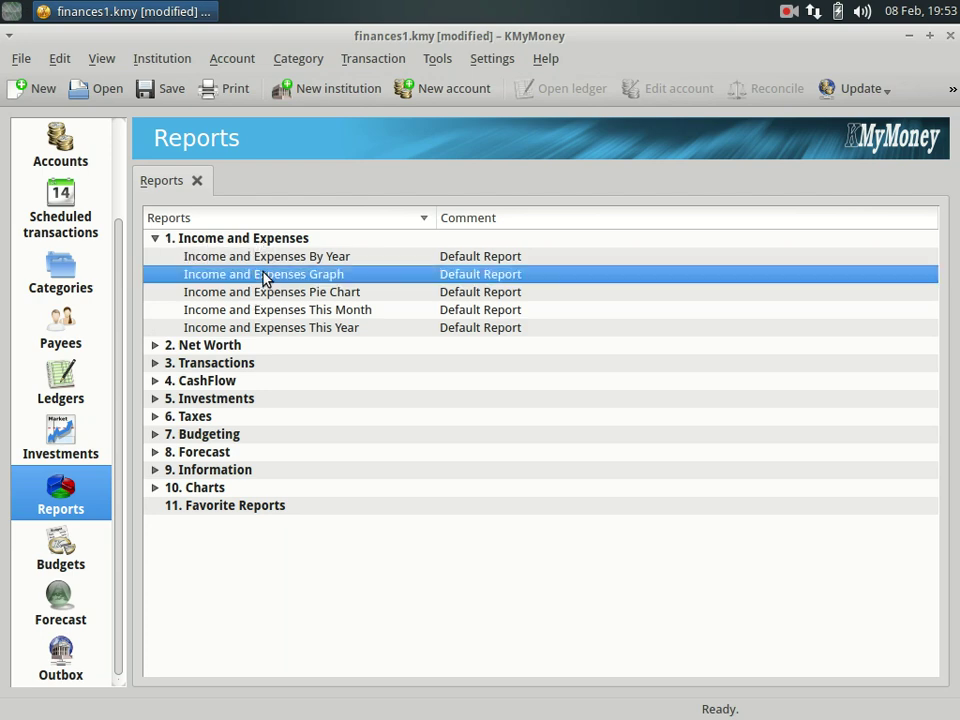
double_click(265, 278)
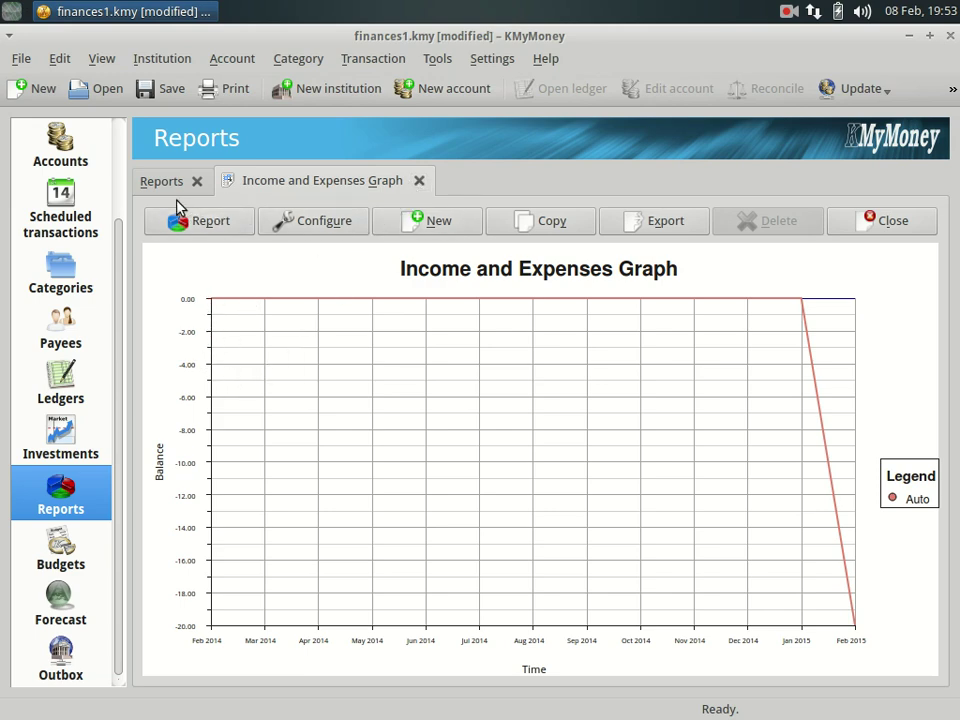
click(206, 225)
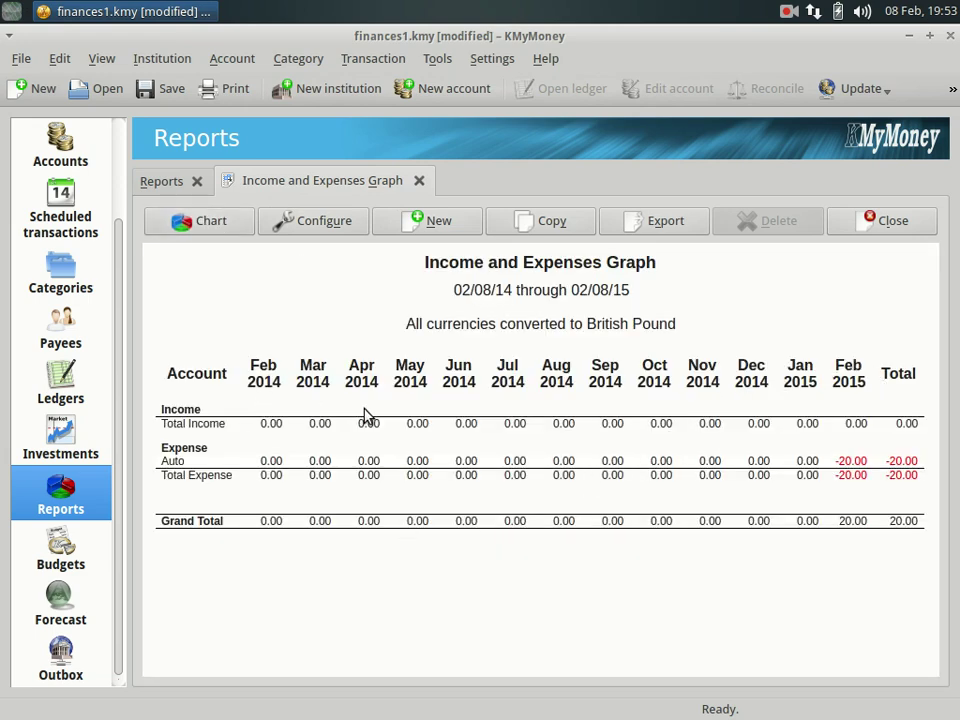
click(165, 181)
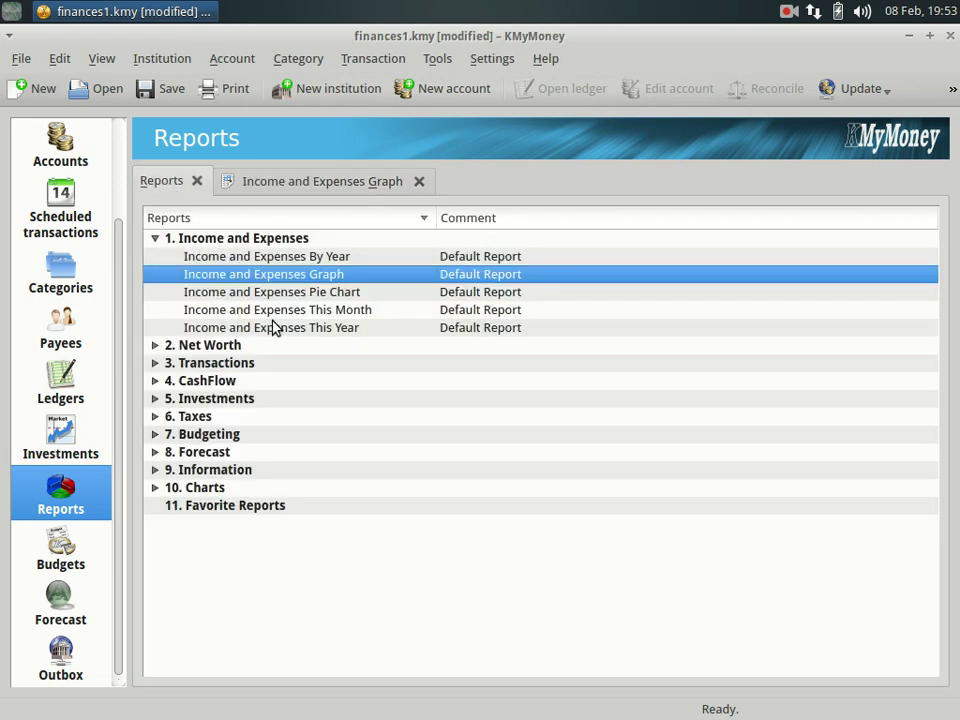
View the By Year report as a chart, close both reports, and expand Budgeting.
double_click(258, 257)
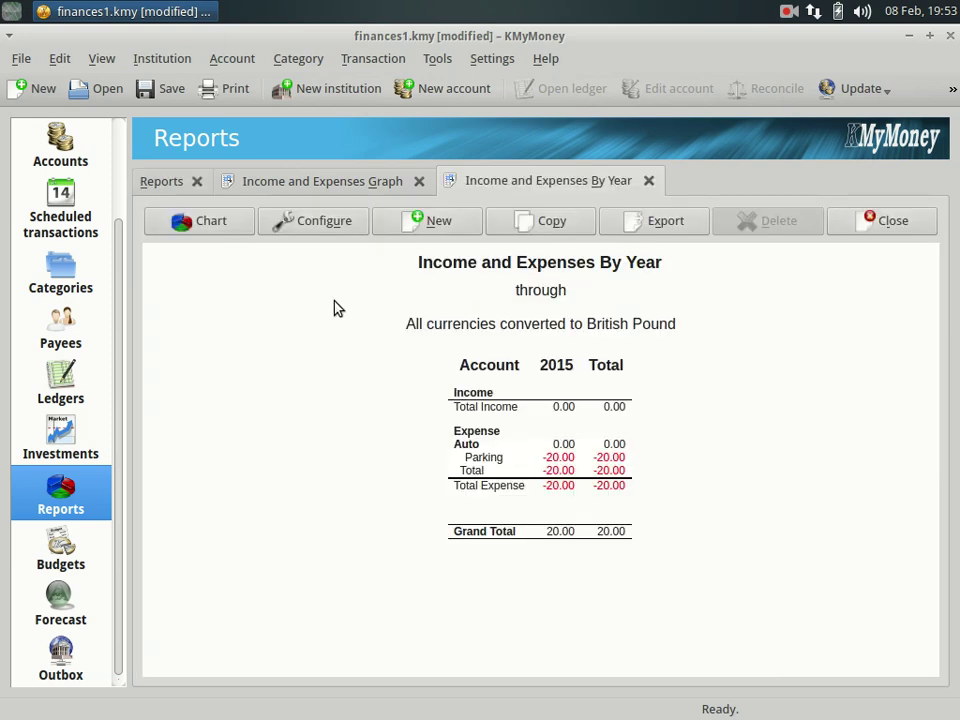
click(212, 229)
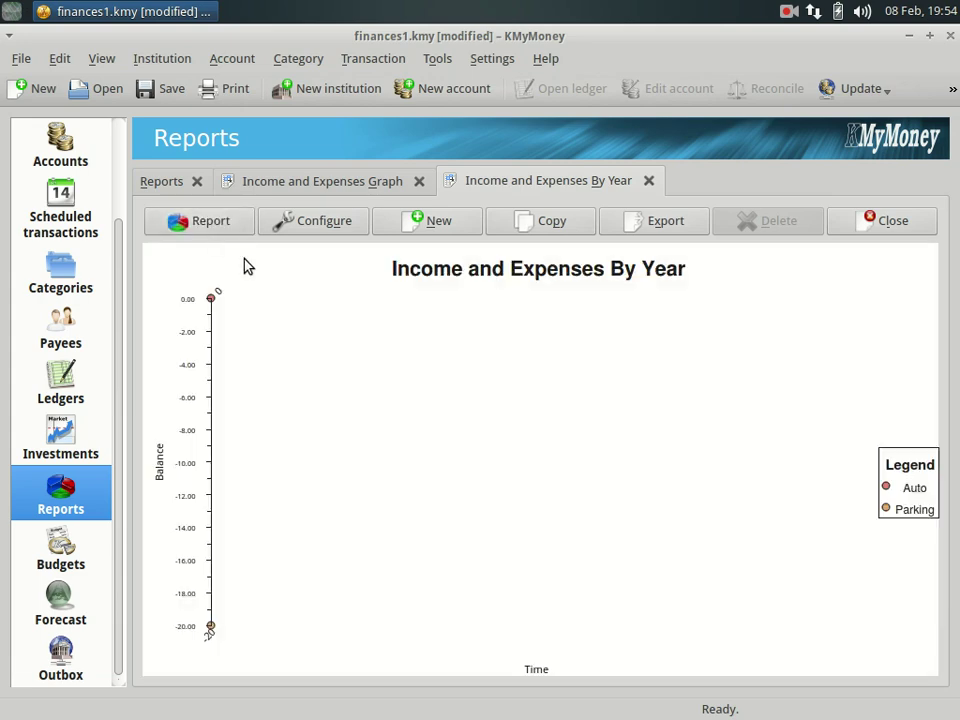
click(648, 181)
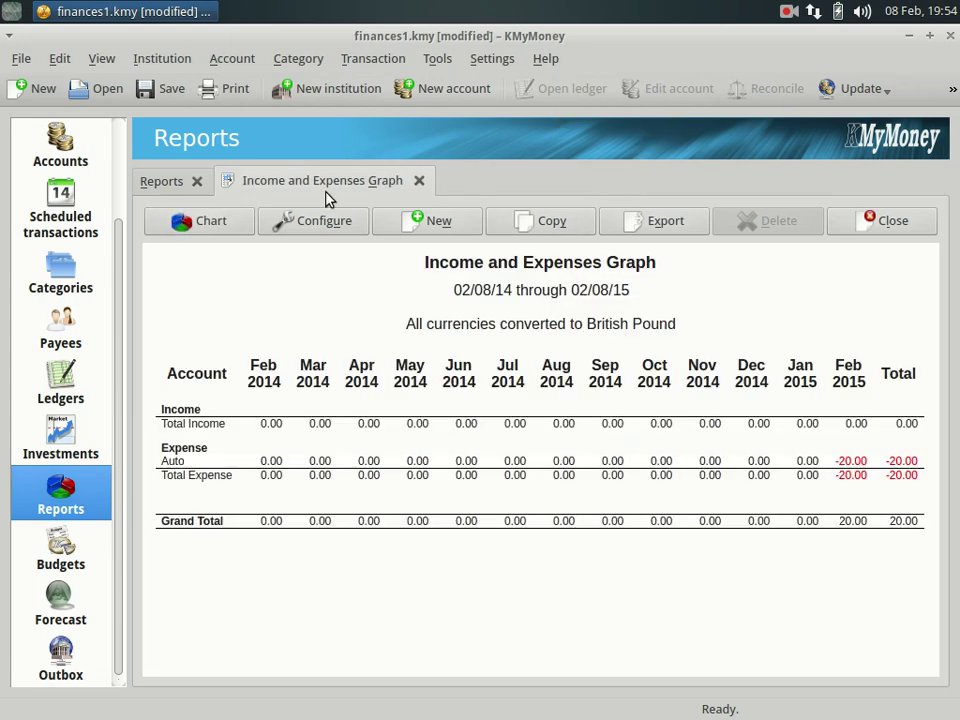
click(418, 182)
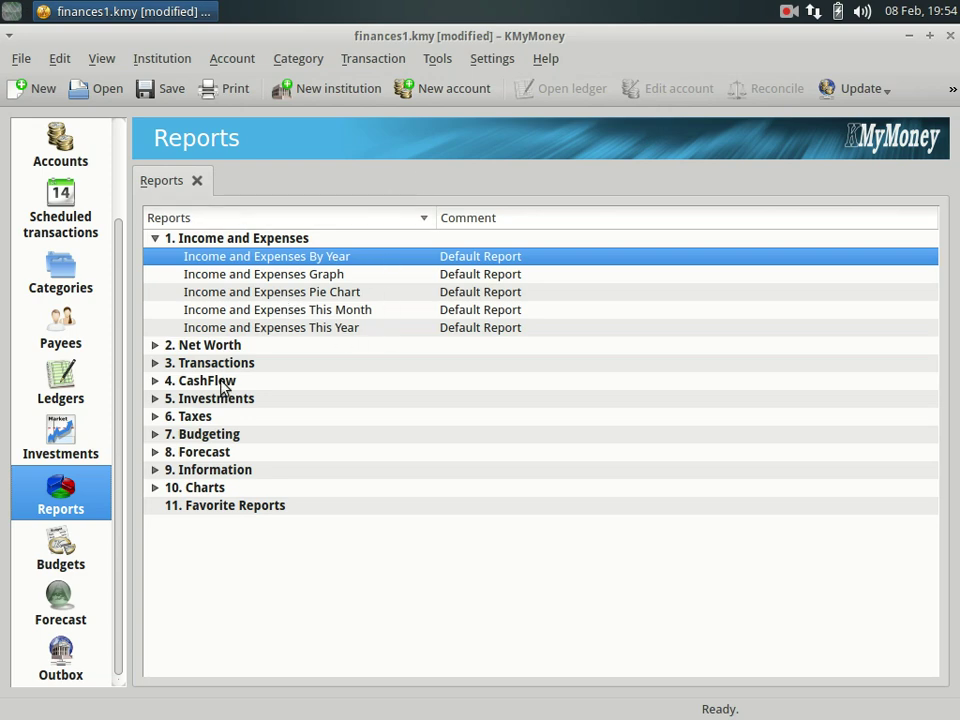
click(154, 435)
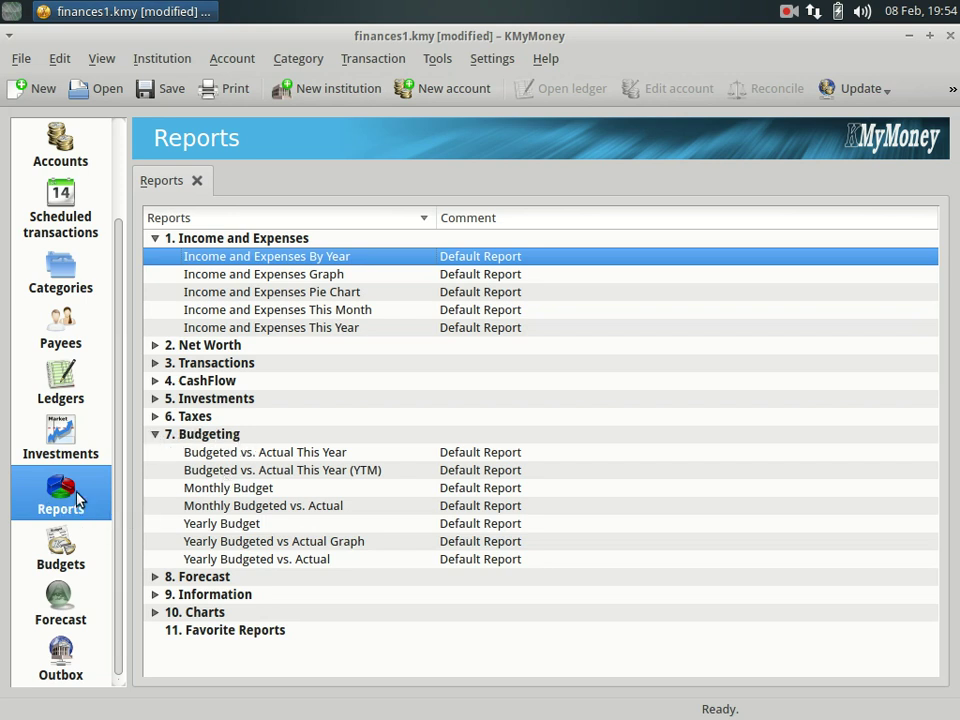
click(252, 494)
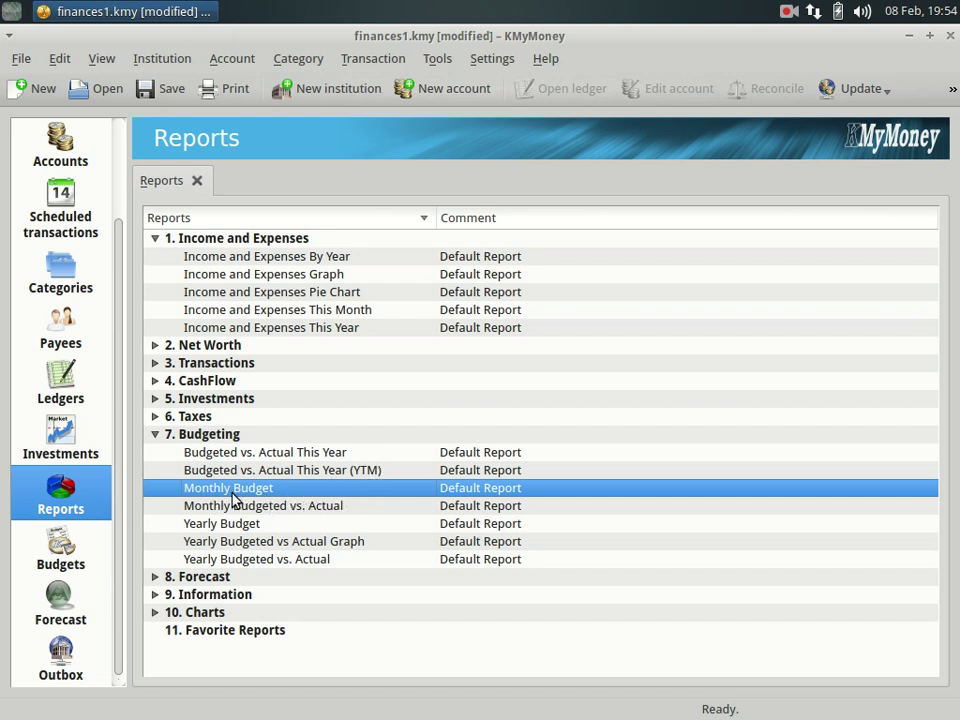
Create Budget 2015 on the Budgets page and expand its Income categories.
click(71, 565)
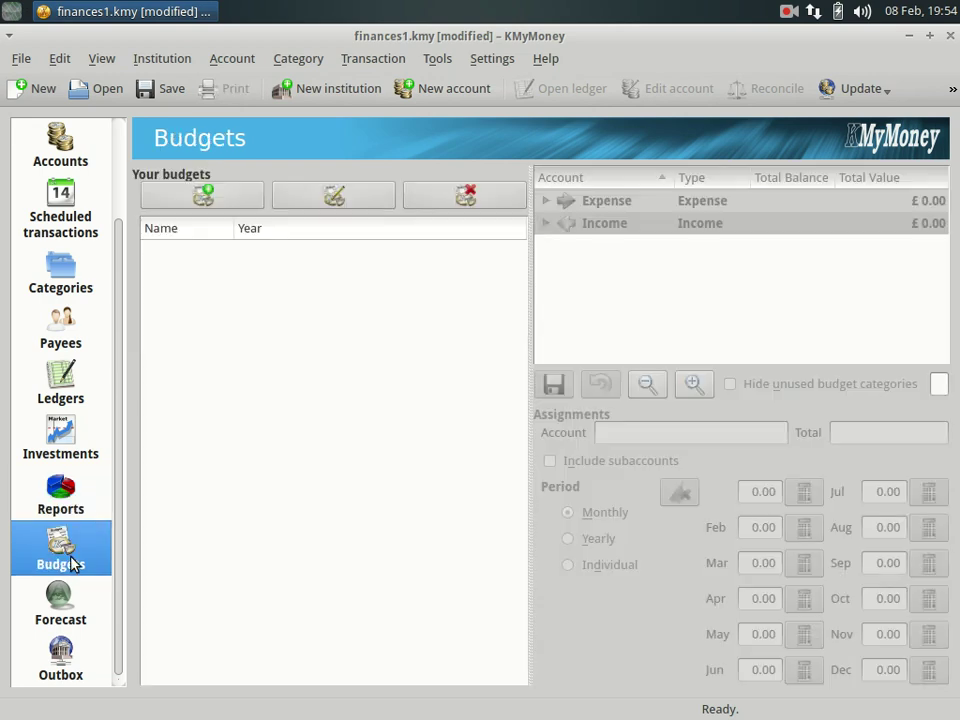
click(203, 199)
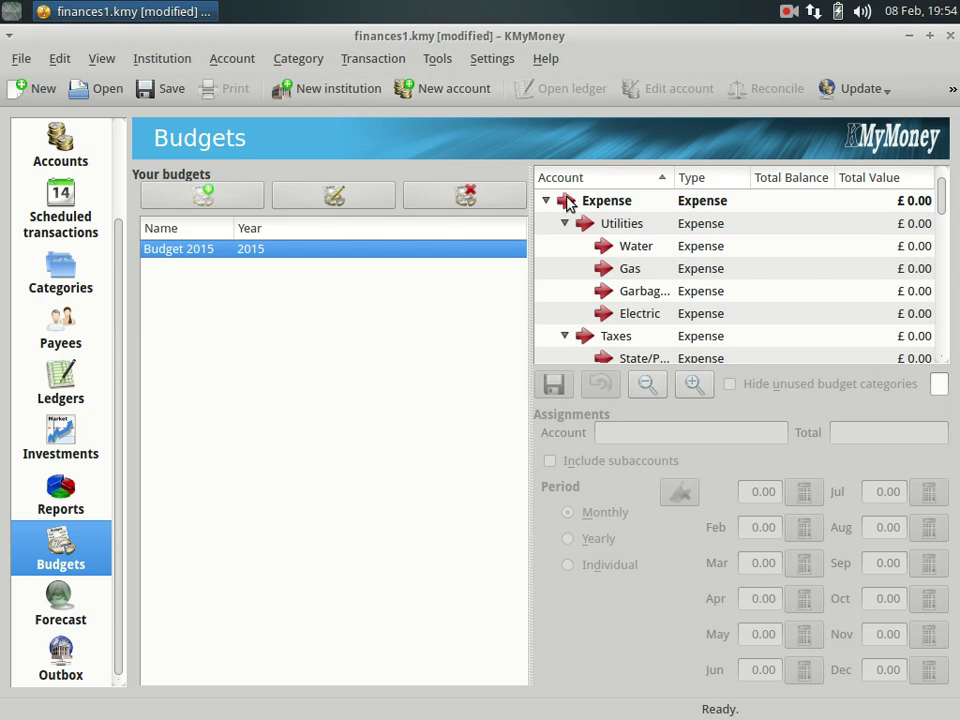
drag(940, 200, 918, 186)
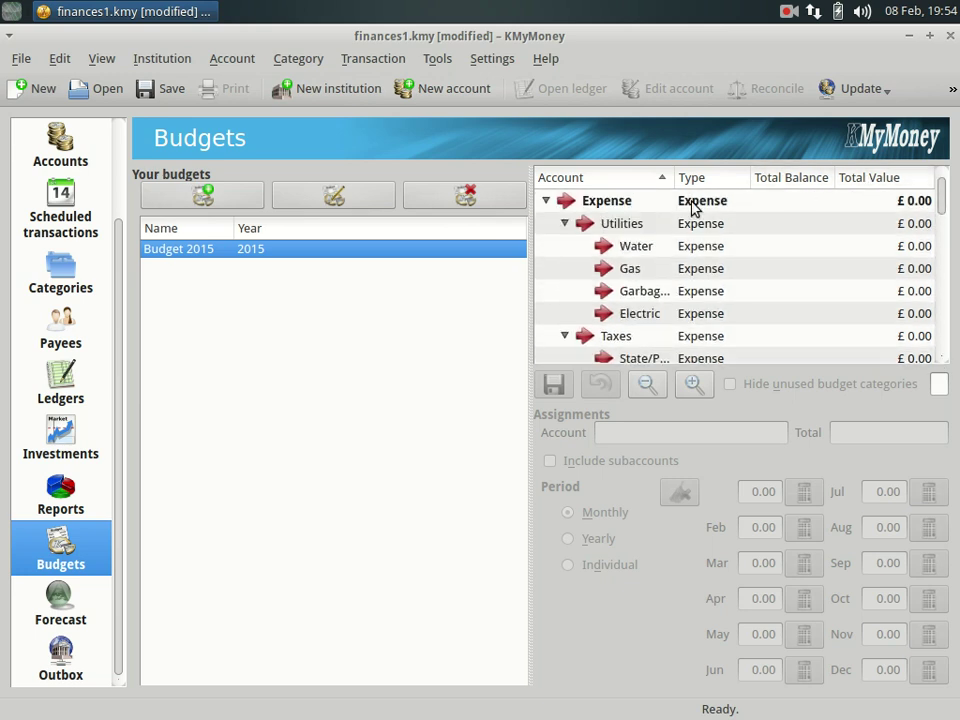
click(546, 201)
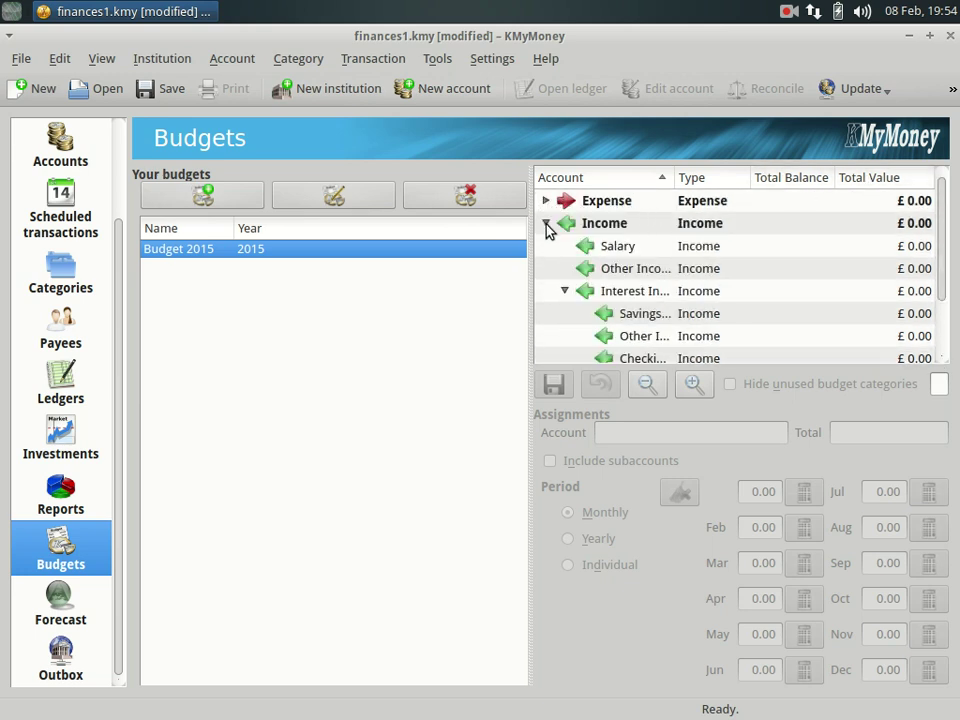
click(546, 223)
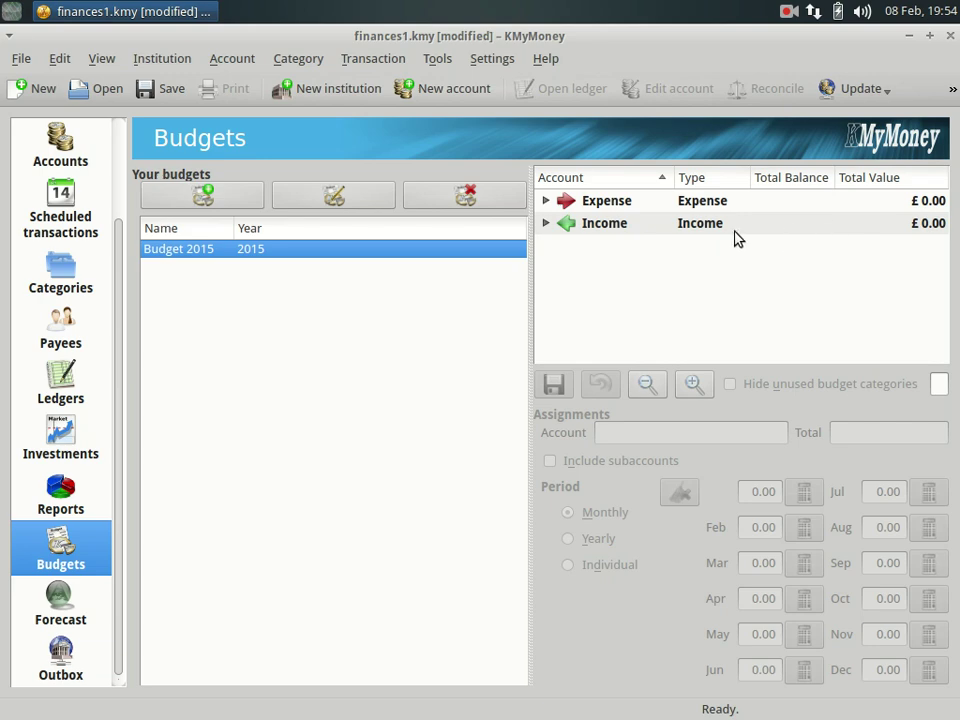
click(547, 224)
Budget Salary at 1,900.00 per month, totalling 22,800.00 for the year.
click(608, 247)
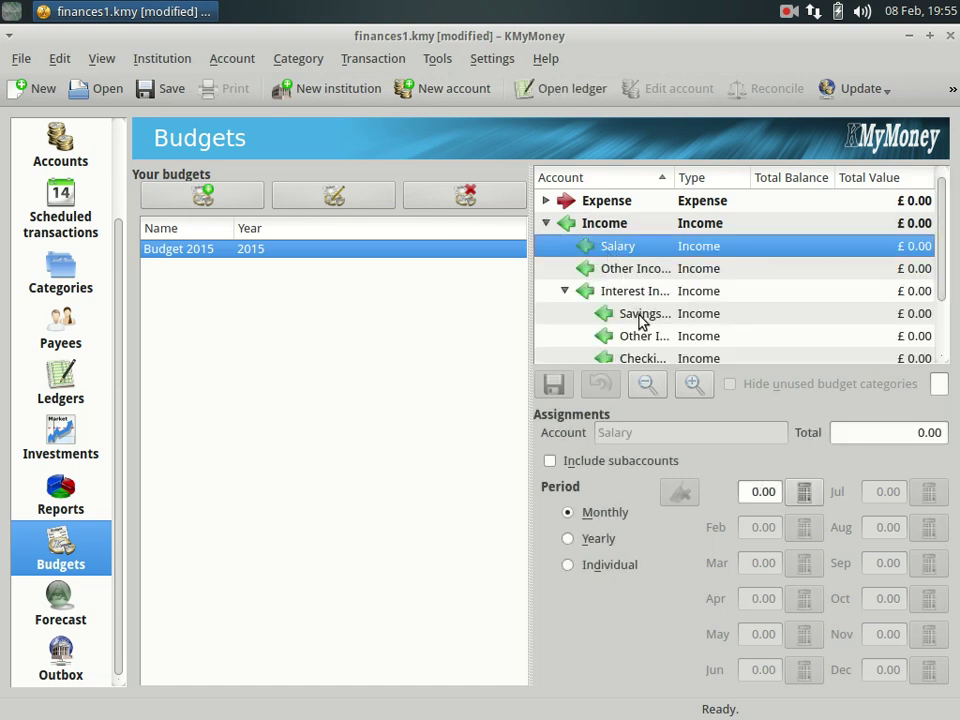
click(753, 491)
click(751, 492)
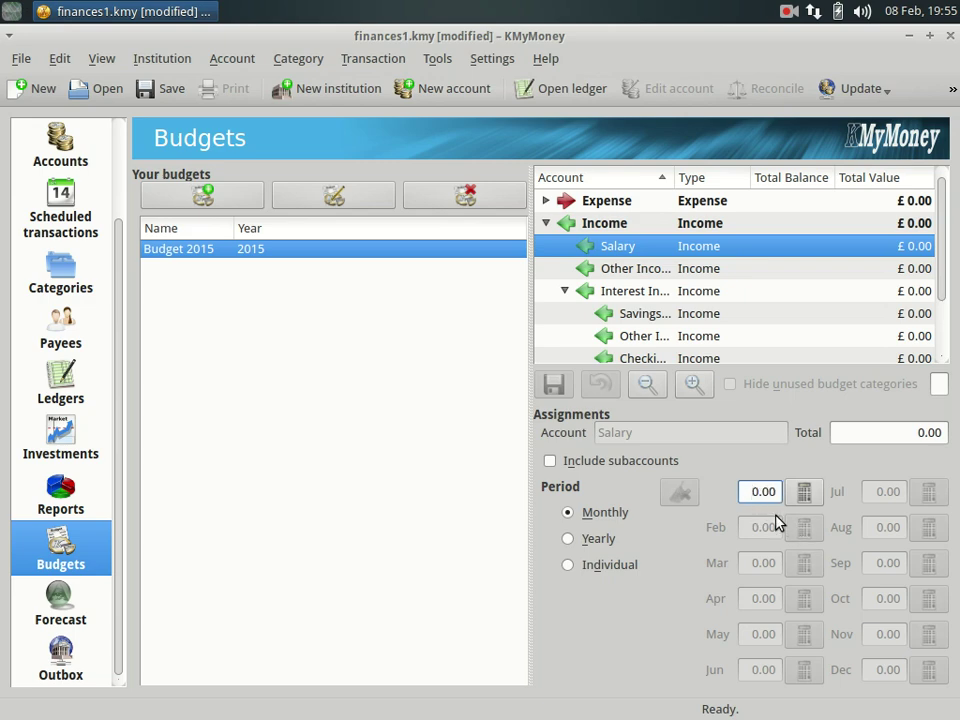
text(192)
key(BackSpace)
text(0)
key(Return)
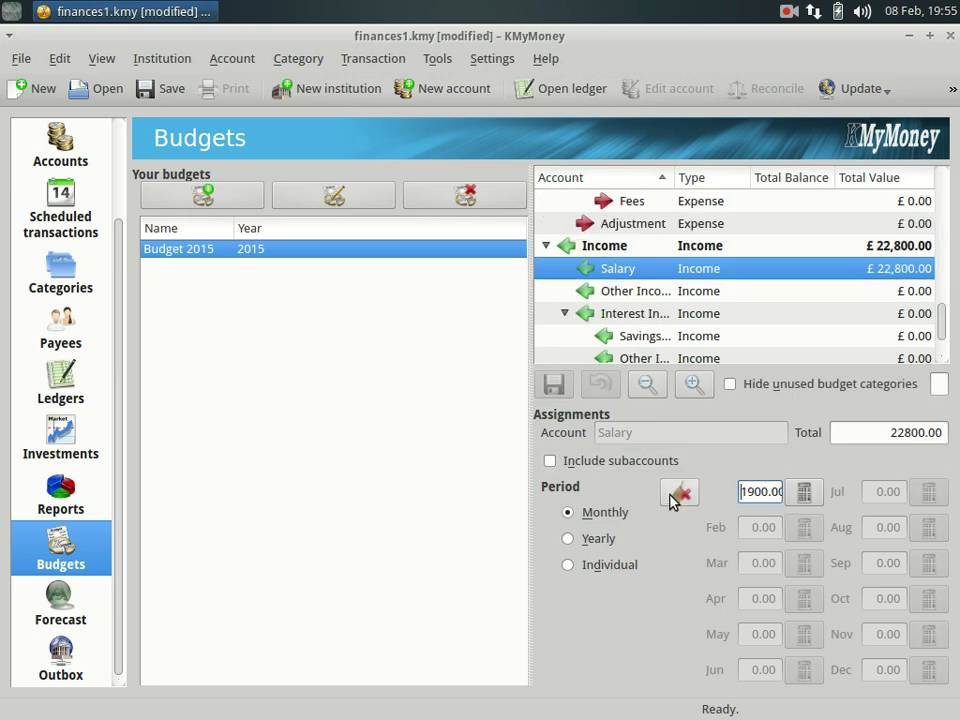
click(604, 293)
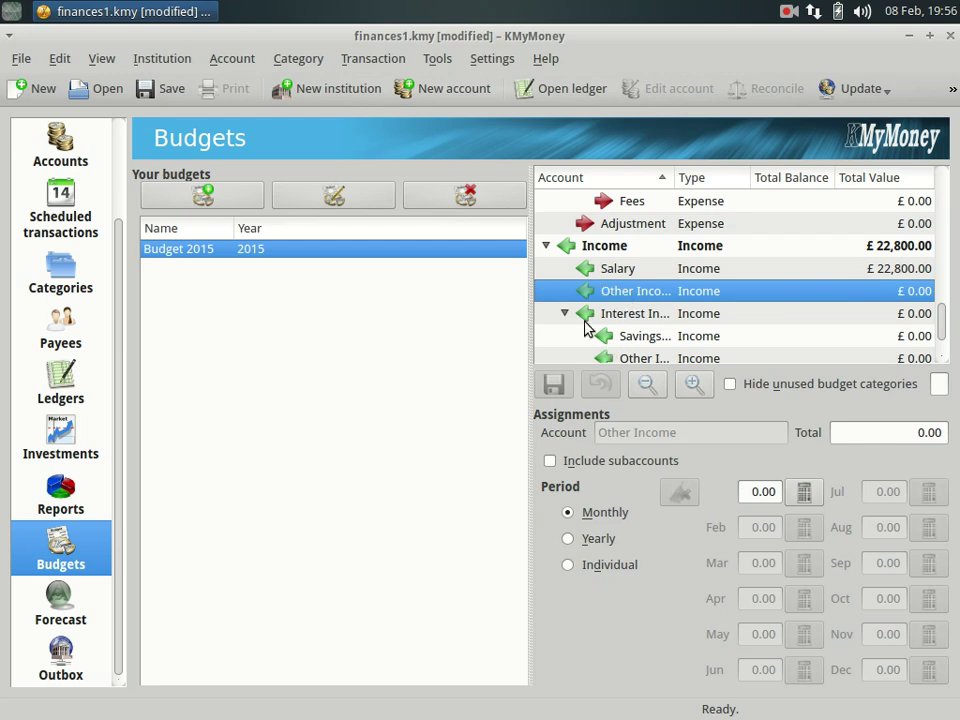
Budget Other Income at 900.00 yearly and save Budget 2015.
click(567, 540)
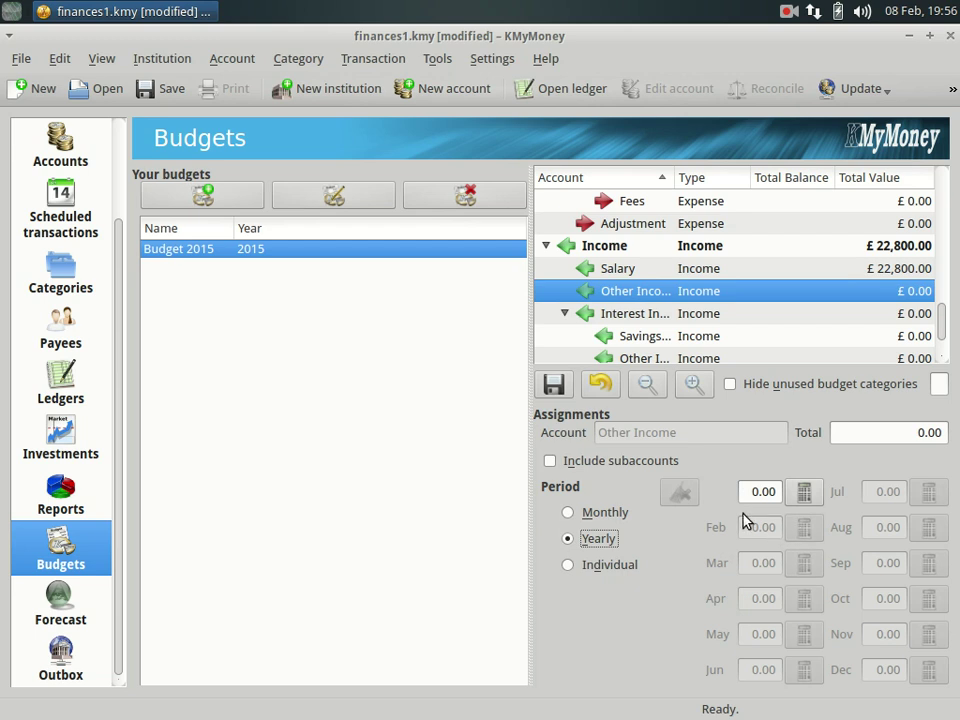
click(567, 566)
click(567, 538)
click(743, 491)
click(743, 491)
text(90)
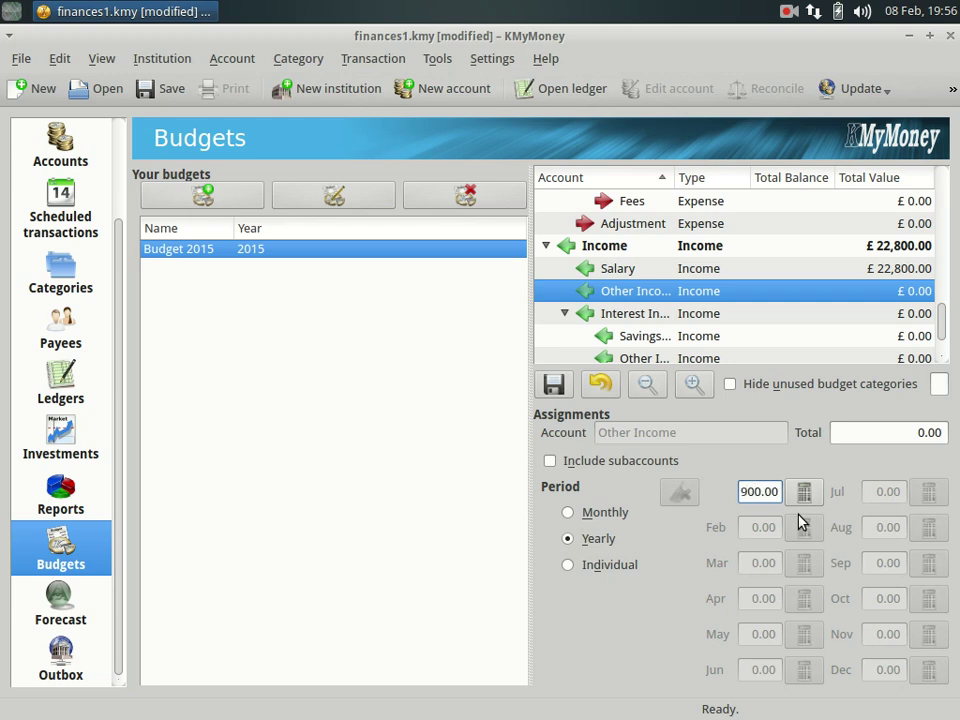
key(Return)
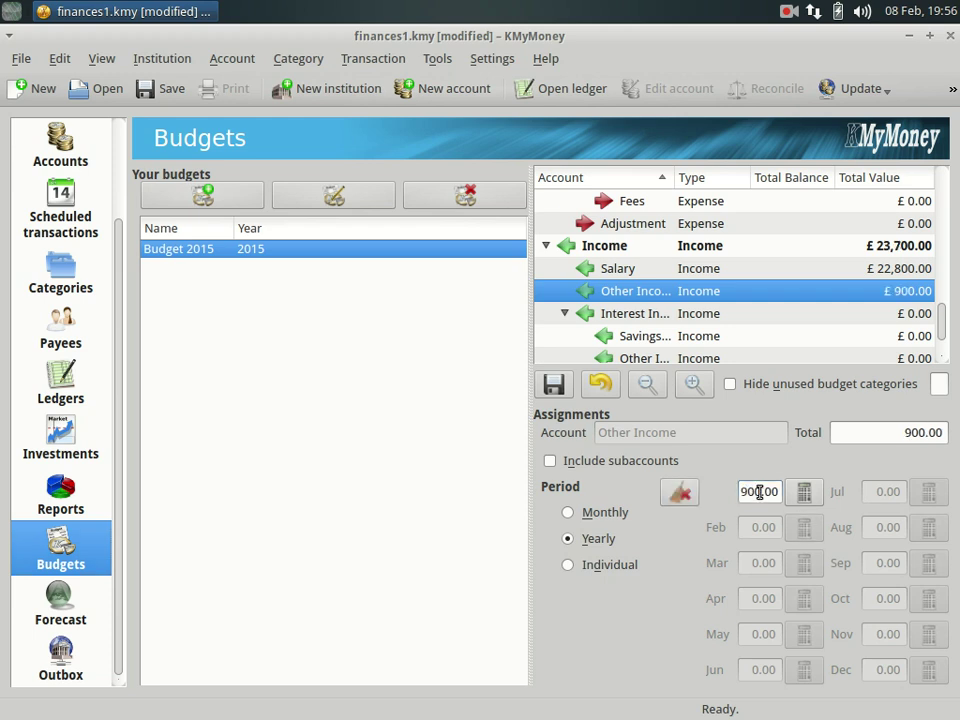
click(550, 385)
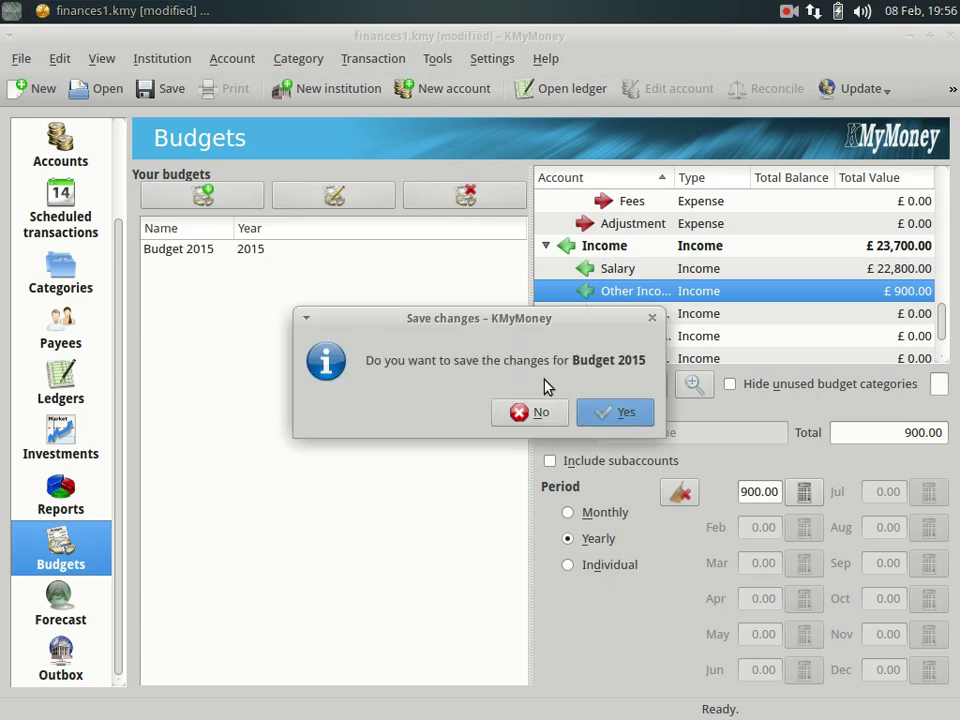
click(617, 424)
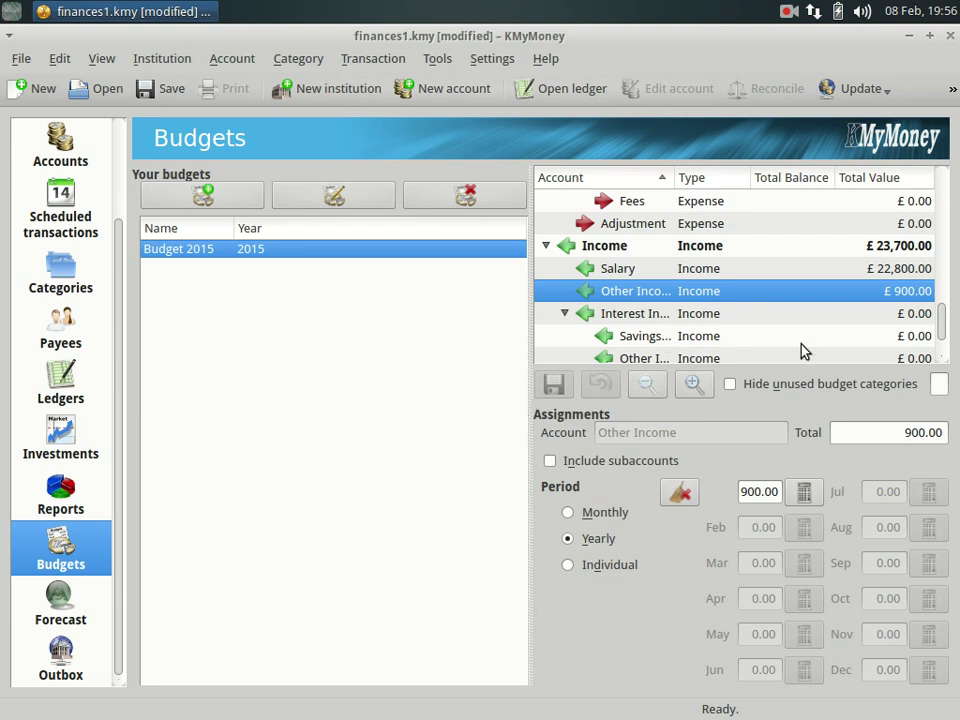
Budget Rent at 800.00 per month and save the change.
drag(945, 326, 953, 200)
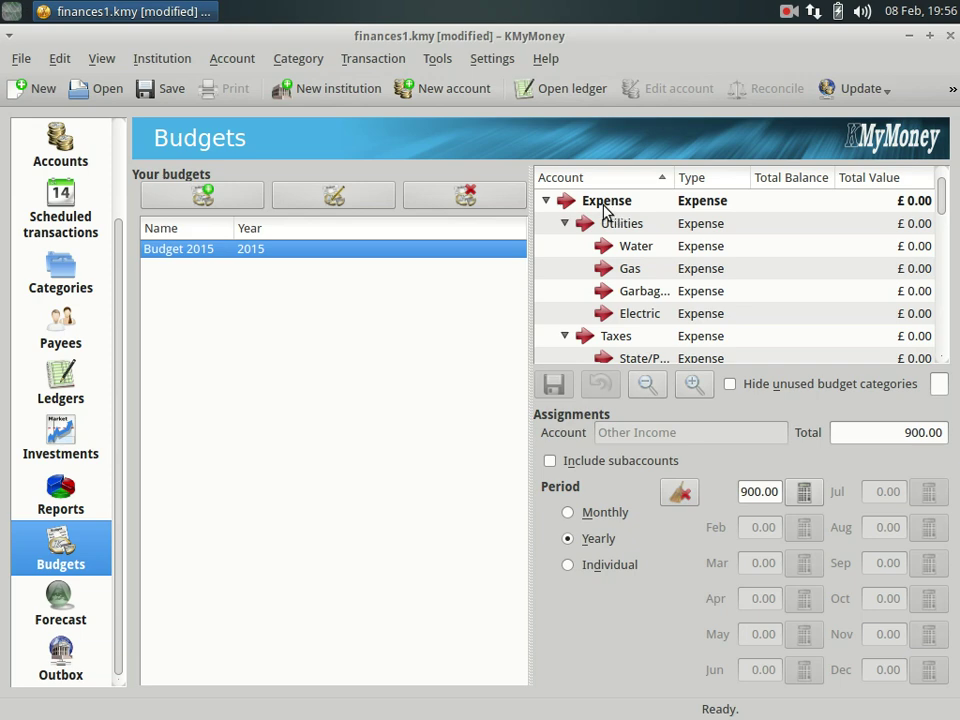
drag(945, 206, 943, 240)
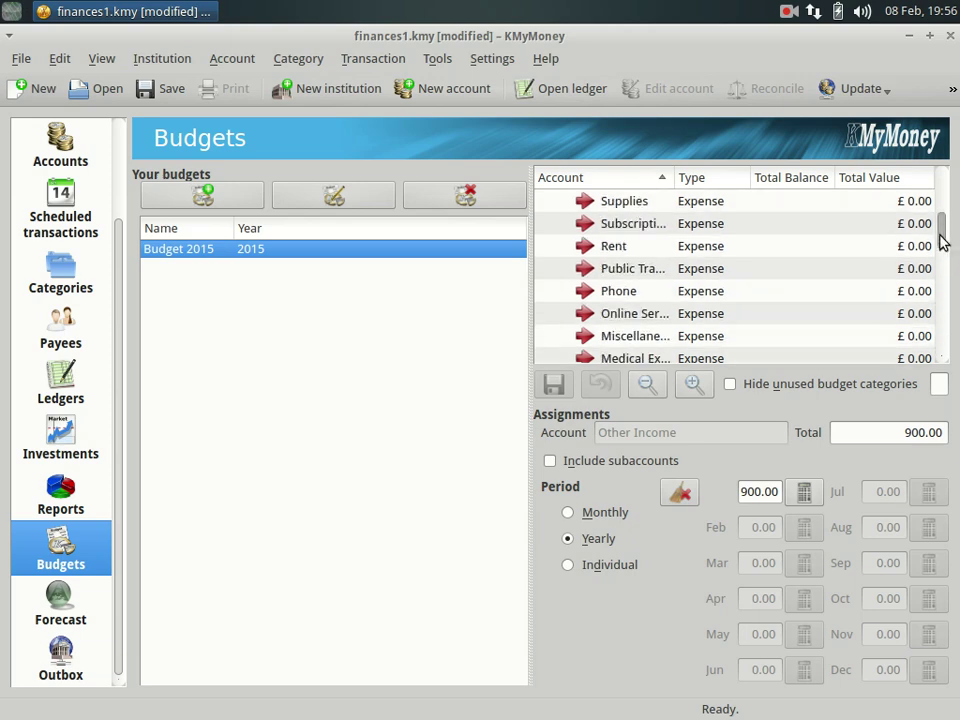
click(622, 249)
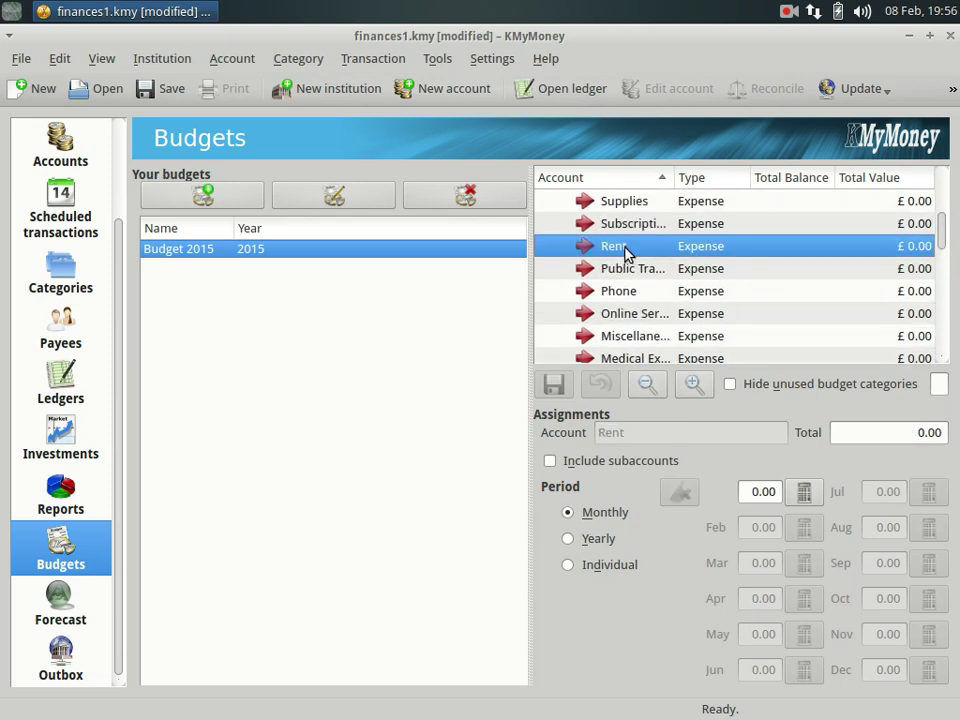
click(764, 499)
text(80)
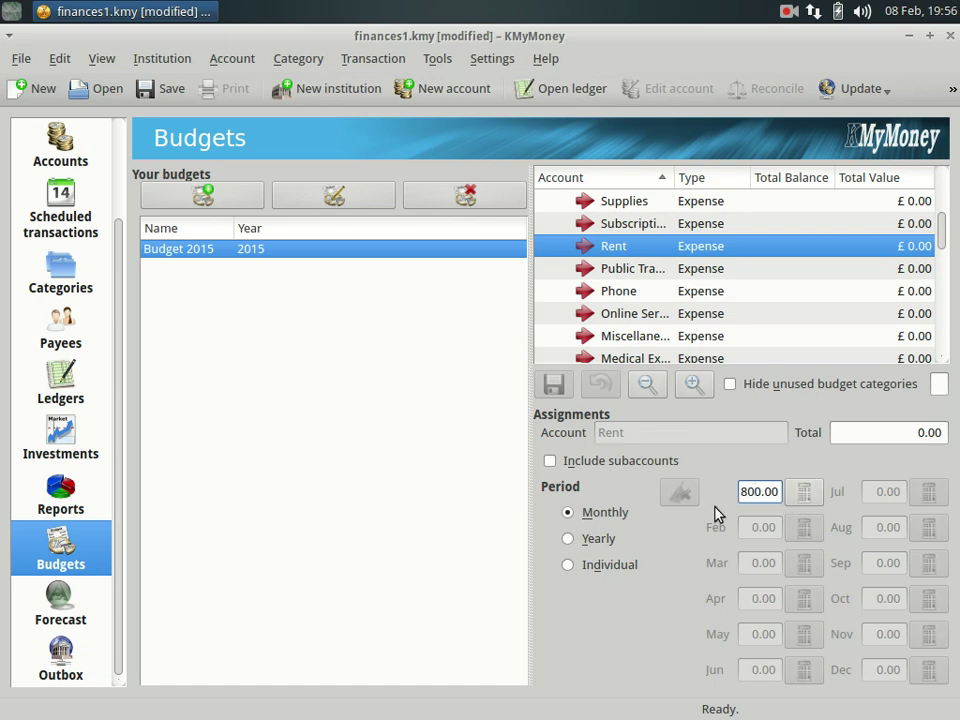
key(Return)
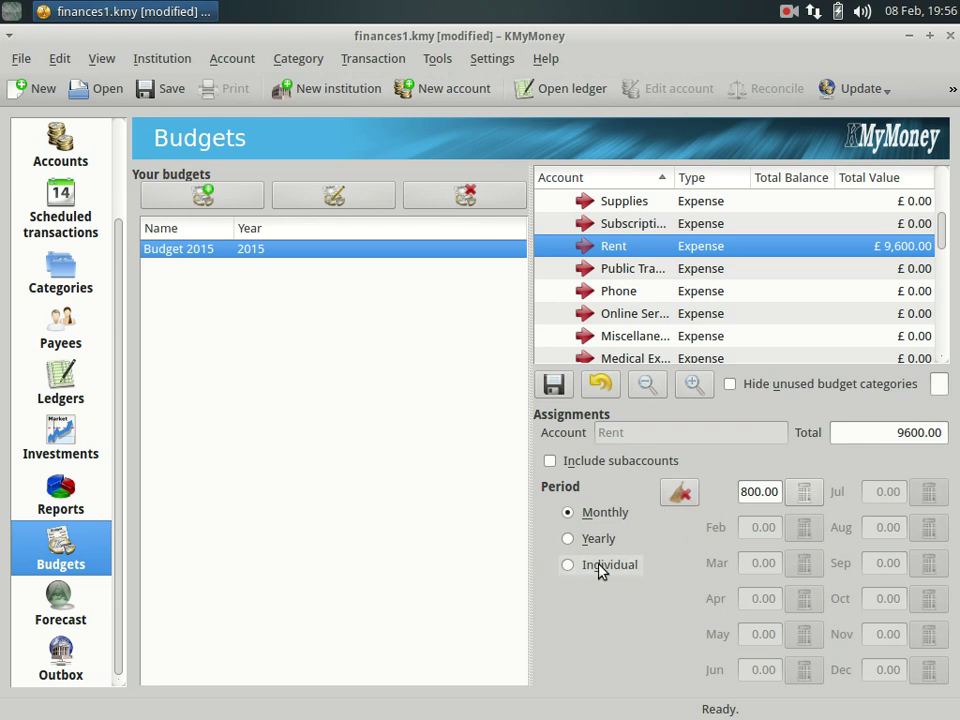
click(553, 386)
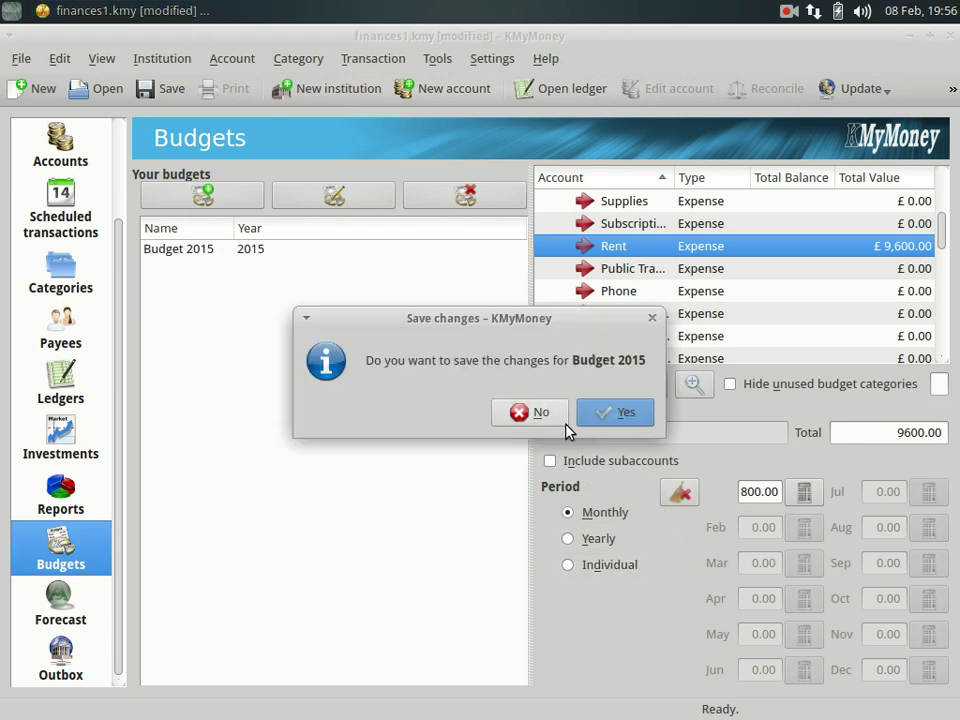
click(631, 412)
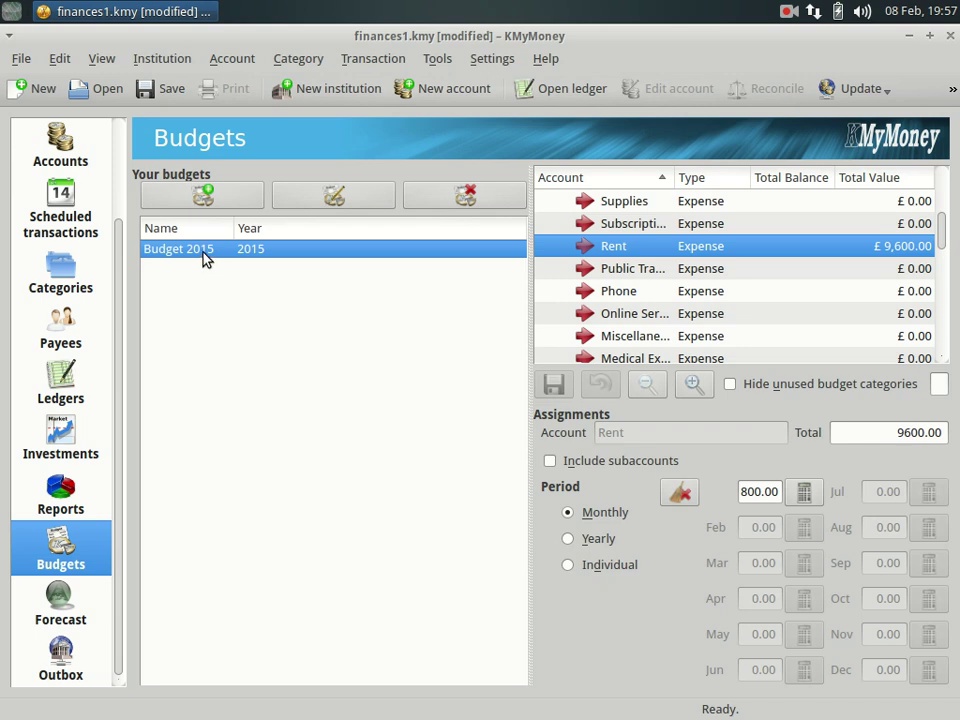
Overwrite Budget 2015 with forecast-based values, accepting the replacement warning.
right_click(200, 254)
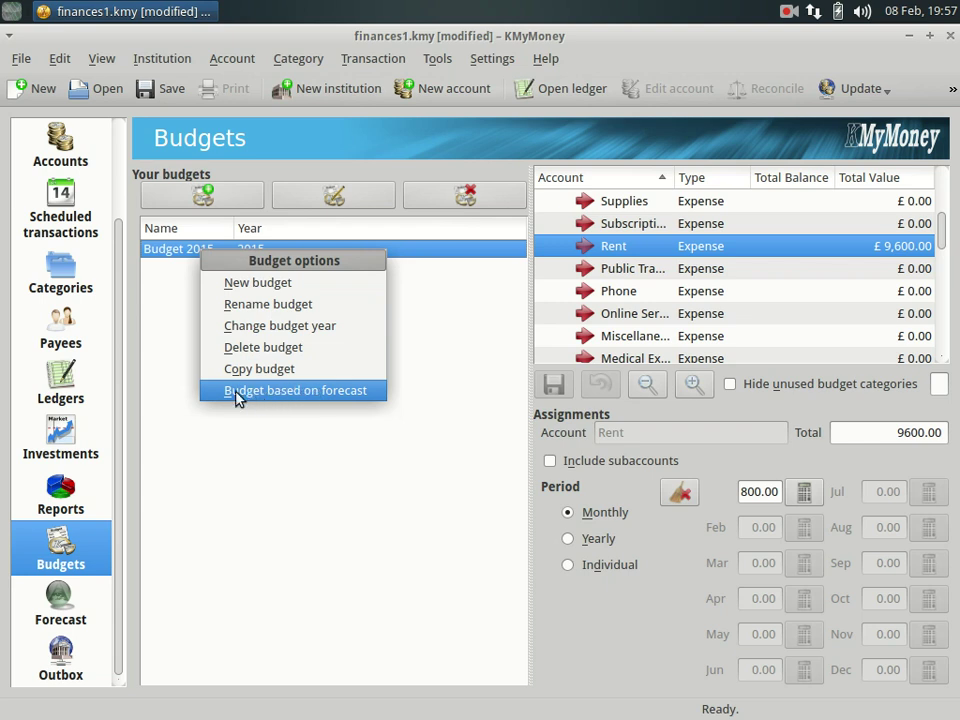
click(296, 391)
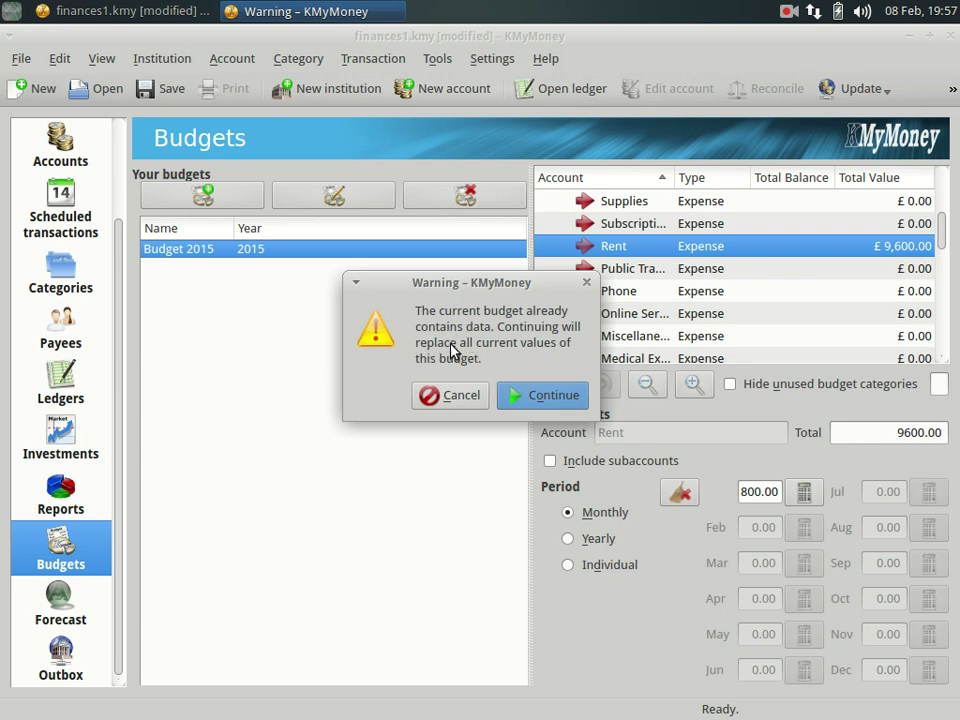
click(537, 396)
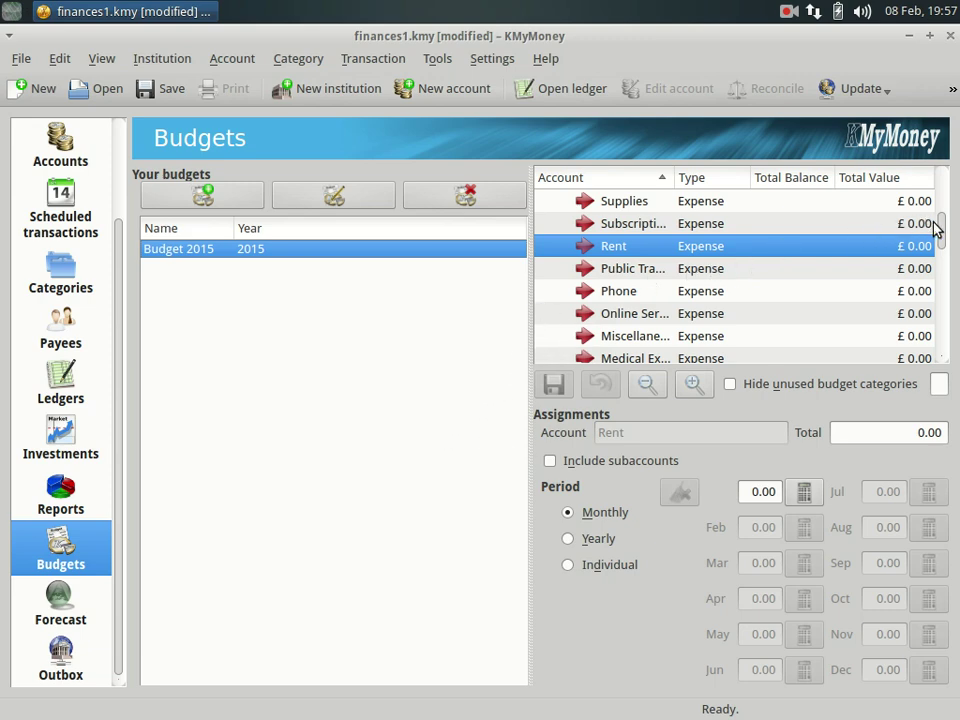
drag(938, 228, 938, 182)
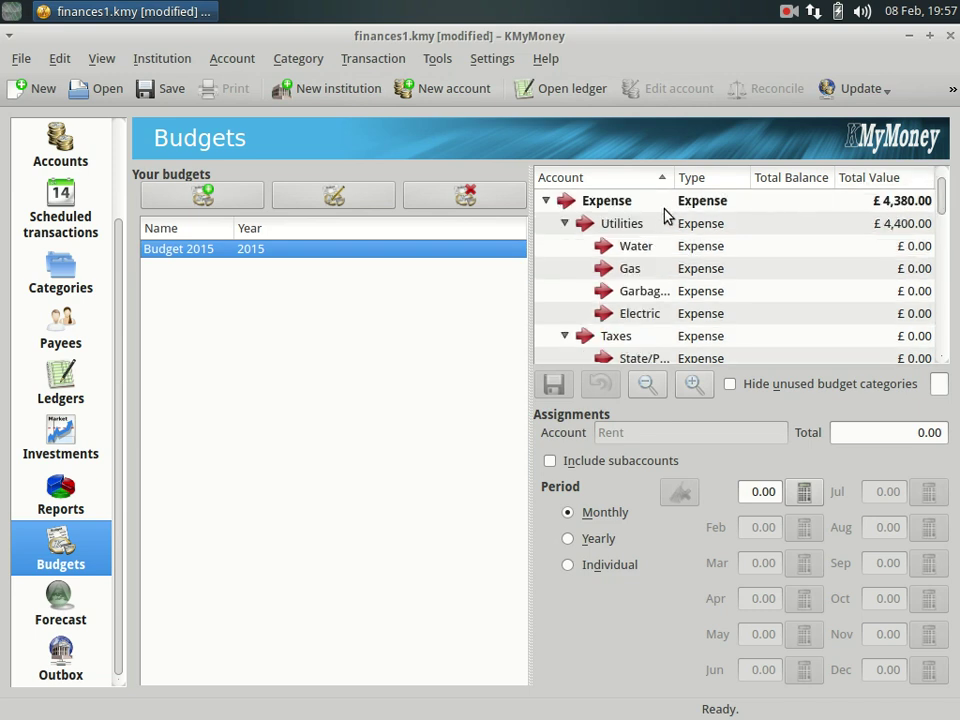
click(634, 223)
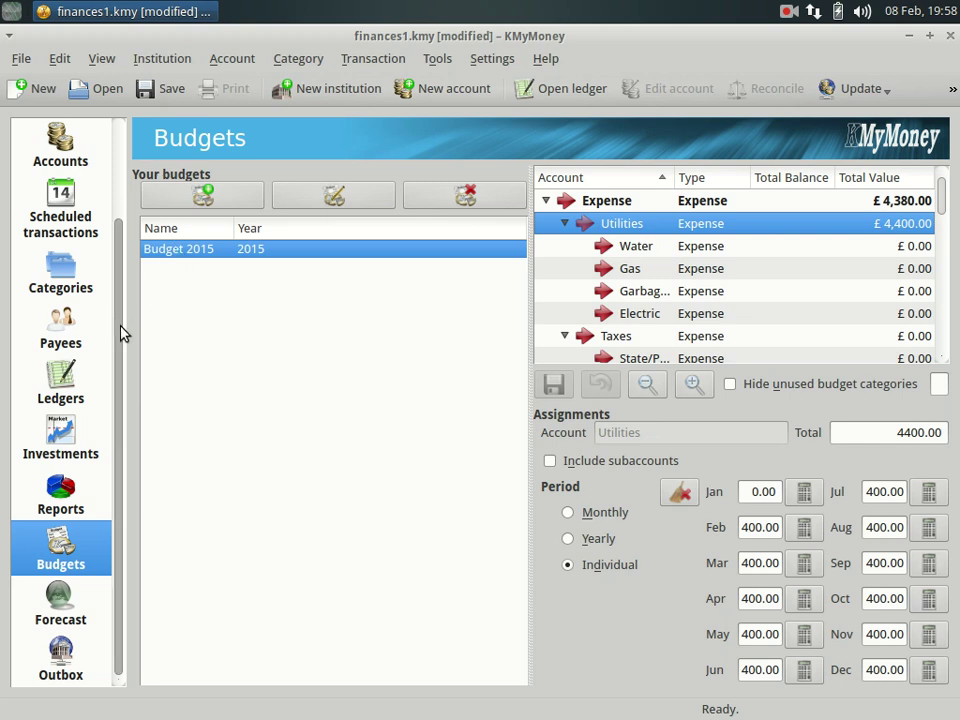
drag(122, 332, 116, 191)
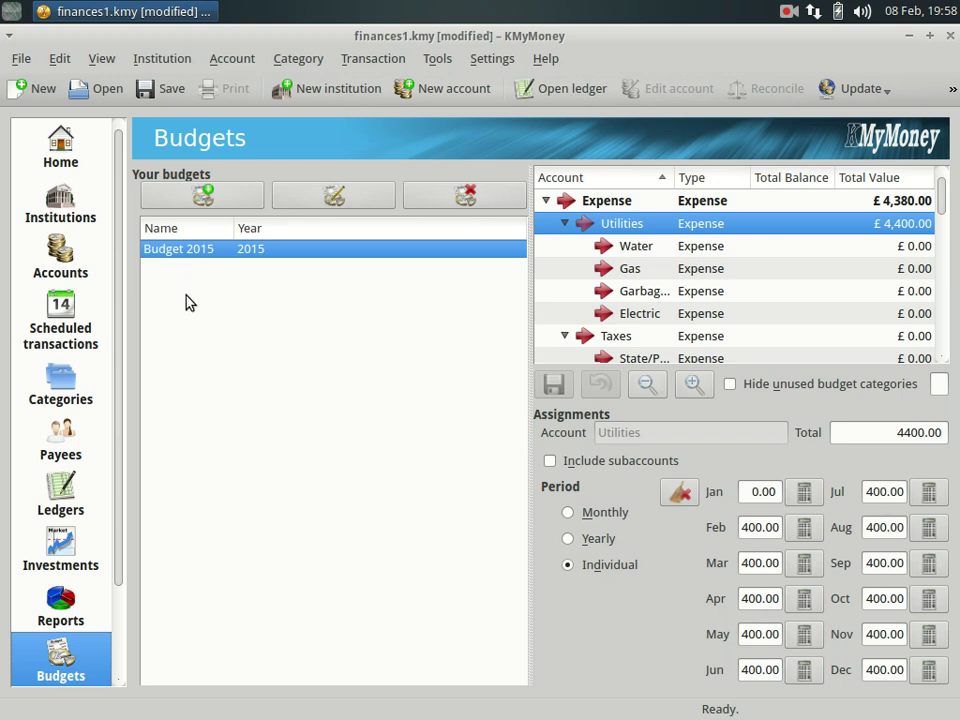
right_click(192, 252)
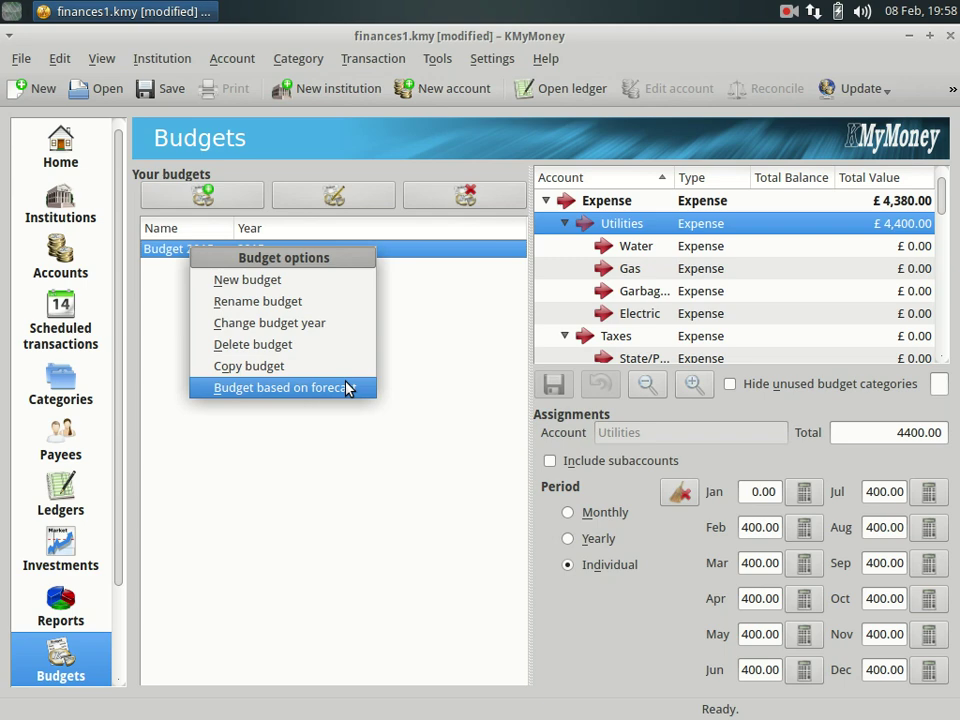
click(285, 441)
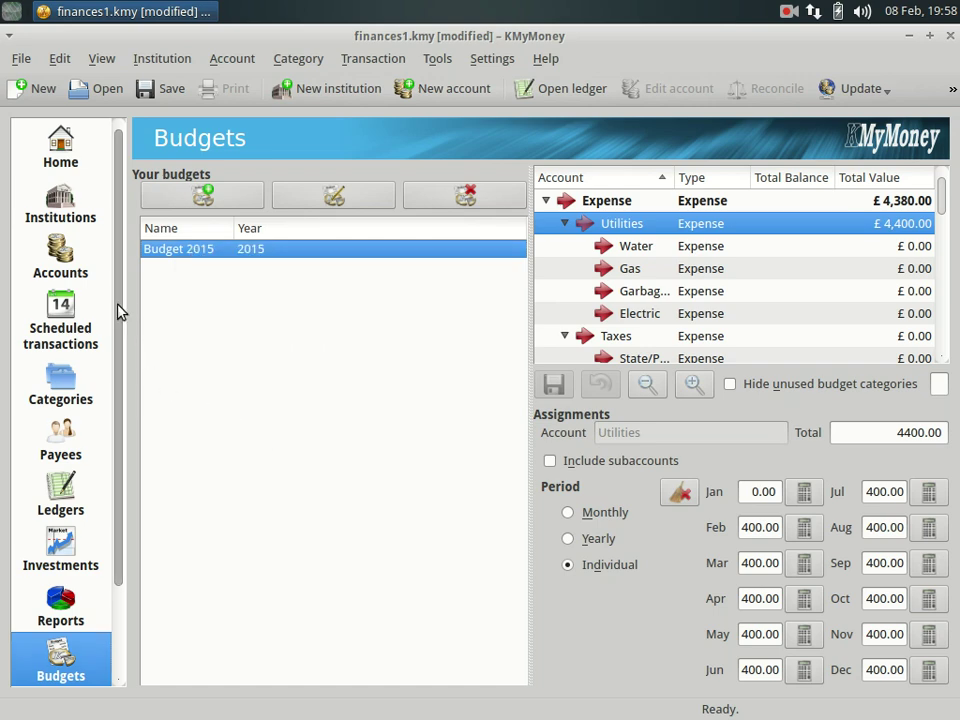
scroll(116, 311, down, 3)
Check the forecast's daily detail, min/max balances, monthly budget forecast and Net Worth chart, then show the empty Outbox.
click(62, 605)
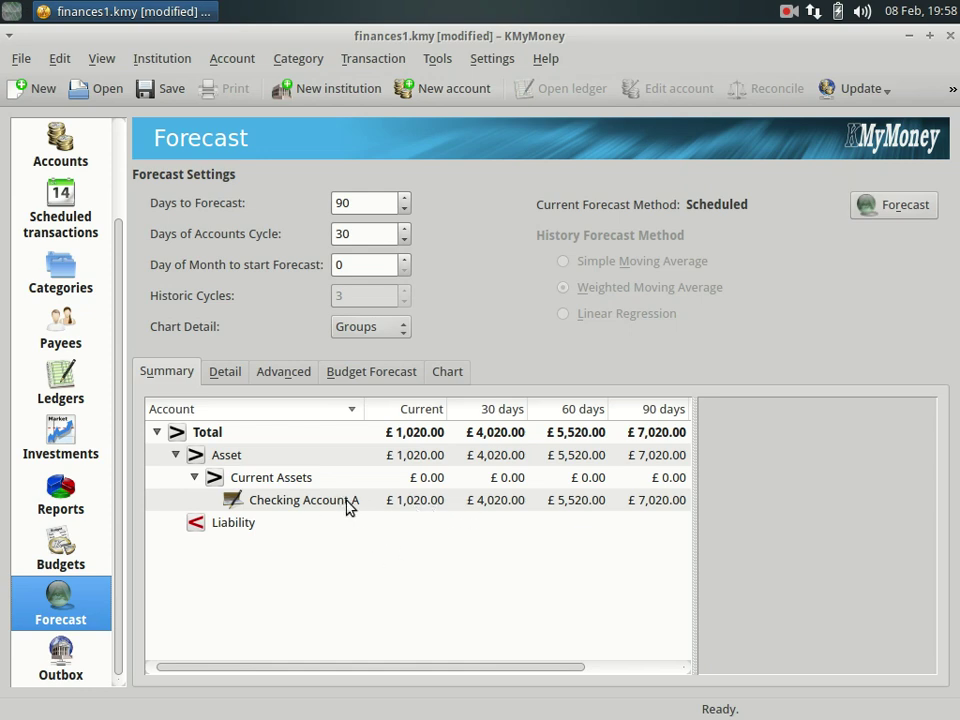
click(228, 374)
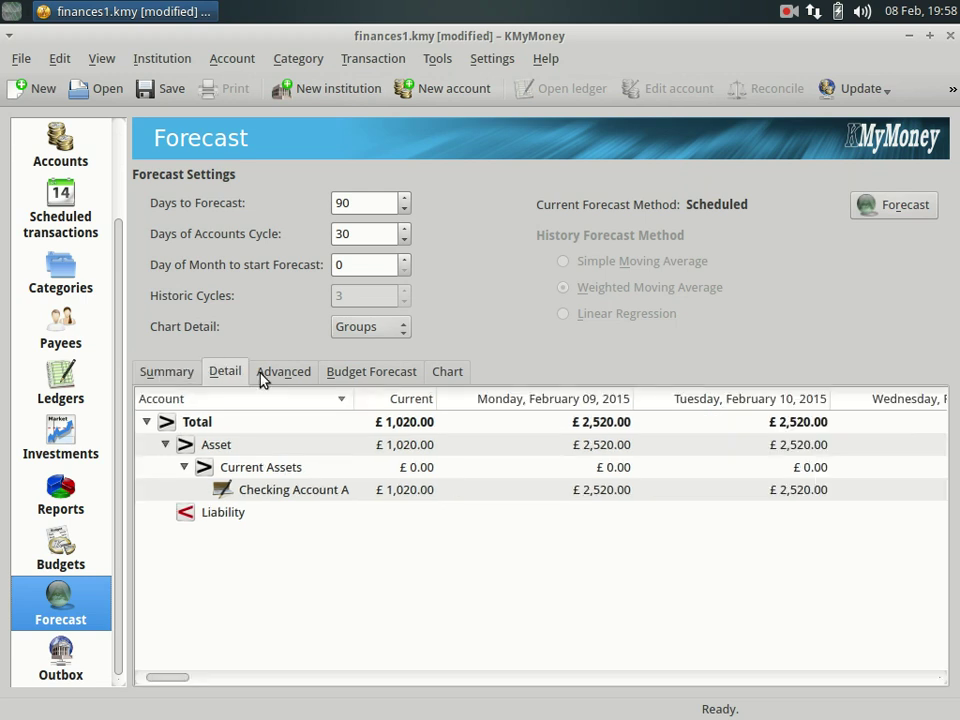
click(283, 376)
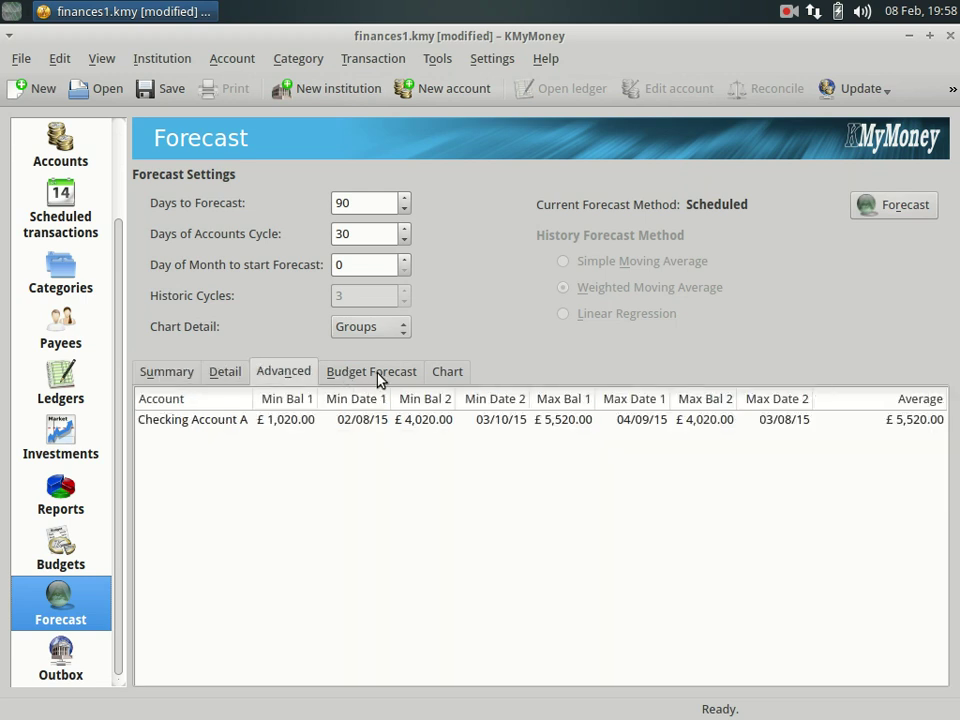
click(364, 377)
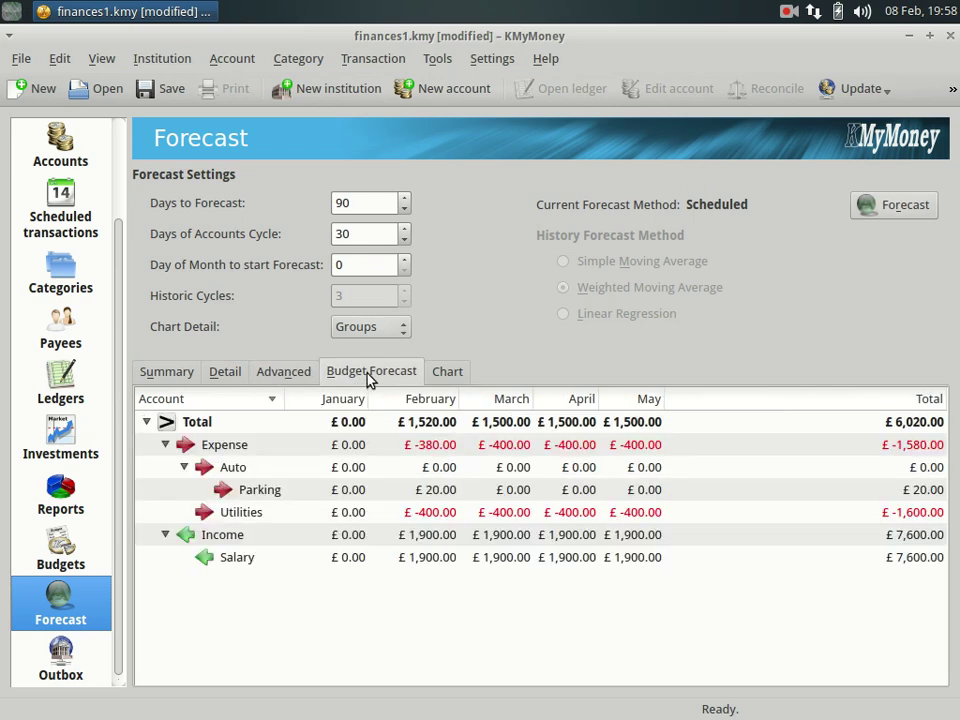
click(446, 374)
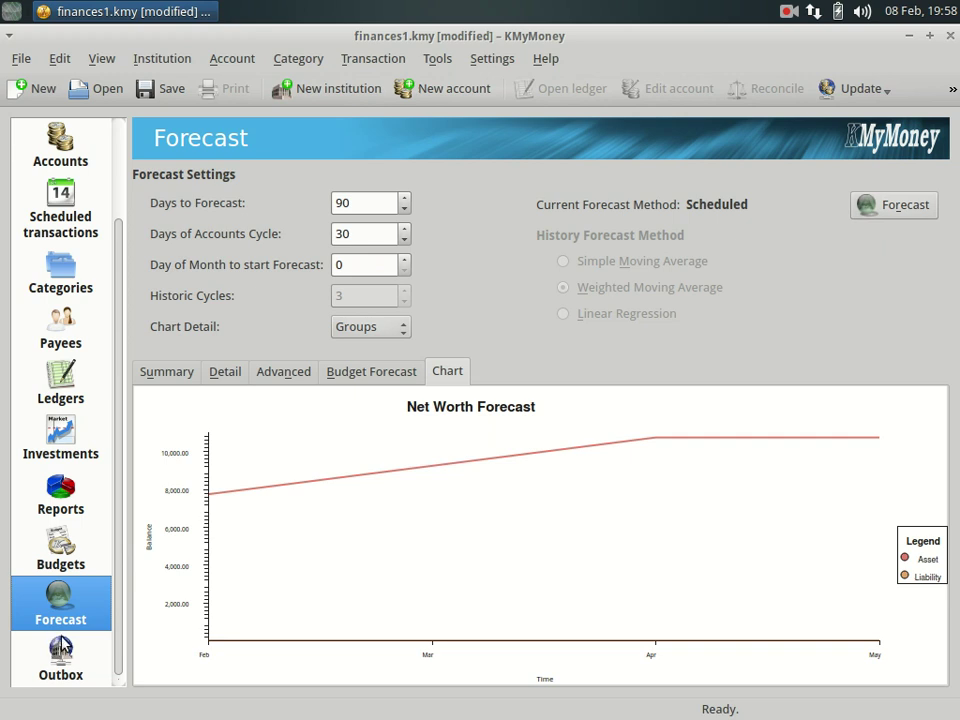
click(64, 664)
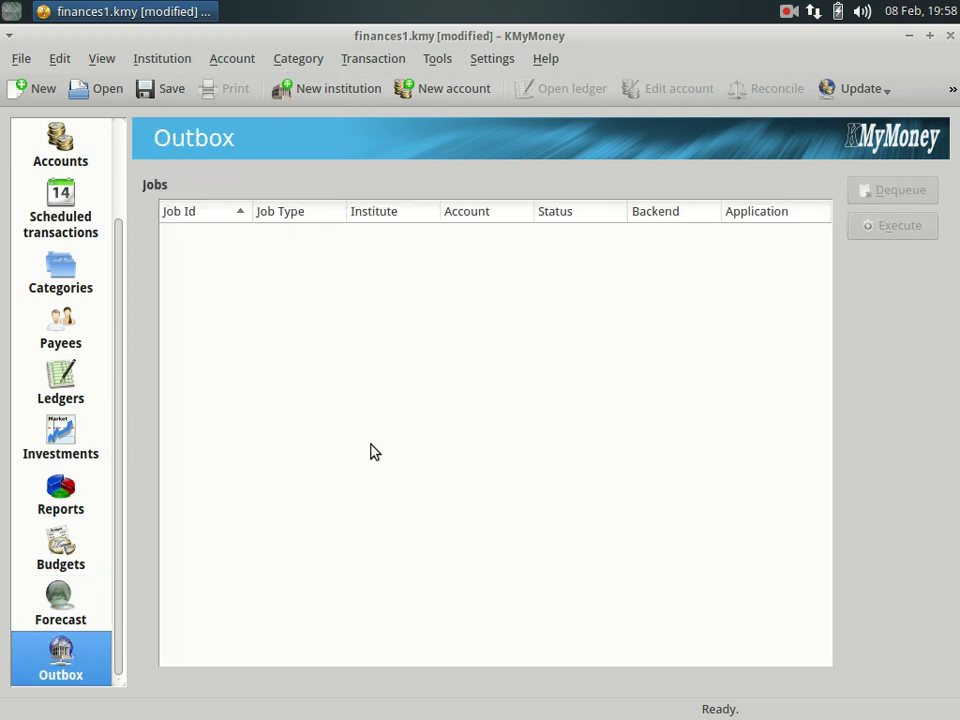
Return to the Home page summarising six asset accounts and £6,220.00 net worth.
drag(116, 465, 122, 332)
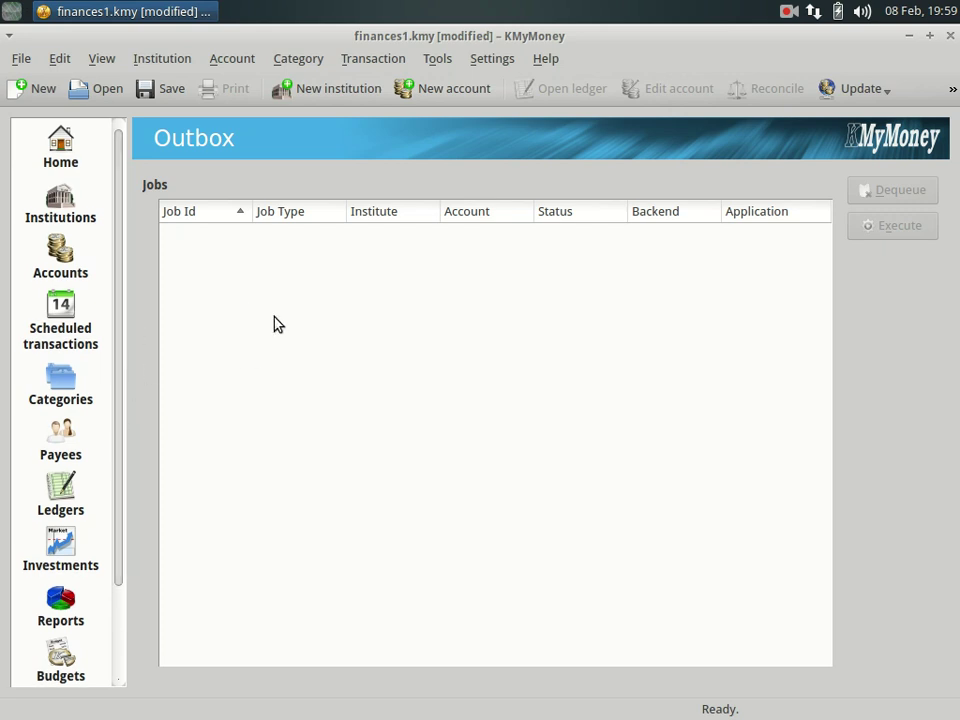
click(95, 165)
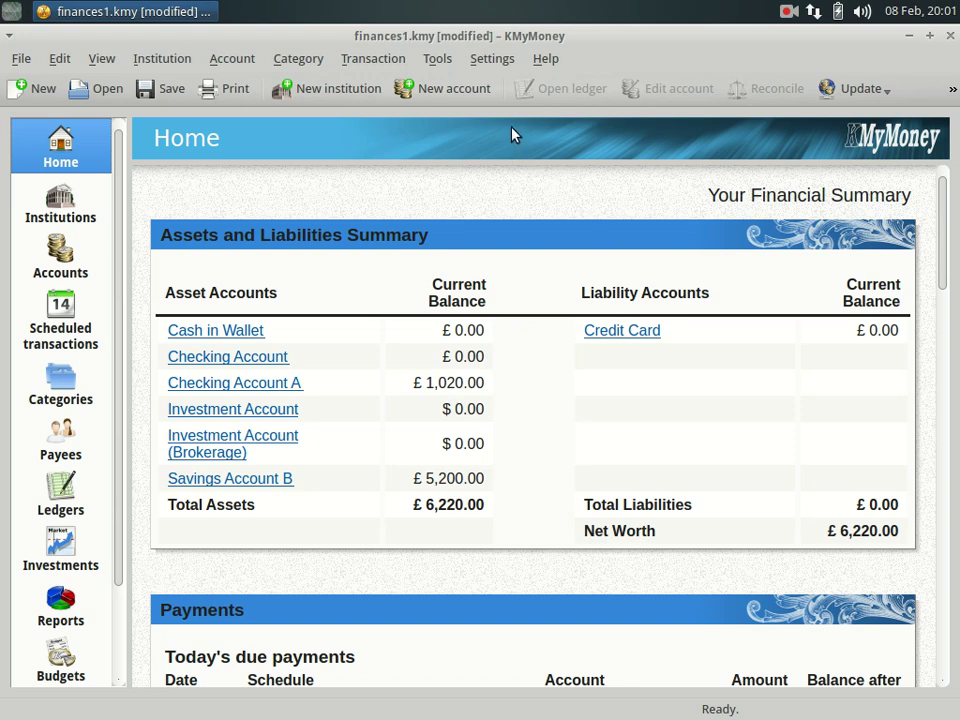
Check the encryption settings page in KMyMoney's configuration, then close it.
click(493, 60)
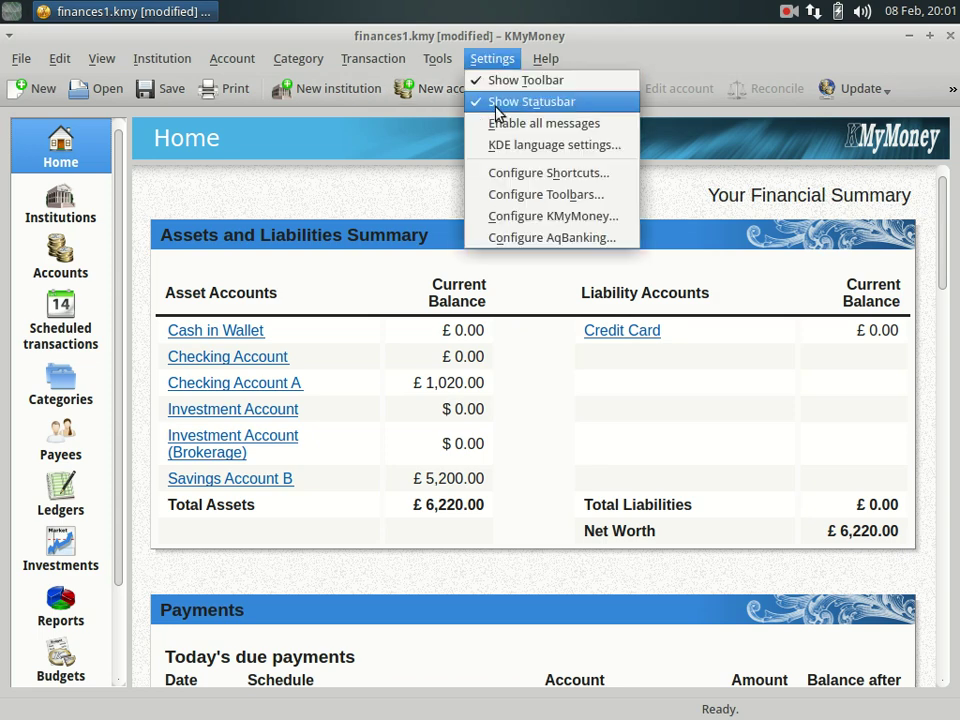
click(497, 216)
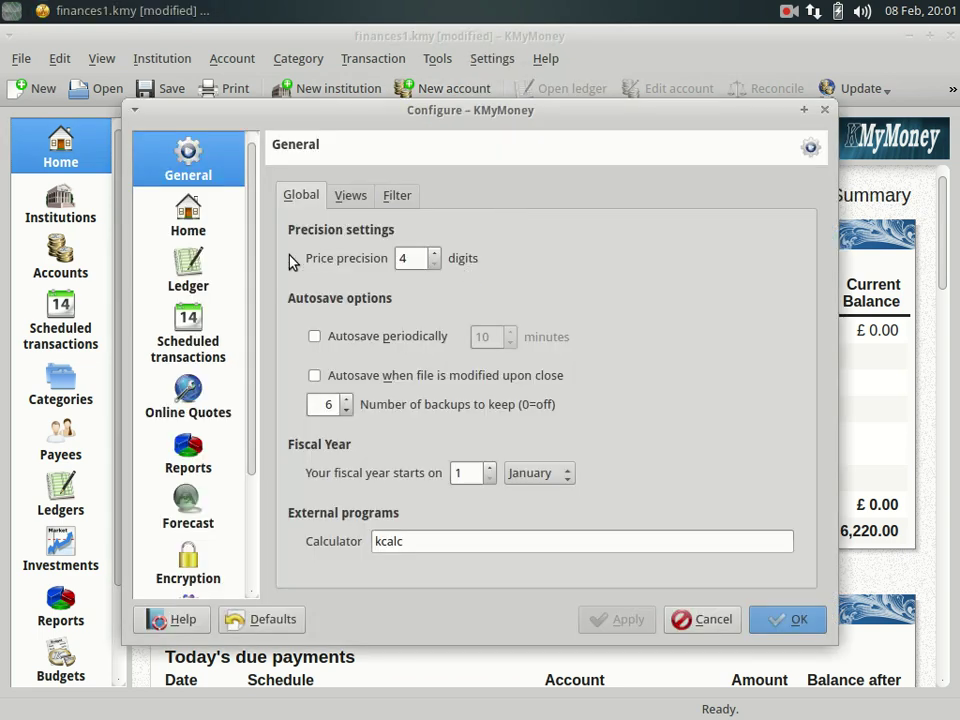
drag(253, 272, 250, 400)
click(191, 414)
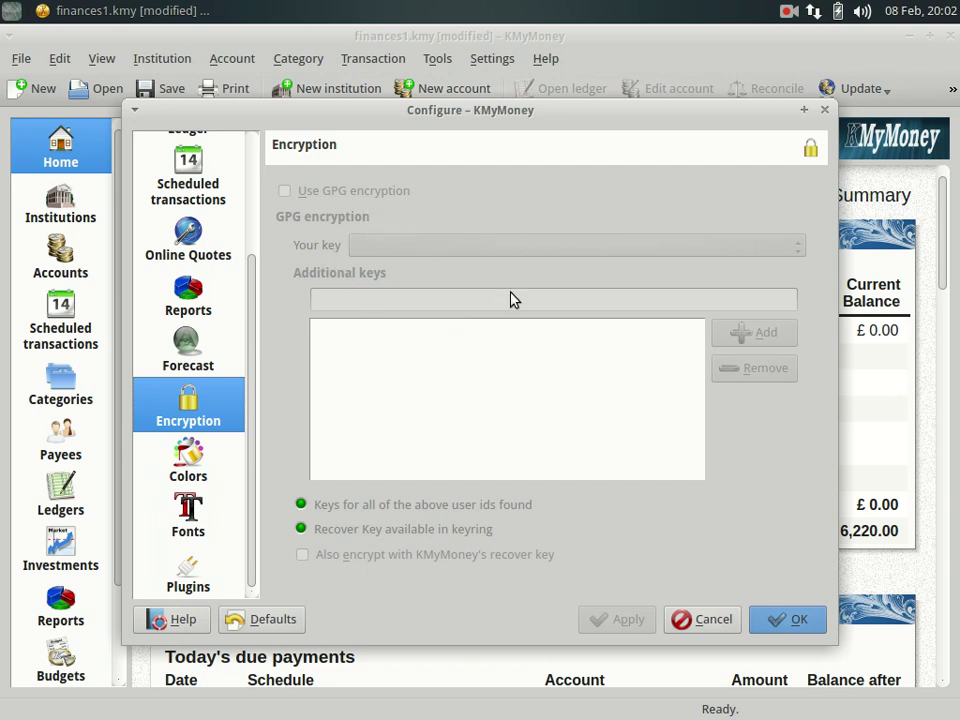
click(792, 622)
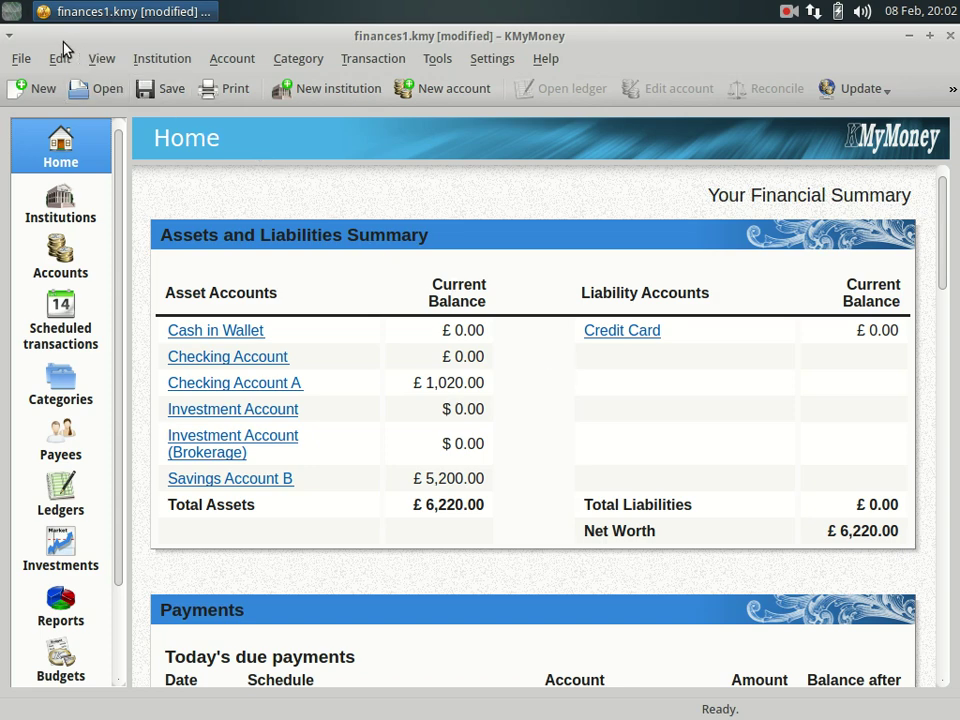
Launch Passwords and Keys by searching 'seahorse' in the Whisker menu.
click(16, 14)
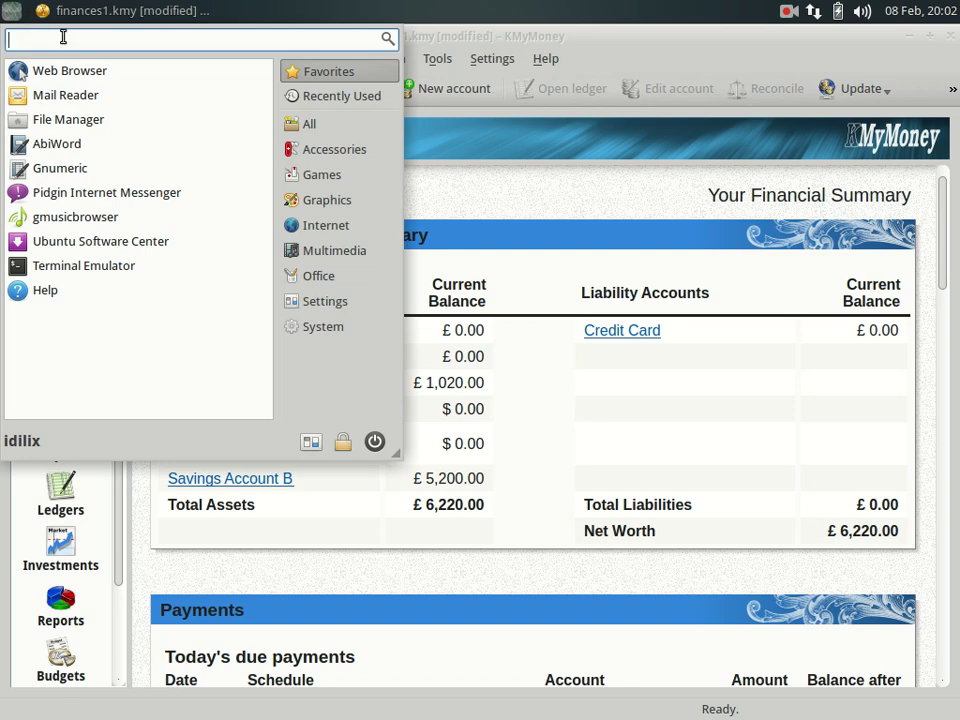
text(seaho)
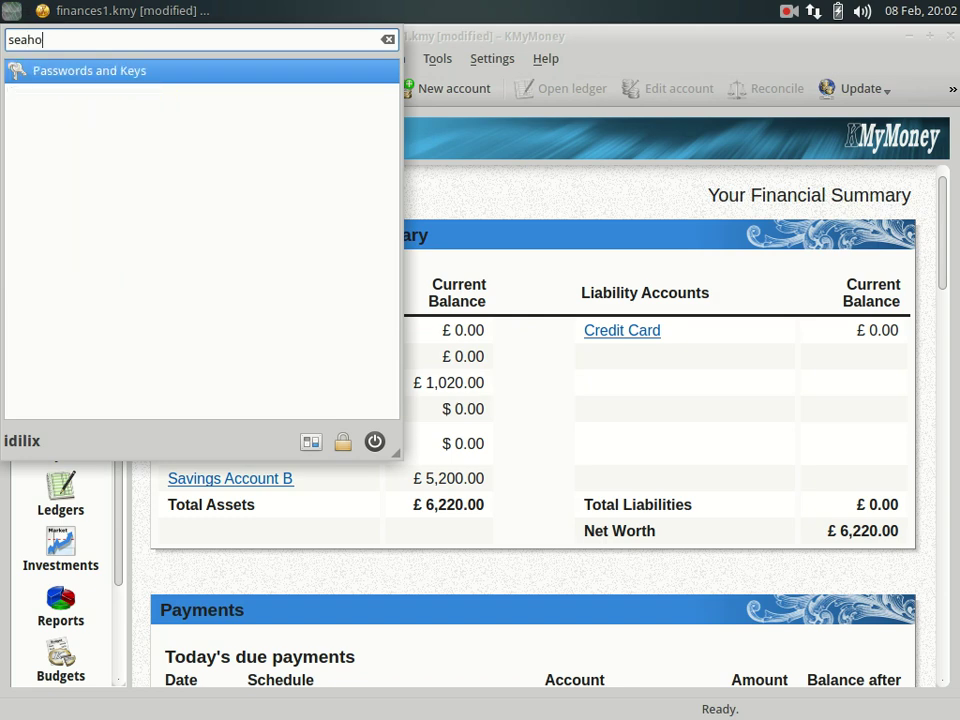
text(rse)
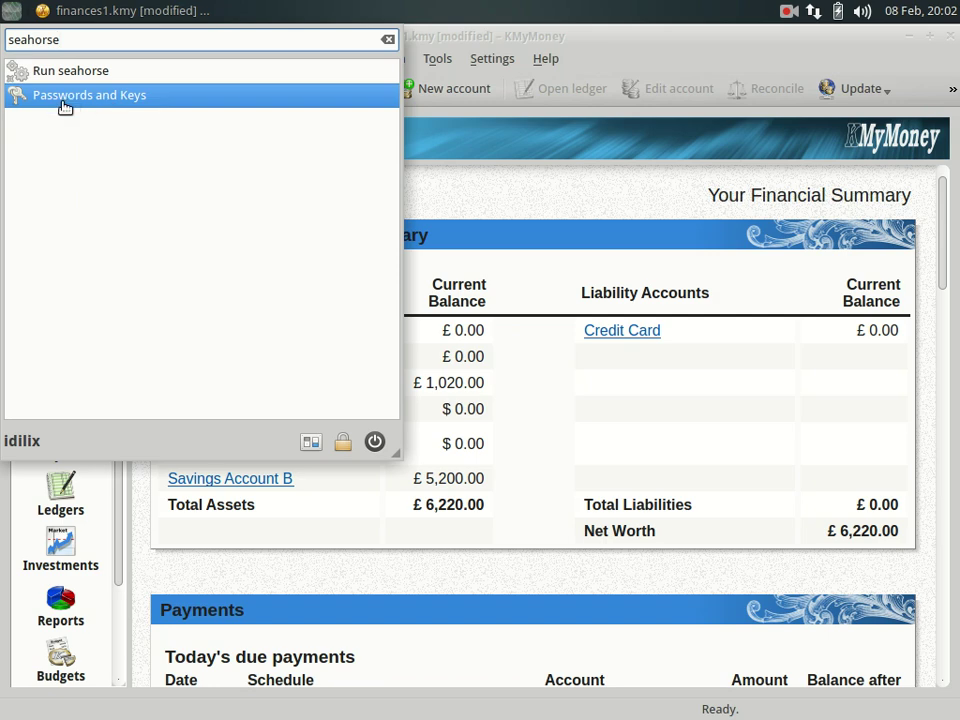
click(64, 106)
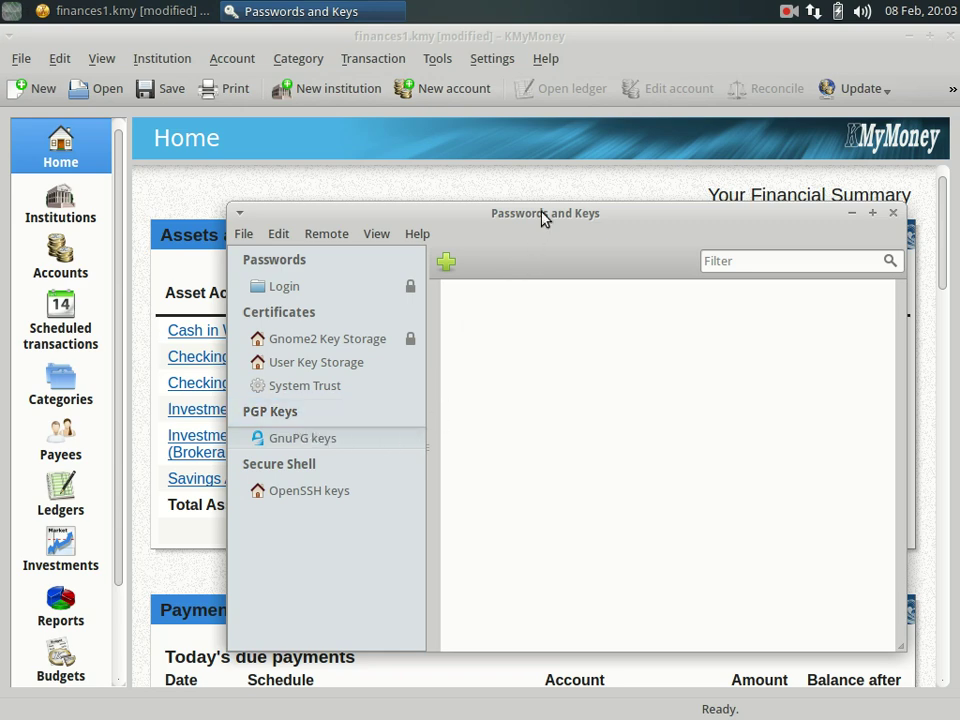
Move the Passwords and Keys window, then pick PGP Key as the new item type to reach the details form.
drag(542, 216, 497, 162)
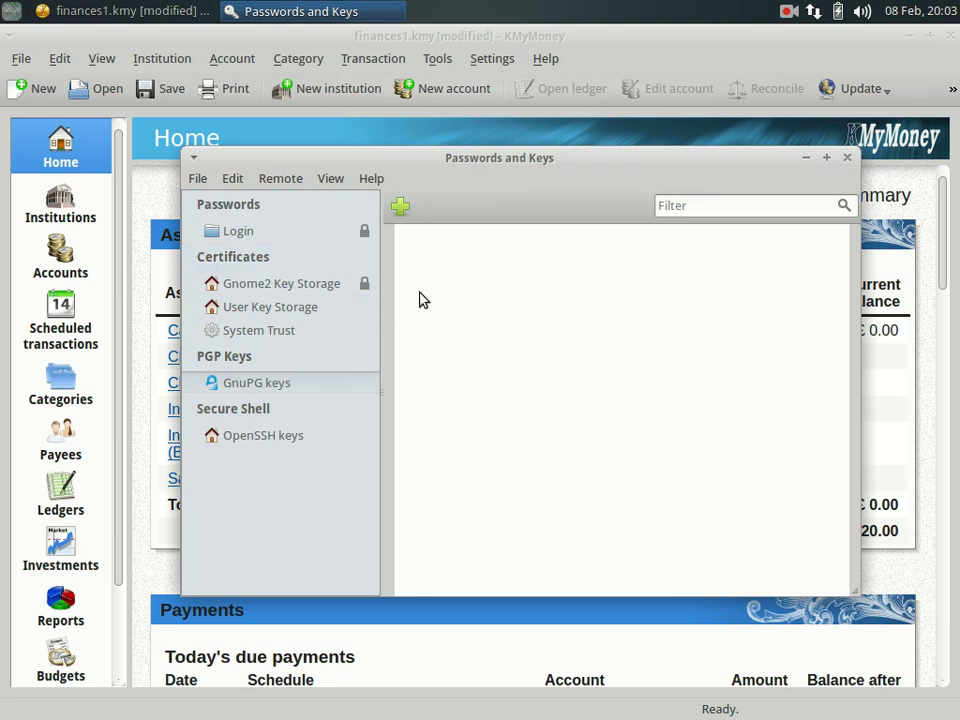
click(401, 210)
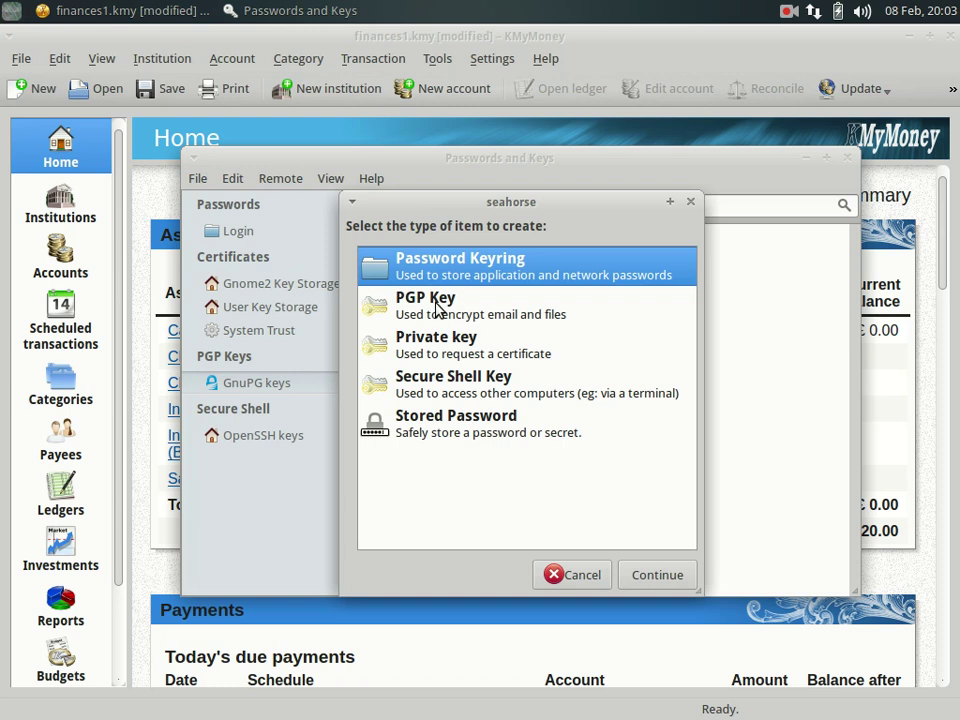
click(437, 308)
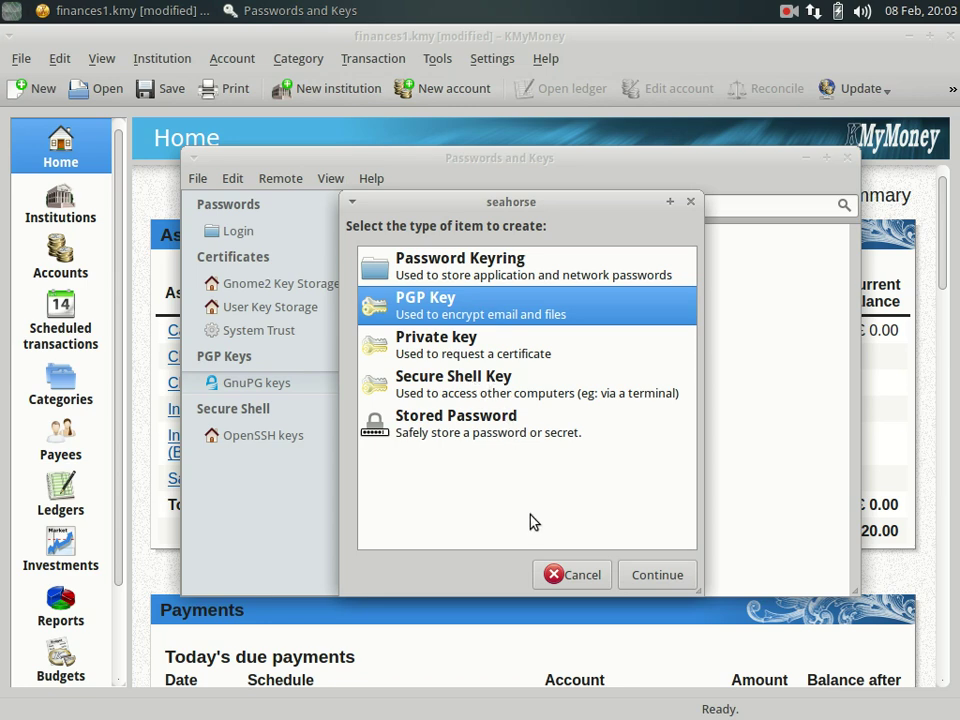
click(657, 574)
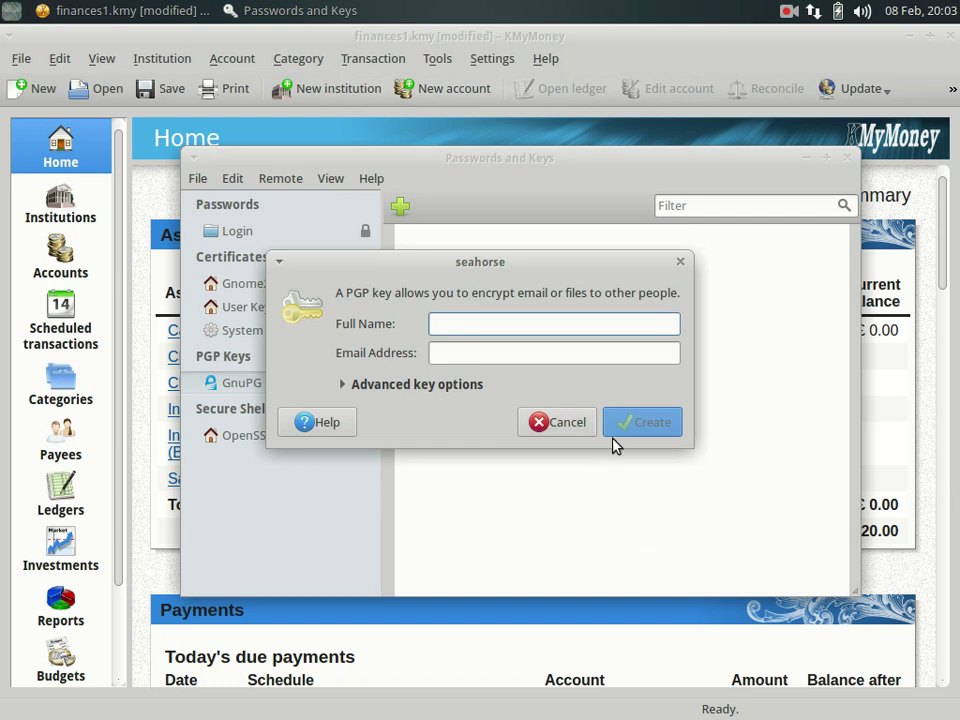
Enter the key owner's full name and e-mail address, show advanced key options, and create the key.
text(Idilix)
click(538, 358)
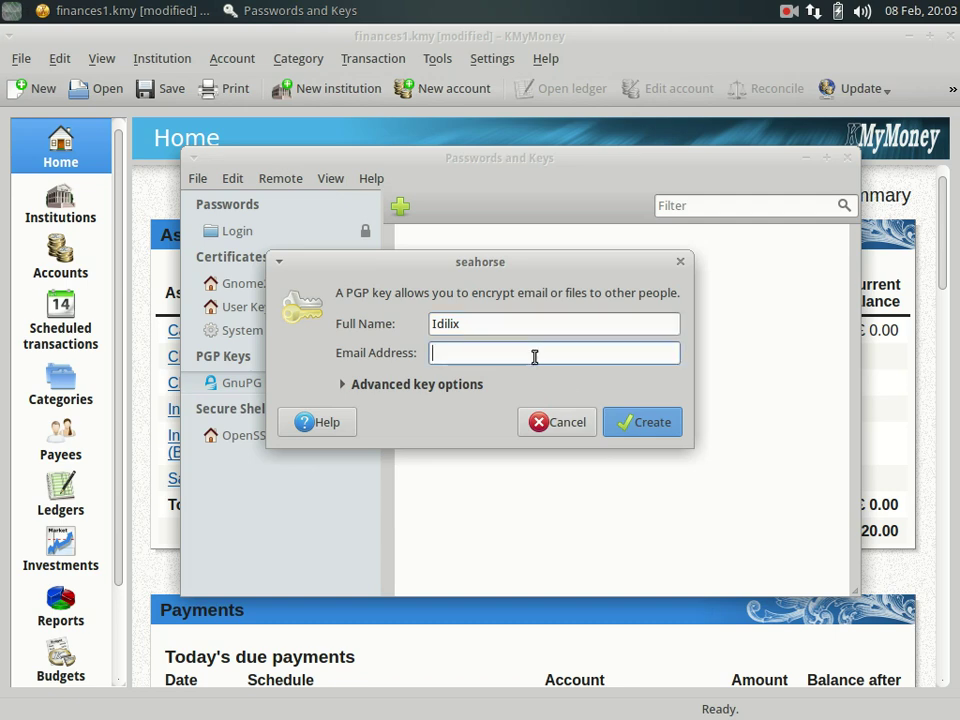
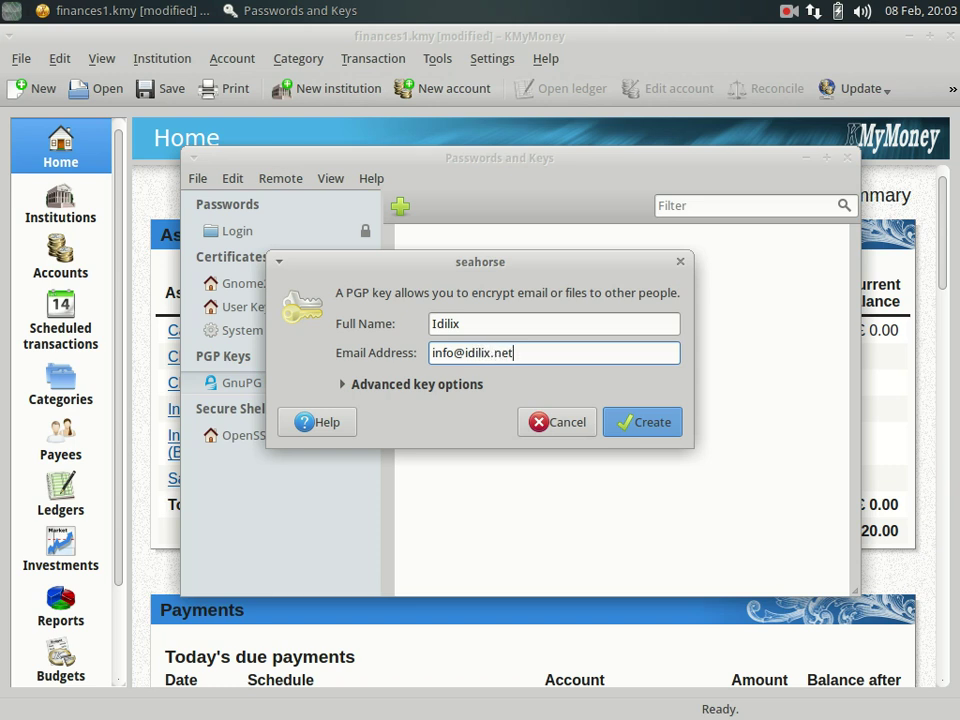
click(415, 385)
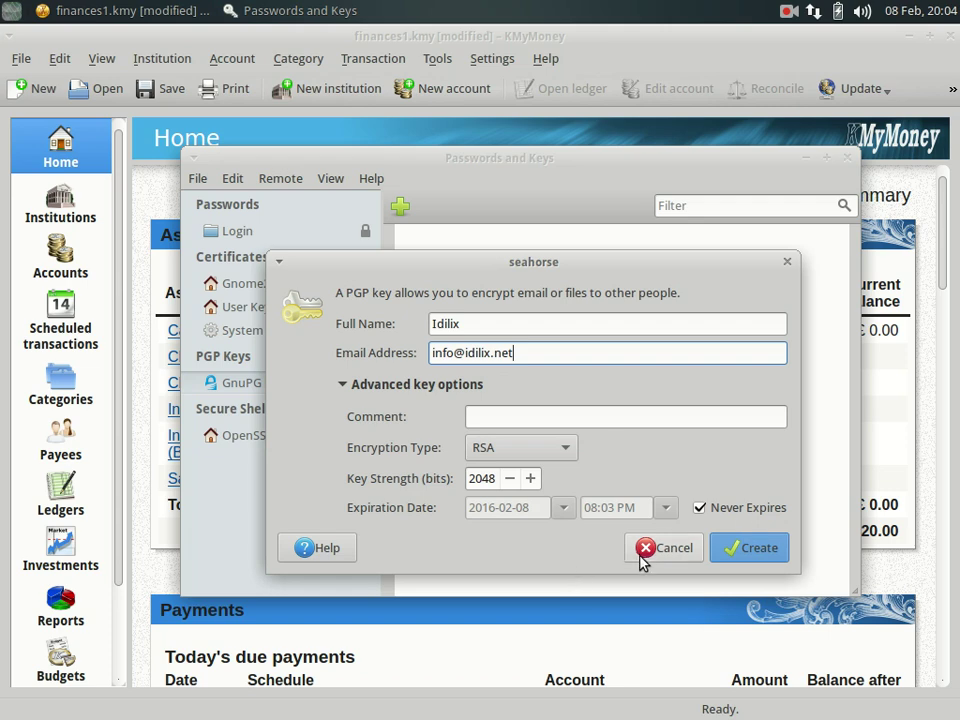
click(740, 558)
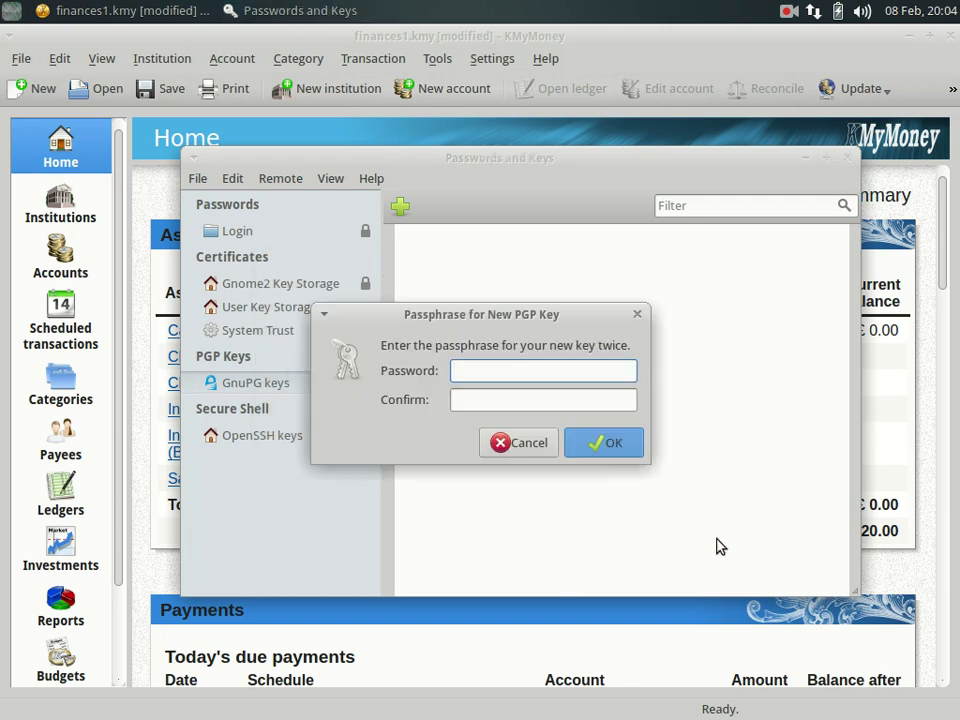
Protect the new PGP key with a passphrase entered twice.
text(******)
click(546, 398)
text(******)
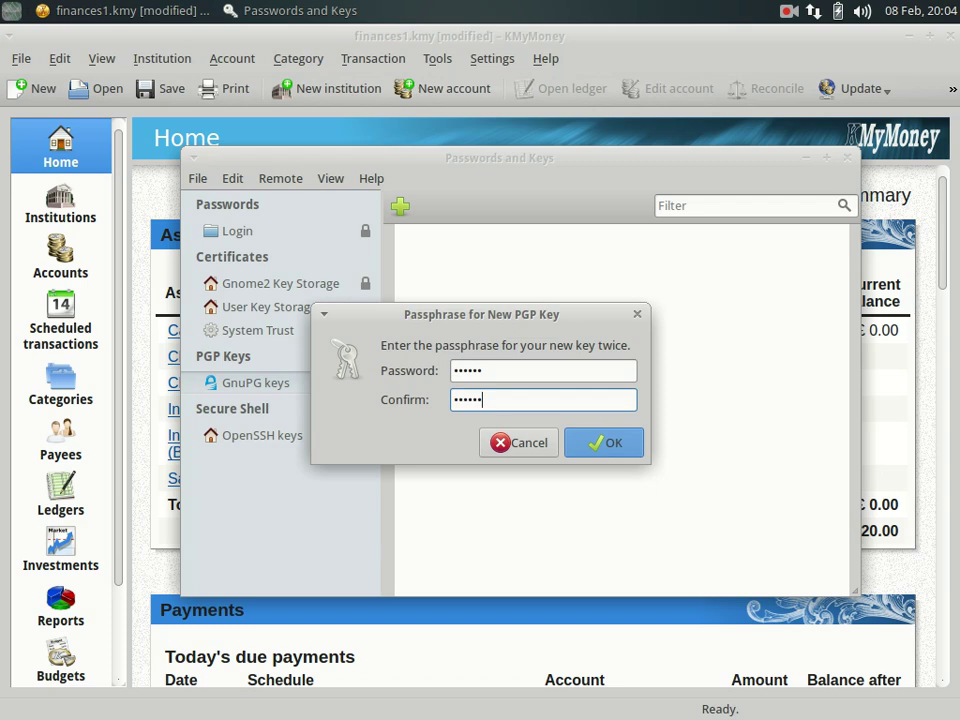
click(609, 442)
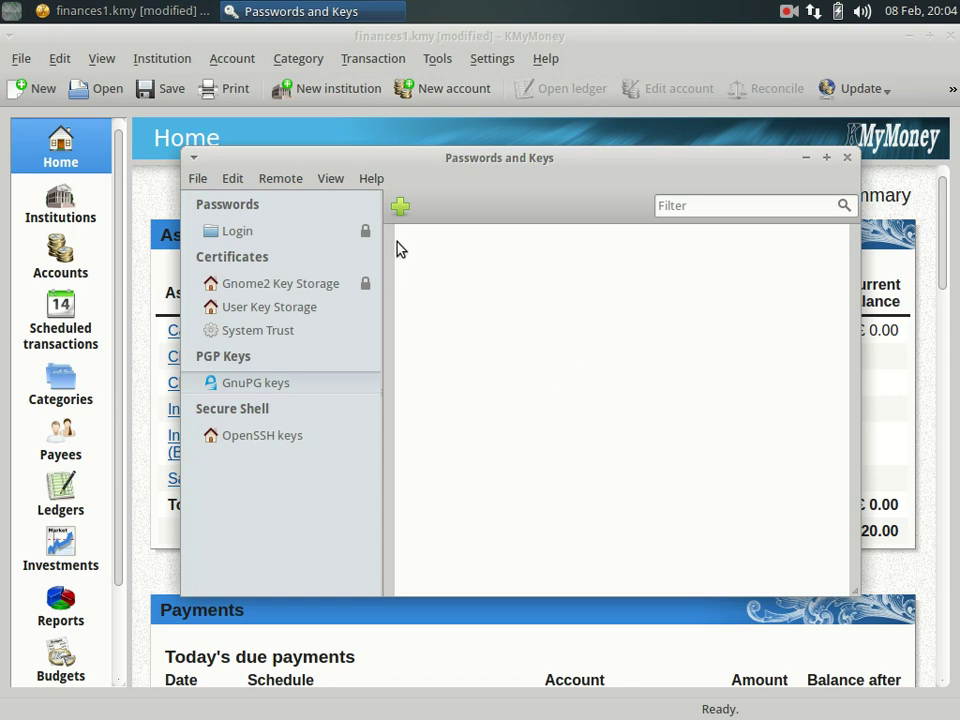
Raise the finances1.kmy KMyMoney window from the taskbar.
click(178, 14)
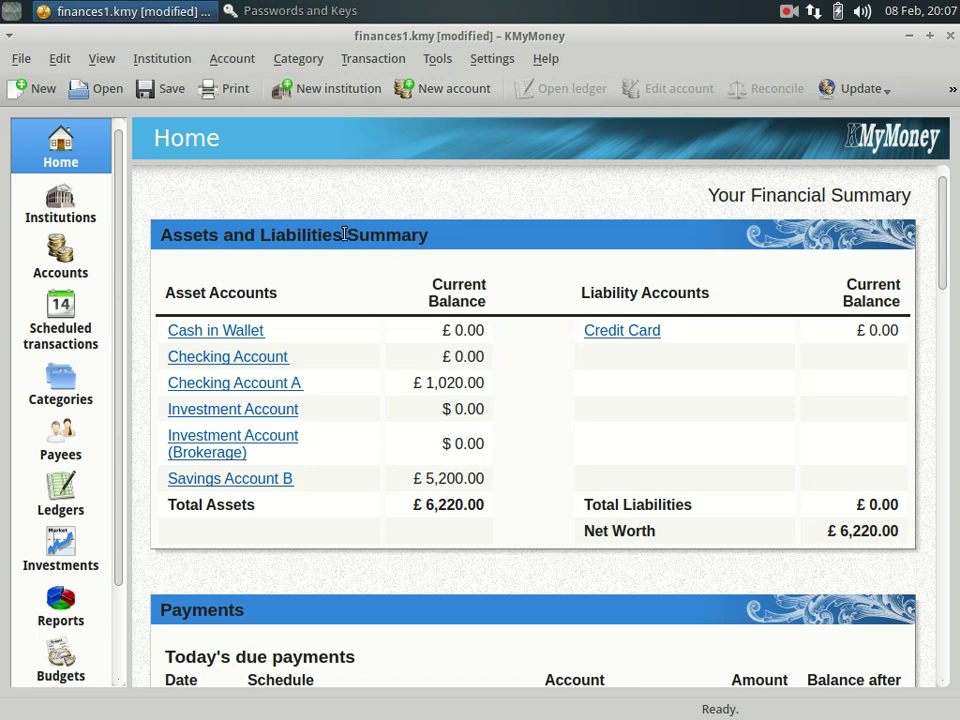
Open File > Import > QIF, ready to import fakeaccount.qif from Downloads.
click(20, 59)
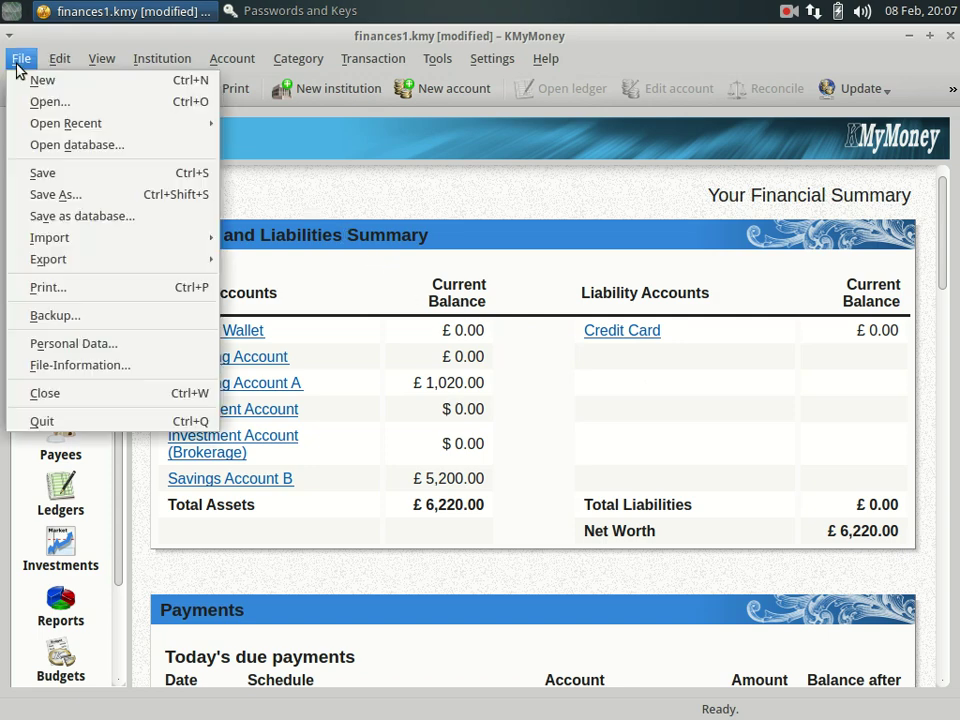
mouse_move(70, 240)
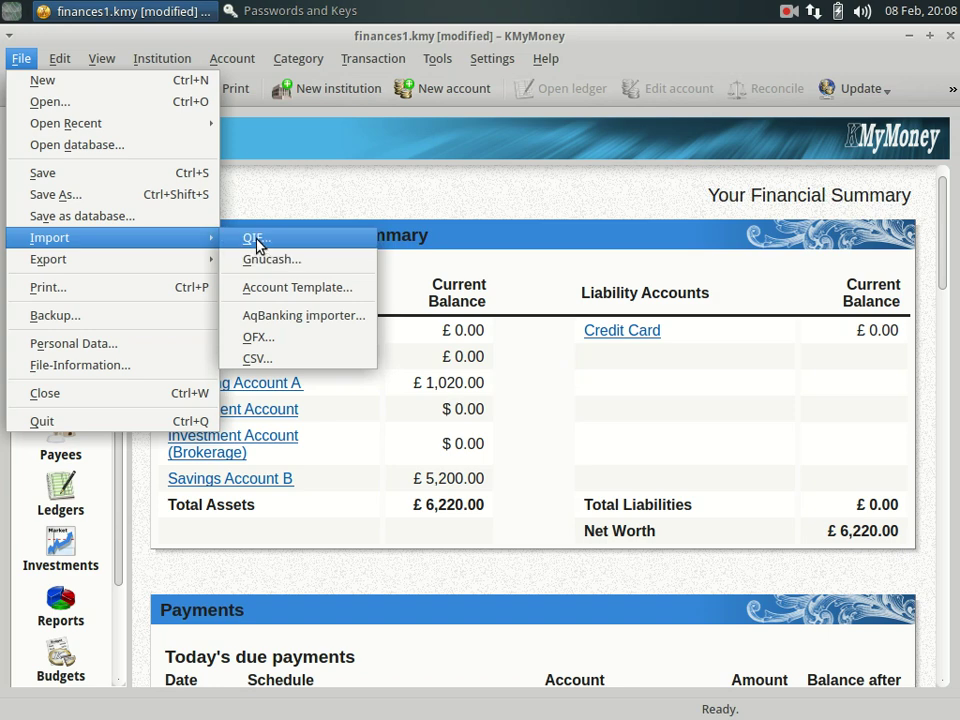
click(256, 240)
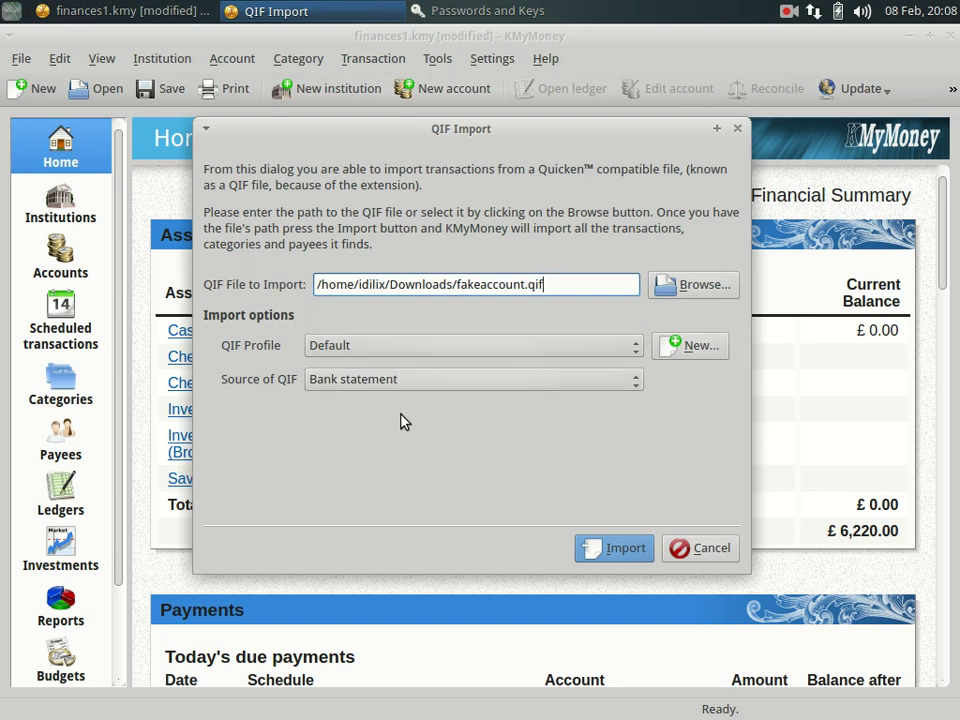
Import fakeaccount.qif with %m %d %y dates, adding 8 transactions, then open Checking Account A.
drag(456, 287, 585, 289)
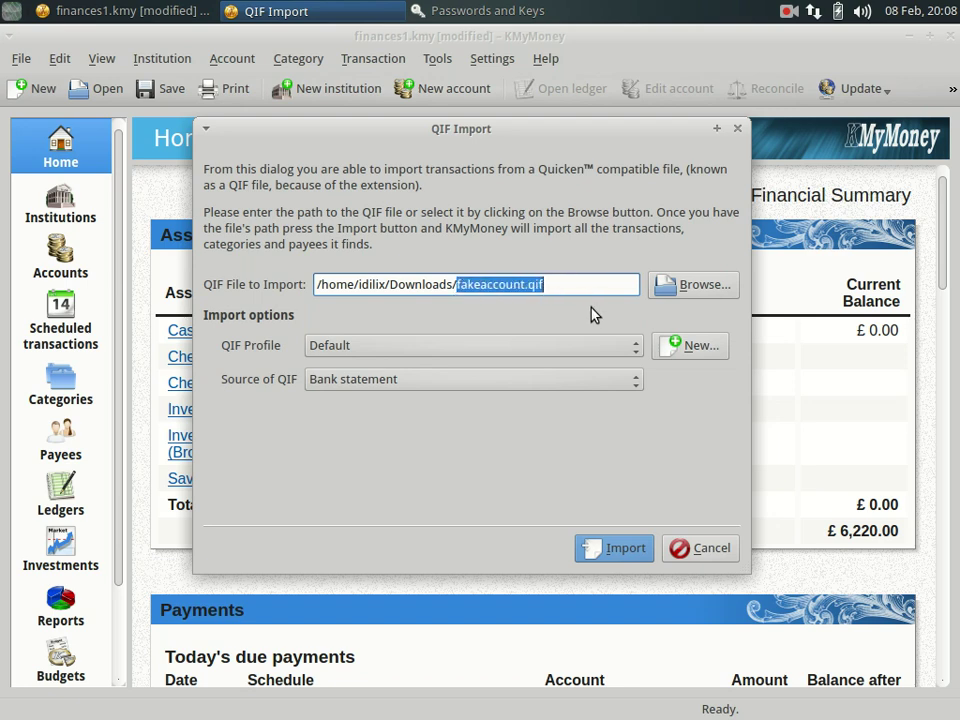
click(598, 549)
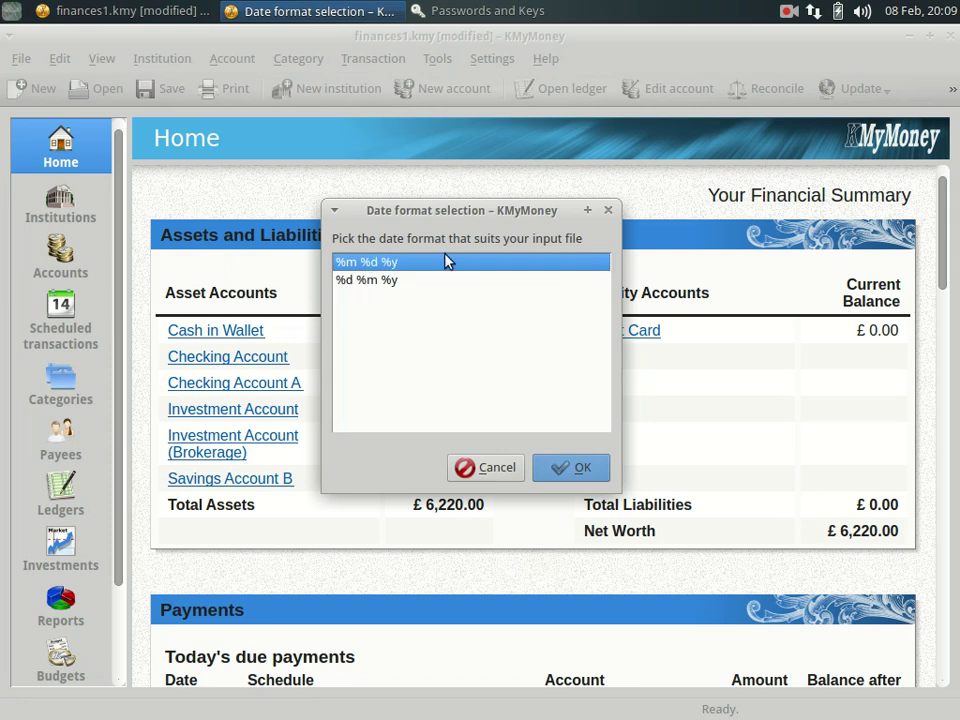
click(573, 468)
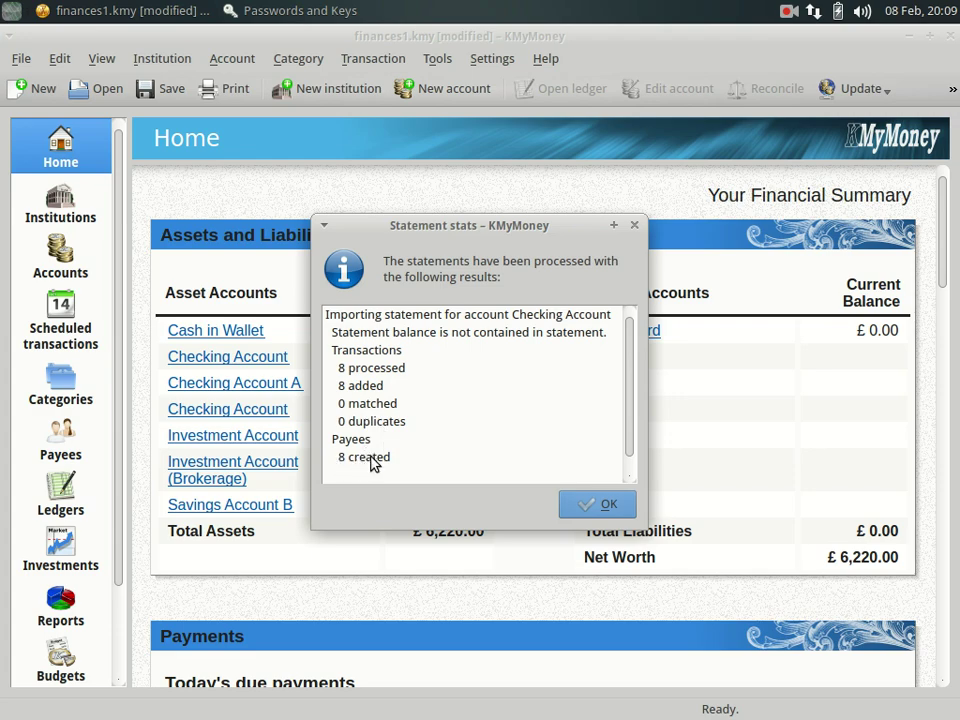
click(590, 505)
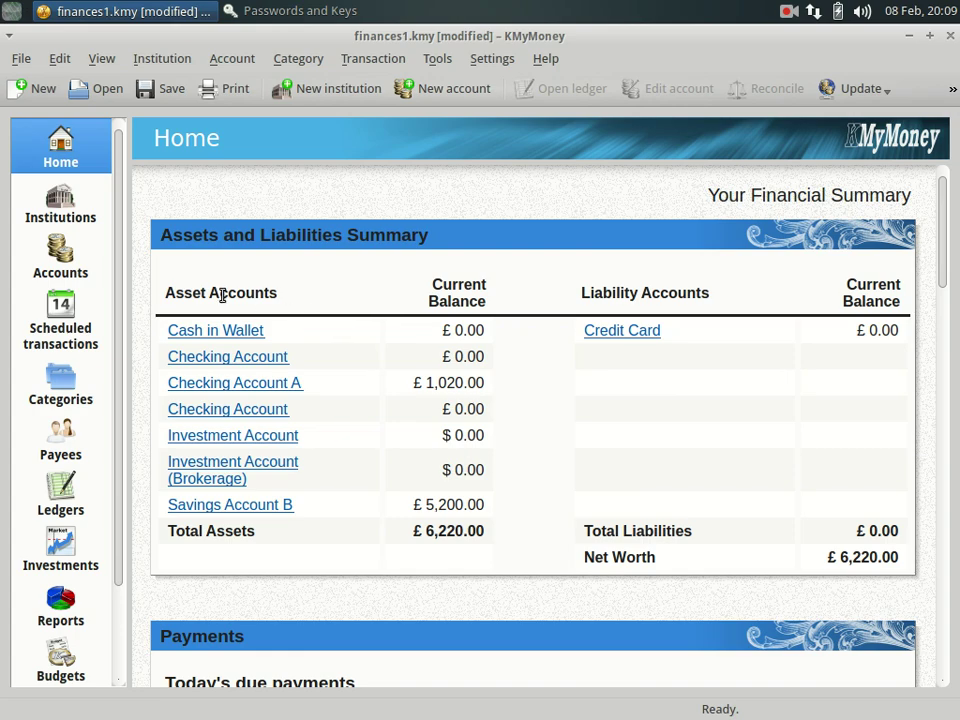
click(193, 384)
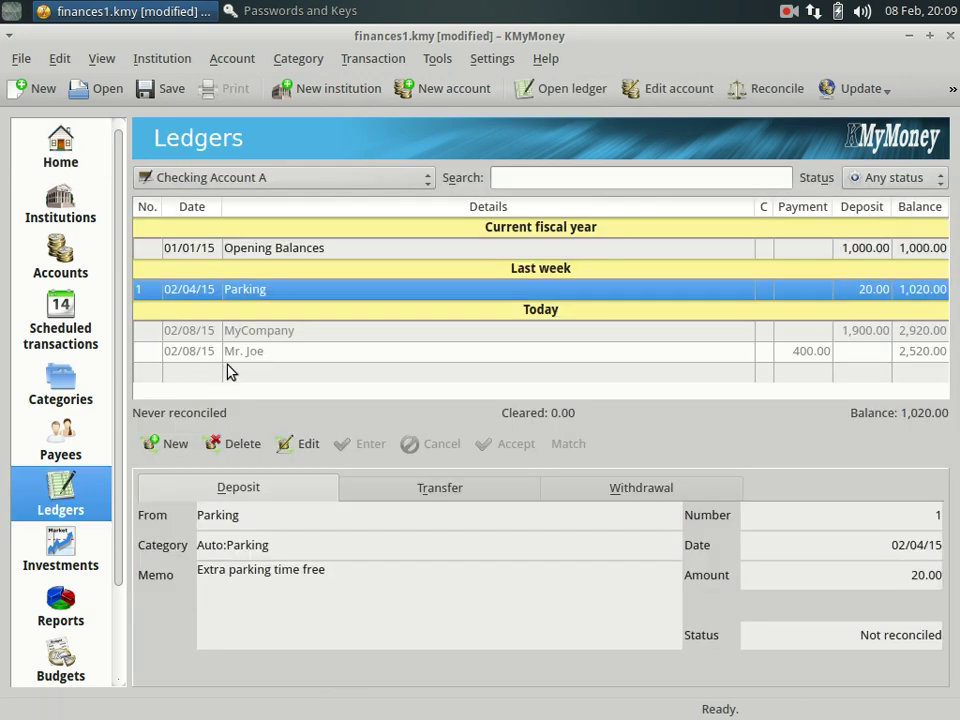
Return to the Home summary with Ctrl+1, showing Checking Account A at £1,020.00.
key(ctrl+1)
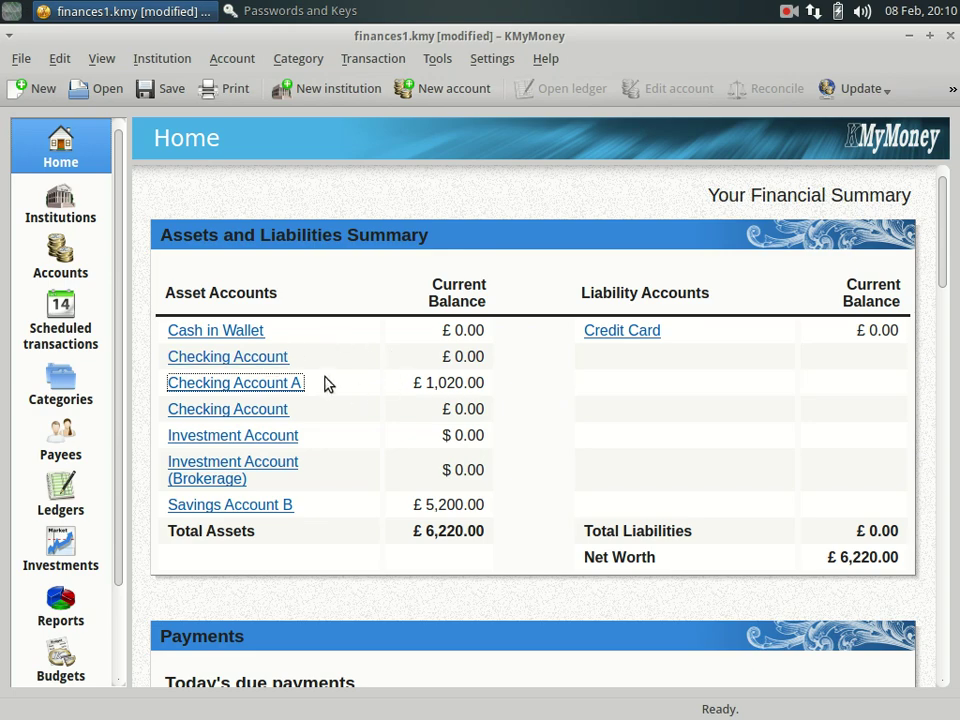
Open the empty Checking Account ledger under Current Assets from the Accounts view.
click(78, 262)
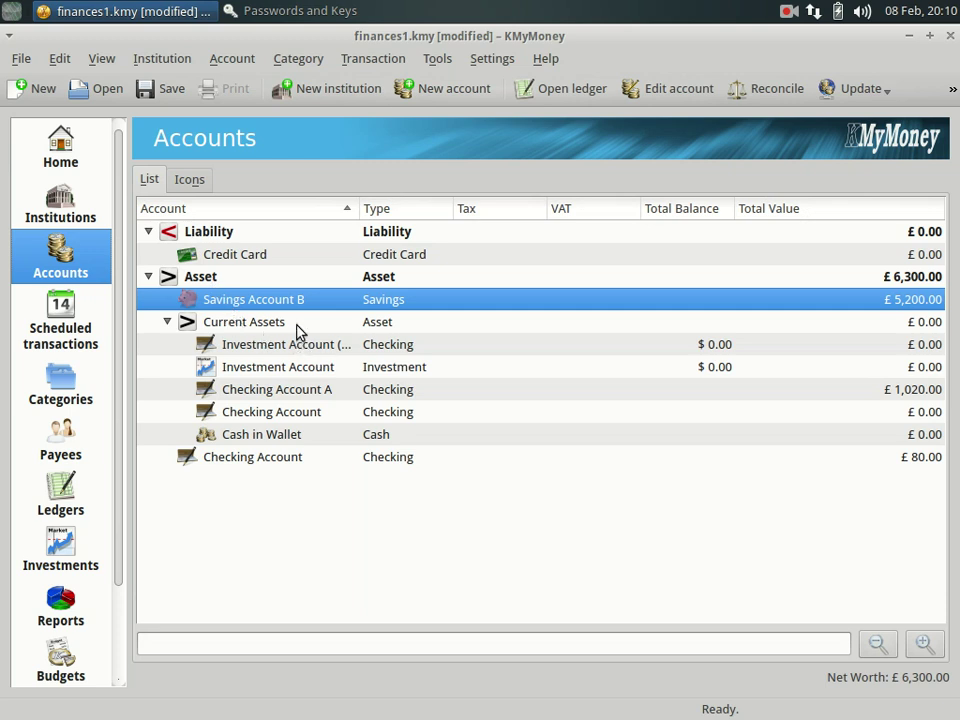
click(237, 413)
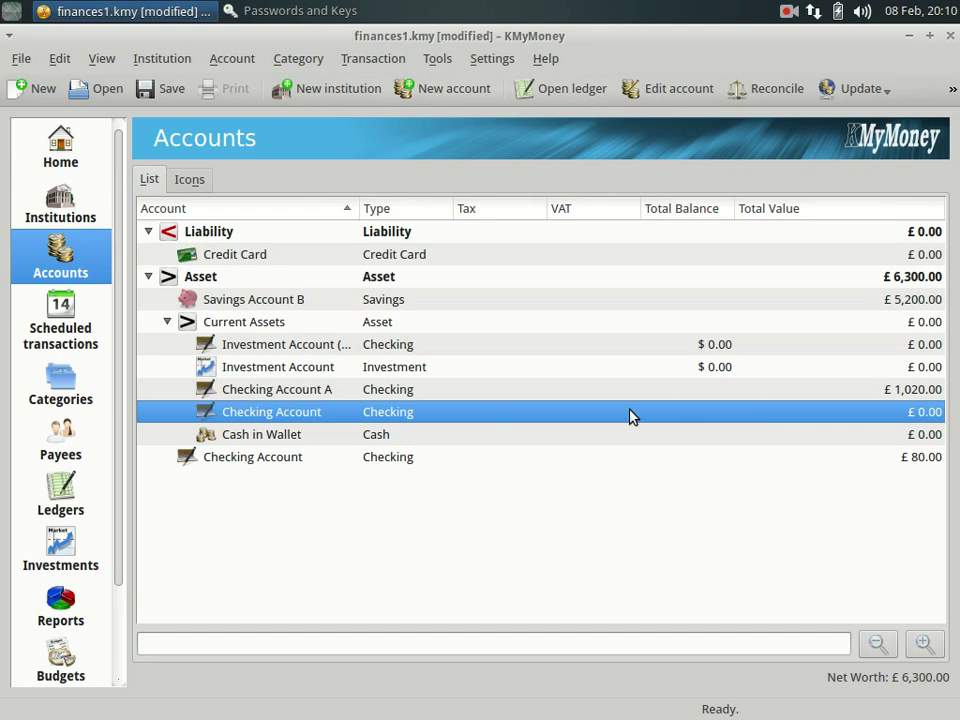
double_click(290, 418)
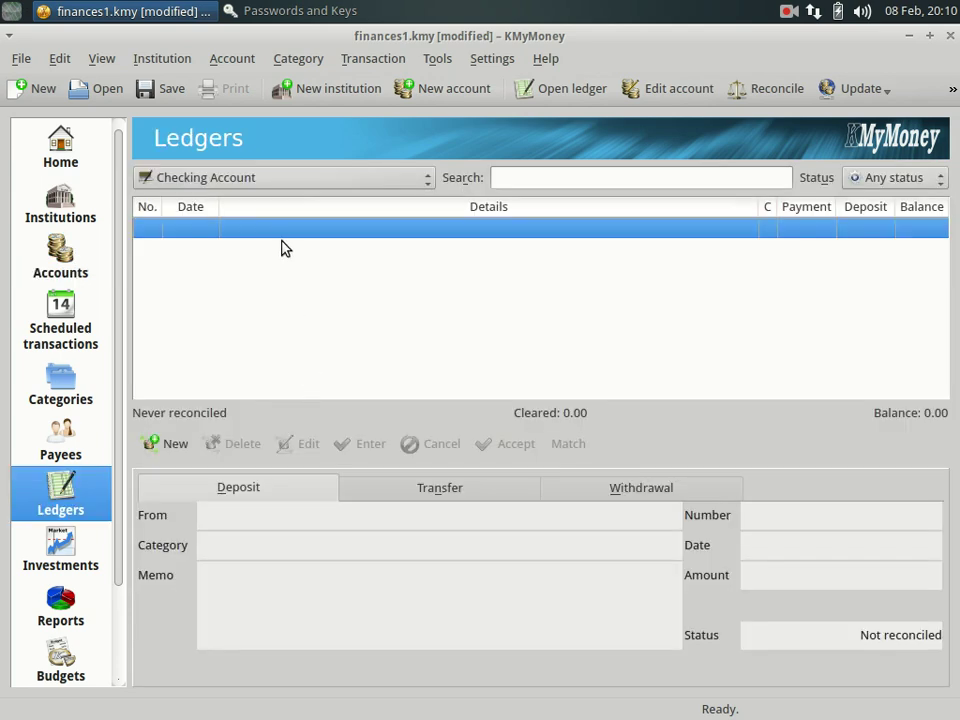
click(272, 182)
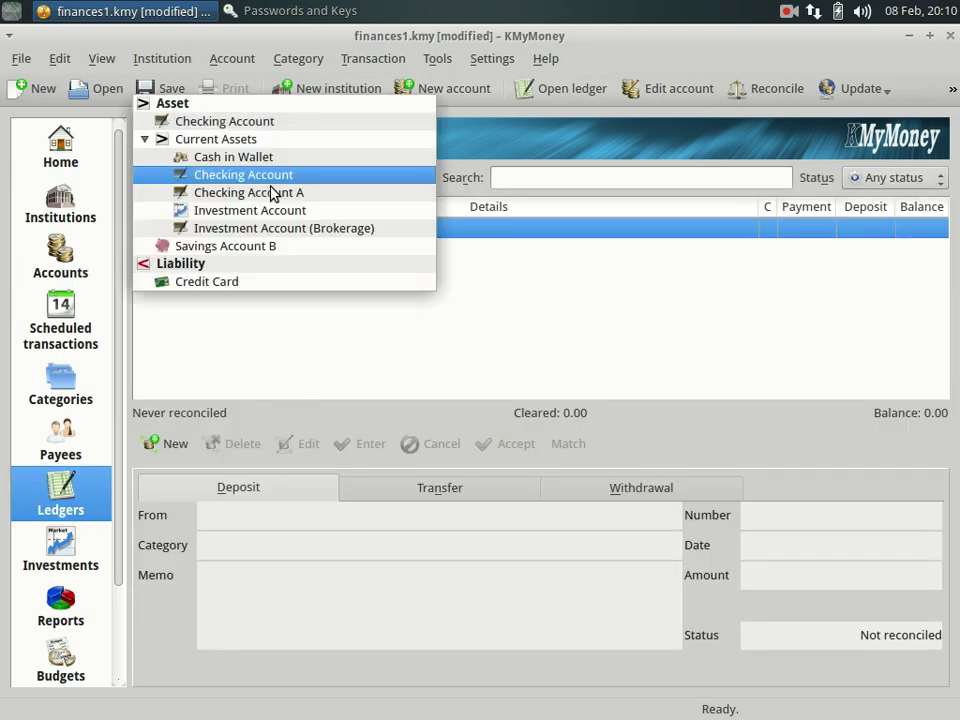
Switch the ledger's account selector to the top-level Checking Account.
click(231, 121)
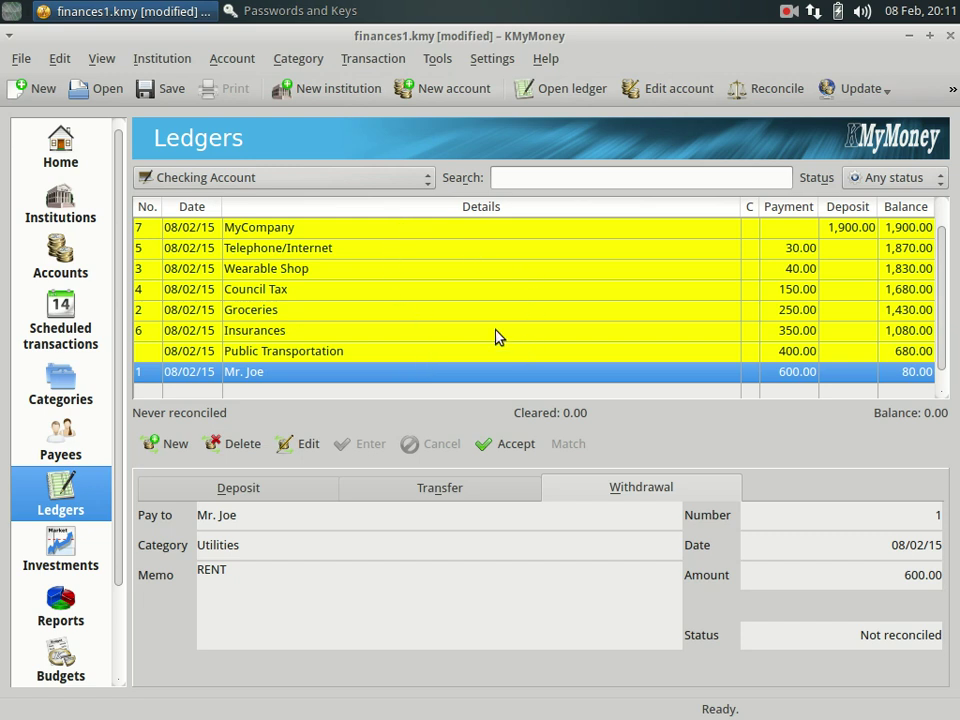
Mark the MyCompany, Telephone/Internet, Wearable Shop and Council Tax transactions as cleared.
click(314, 235)
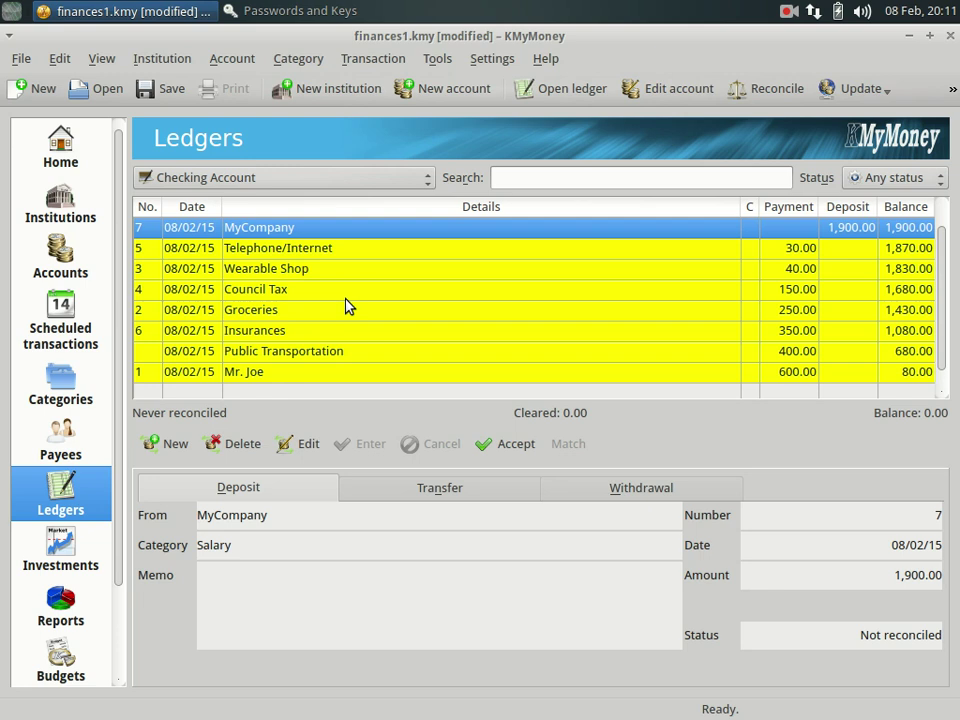
click(513, 454)
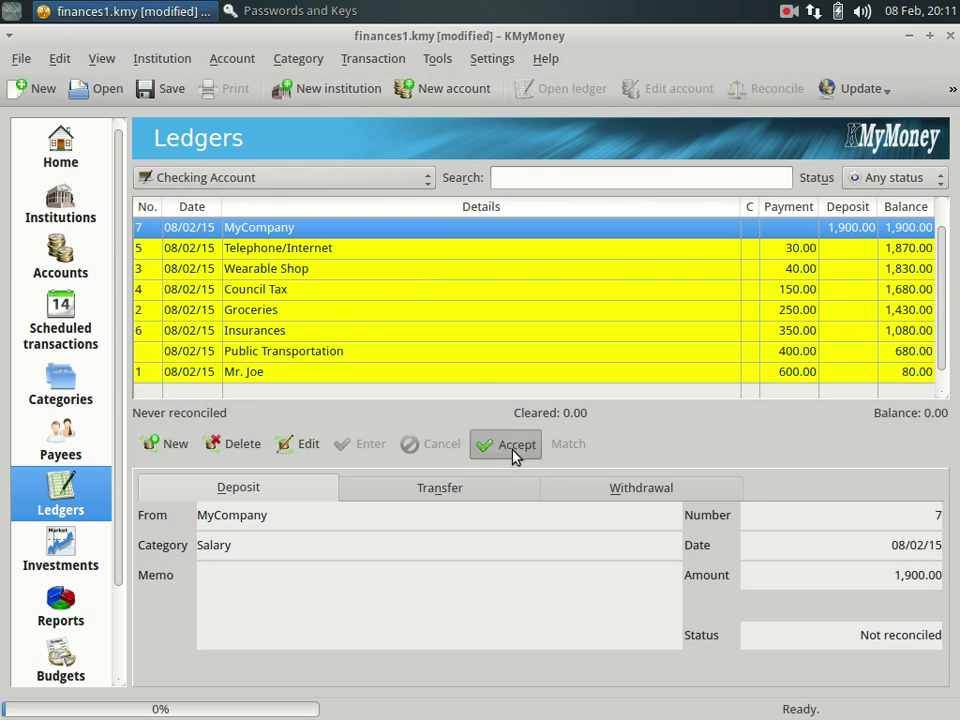
click(320, 252)
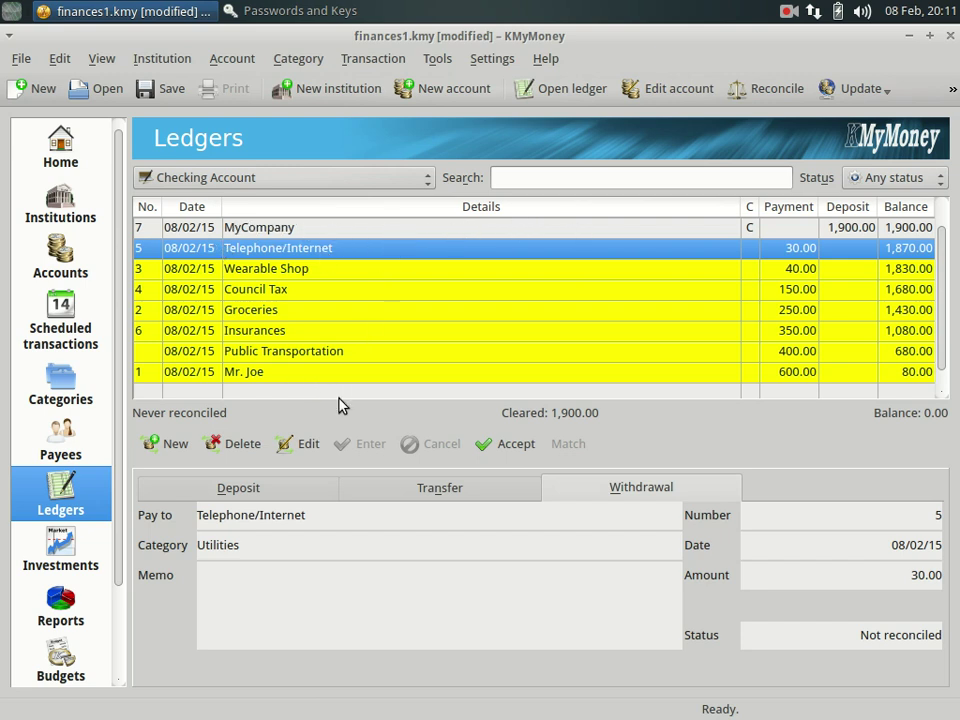
click(487, 455)
click(315, 268)
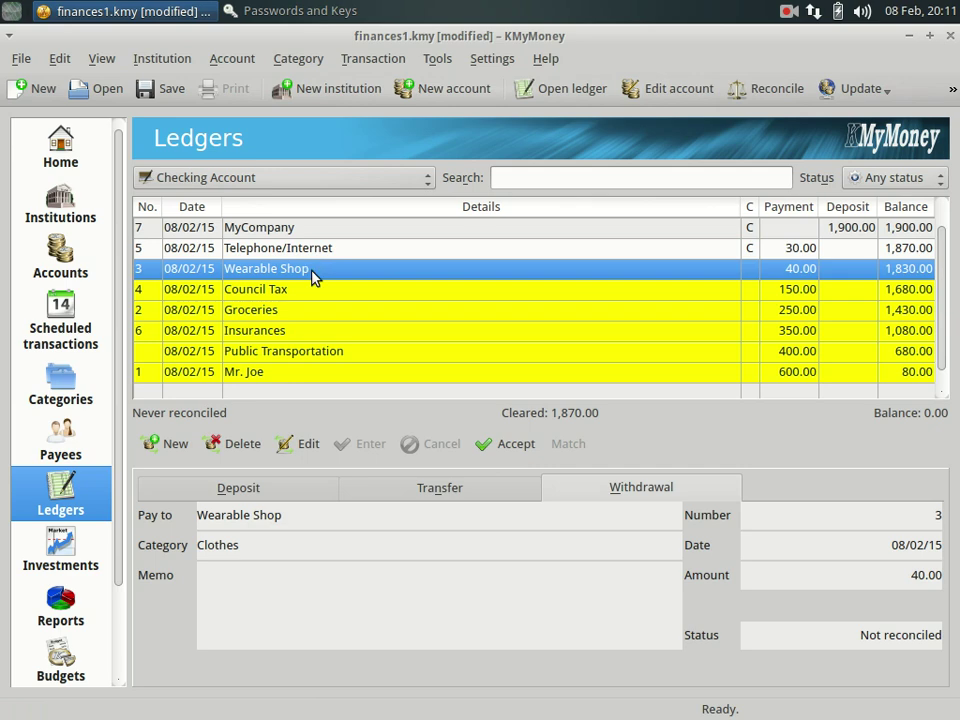
click(489, 452)
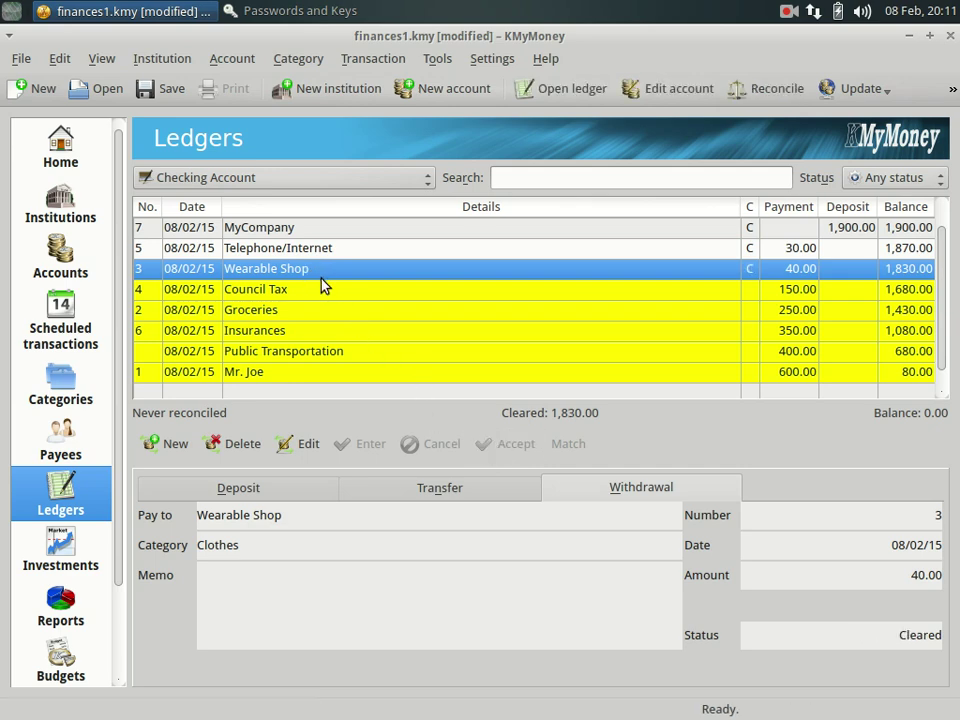
click(333, 298)
click(489, 444)
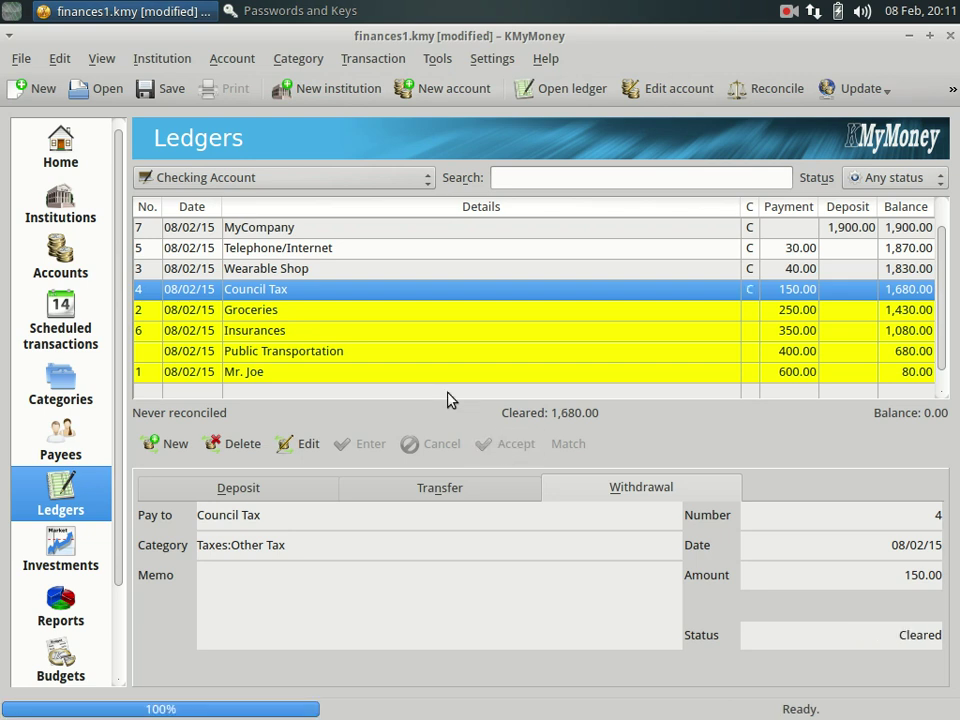
Mark the Groceries, Insurances, Public Transportation and rent transactions as cleared.
click(340, 320)
click(510, 448)
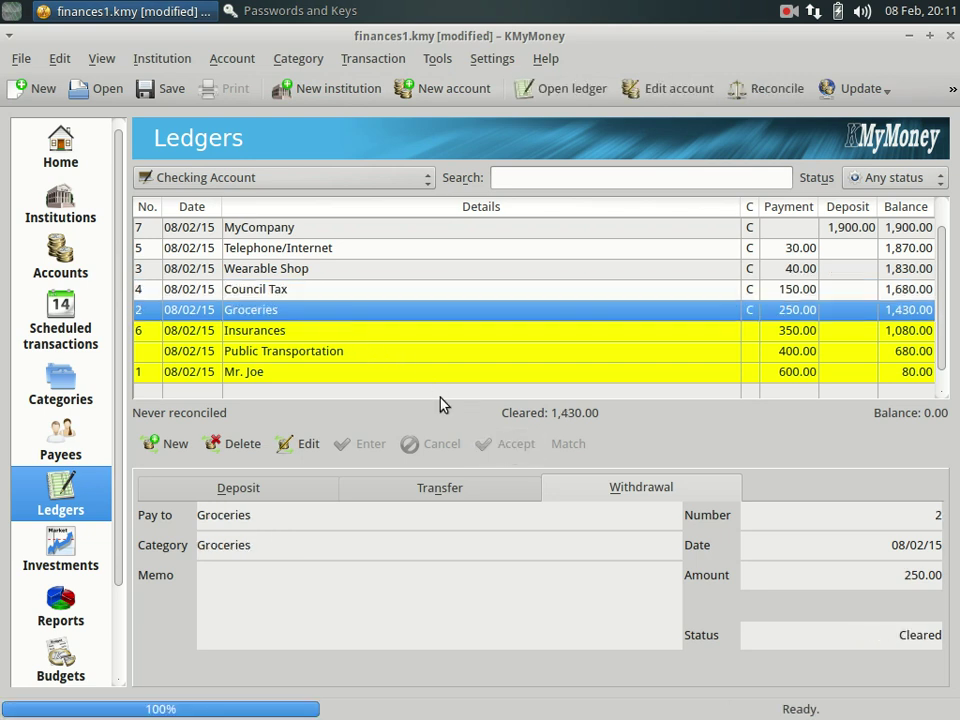
click(364, 336)
click(488, 444)
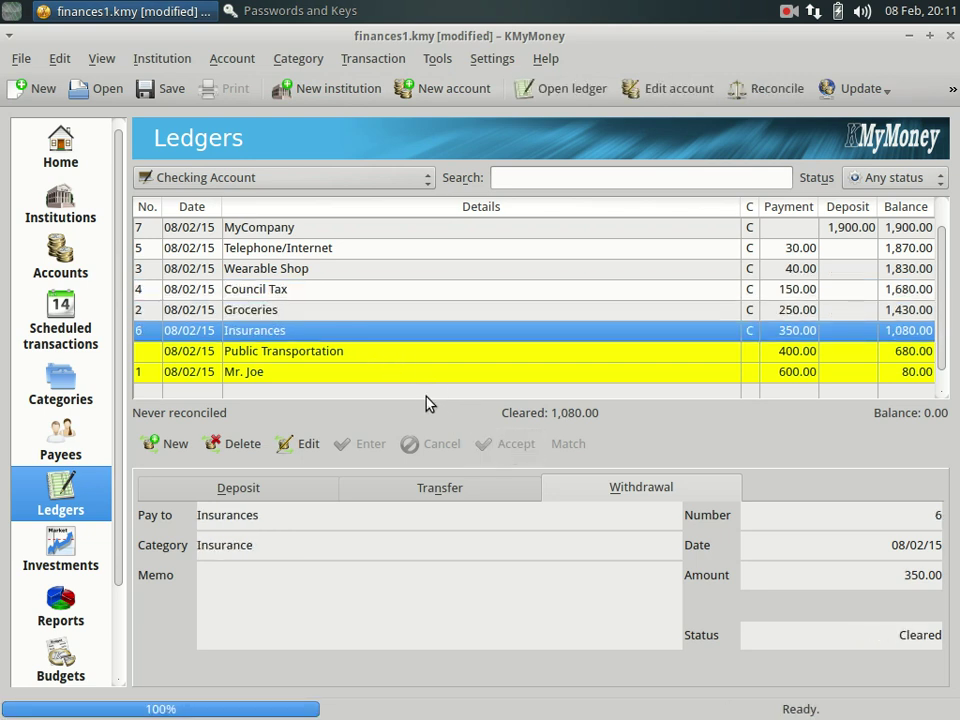
click(372, 352)
click(489, 443)
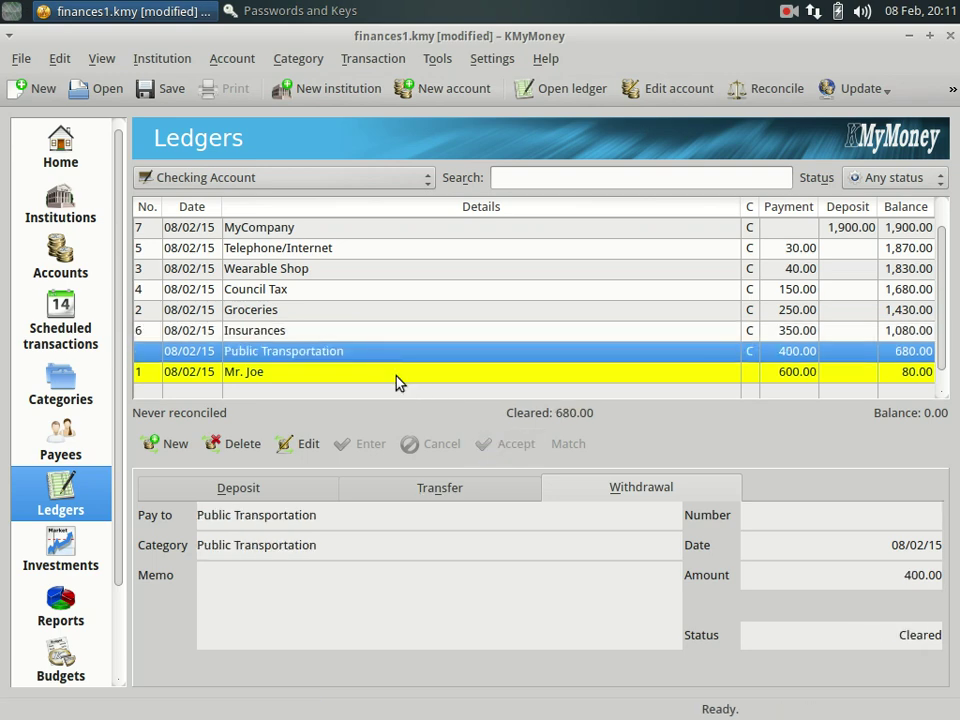
click(396, 375)
click(501, 450)
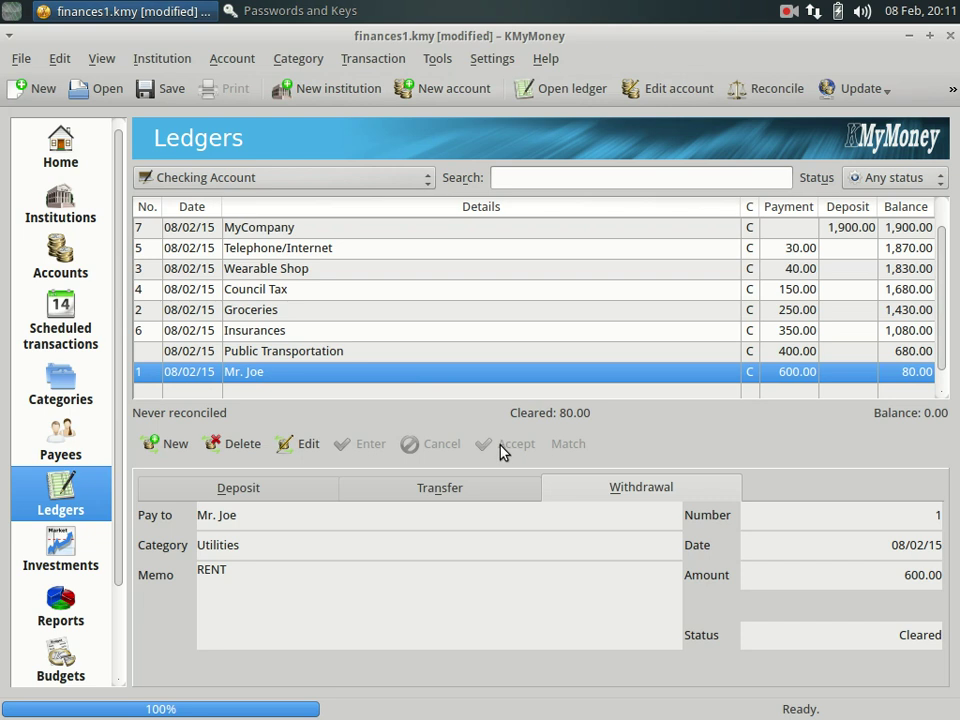
Review the cleared transactions back up to the MyCompany deposit, cleared total 80.00.
click(302, 352)
click(287, 309)
click(287, 287)
click(285, 249)
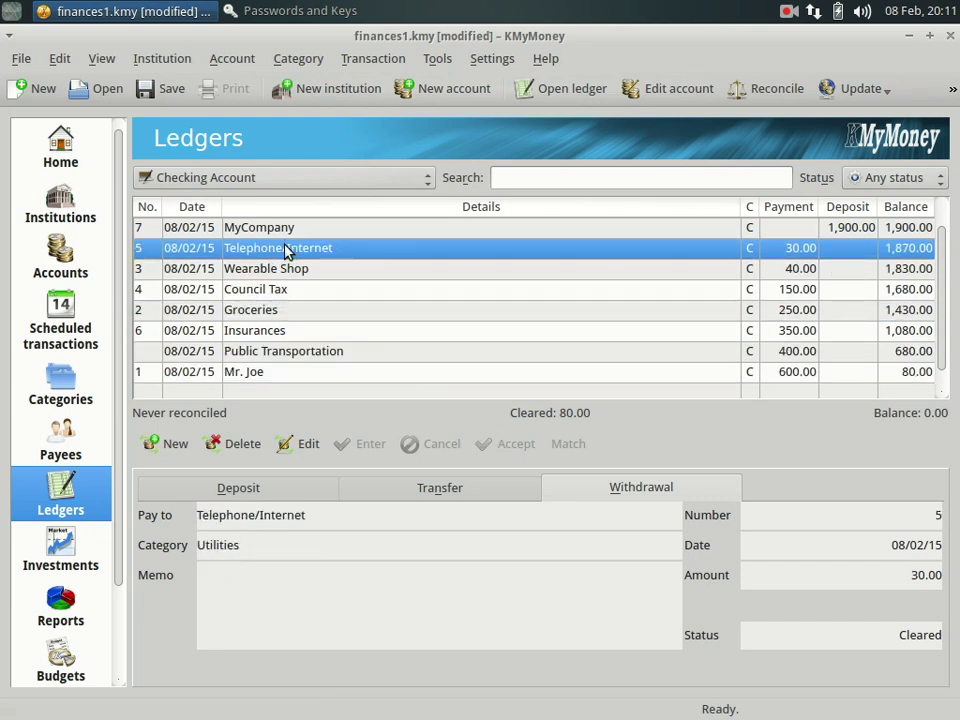
click(280, 229)
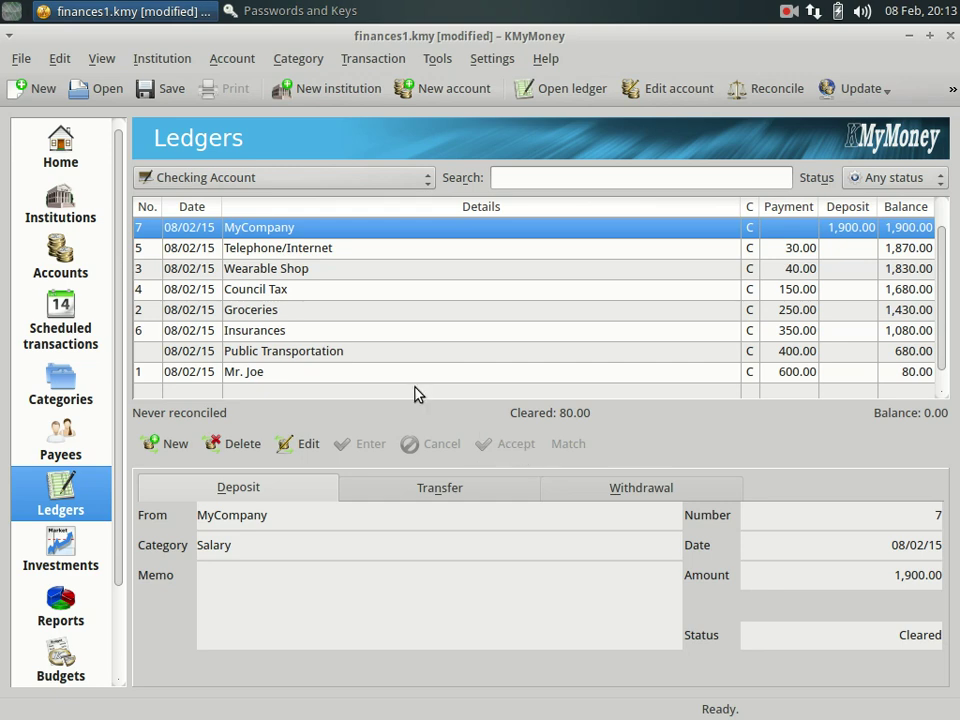
Go from Accounts to Ledgers and pick Checking Account A in the account selector.
click(62, 258)
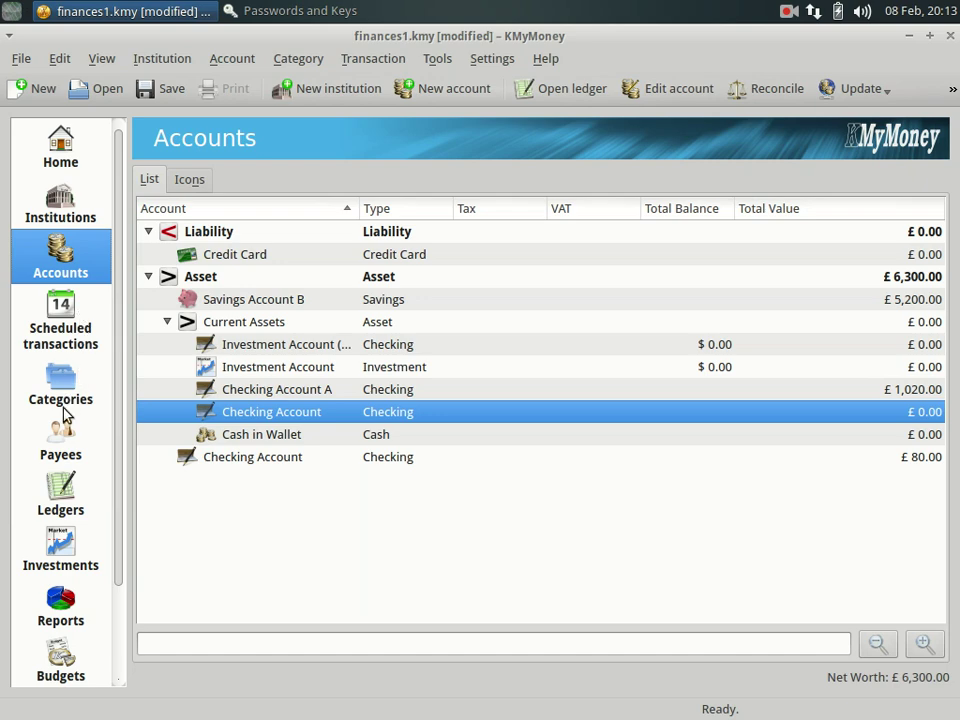
click(62, 488)
click(213, 178)
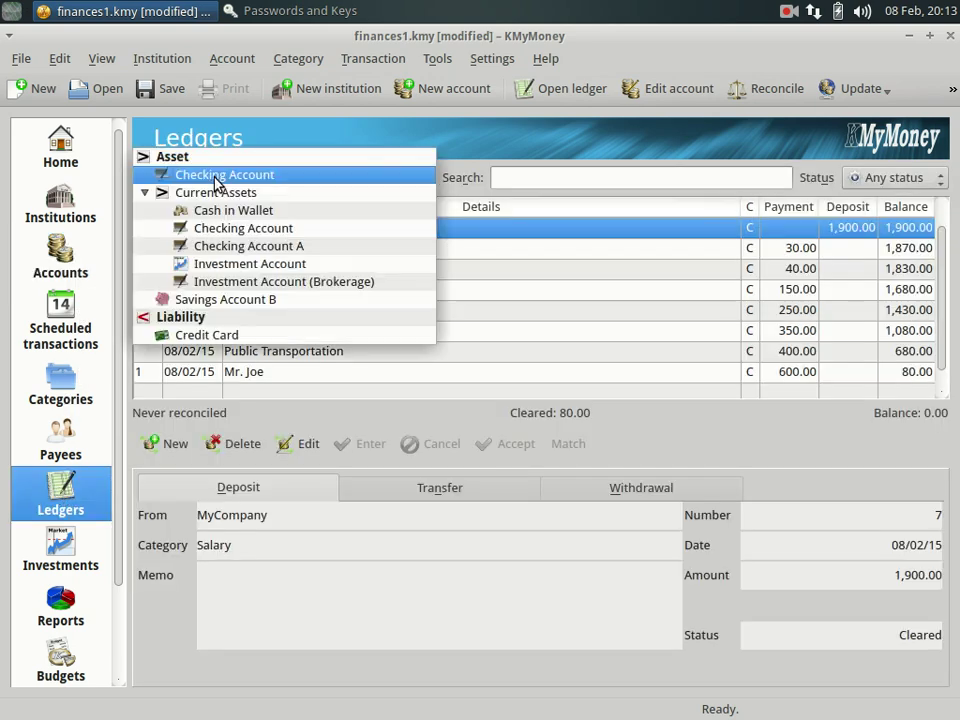
click(226, 247)
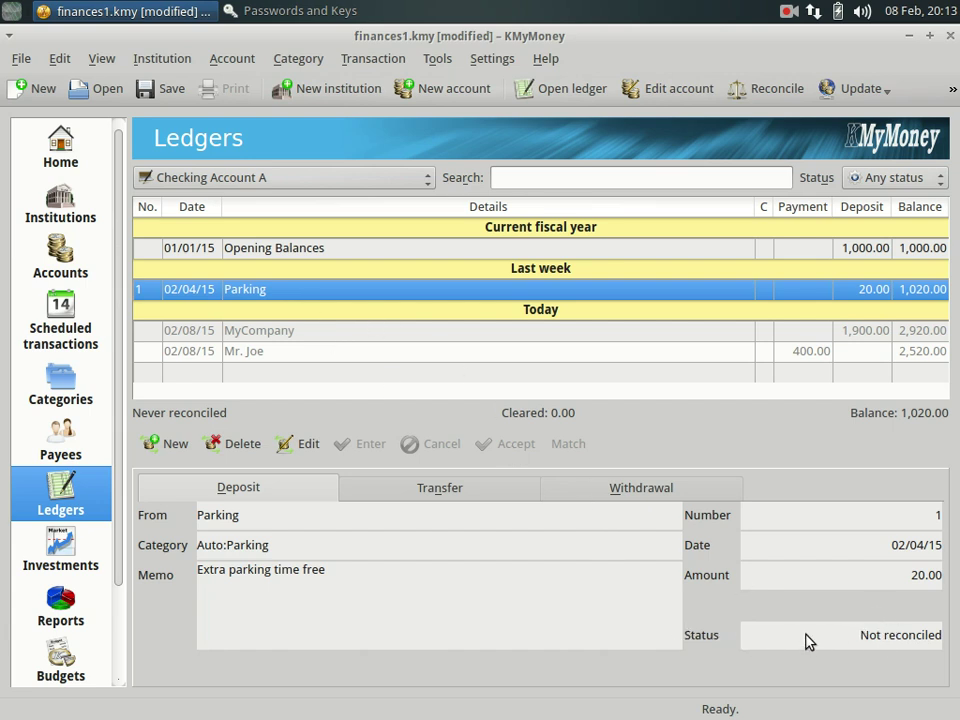
Change the Parking transaction's status to Cleared, save it, and return to the Accounts list.
click(300, 448)
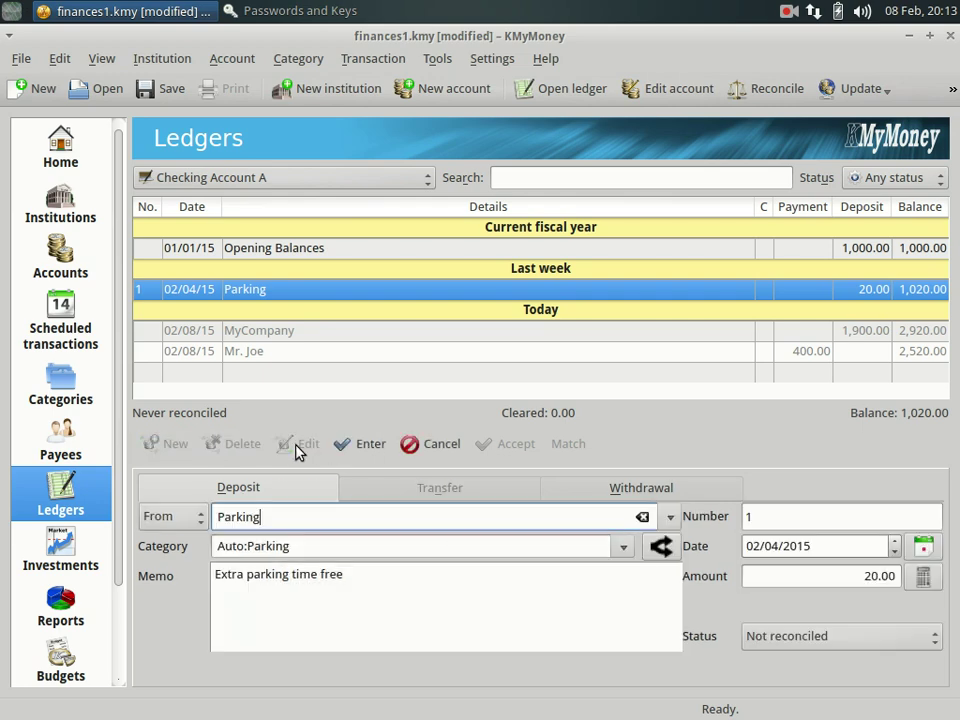
click(855, 634)
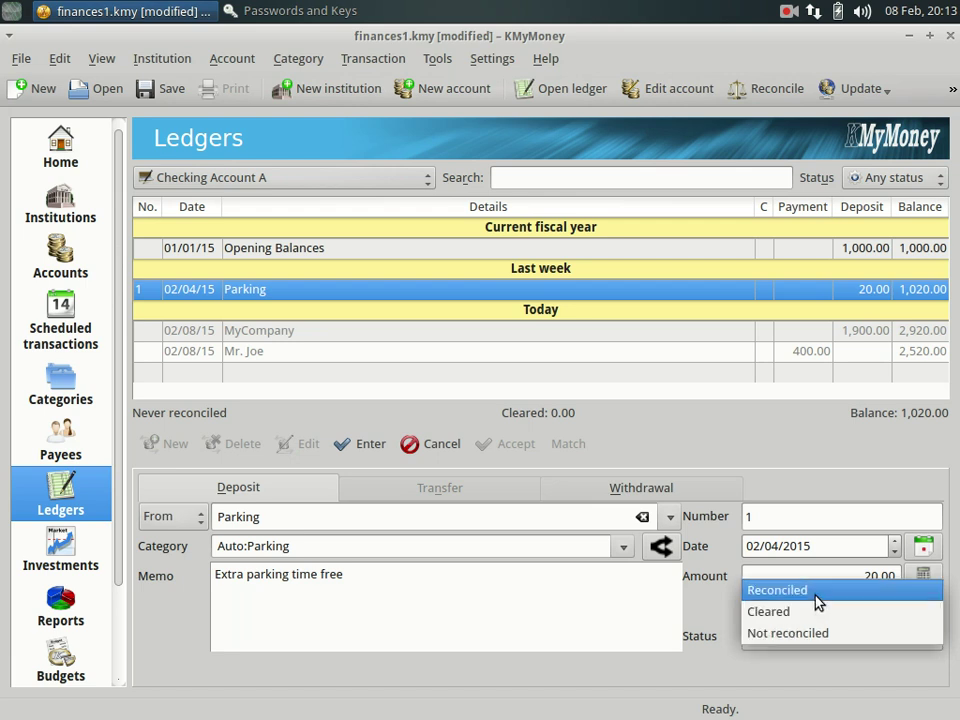
click(777, 591)
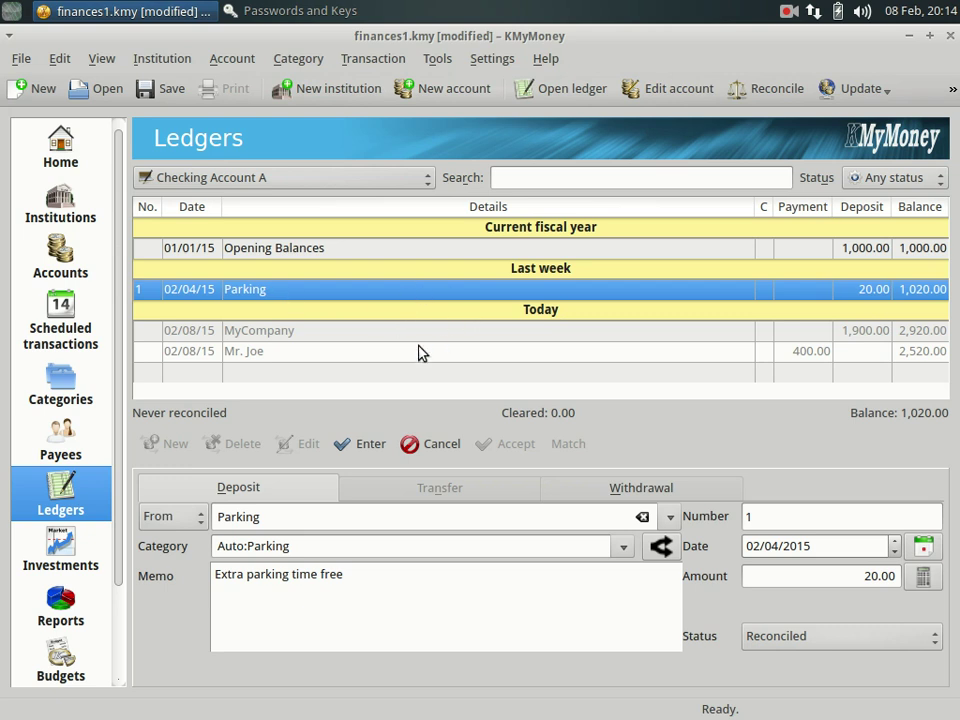
click(779, 636)
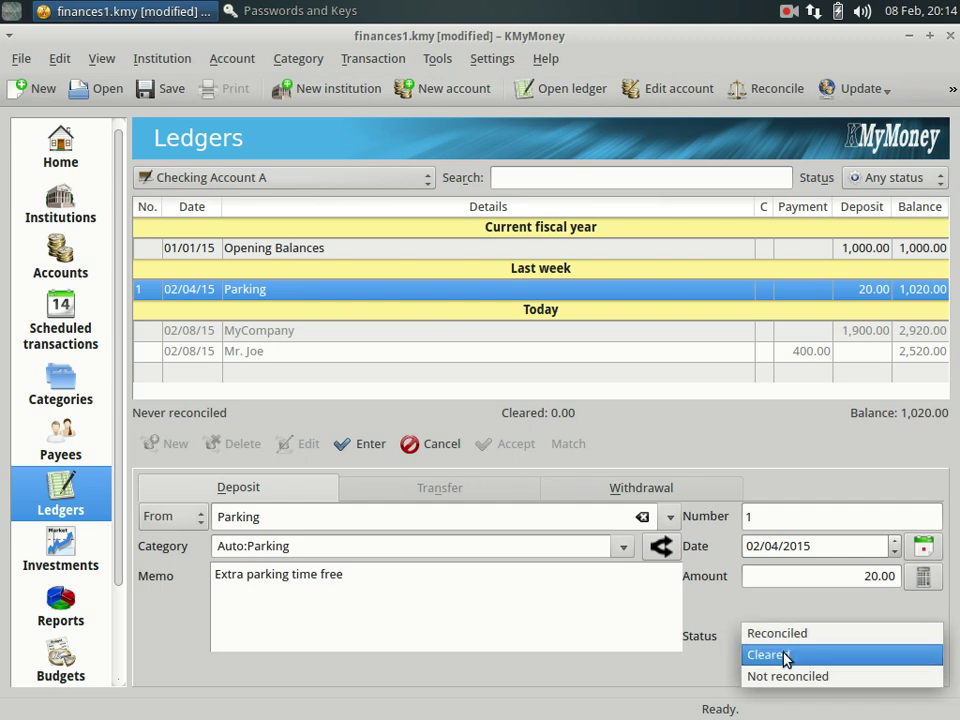
click(785, 656)
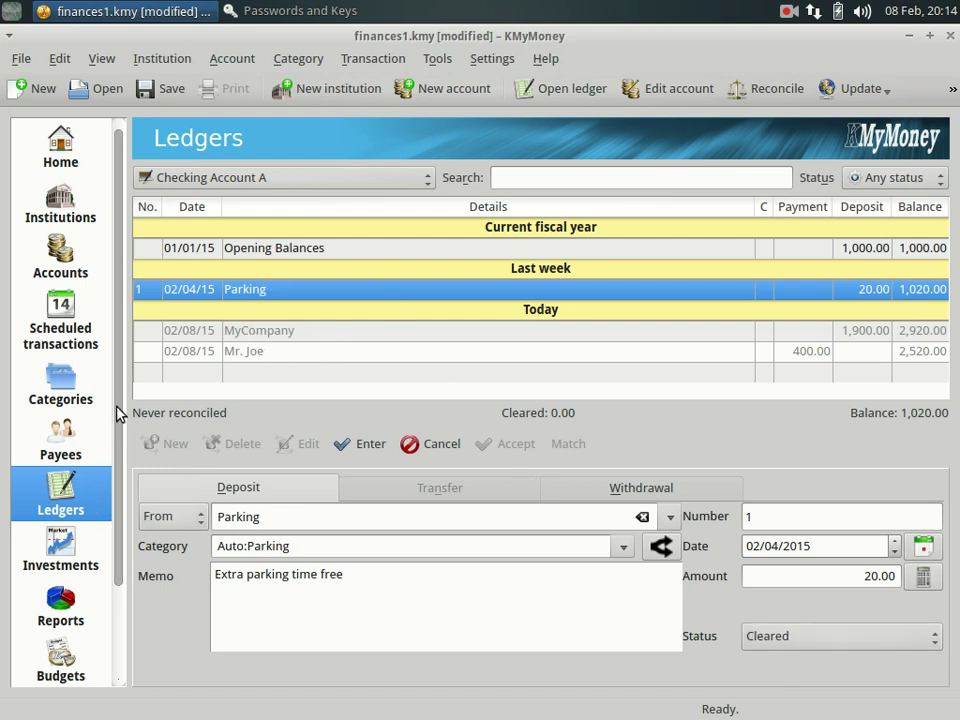
click(114, 436)
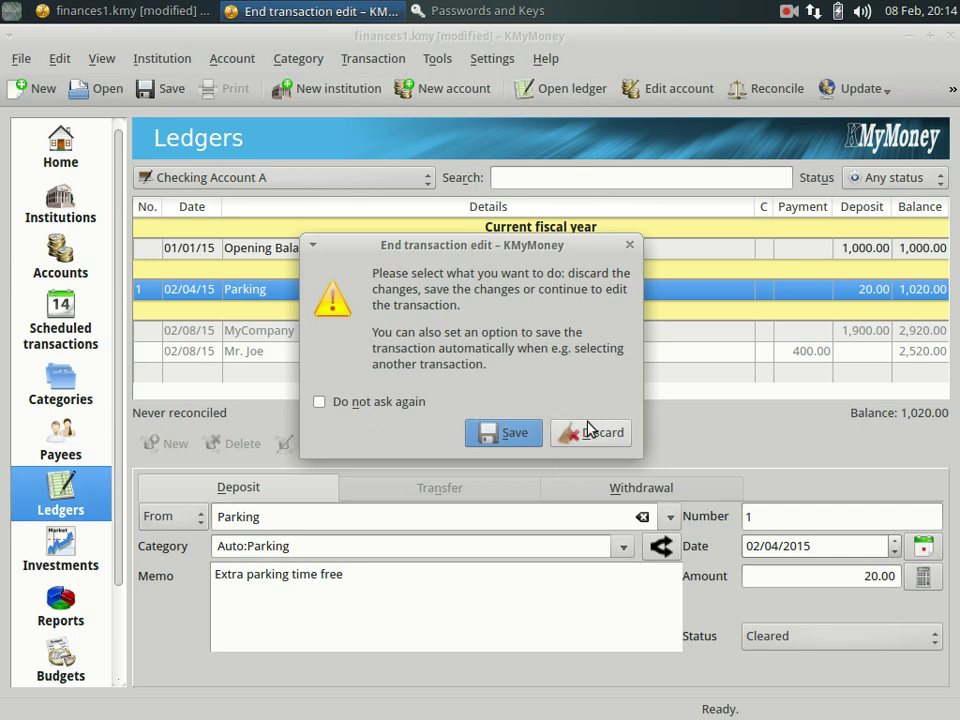
click(505, 435)
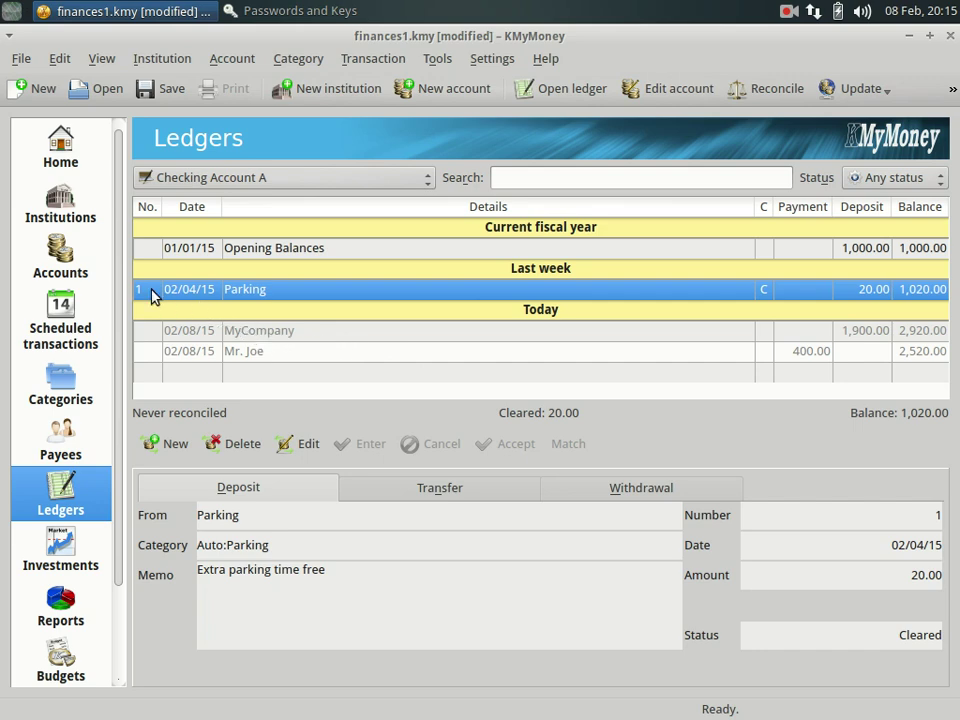
click(47, 256)
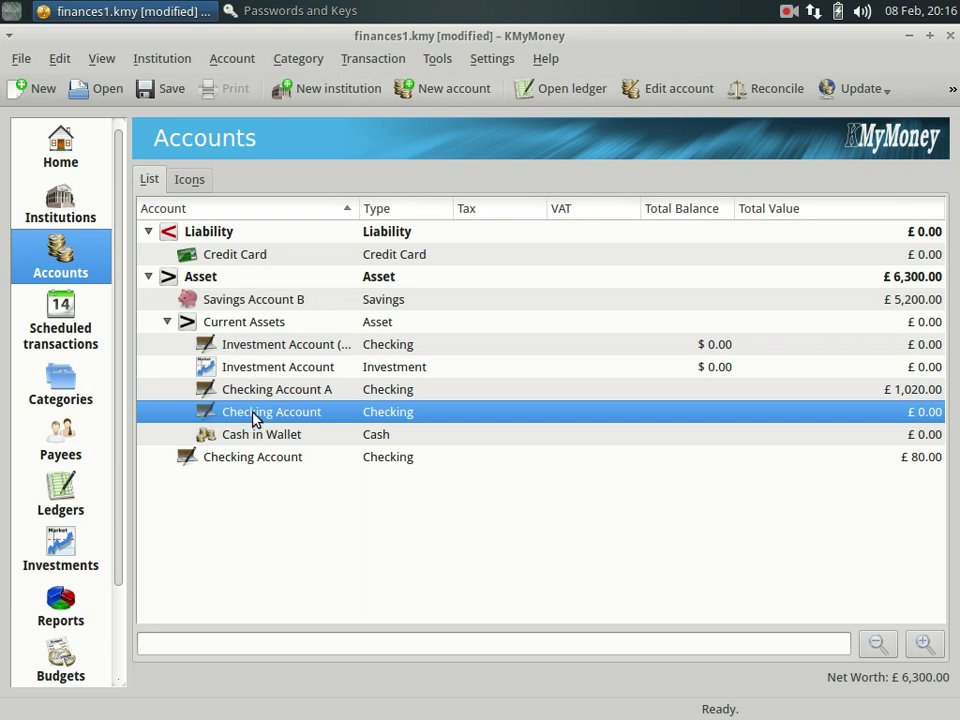
Map the £80.00 Checking Account to an online account using KMyMoney OFX.
click(244, 457)
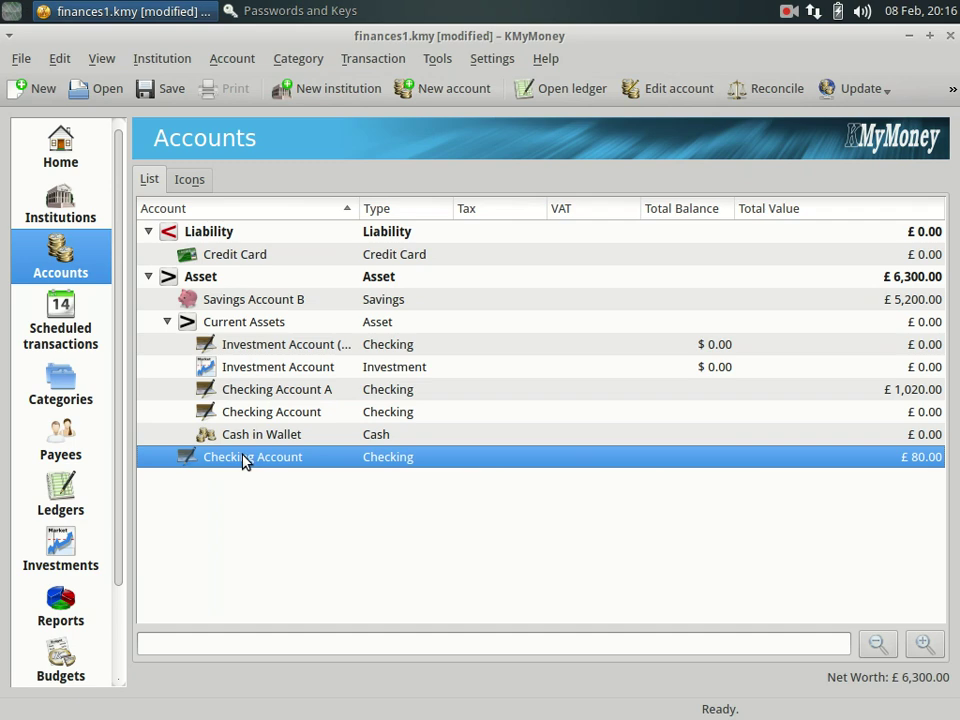
right_click(244, 460)
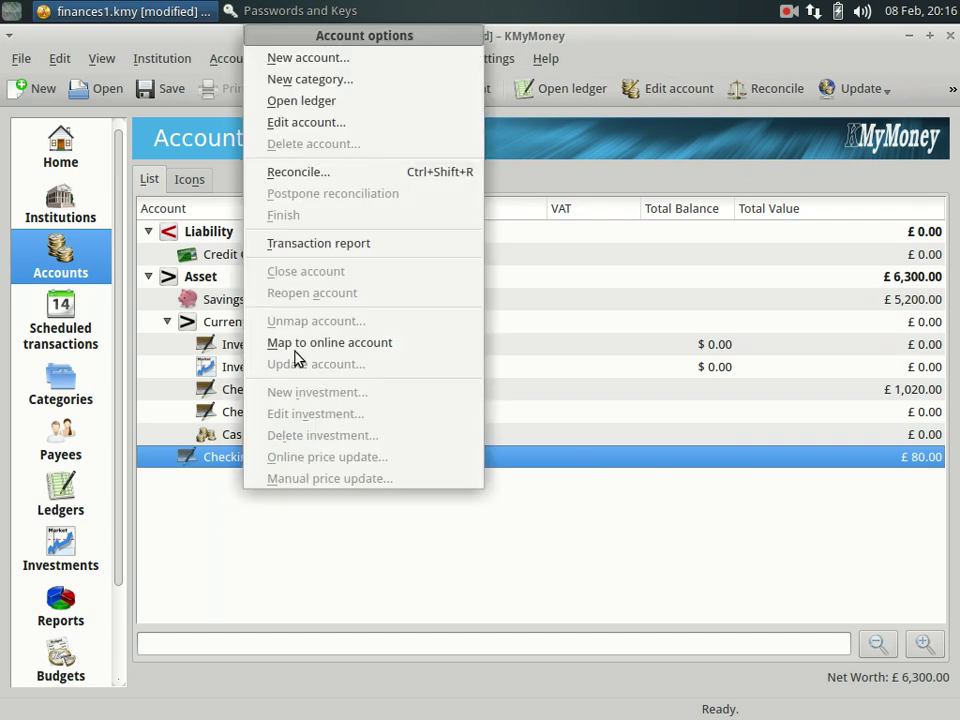
click(346, 343)
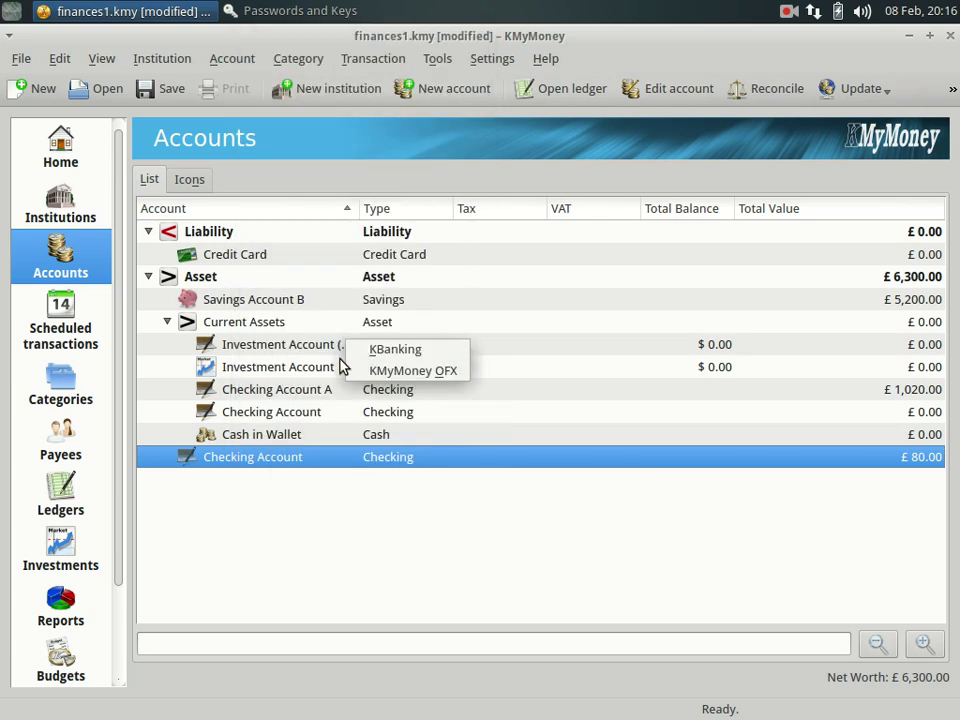
click(399, 377)
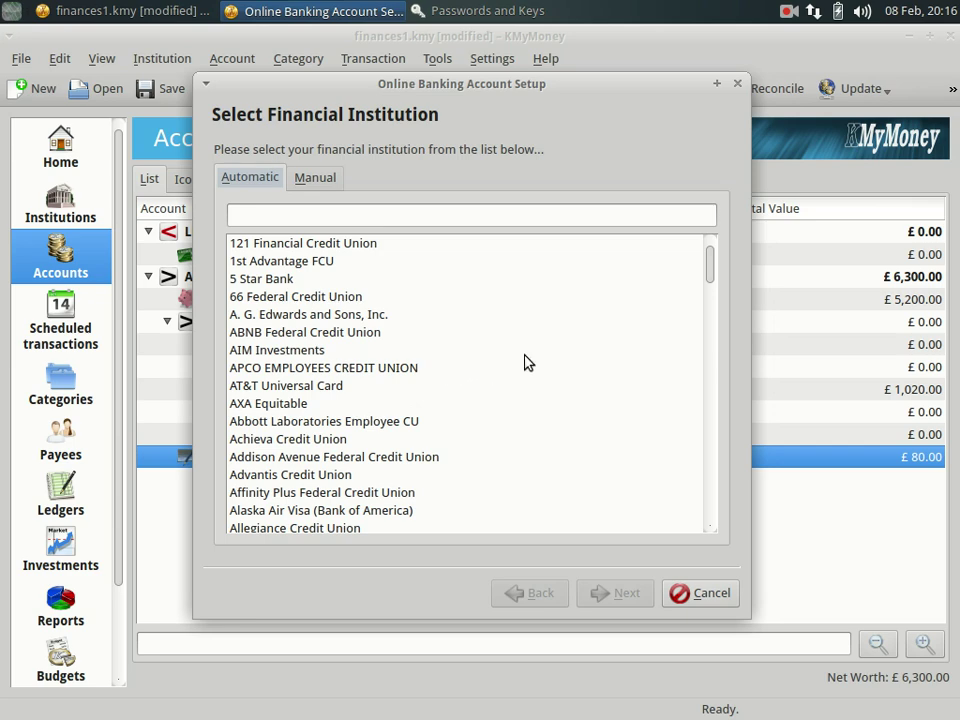
Browse the financial institution list, then switch to entering institution details manually.
mouse_move(706, 265)
mouse_down()
mouse_move(673, 416)
mouse_move(671, 489)
mouse_move(688, 521)
mouse_move(709, 506)
mouse_move(714, 255)
mouse_up()
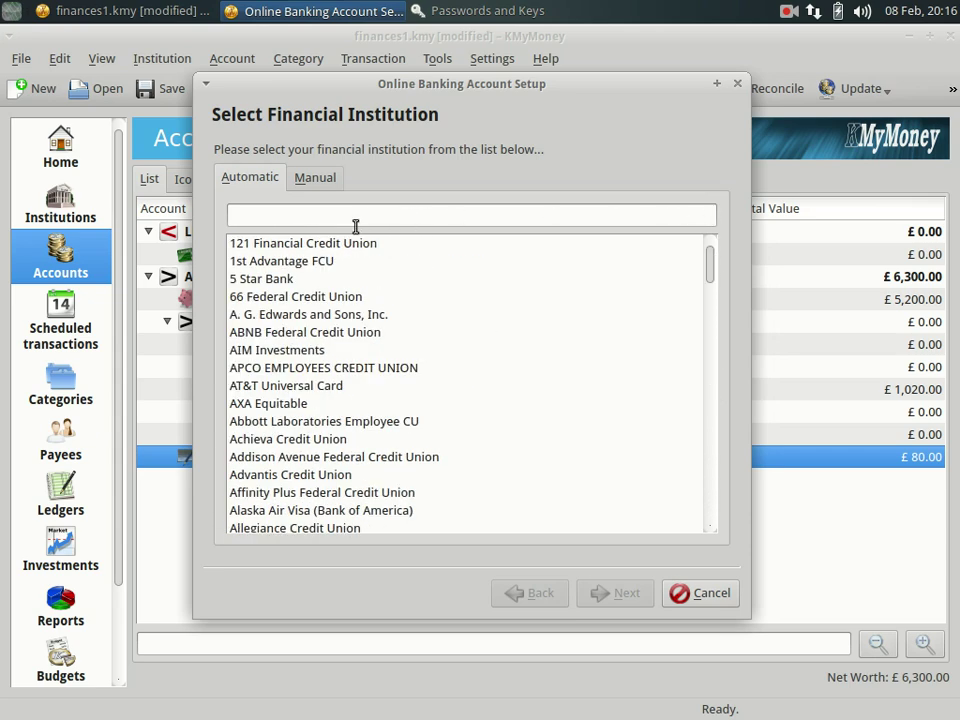
click(321, 219)
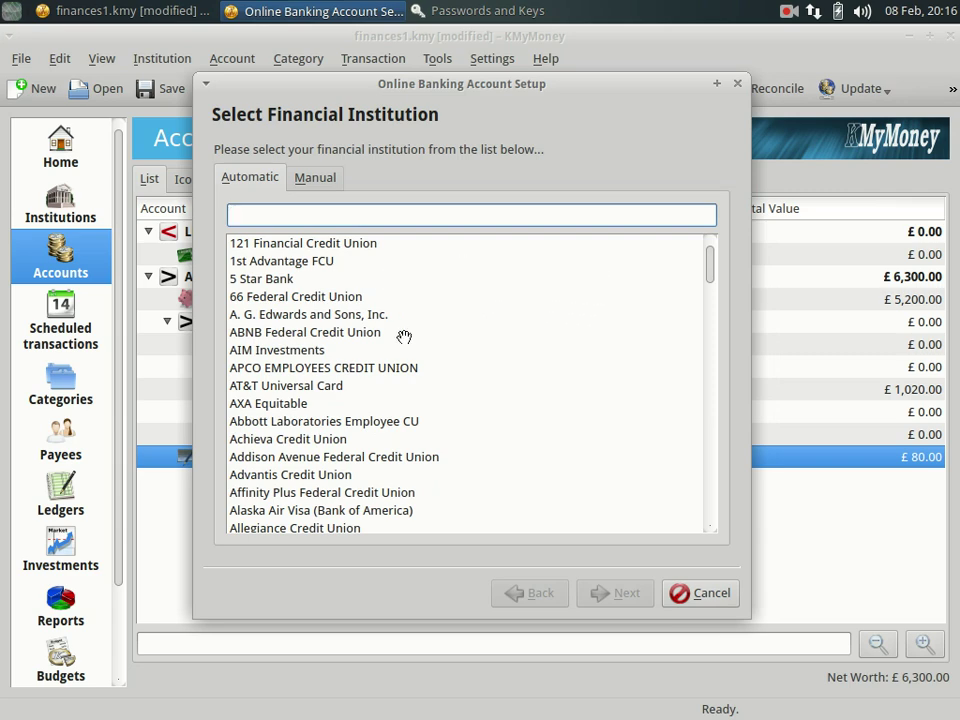
click(315, 187)
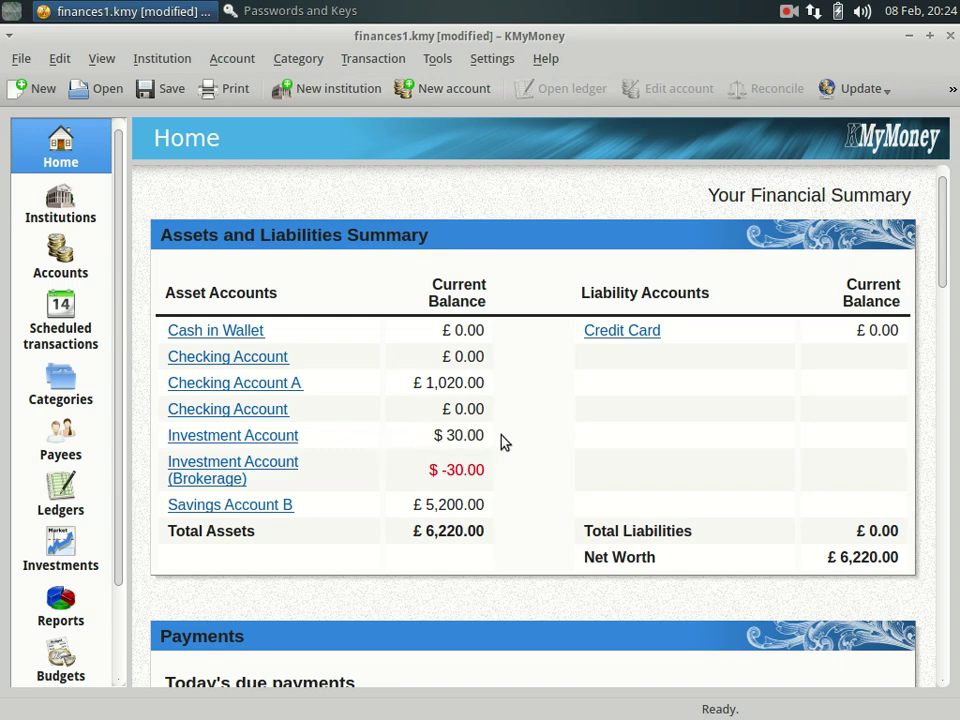
Highlight and deselect the Investment Account's $30.00 balance, then open the Tools menu.
drag(437, 438, 507, 443)
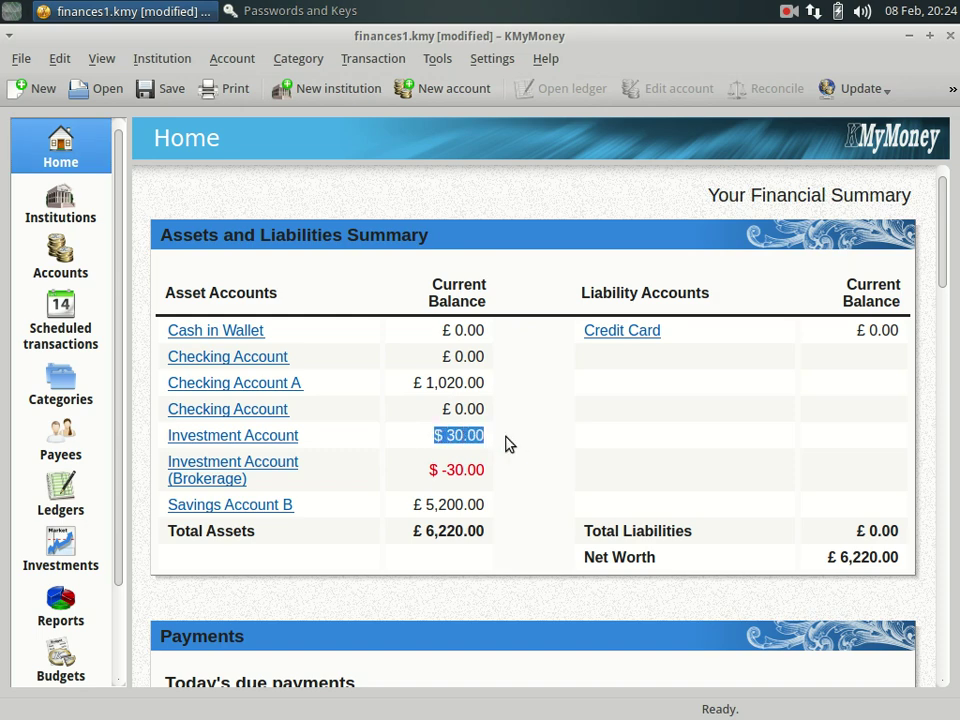
click(416, 439)
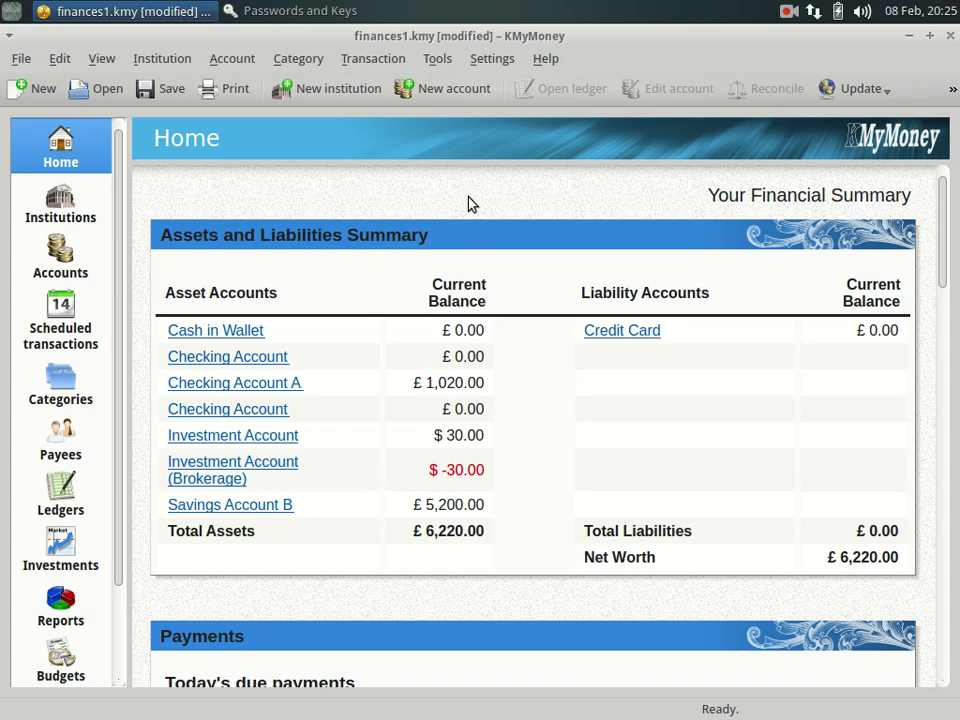
click(438, 60)
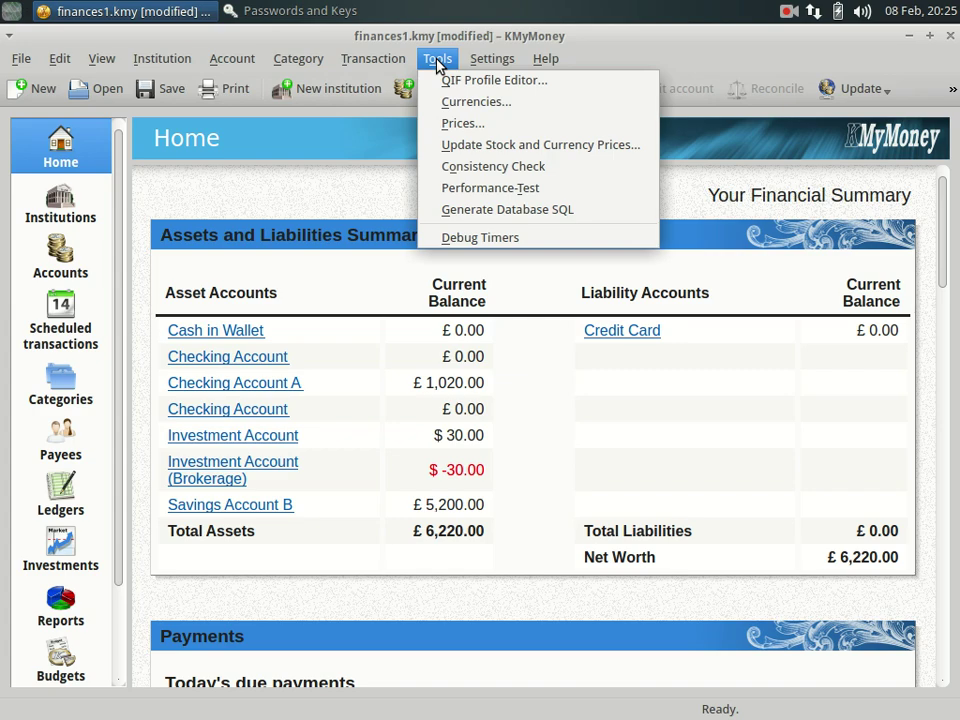
In Currencies, search 'usd' and select US Dollar as the base currency.
click(455, 101)
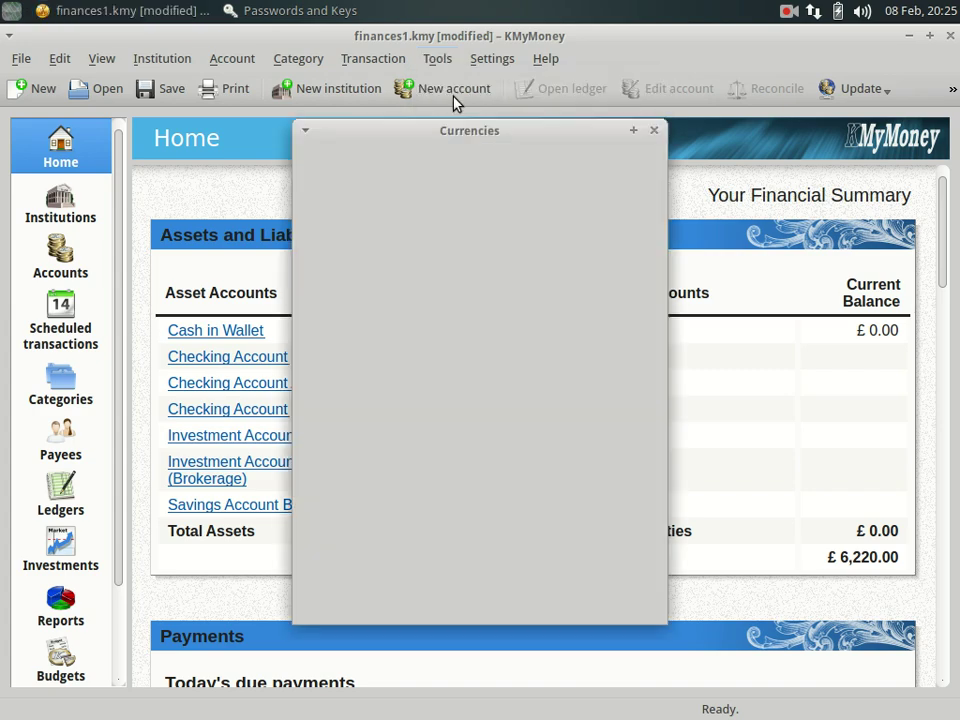
drag(649, 240, 641, 317)
click(443, 166)
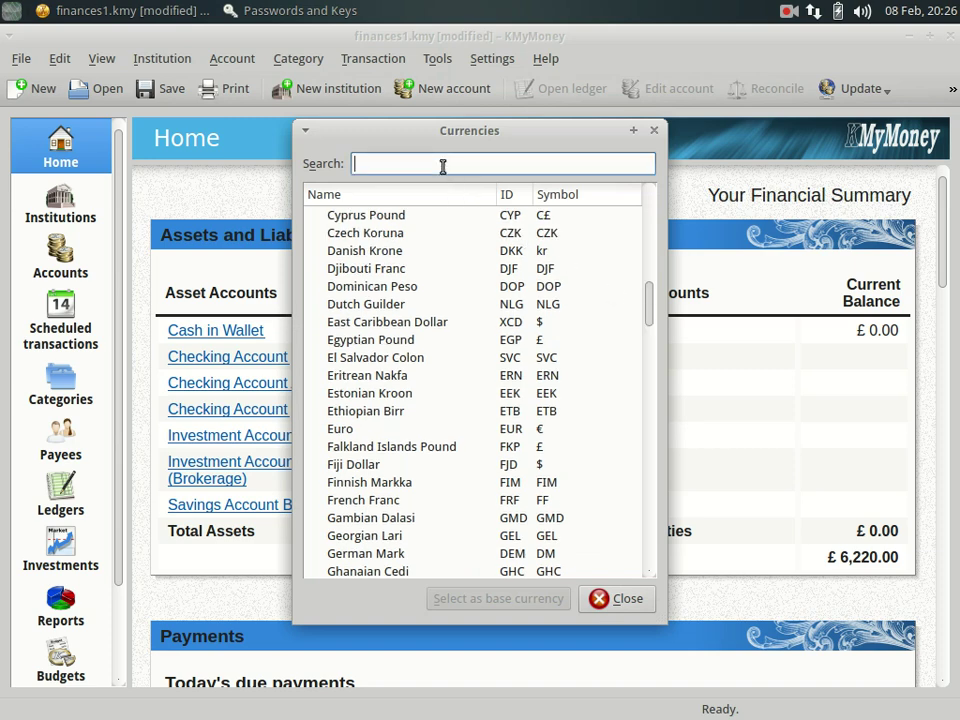
text(usd)
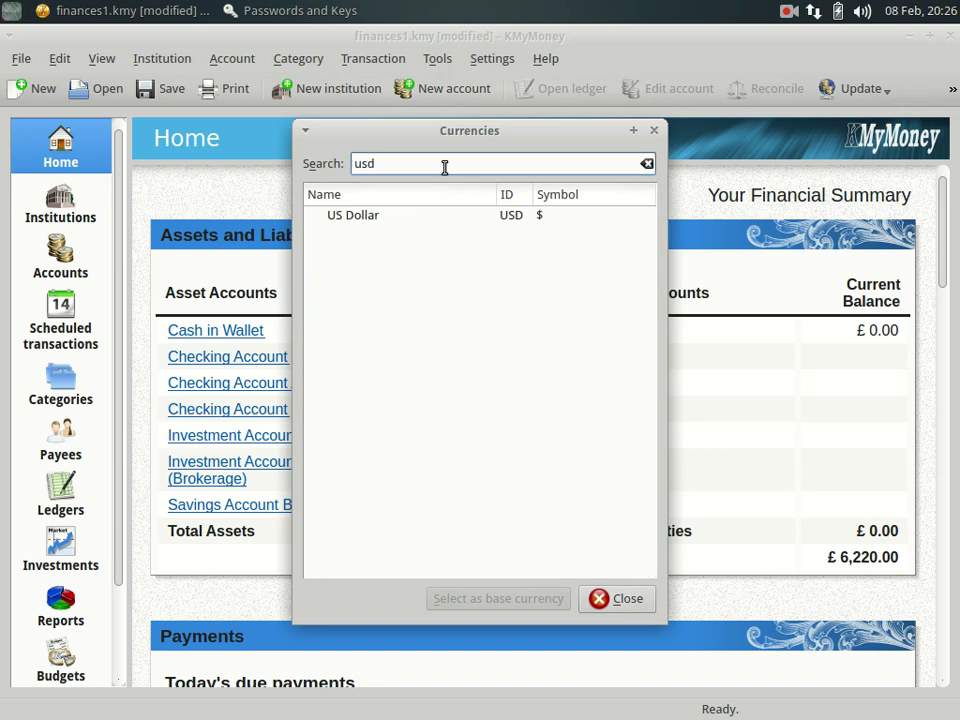
click(416, 219)
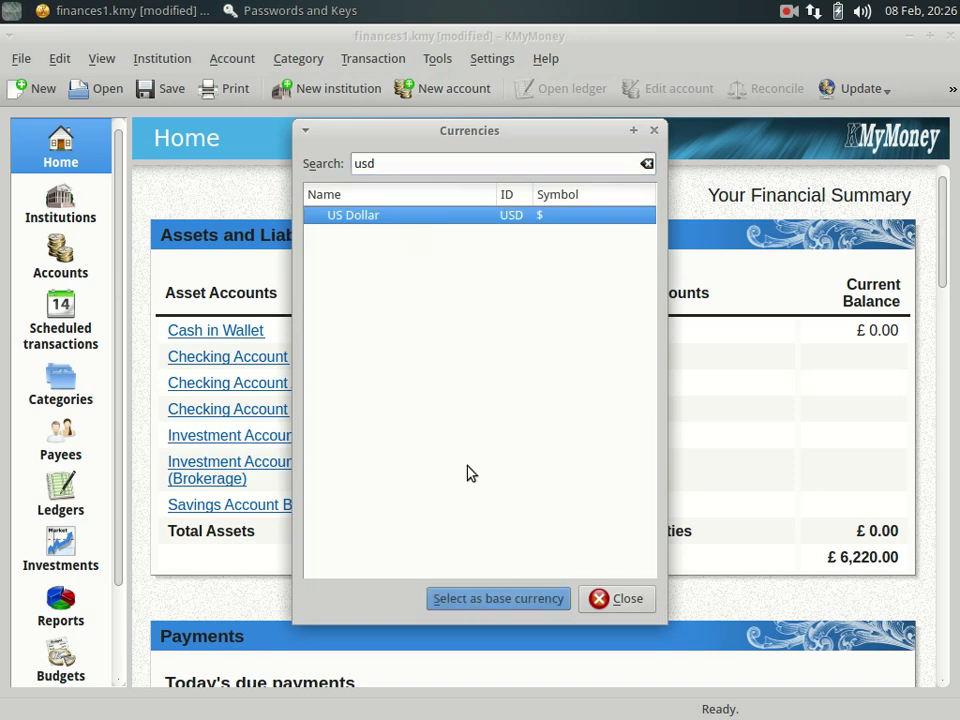
click(470, 599)
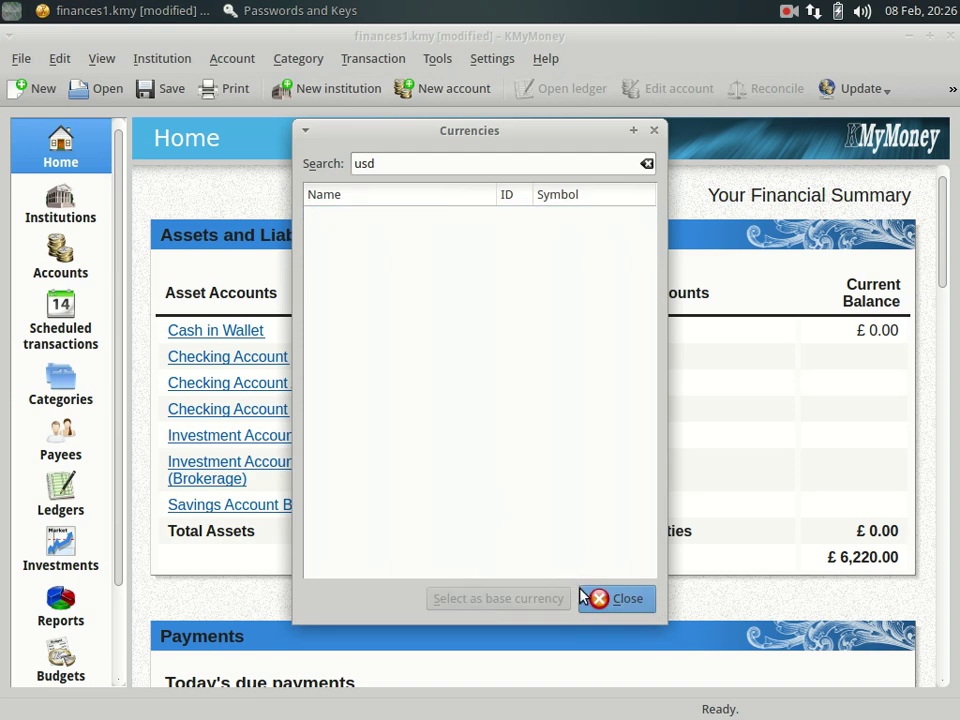
click(607, 602)
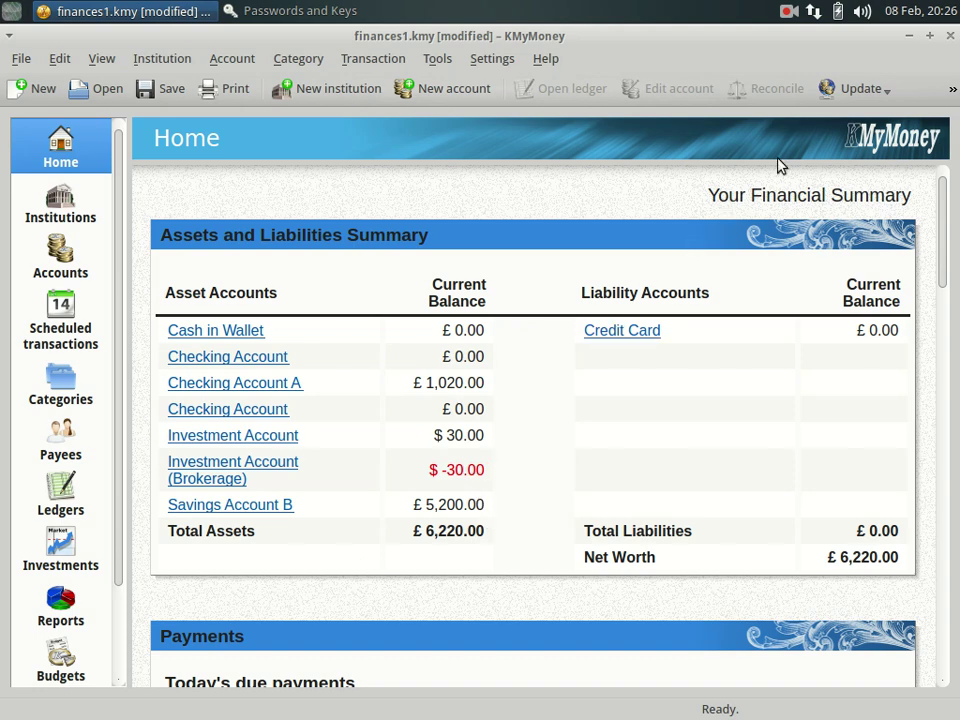
Save finances1.kmy, relaunch KMyMoney from Recently Used, and check the $9,479.28 total assets.
click(171, 95)
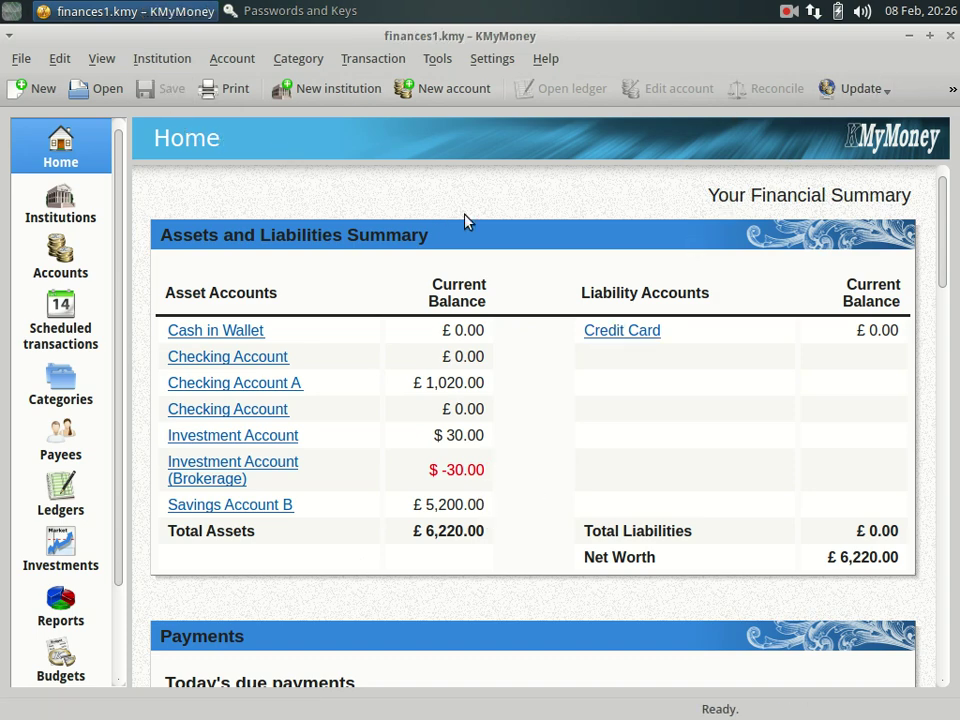
click(950, 38)
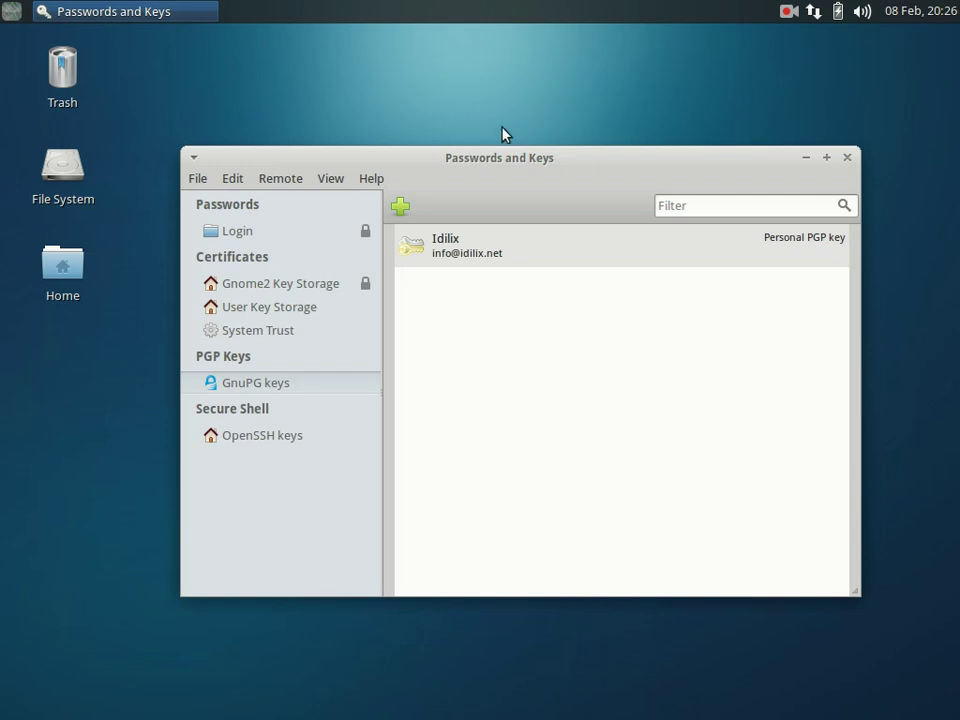
click(12, 11)
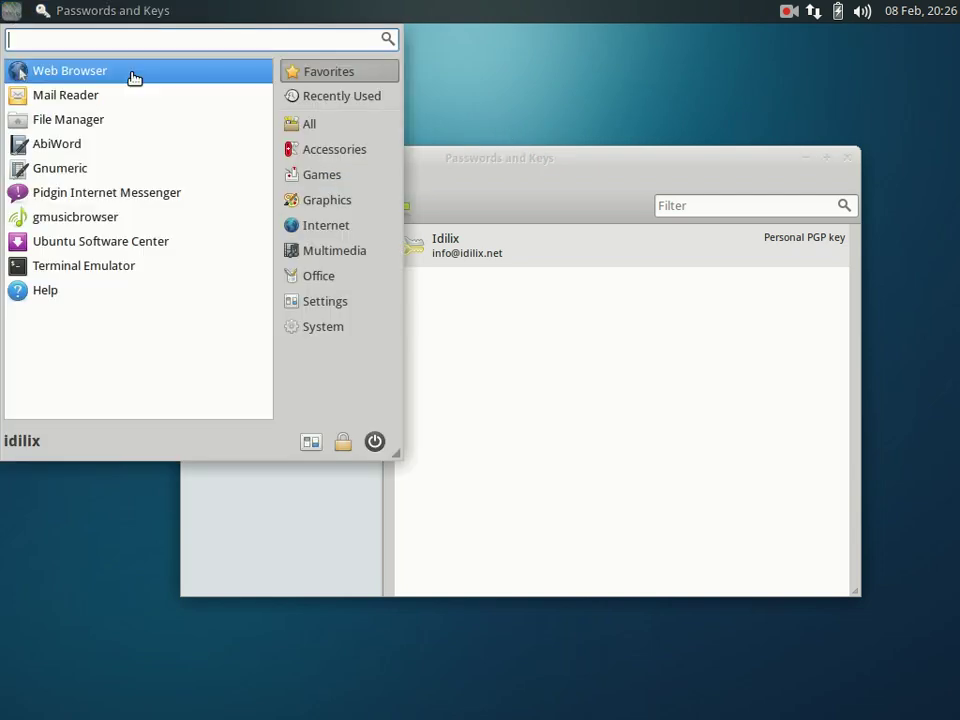
click(307, 100)
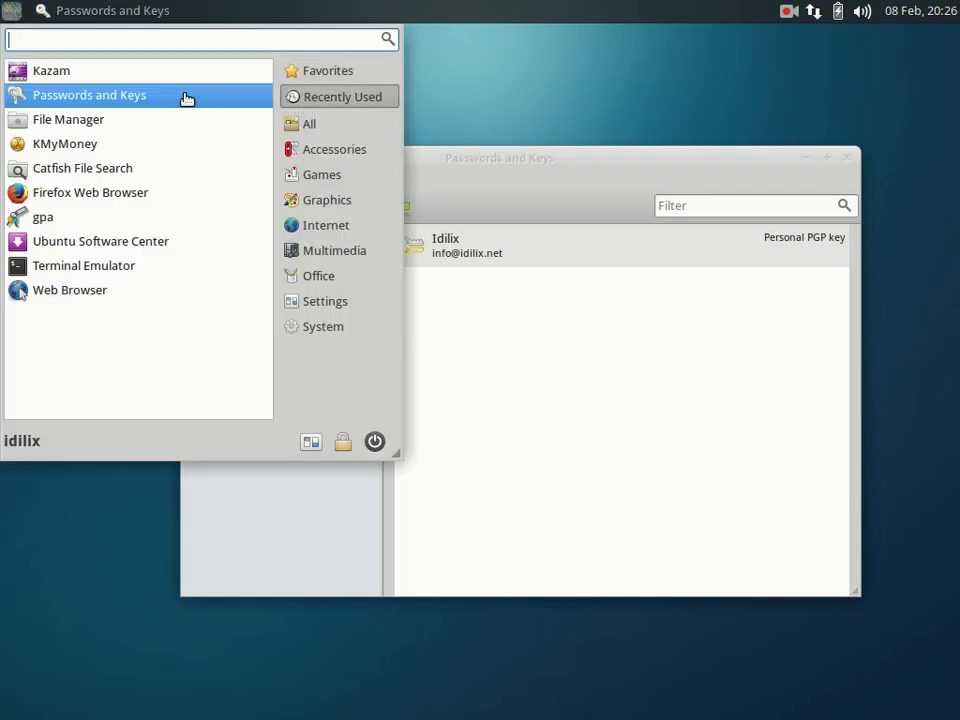
click(90, 144)
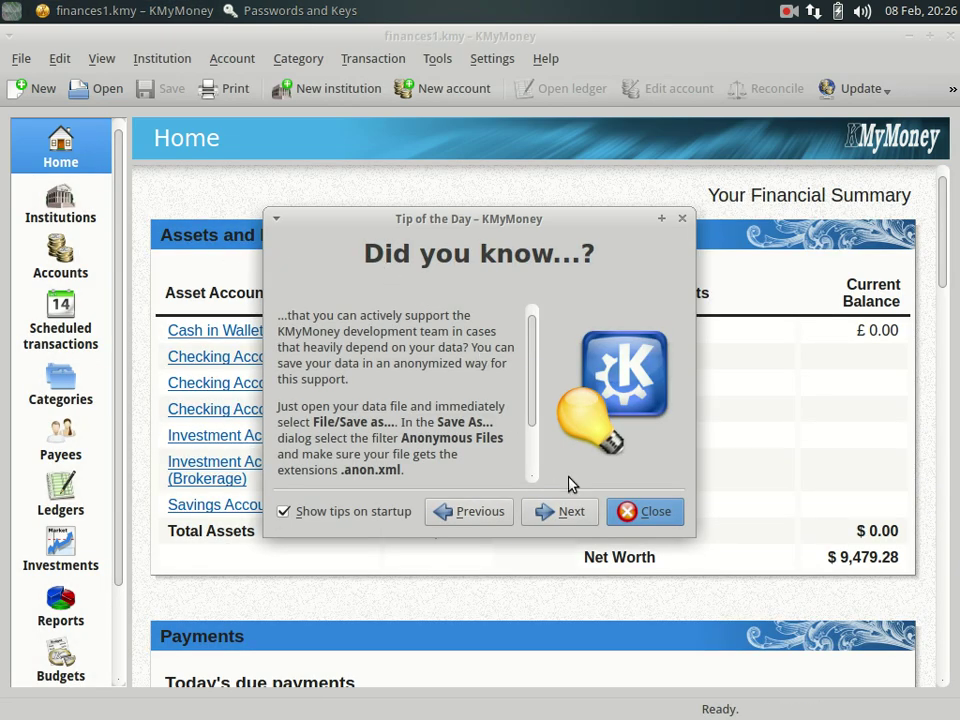
click(651, 513)
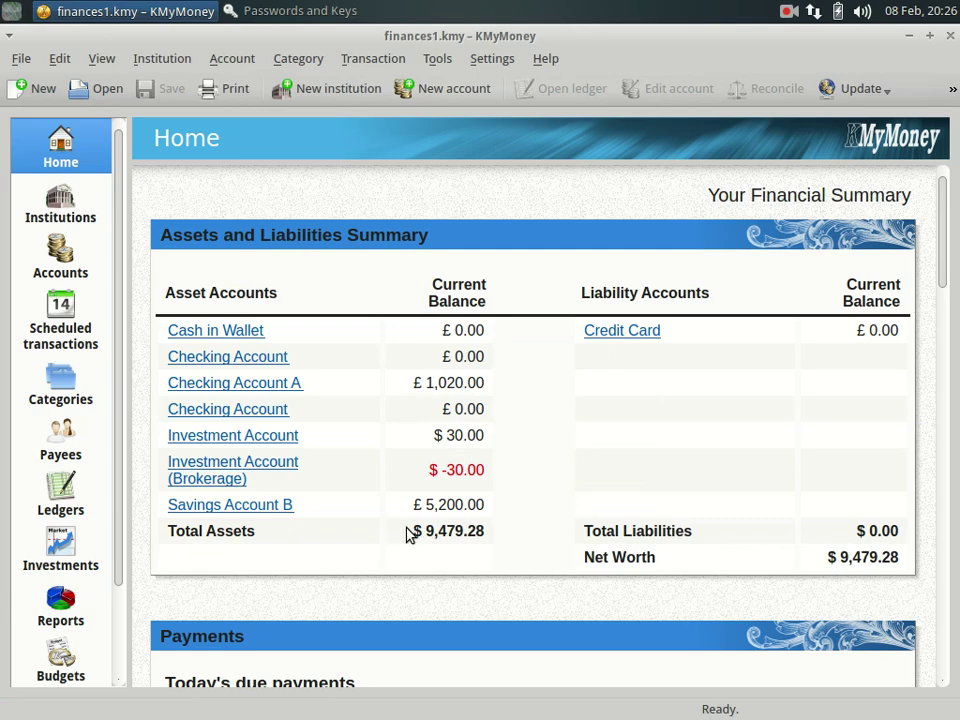
drag(409, 531, 508, 536)
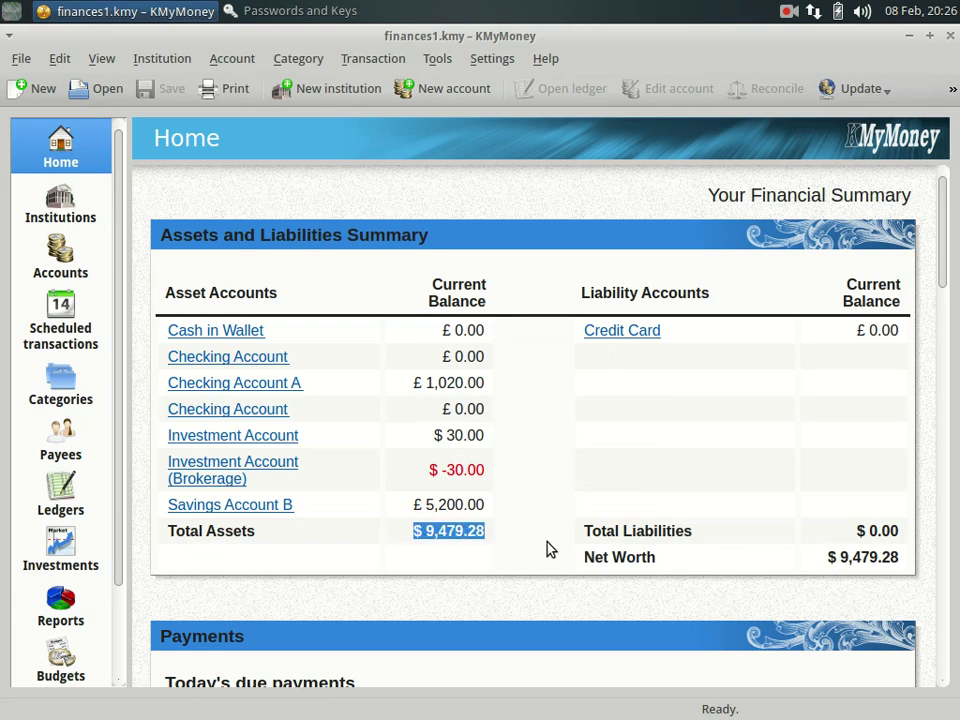
click(542, 546)
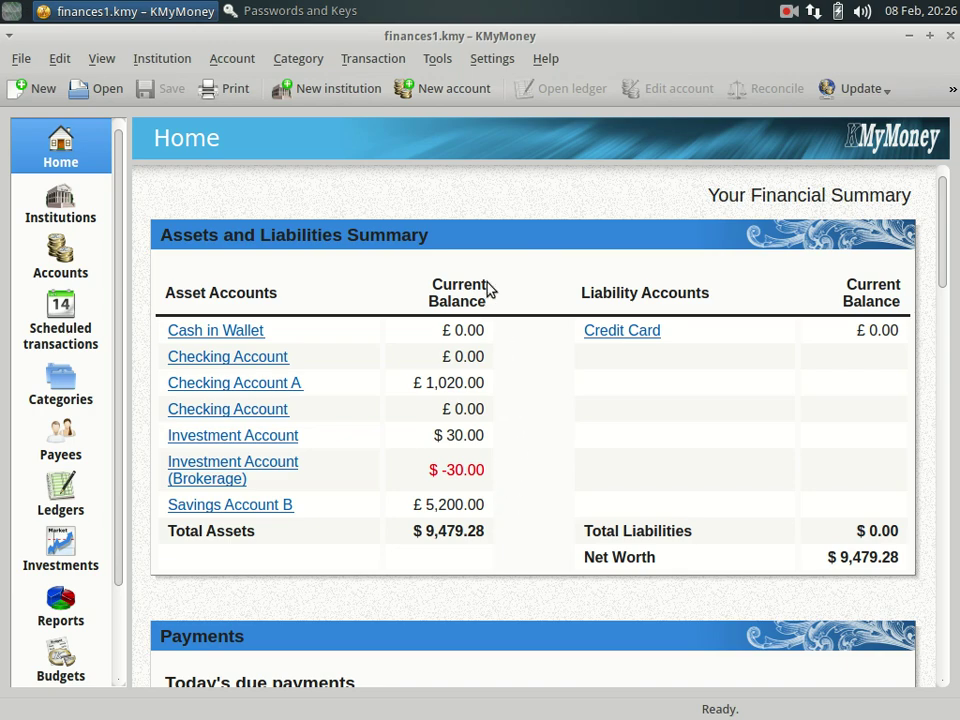
Open the Price Editor, filter prices by 'usd', and select the USD-to-GBP rate row.
click(441, 59)
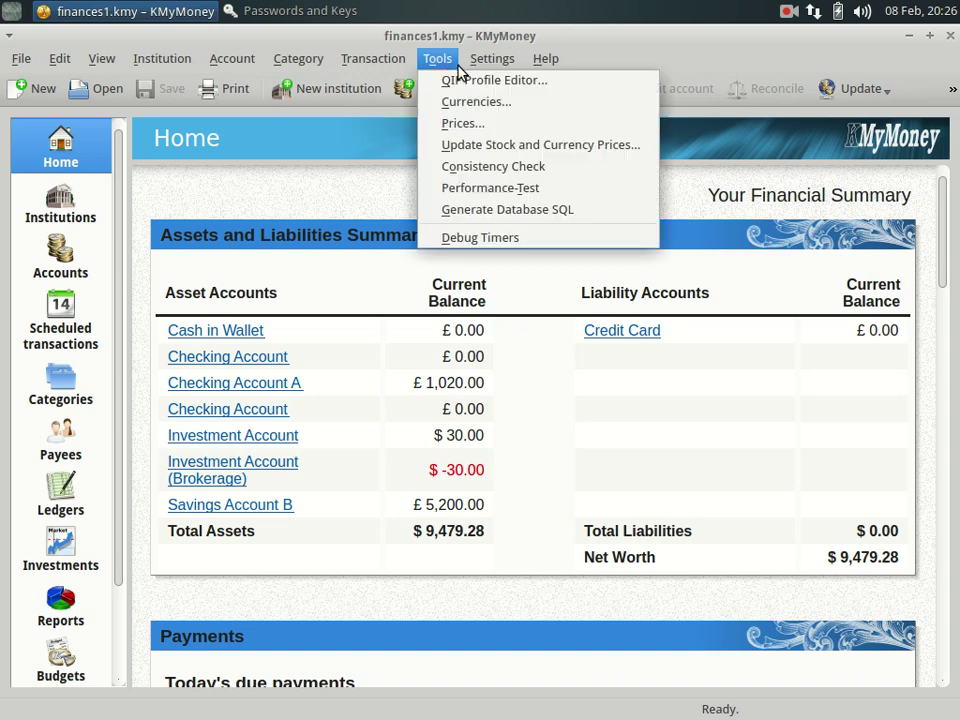
click(453, 128)
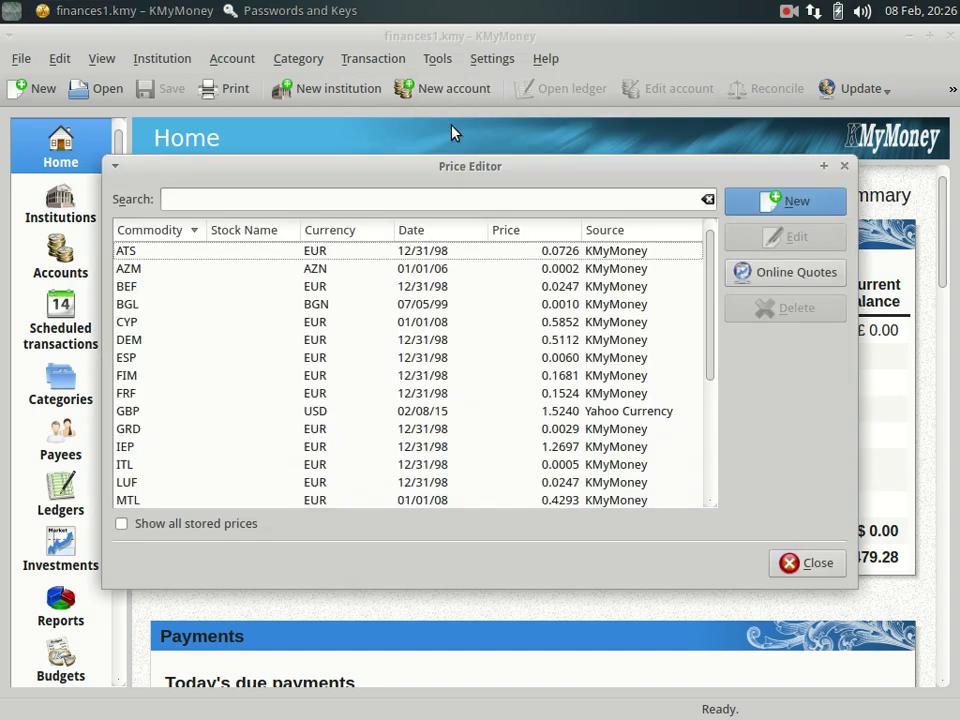
click(308, 199)
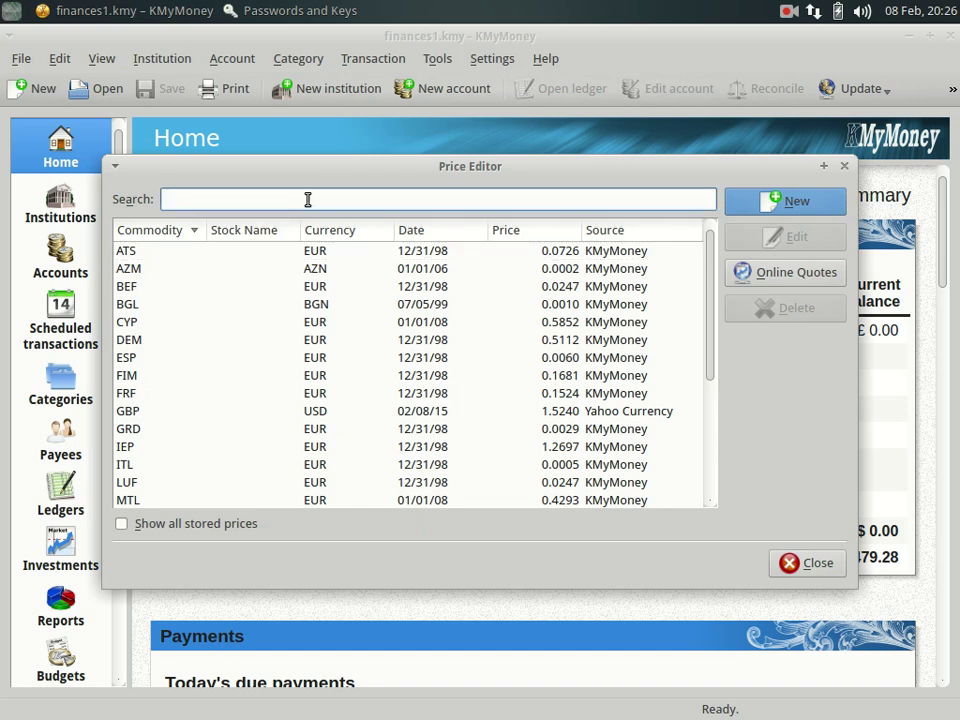
text(usd)
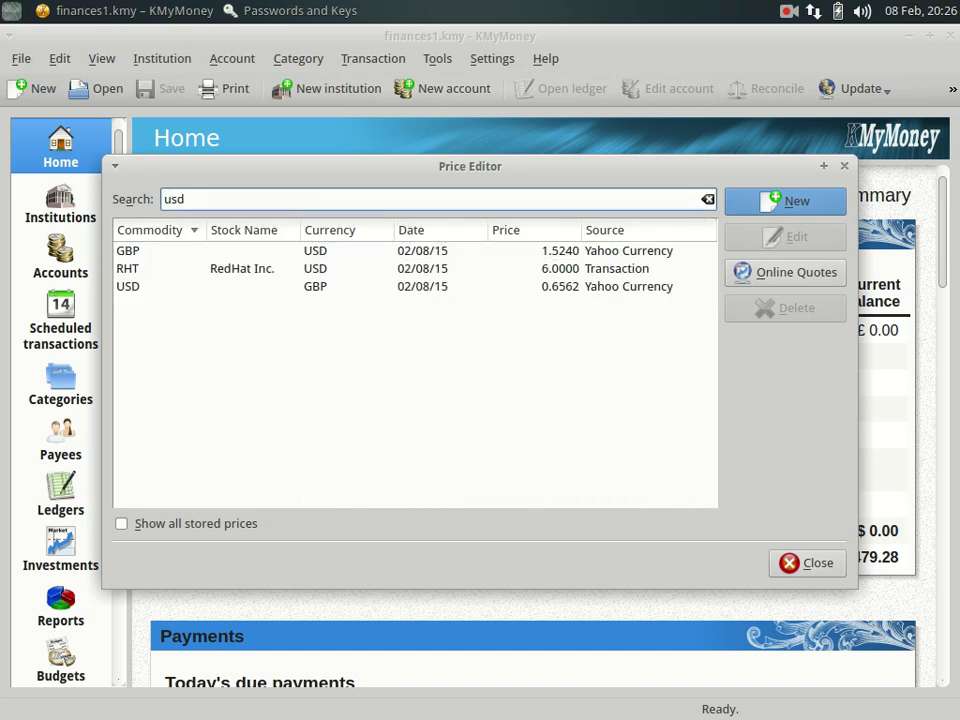
click(170, 253)
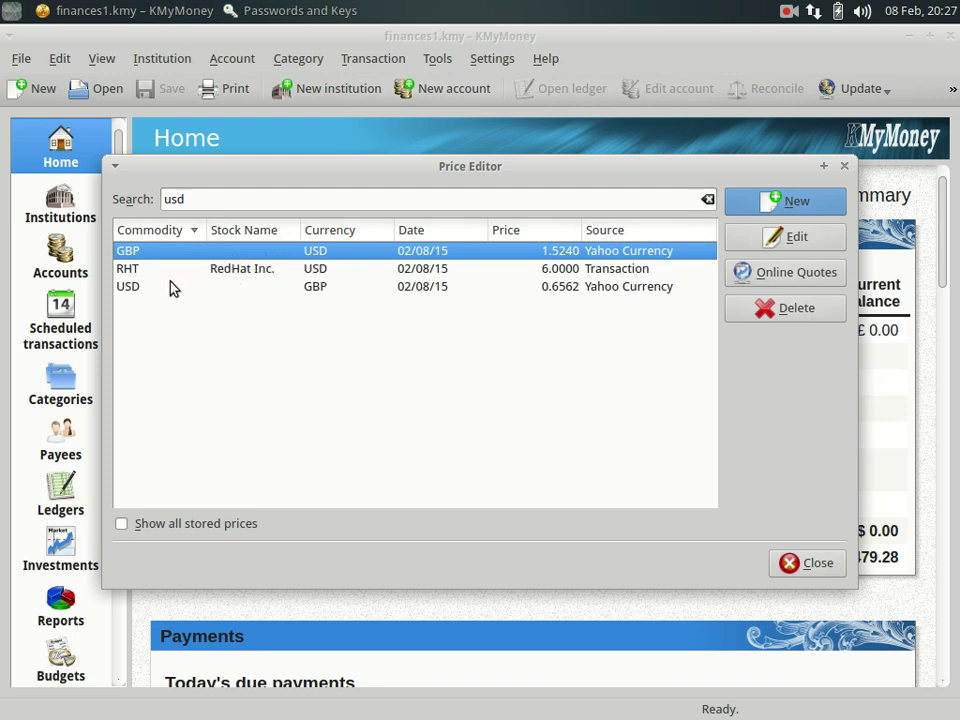
click(253, 288)
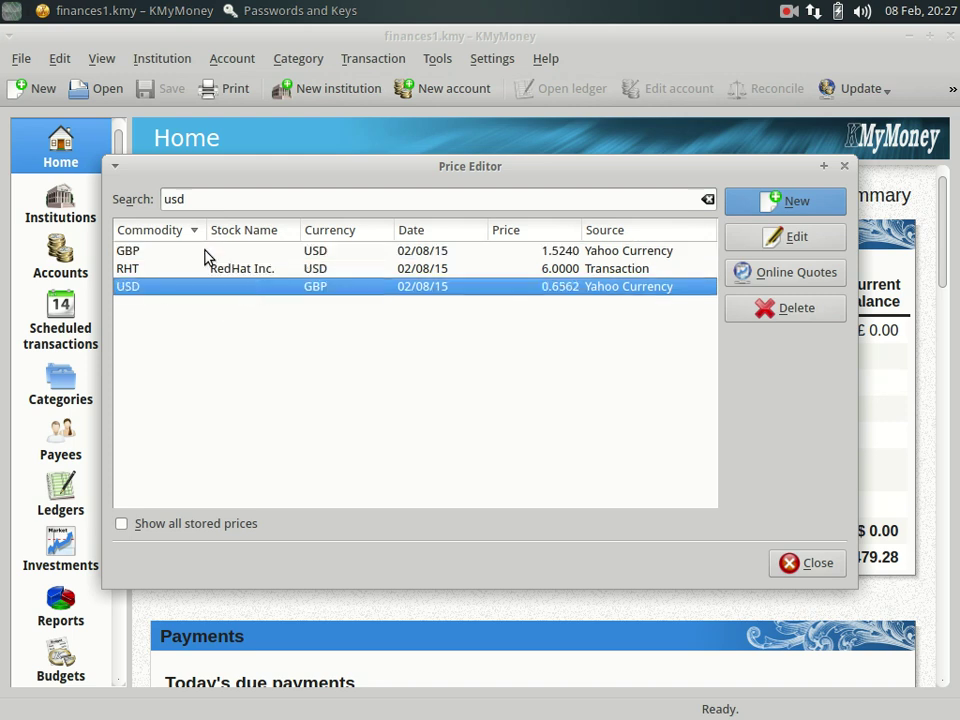
click(175, 253)
click(172, 289)
click(175, 260)
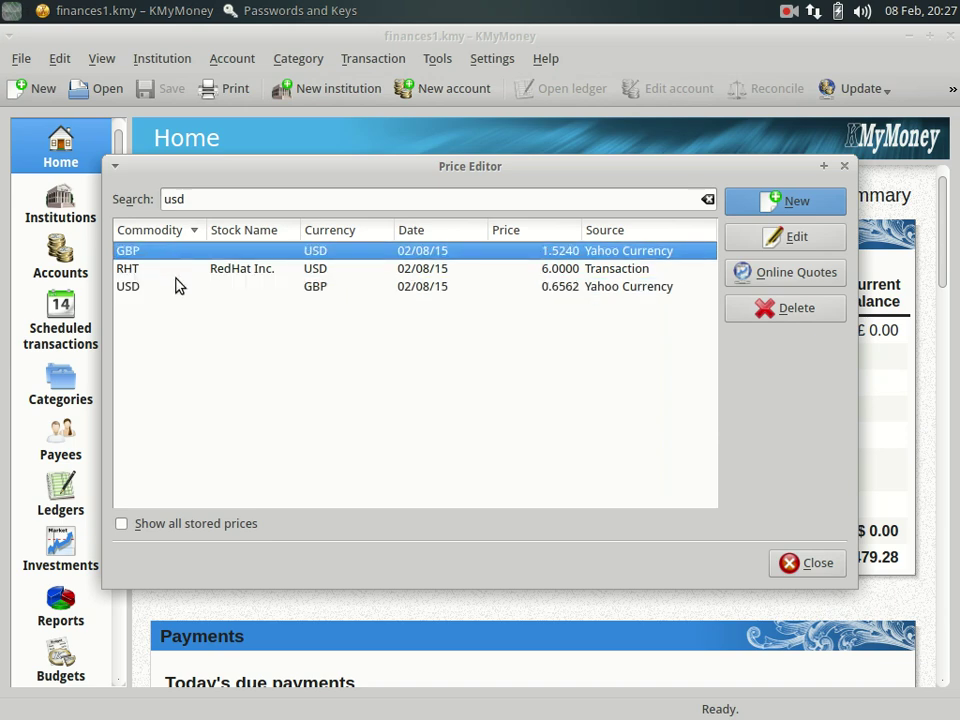
click(175, 287)
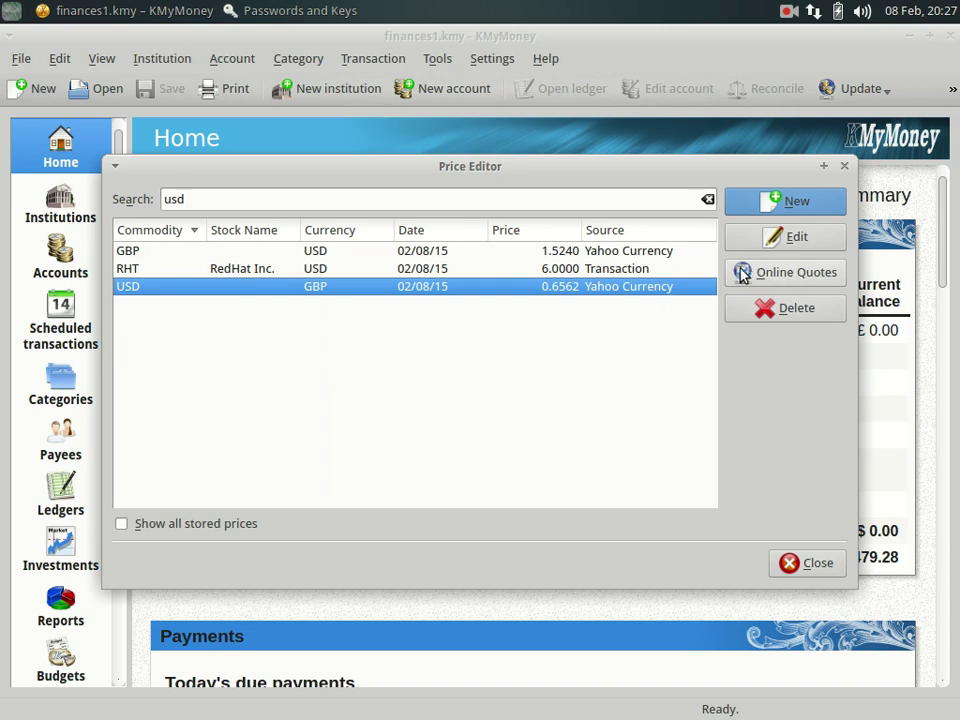
Fetch an online quote for the USD rate, clear the 'usd' filter, and close the Price Editor.
click(776, 276)
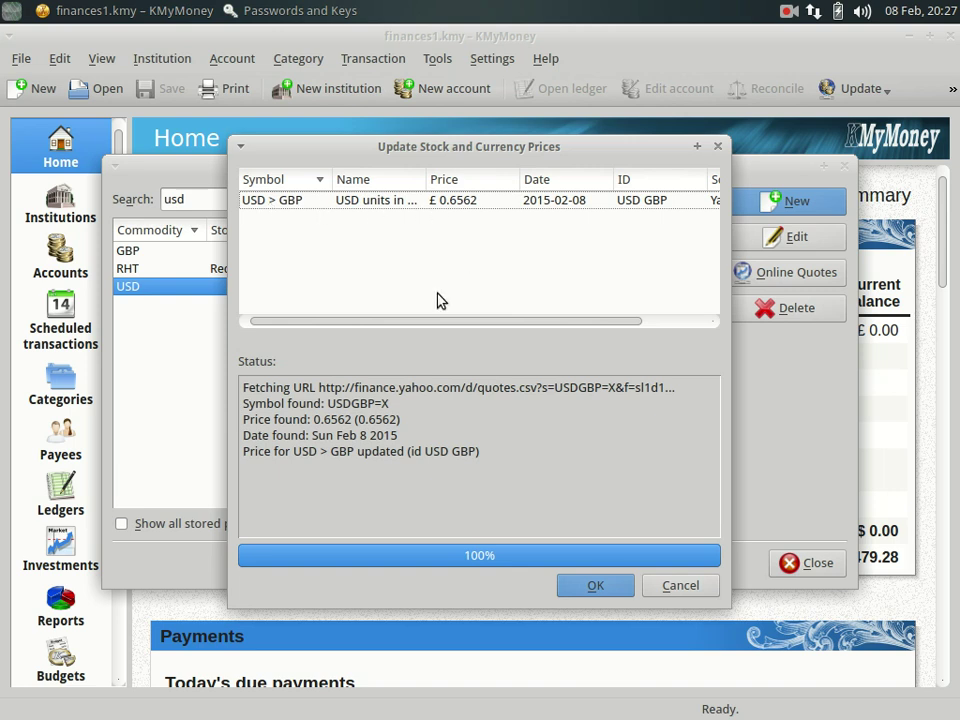
click(673, 588)
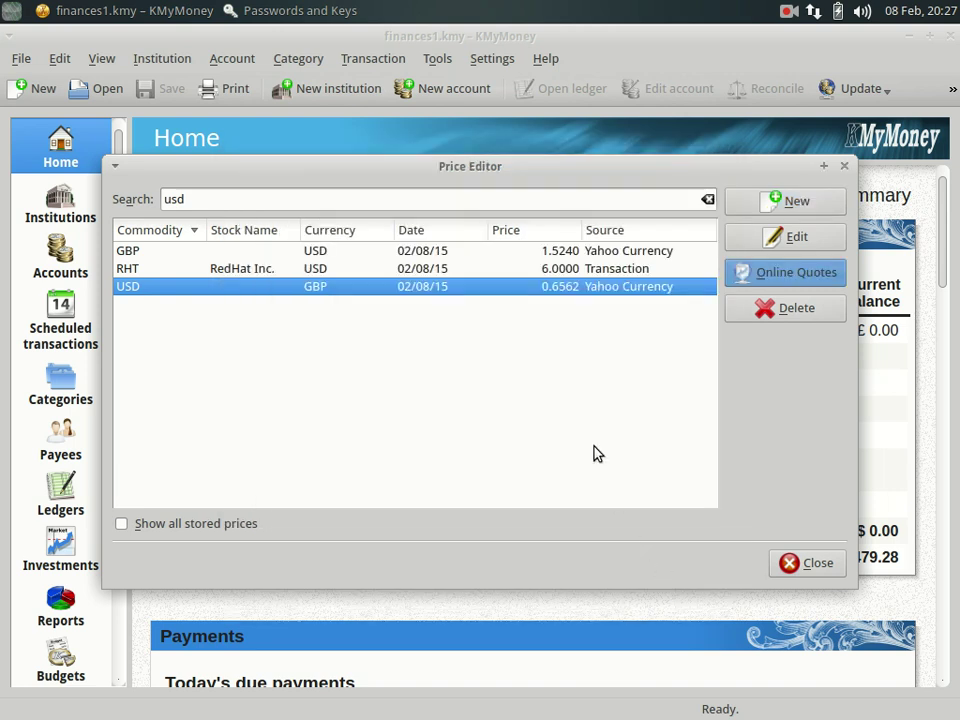
click(707, 200)
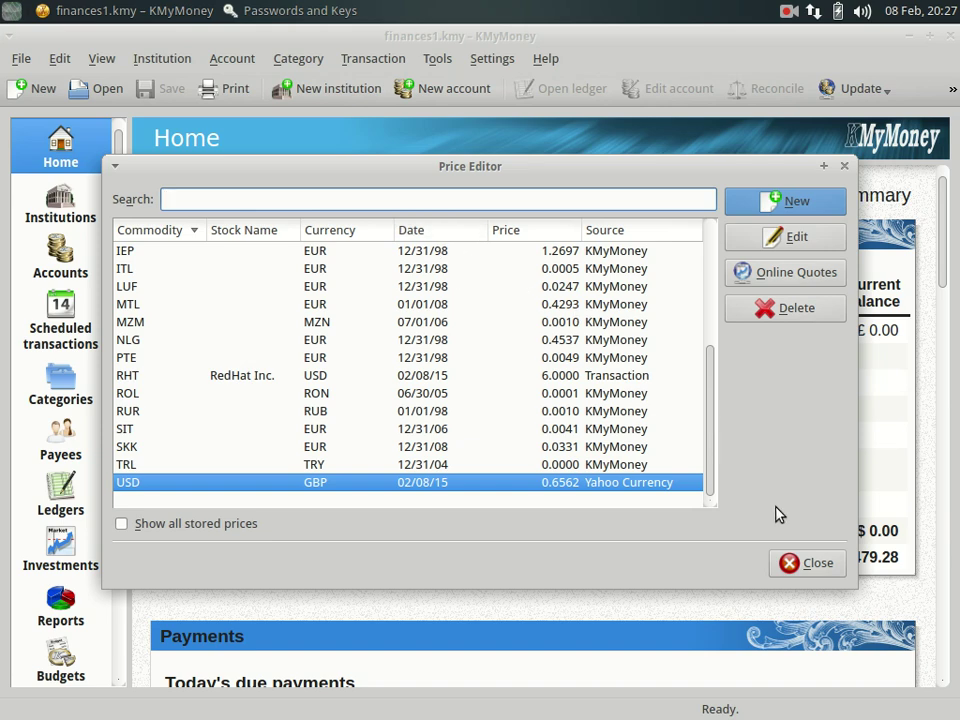
click(792, 564)
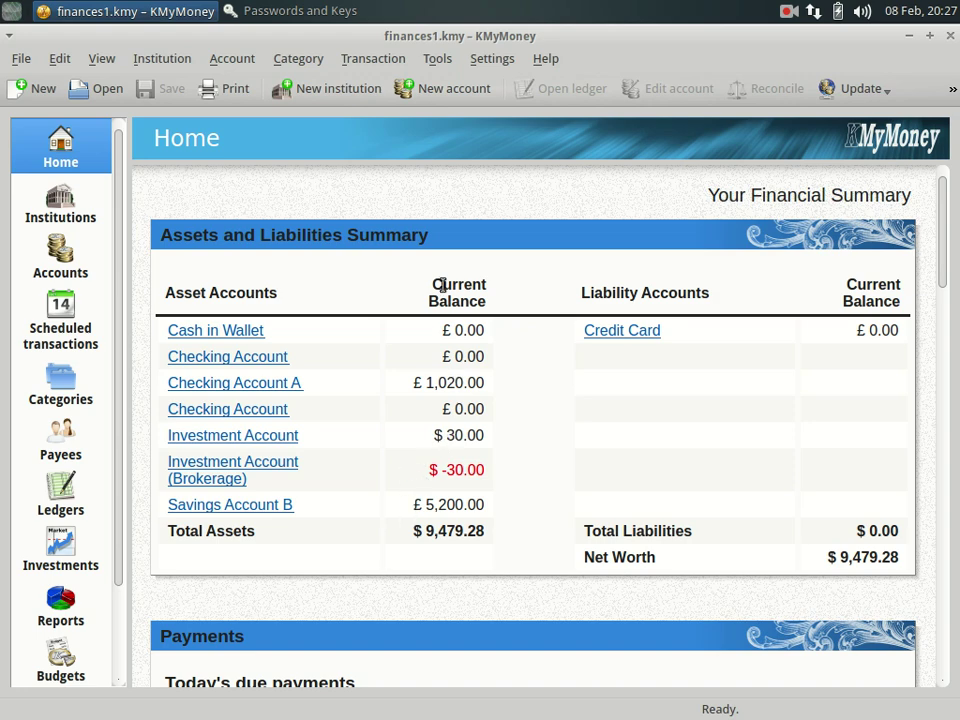
In Currencies, search 'eu' and select Euro as the base currency.
click(437, 58)
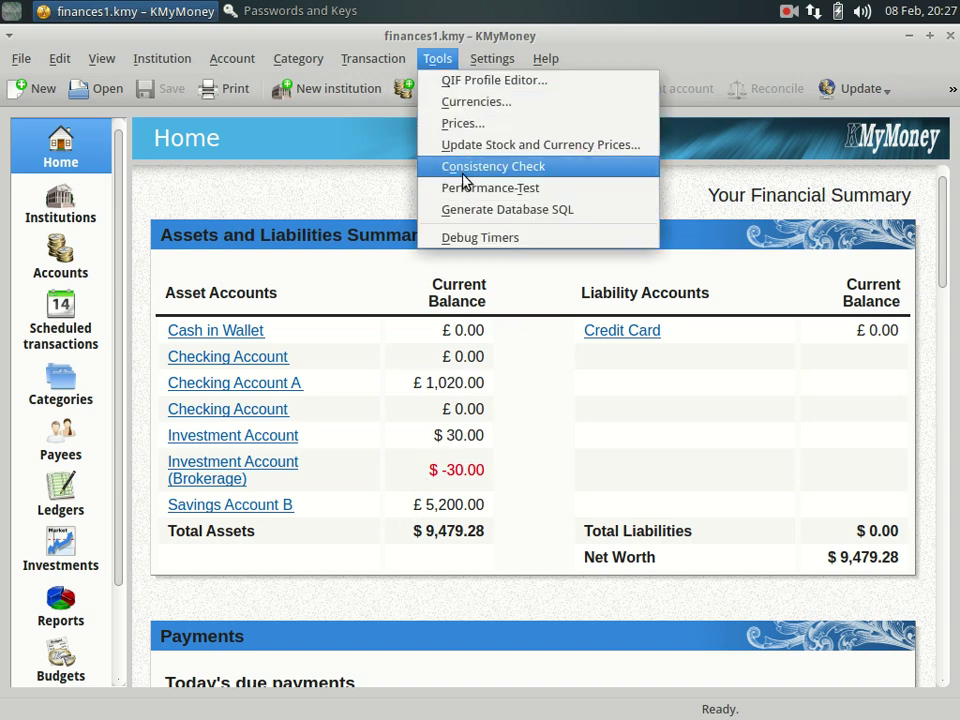
click(462, 103)
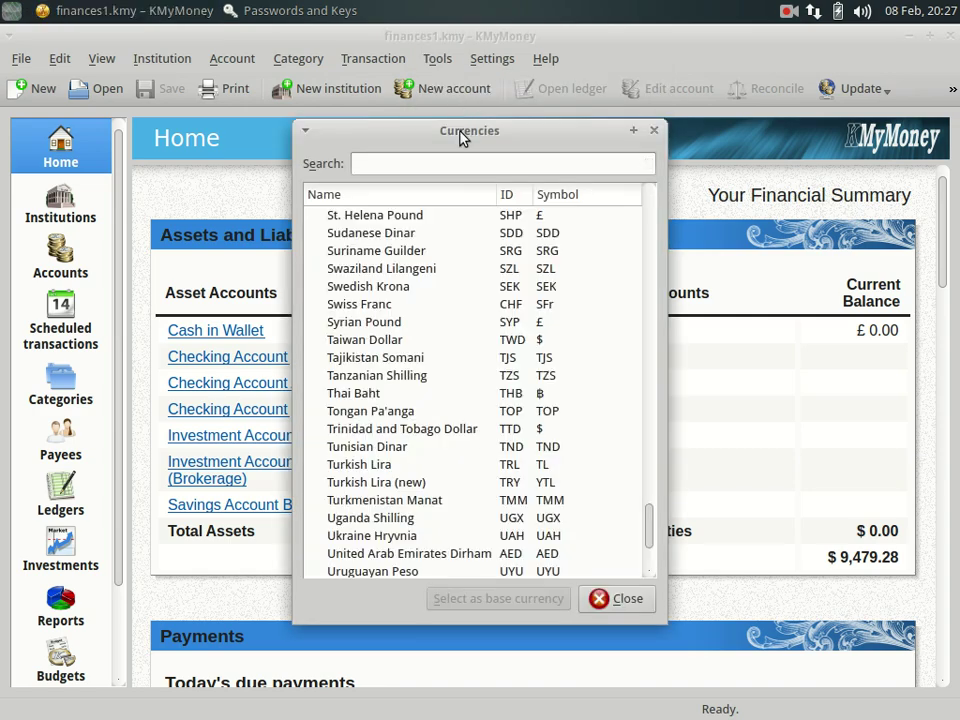
text(eu)
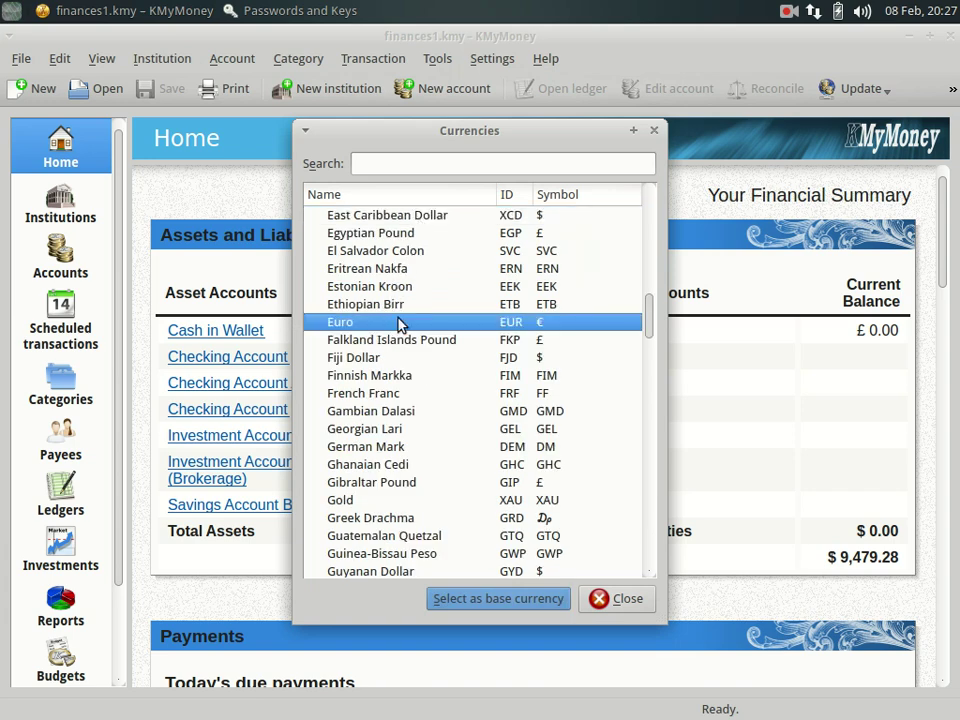
click(480, 599)
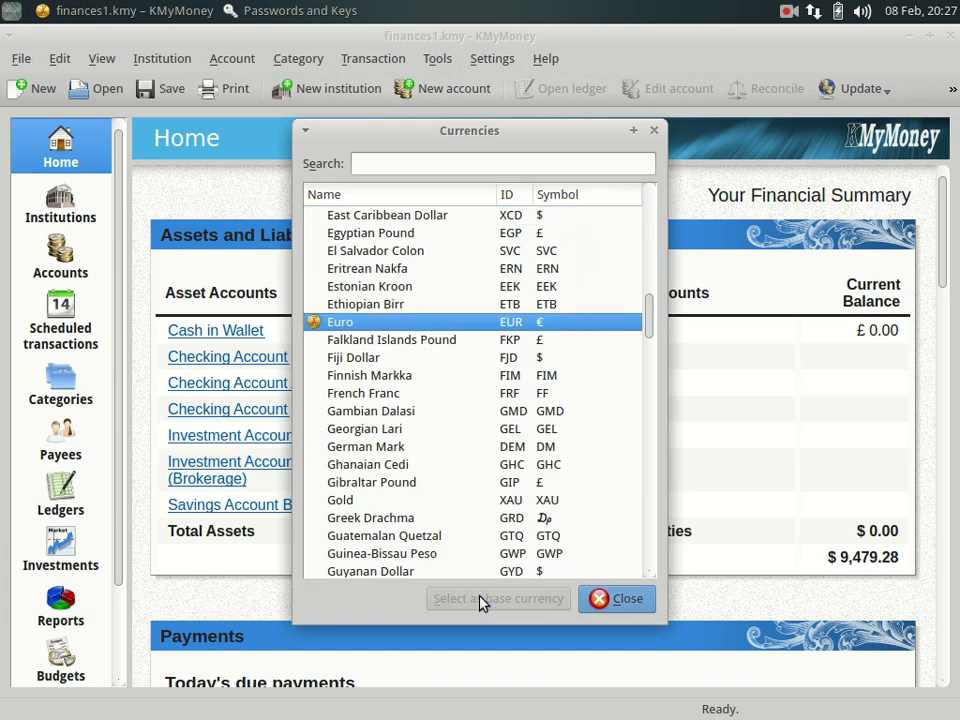
click(600, 599)
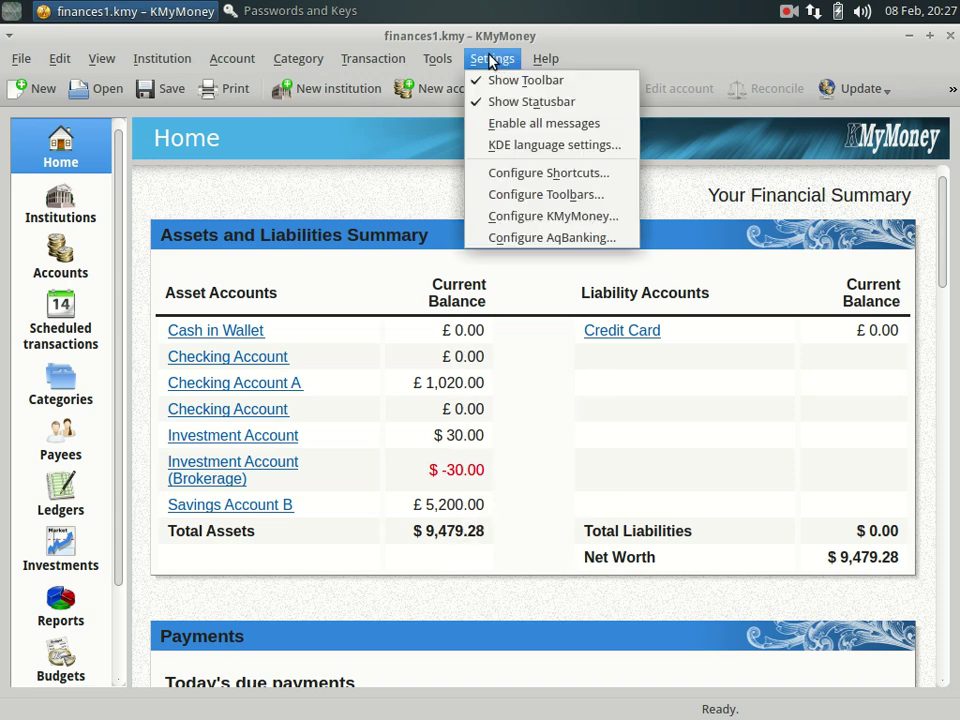
Open the Price Editor filtered to 'eur' and add a US Dollar-to-Euro price entry.
mouse_move(437, 58)
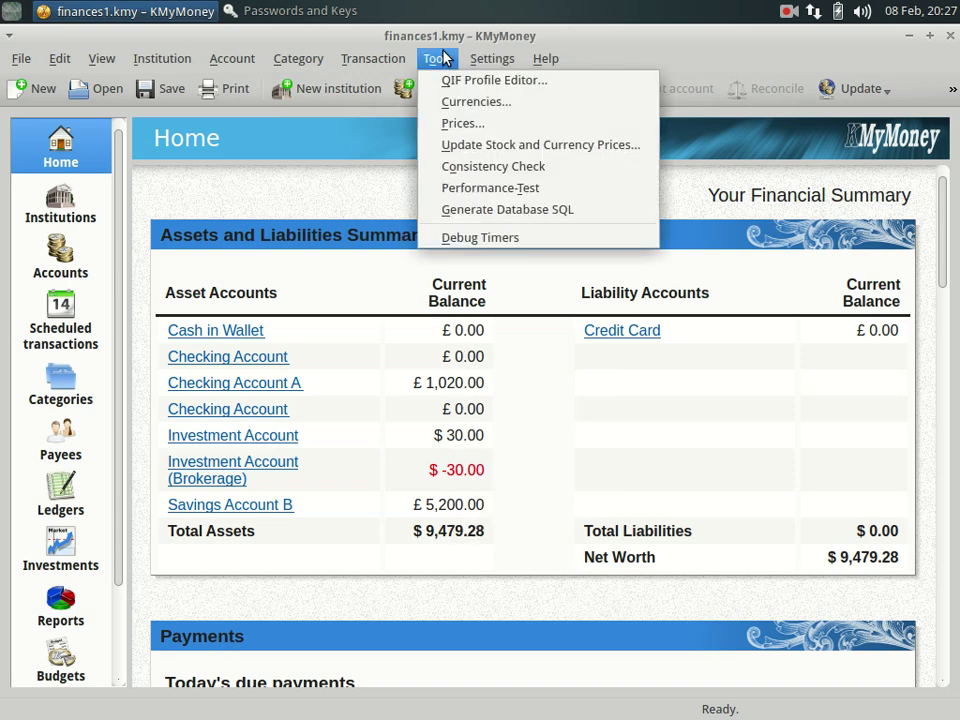
click(460, 123)
click(319, 201)
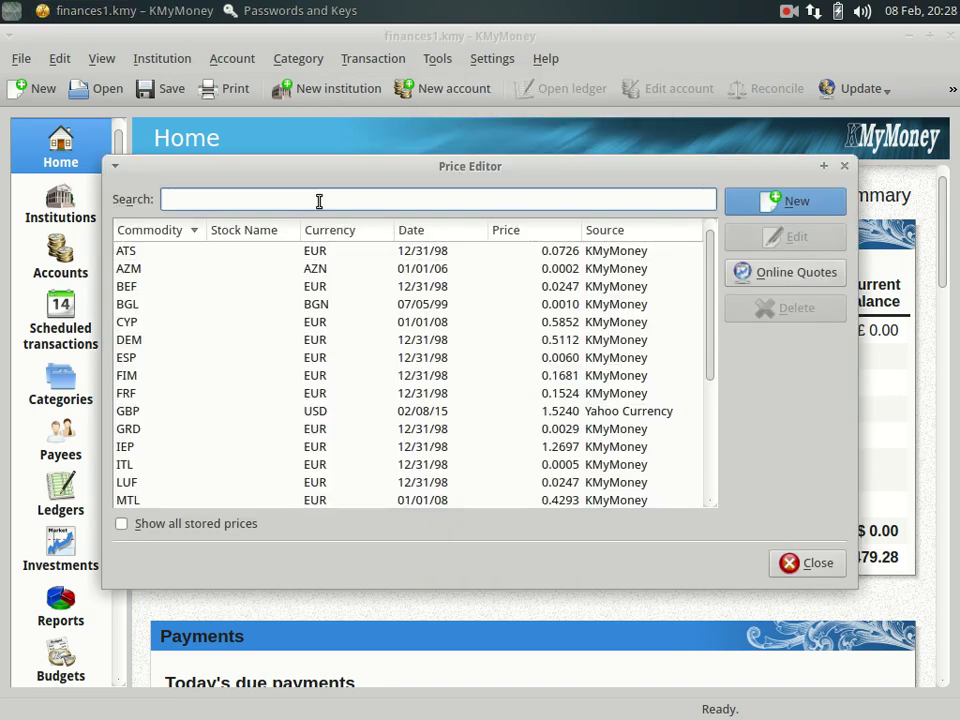
text(eur)
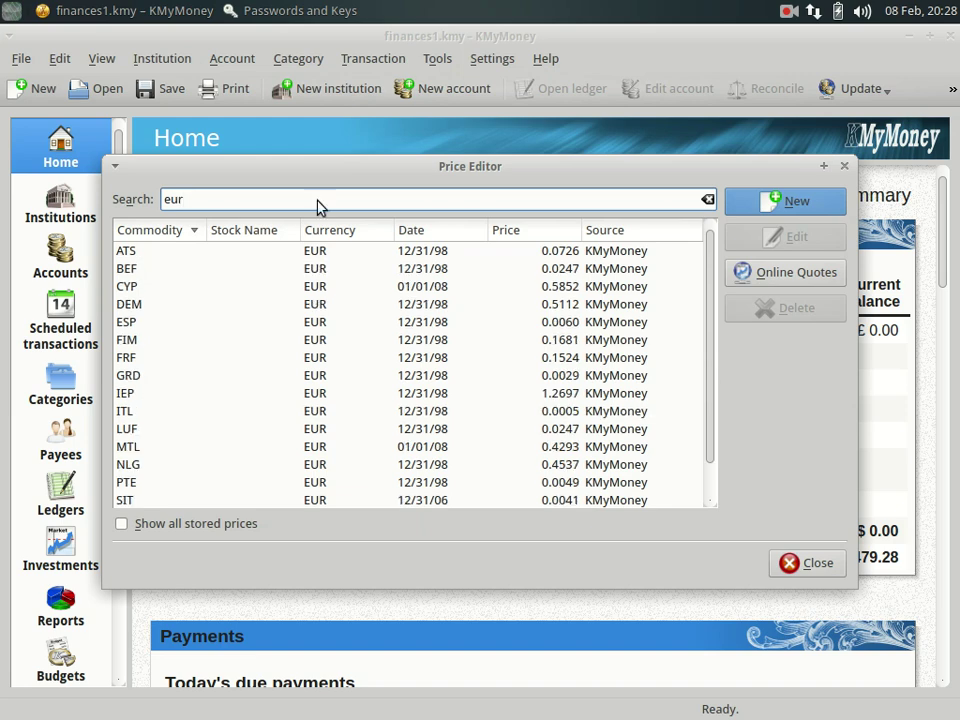
key(Return)
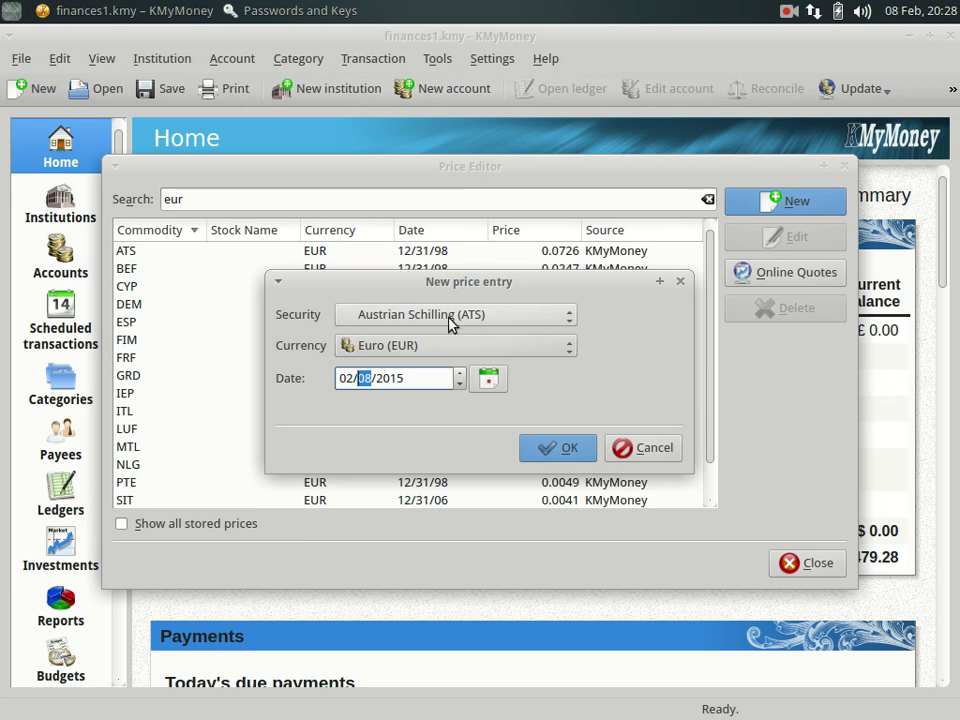
click(448, 318)
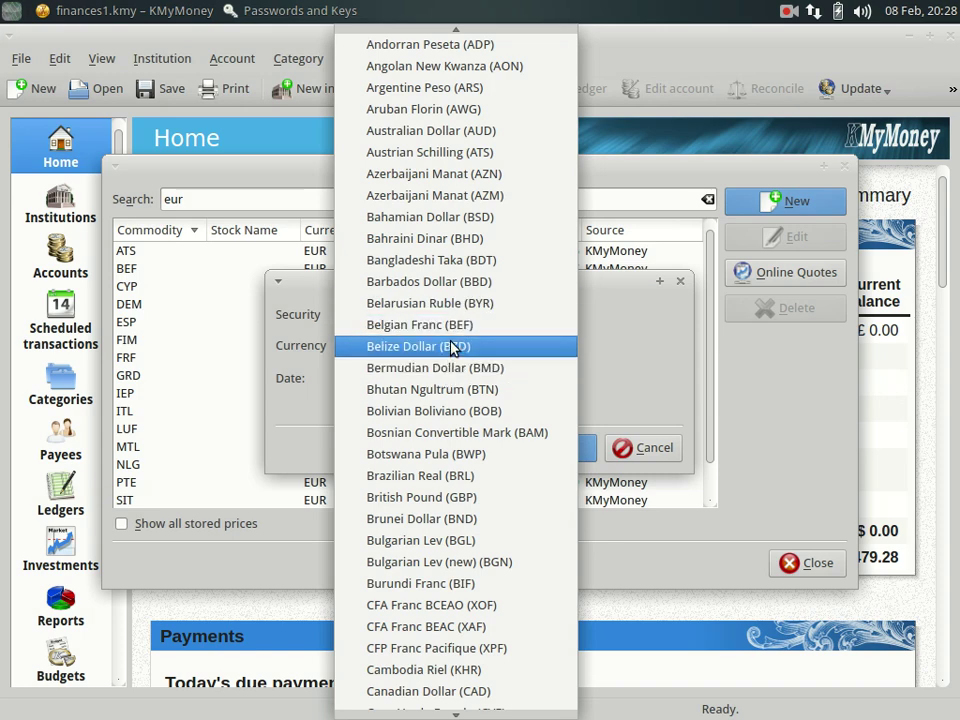
key(u)
key(Return)
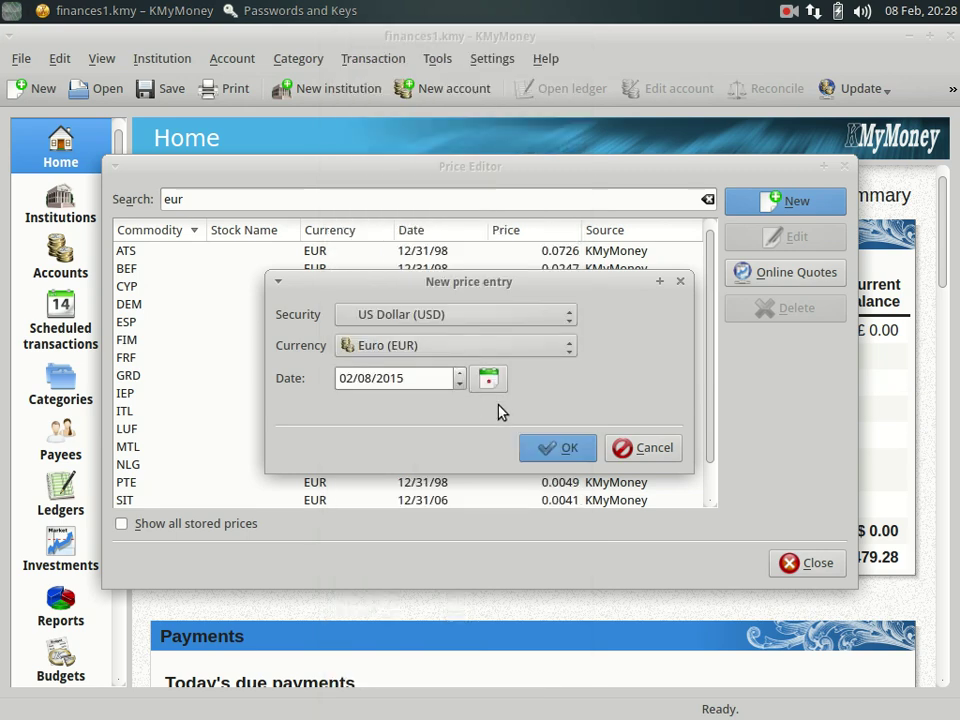
click(560, 449)
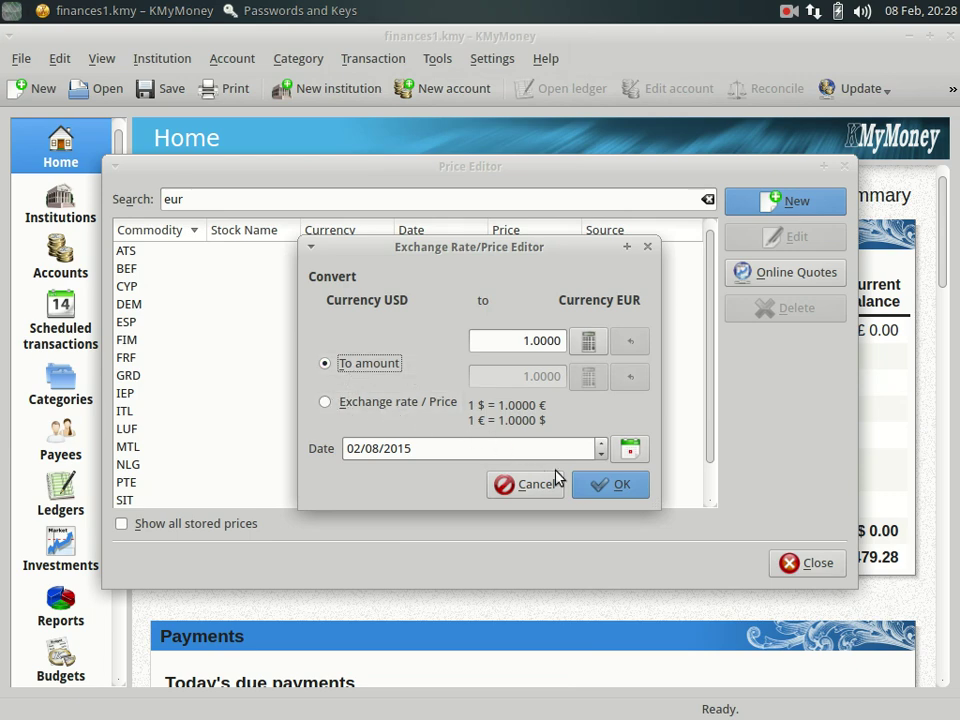
click(606, 482)
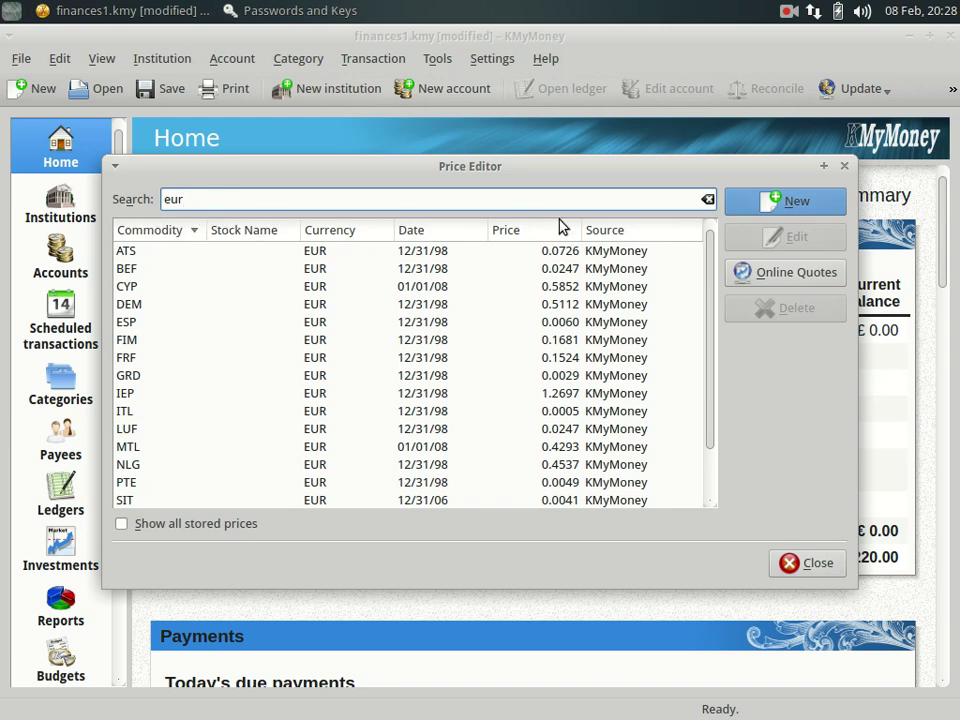
Add a British Pound-to-Euro price of 1.0000.
click(752, 202)
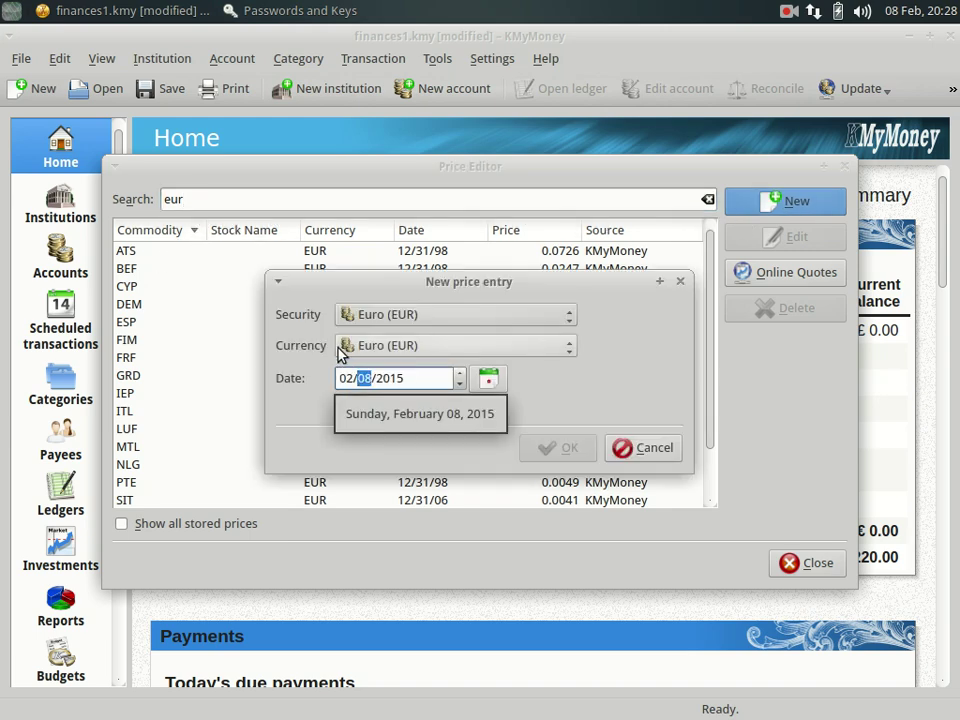
click(372, 314)
scroll(400, 321, up, 10)
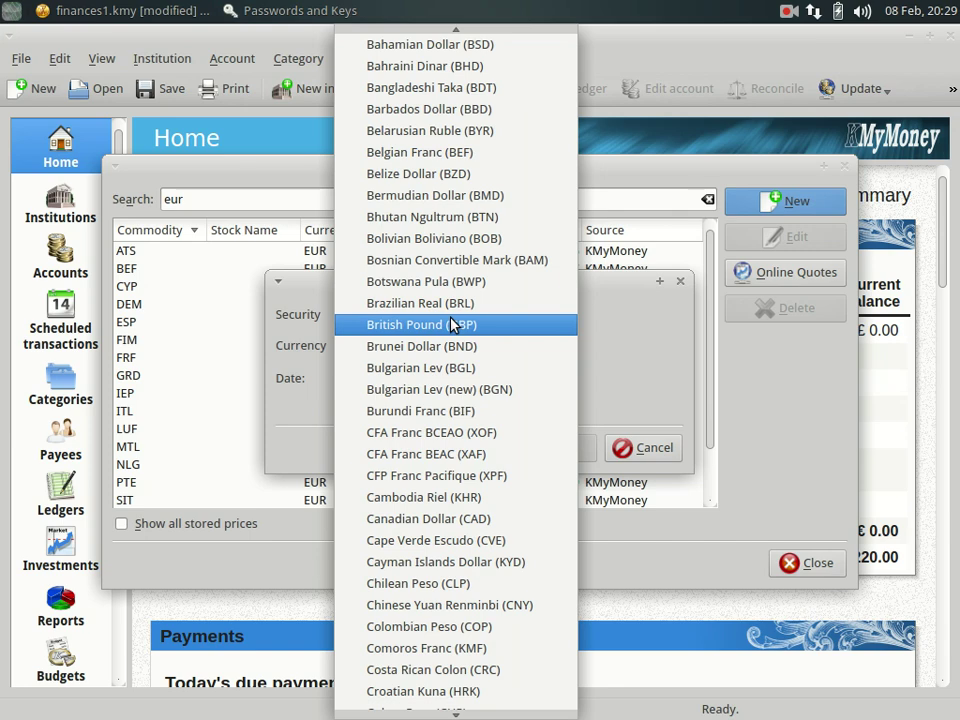
click(452, 322)
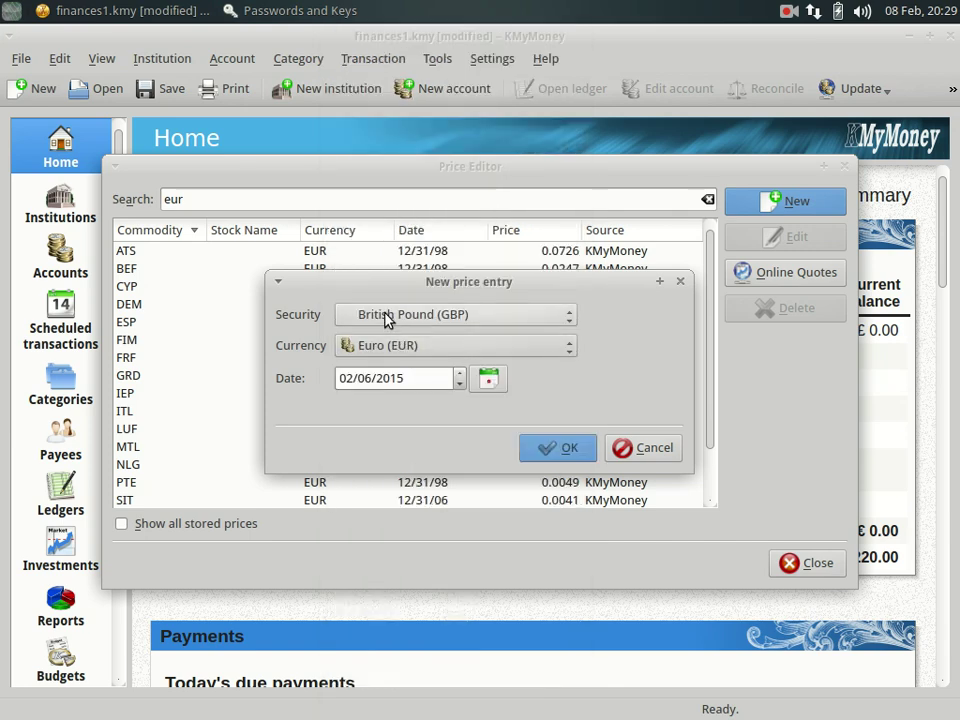
click(556, 449)
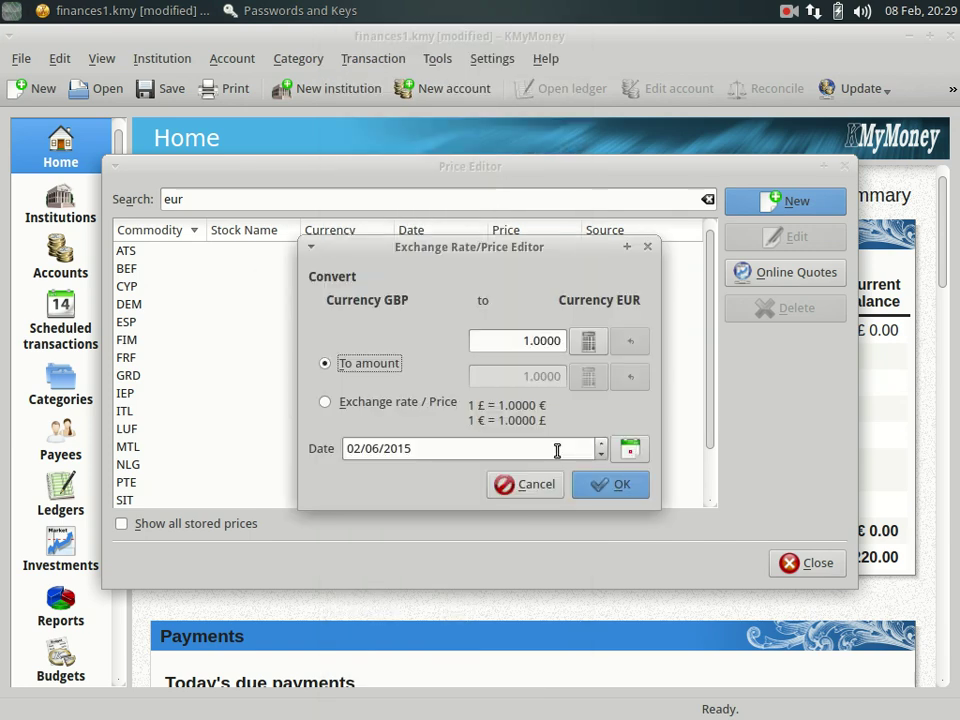
click(594, 484)
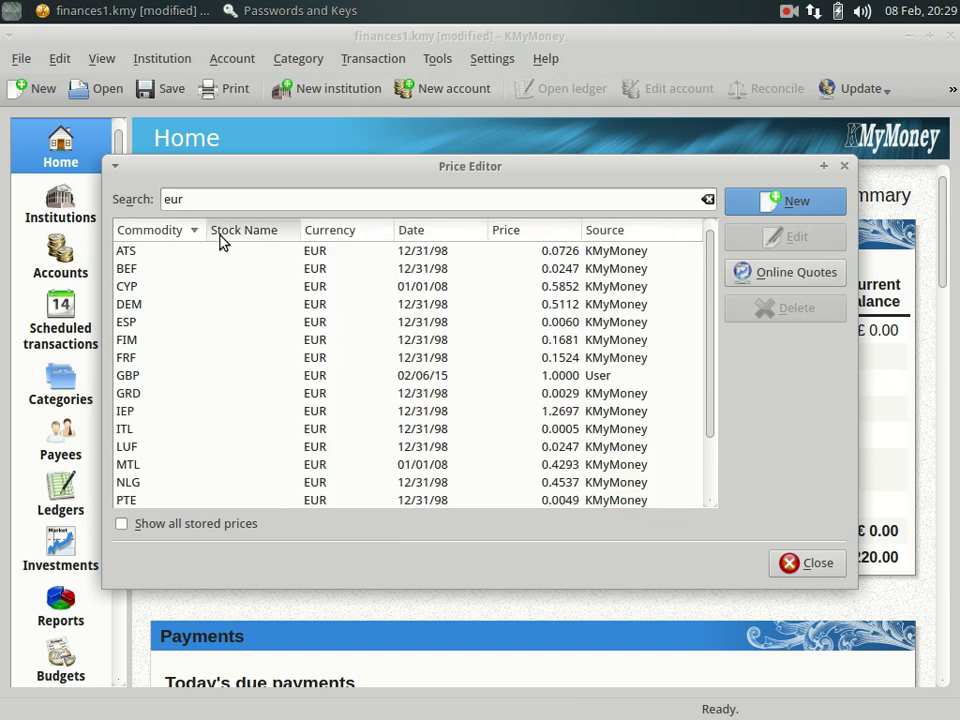
Add a 1.0000 Euro price in British Pounds.
drag(210, 199, 148, 184)
click(204, 197)
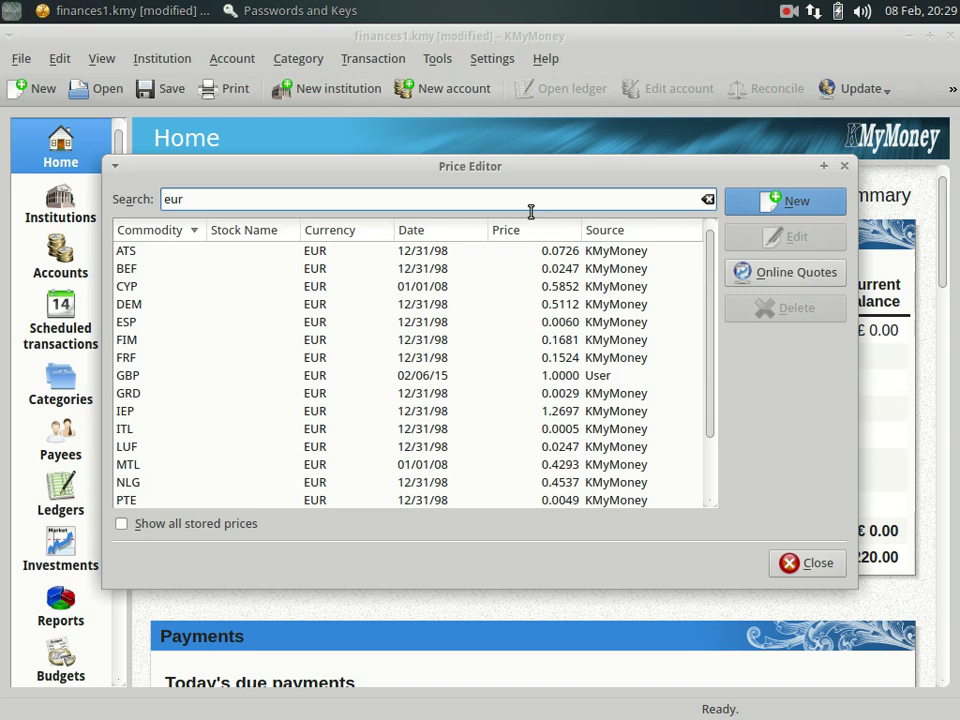
click(785, 201)
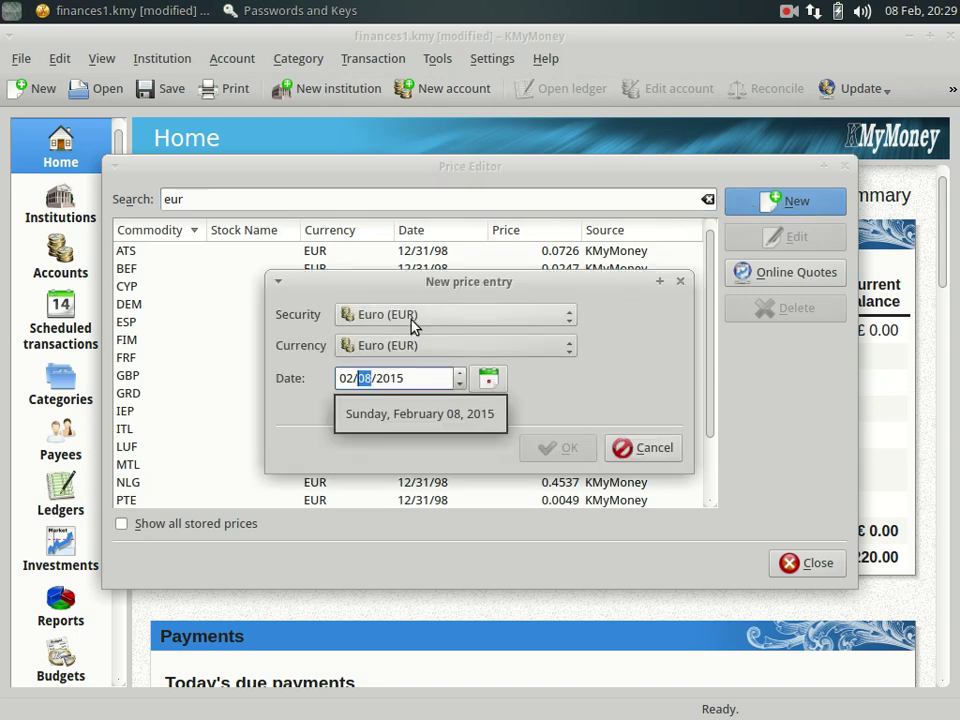
click(400, 352)
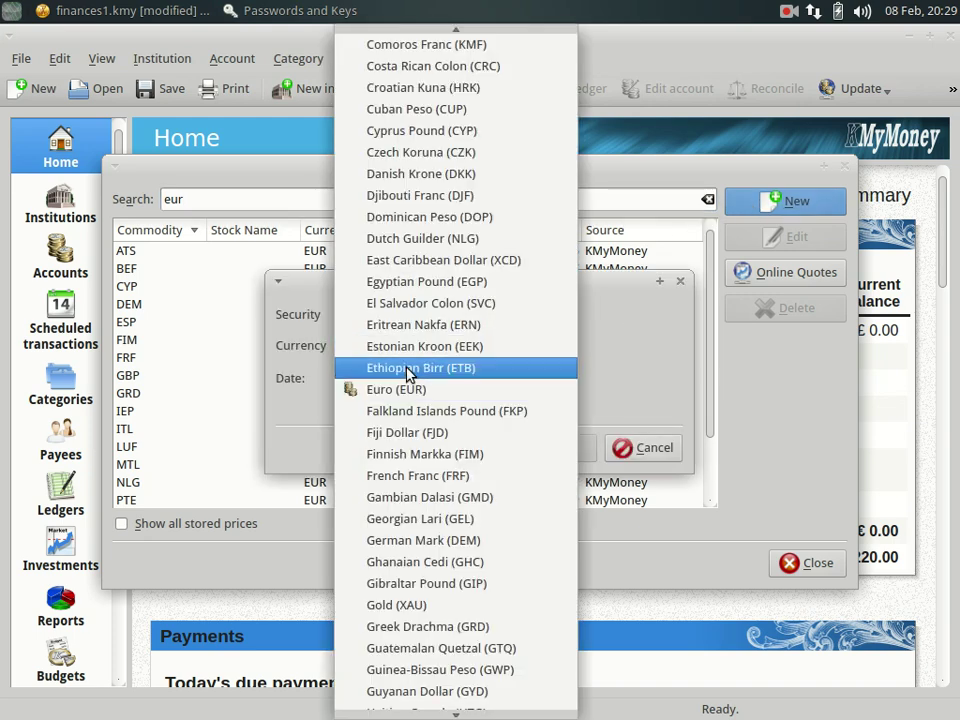
key(g)
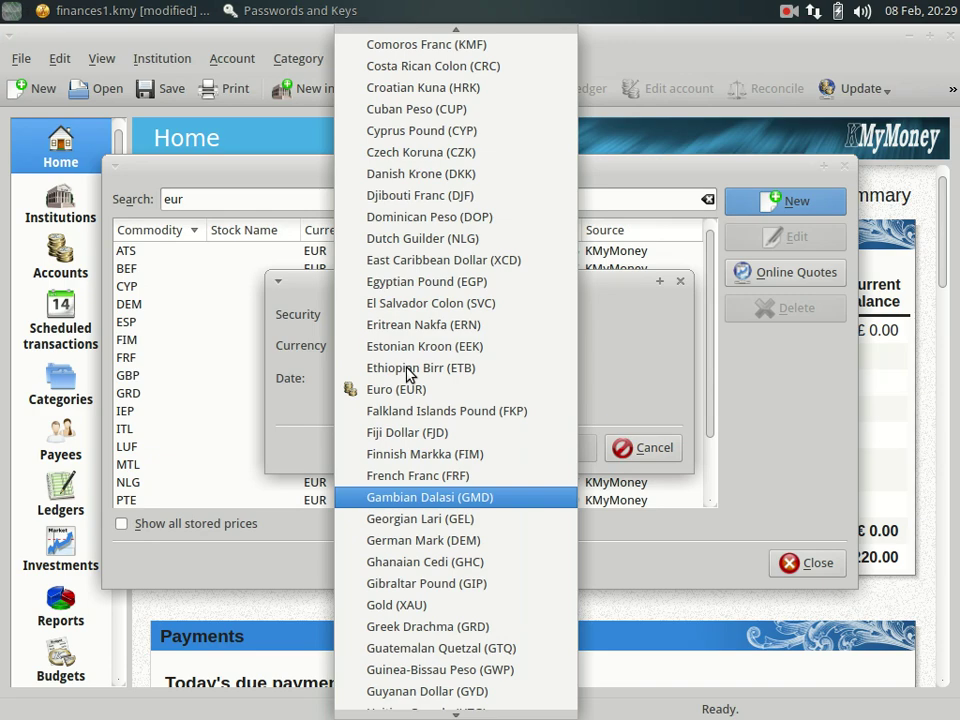
key(u)
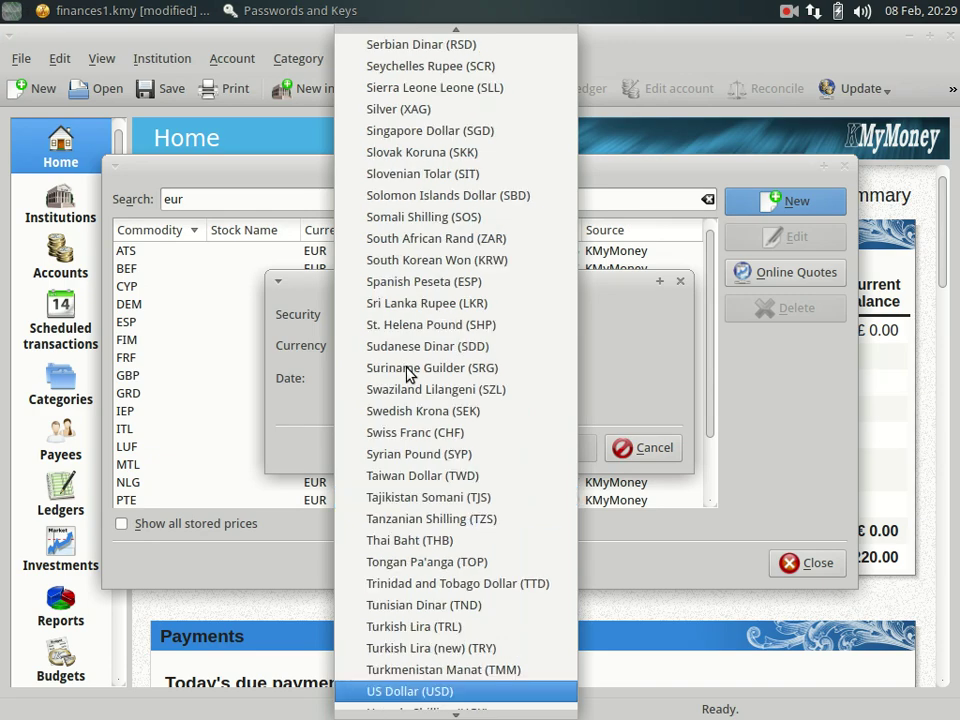
key(b)
key(r)
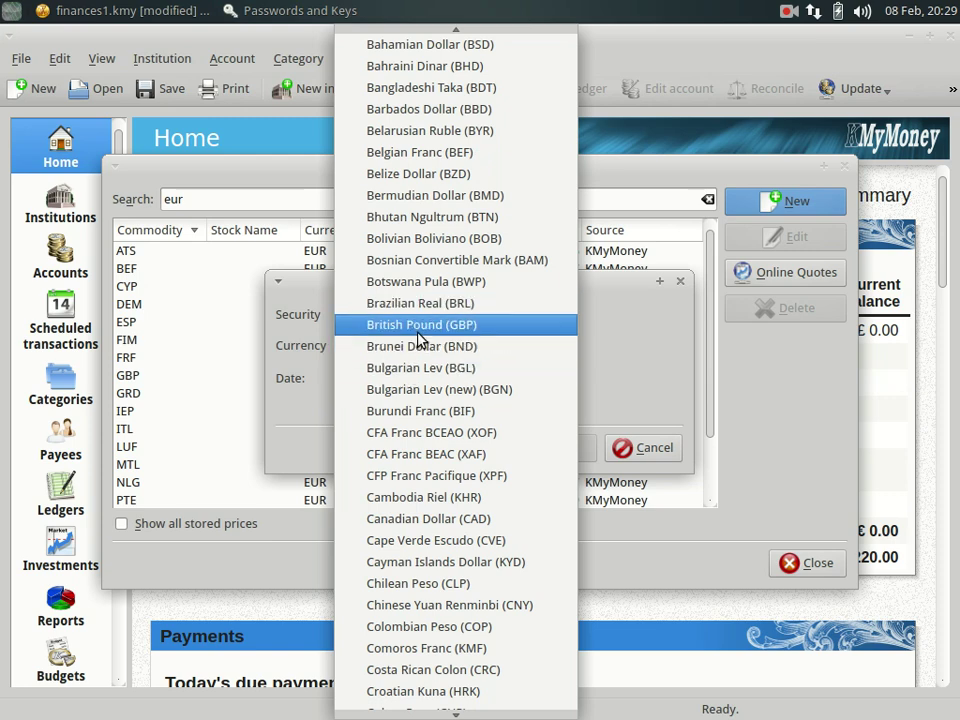
click(420, 333)
click(558, 445)
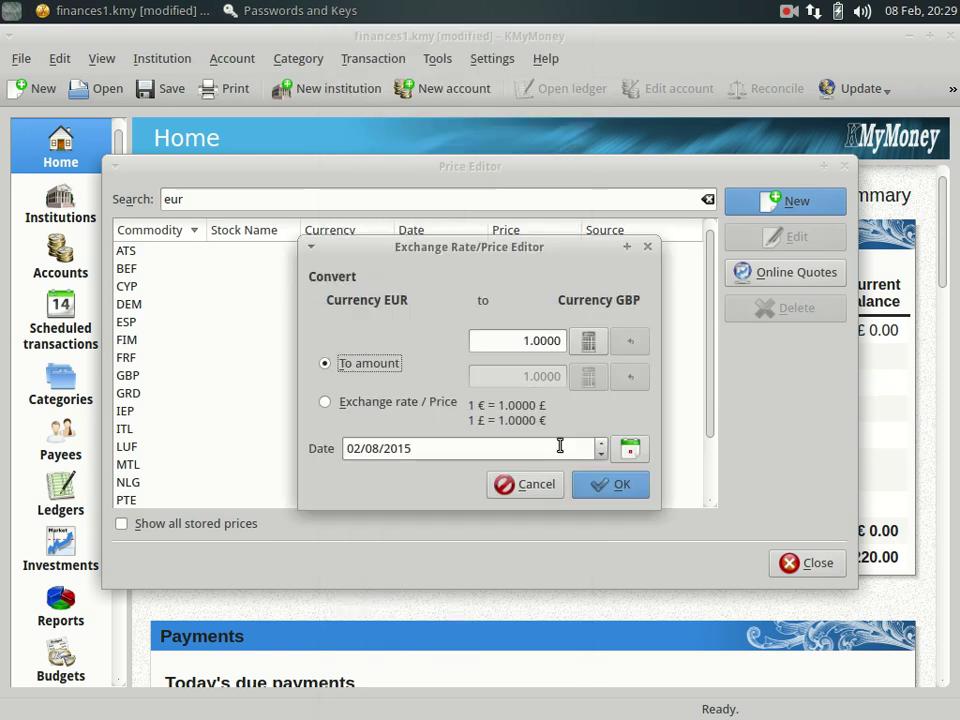
click(611, 486)
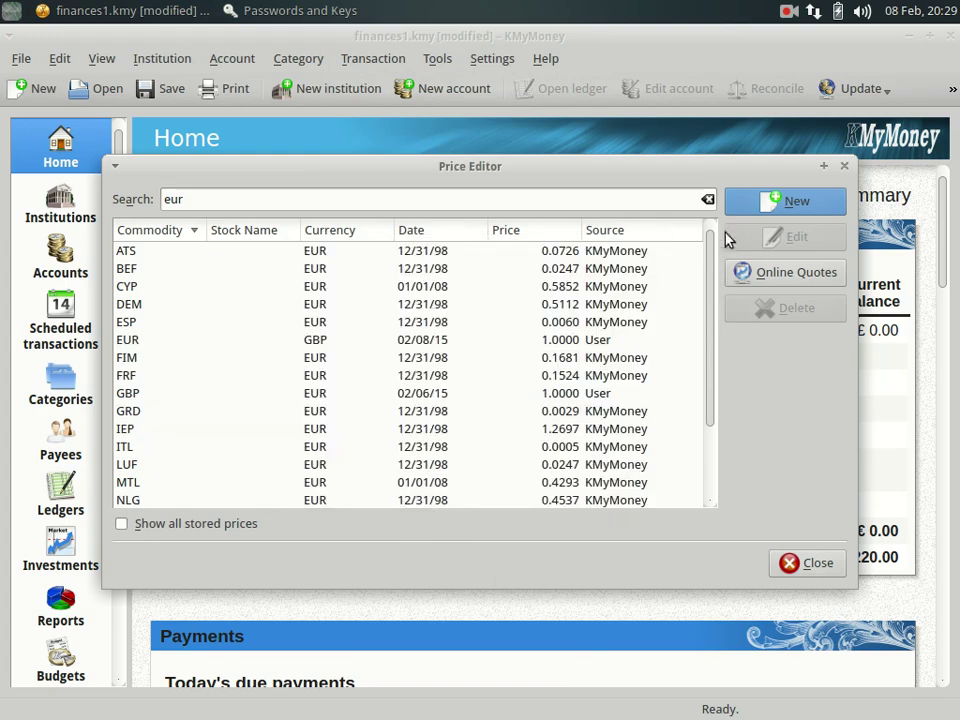
Add a 1.0000 Euro-to-US Dollar rate, then bring up the Online Quotes updater.
click(744, 199)
click(399, 345)
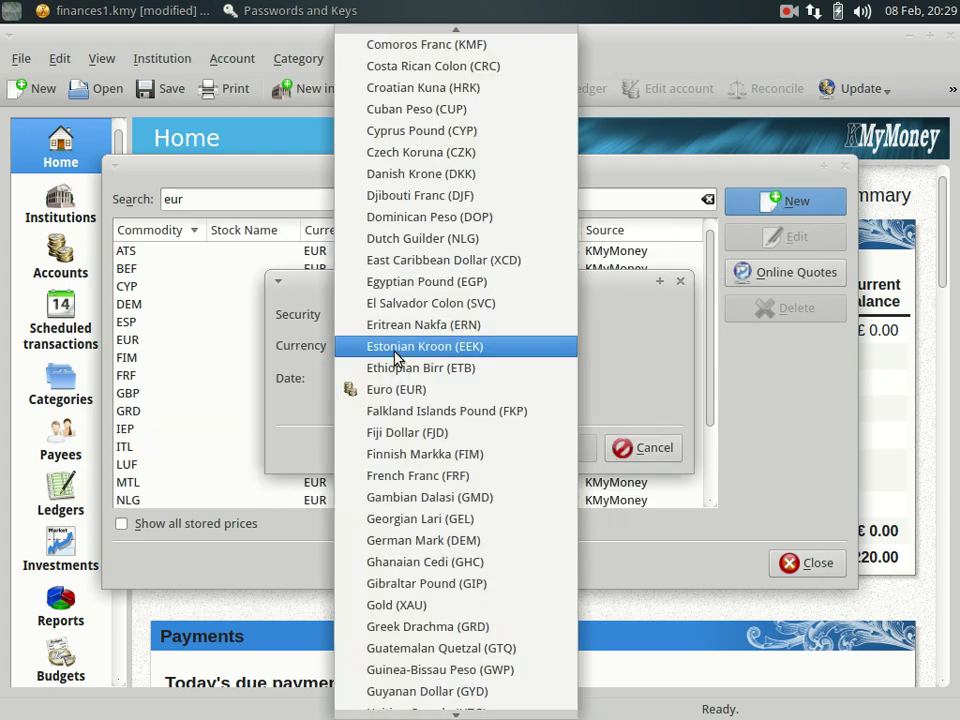
key(u)
key(Return)
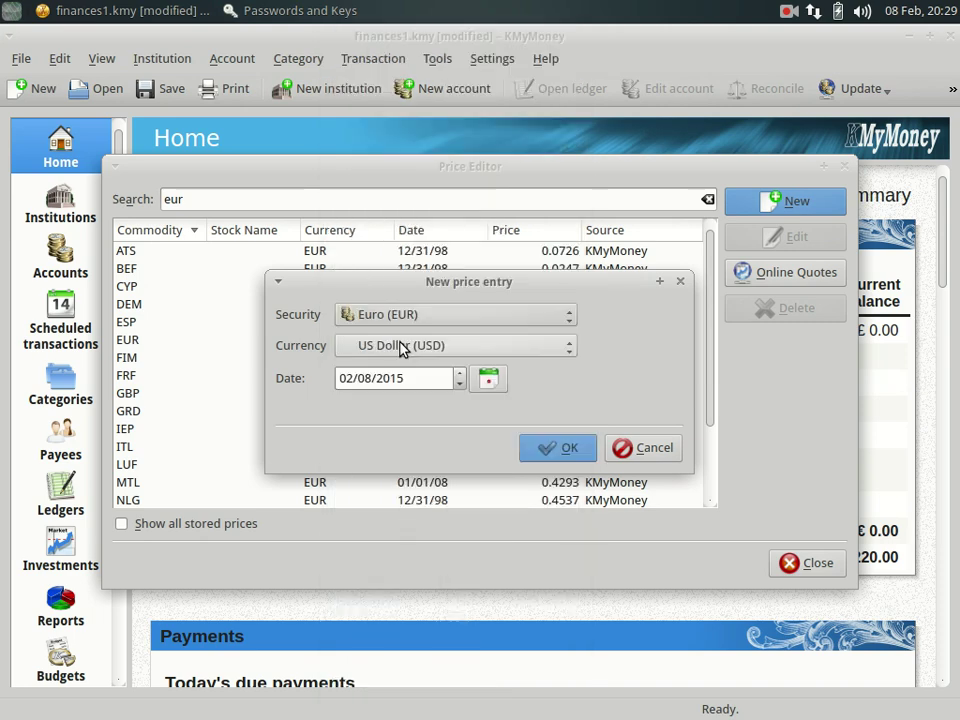
click(545, 450)
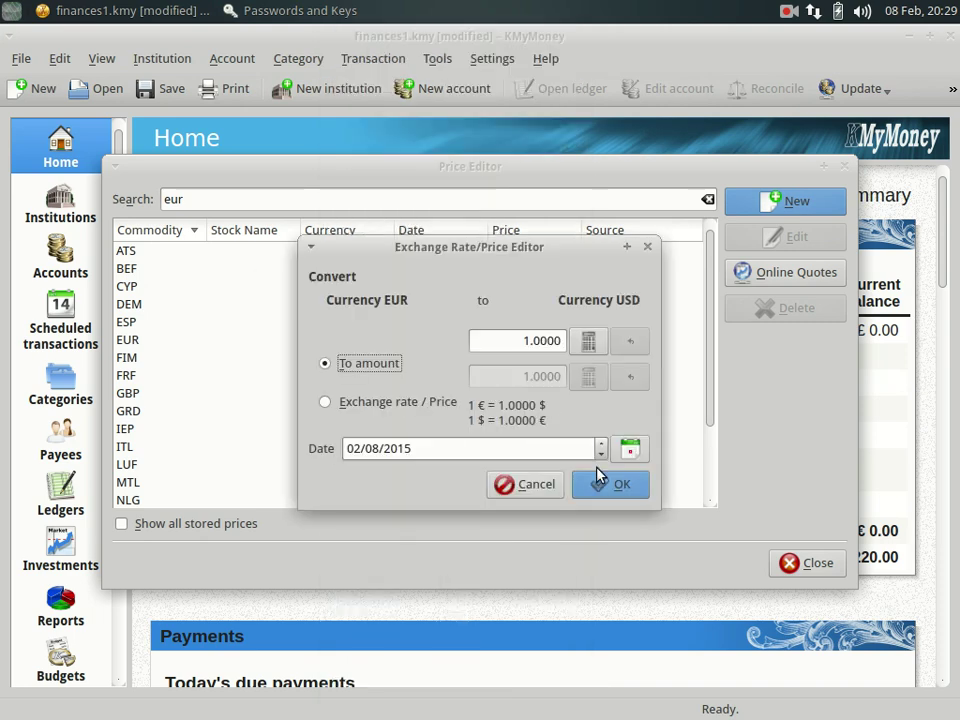
click(610, 490)
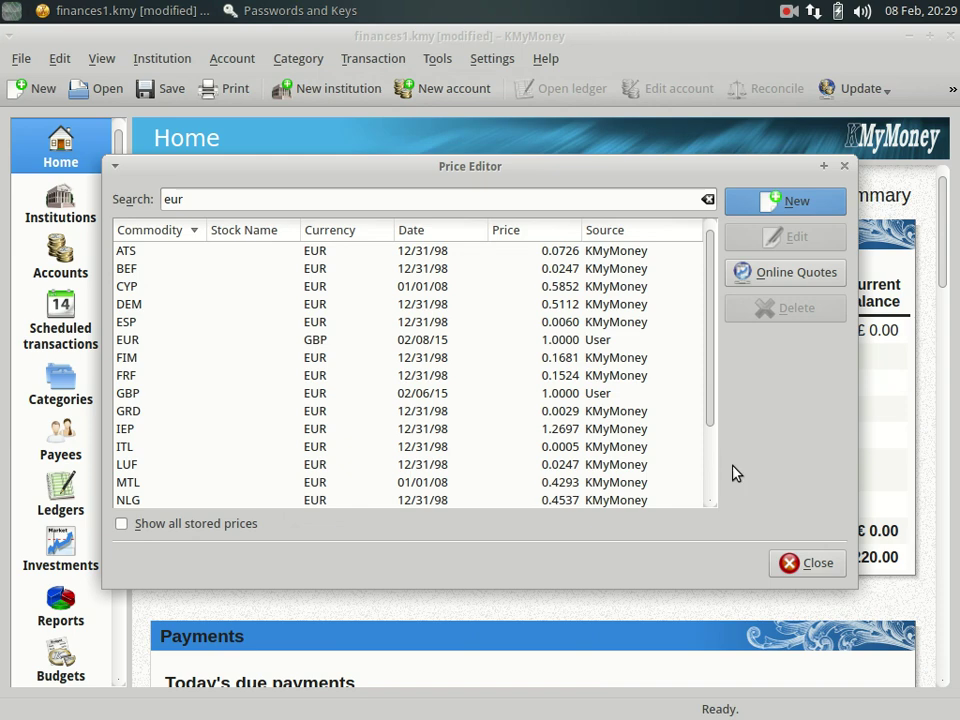
click(752, 278)
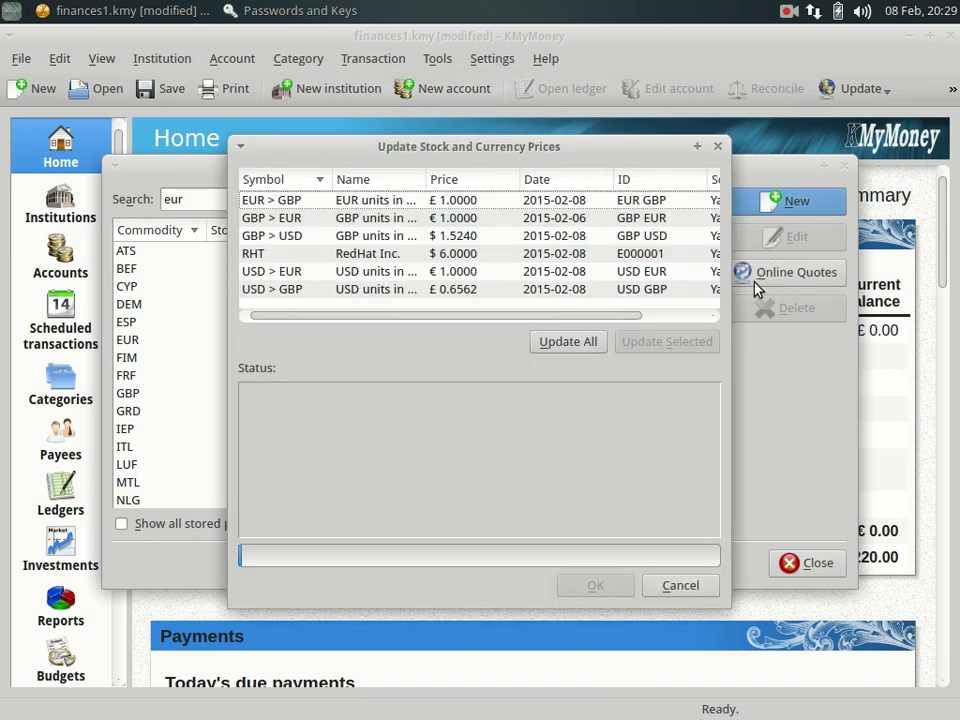
Download current quotes for all currency pairs (e.g. EUR-to-GBP 0.7430) and close the Price Editor.
drag(414, 318, 365, 315)
click(582, 346)
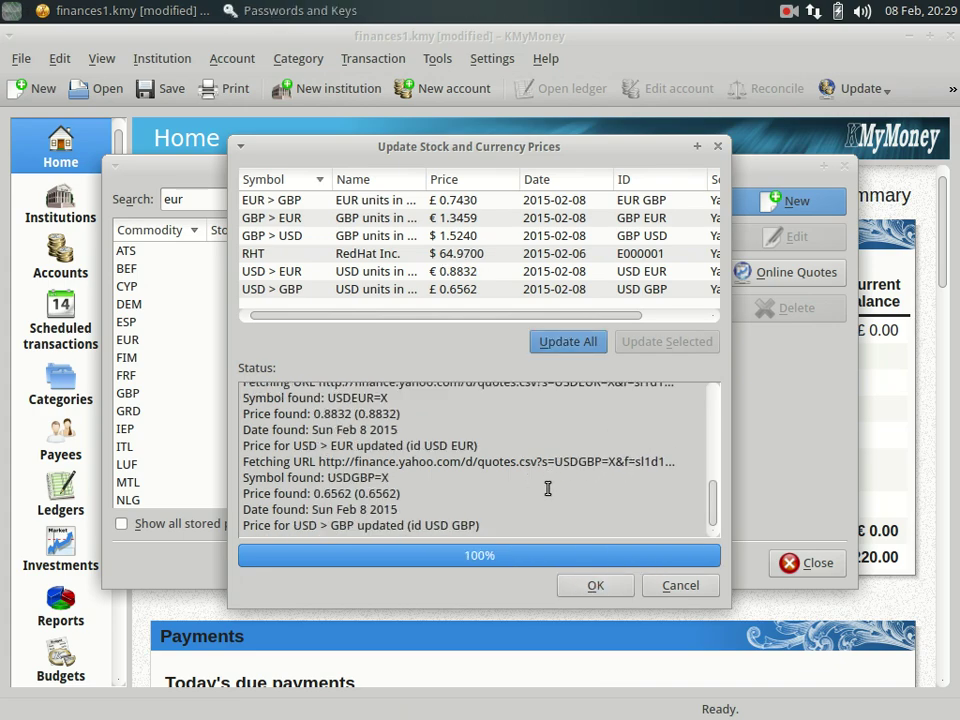
click(582, 589)
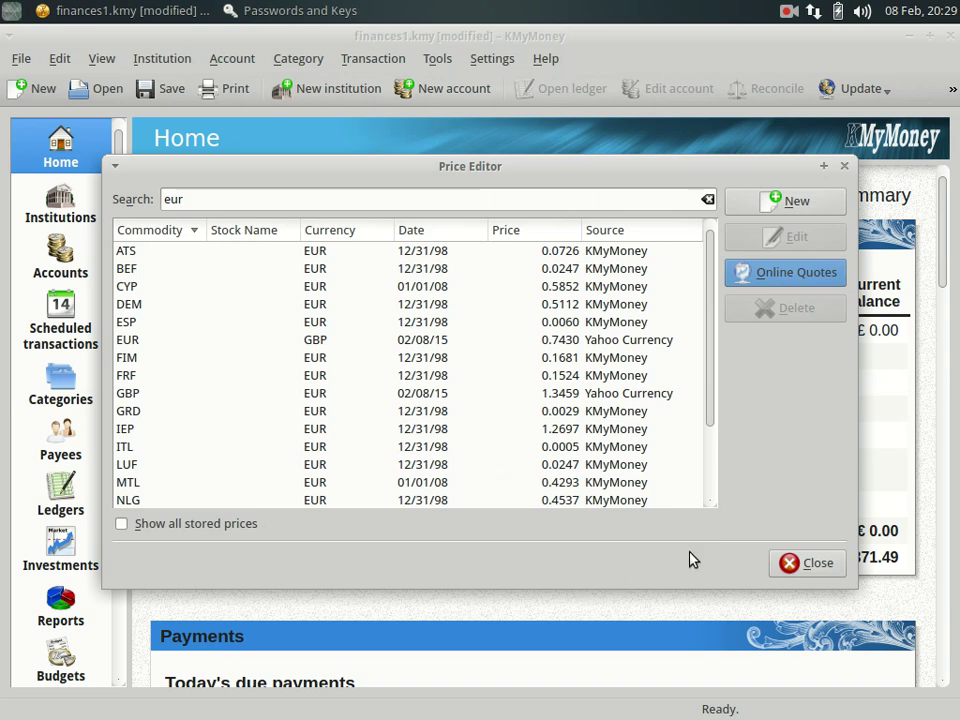
click(795, 563)
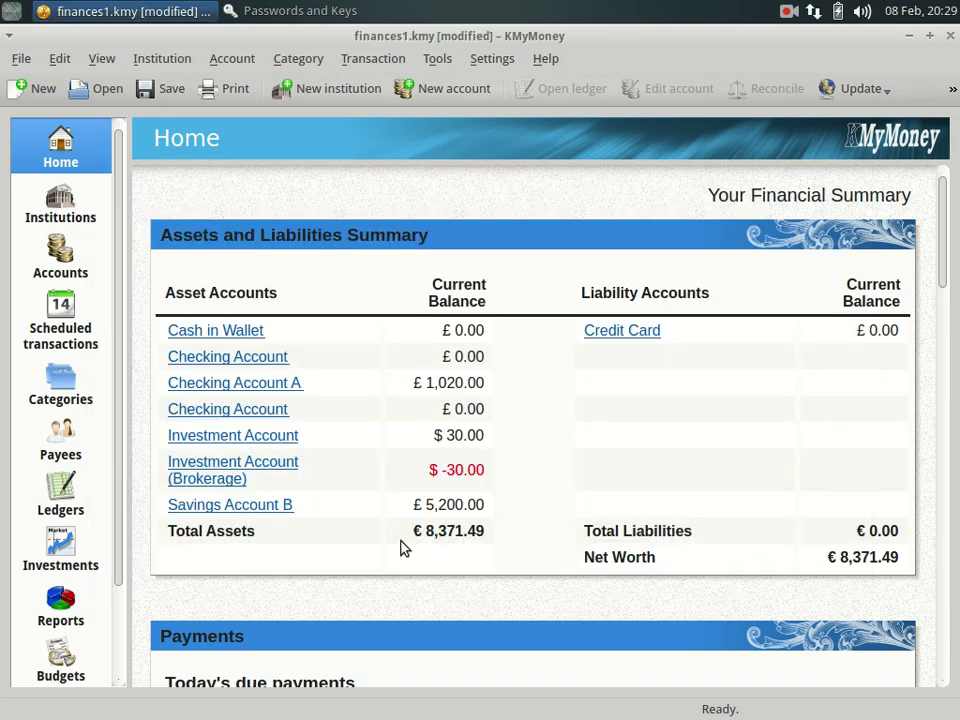
drag(407, 538, 503, 530)
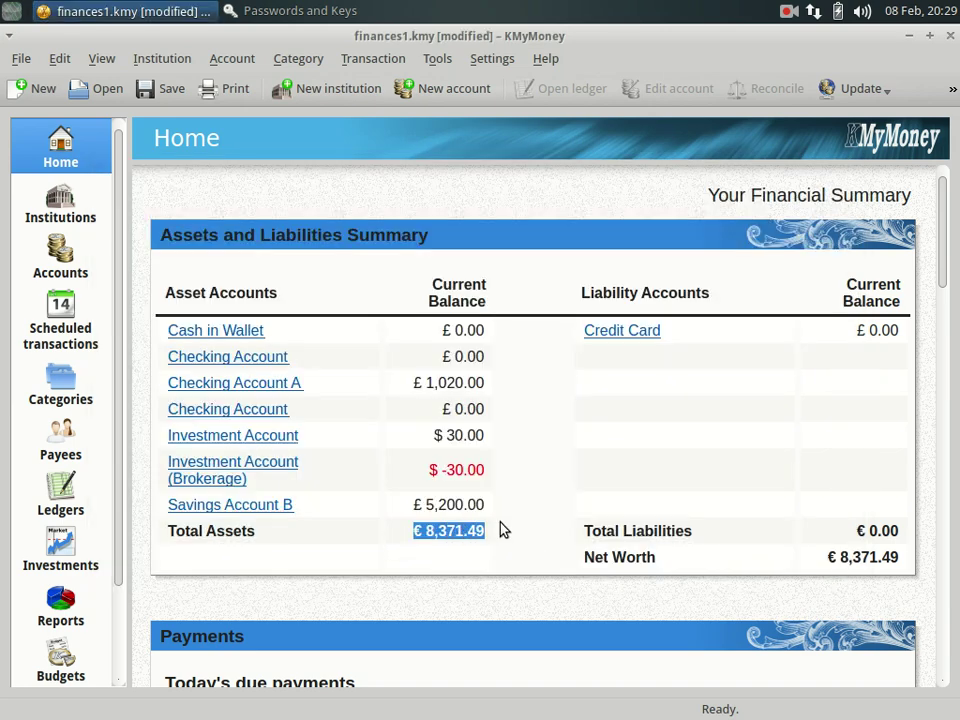
click(540, 535)
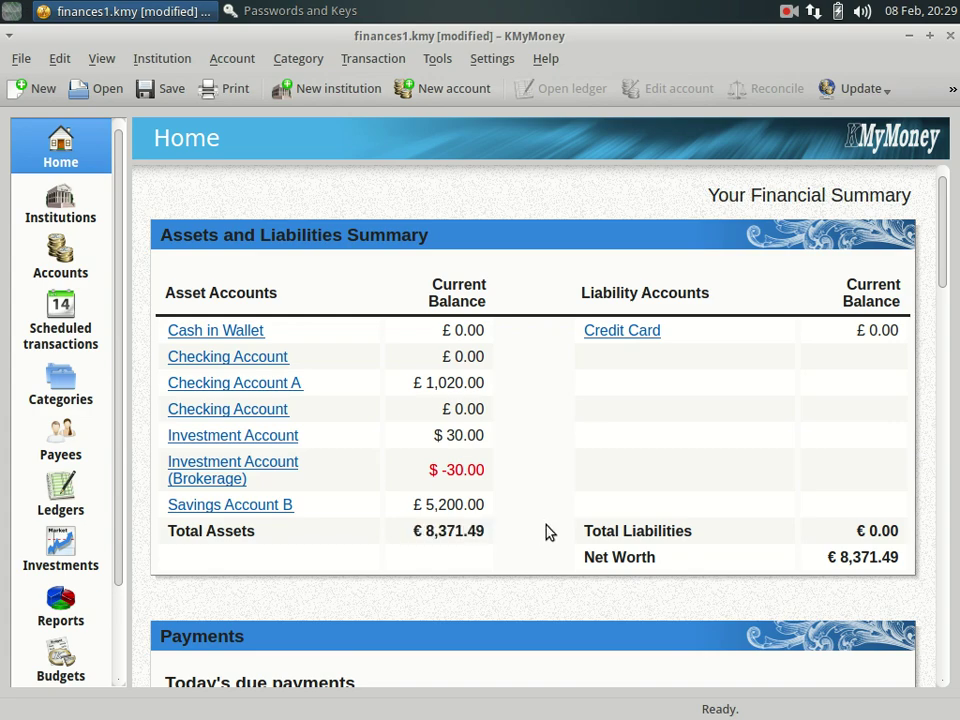
drag(503, 535, 394, 527)
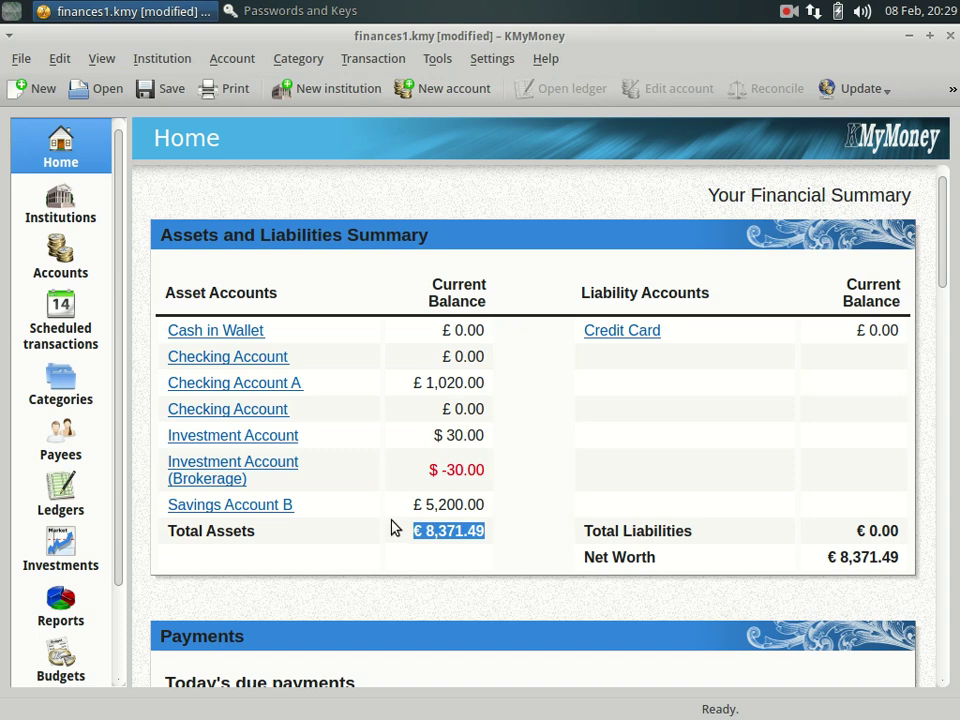
click(393, 528)
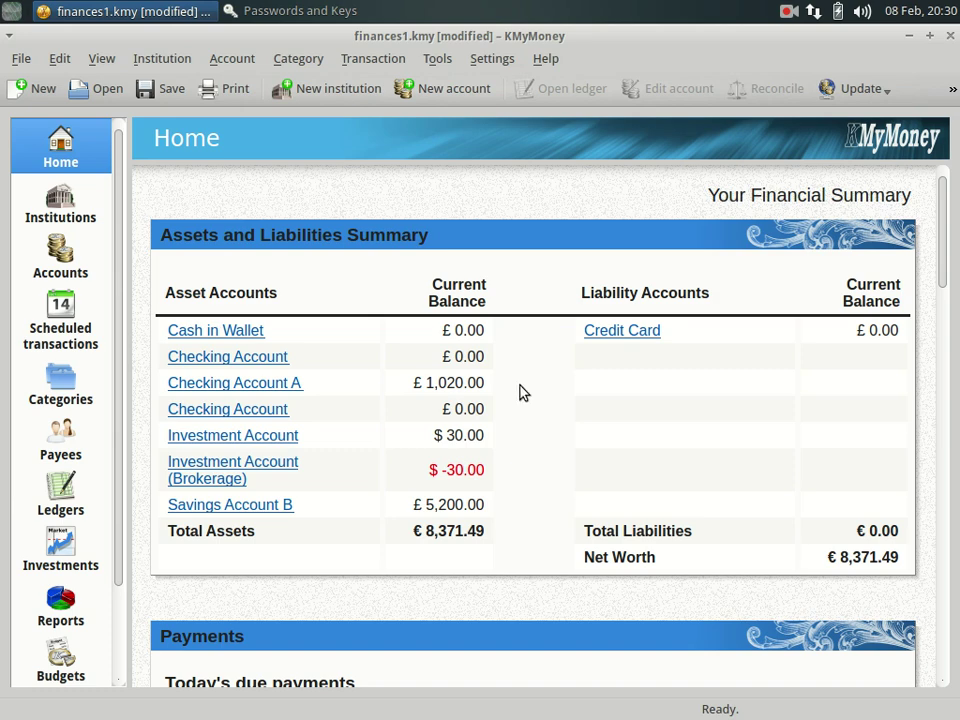
click(72, 262)
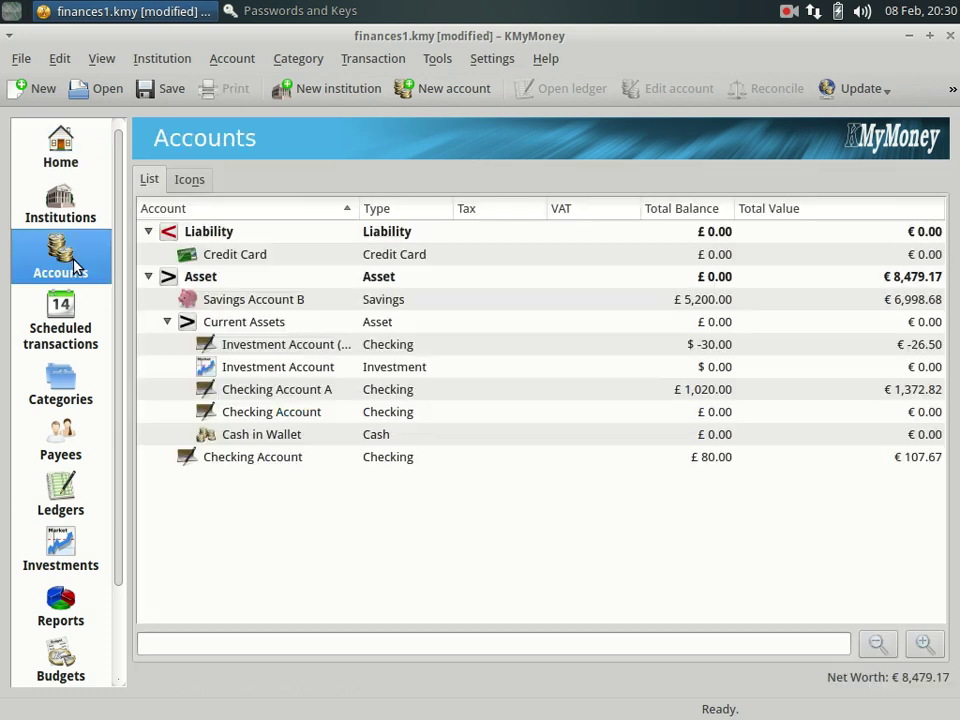
Open Checking Account A's ledger, select its Opening Balances transaction, then bring Passwords and Keys forward.
click(280, 390)
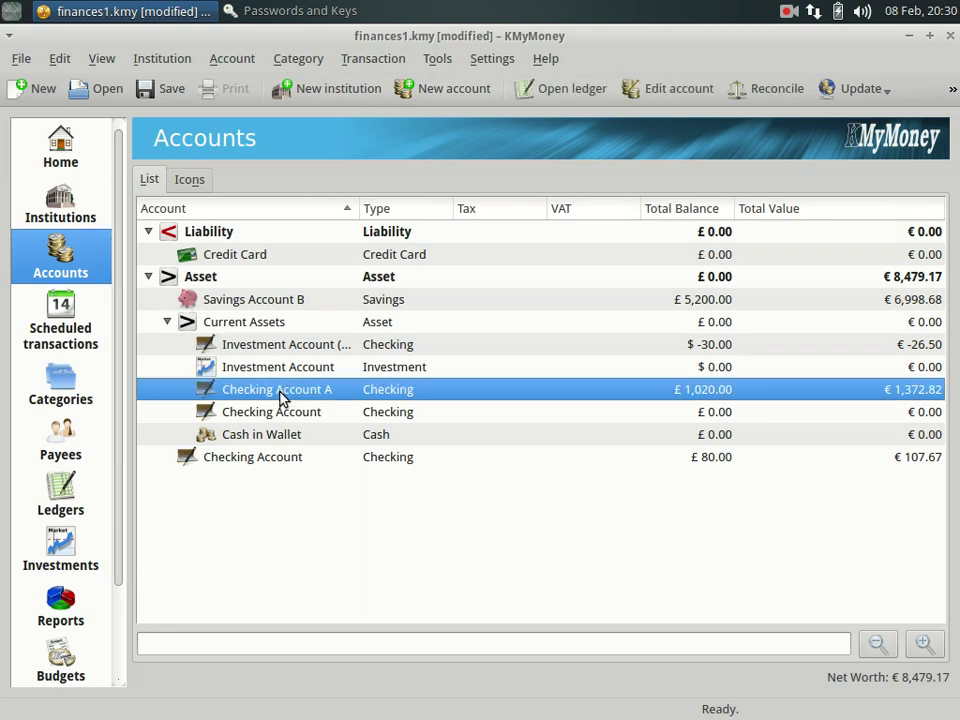
double_click(280, 392)
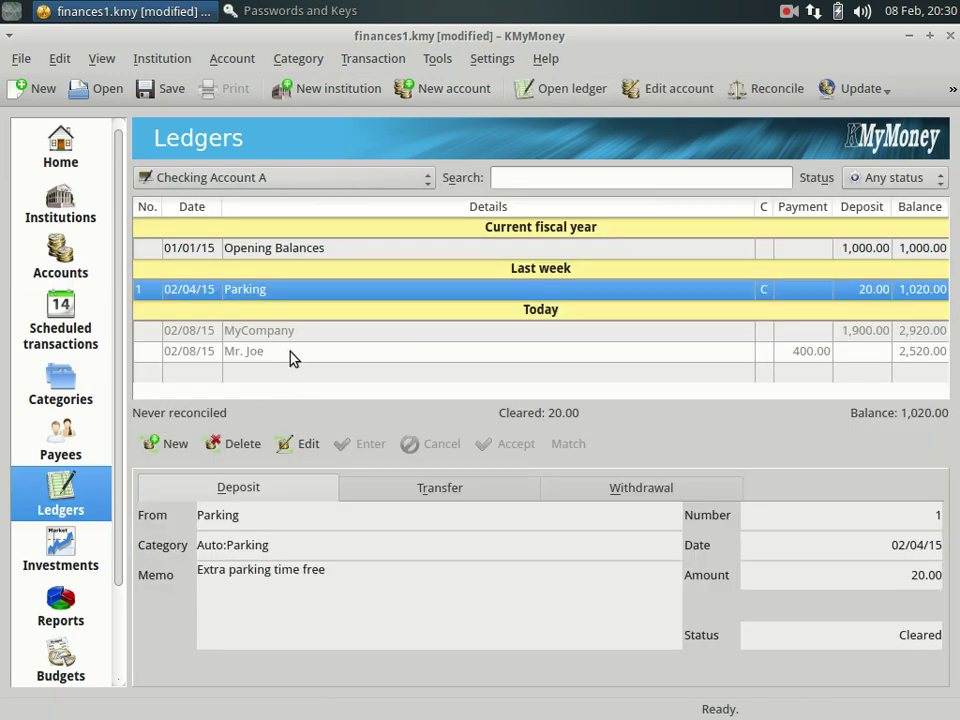
click(279, 252)
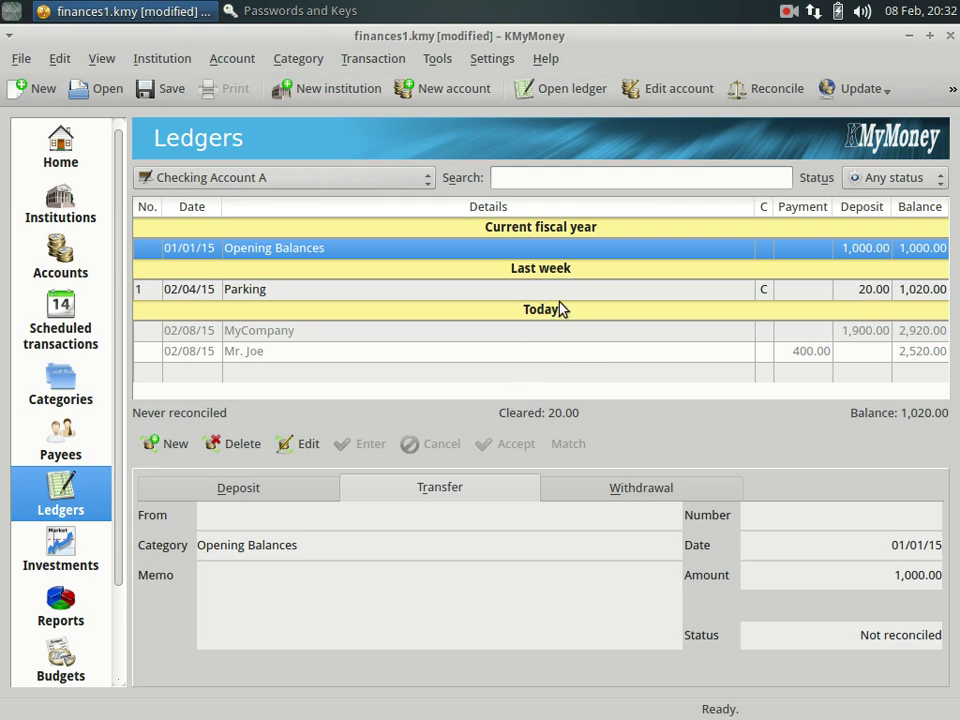
click(315, 14)
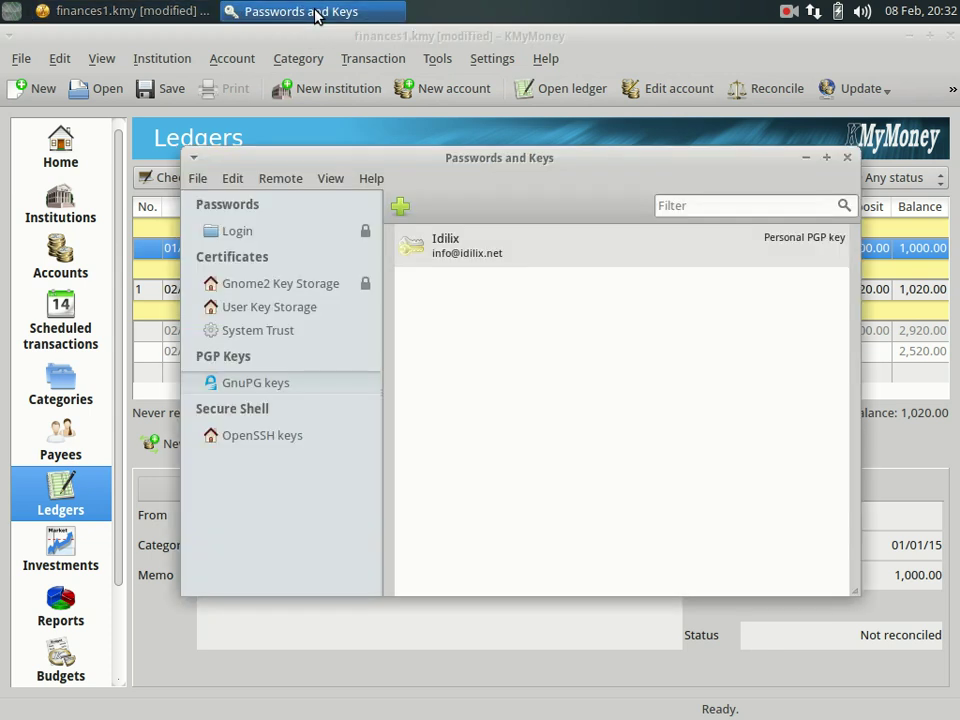
click(486, 255)
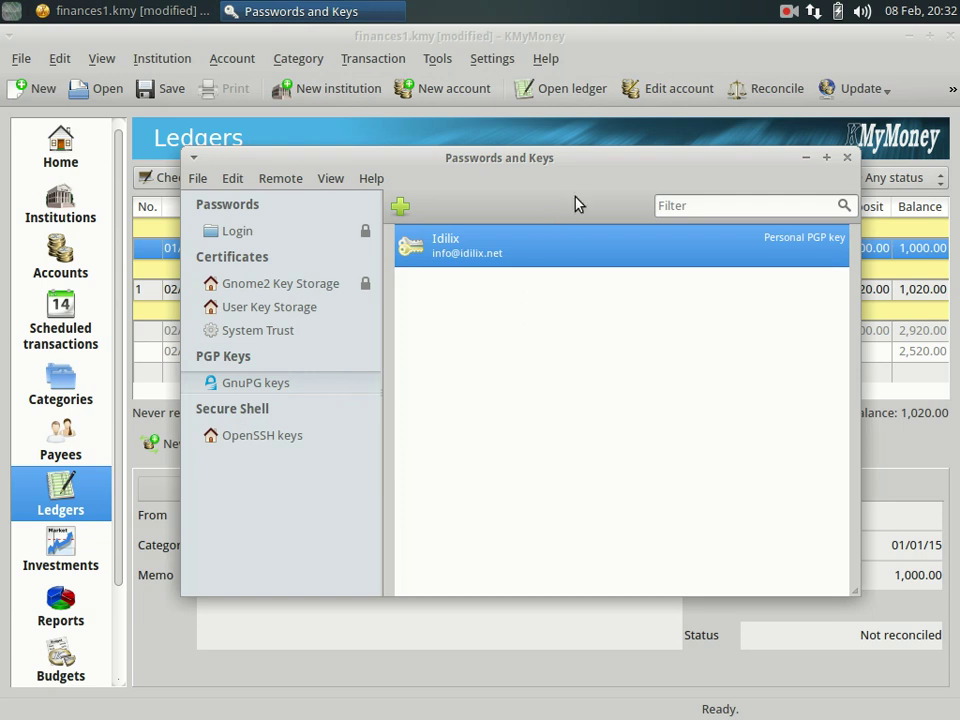
click(527, 42)
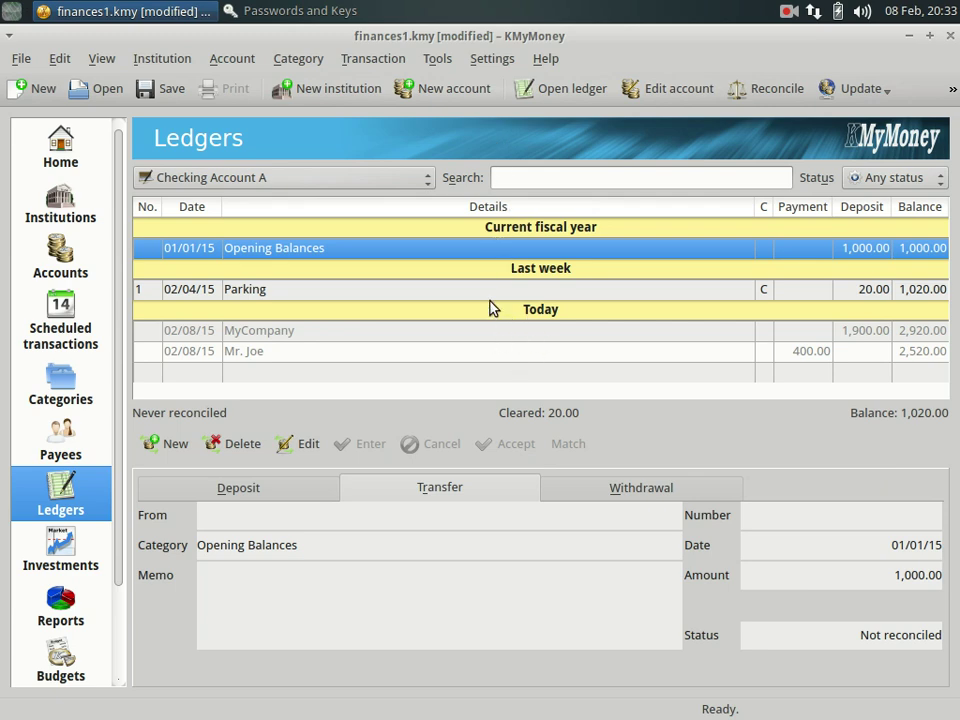
Tick Use GPG encryption on the Encryption page of KMyMoney's configuration.
click(501, 63)
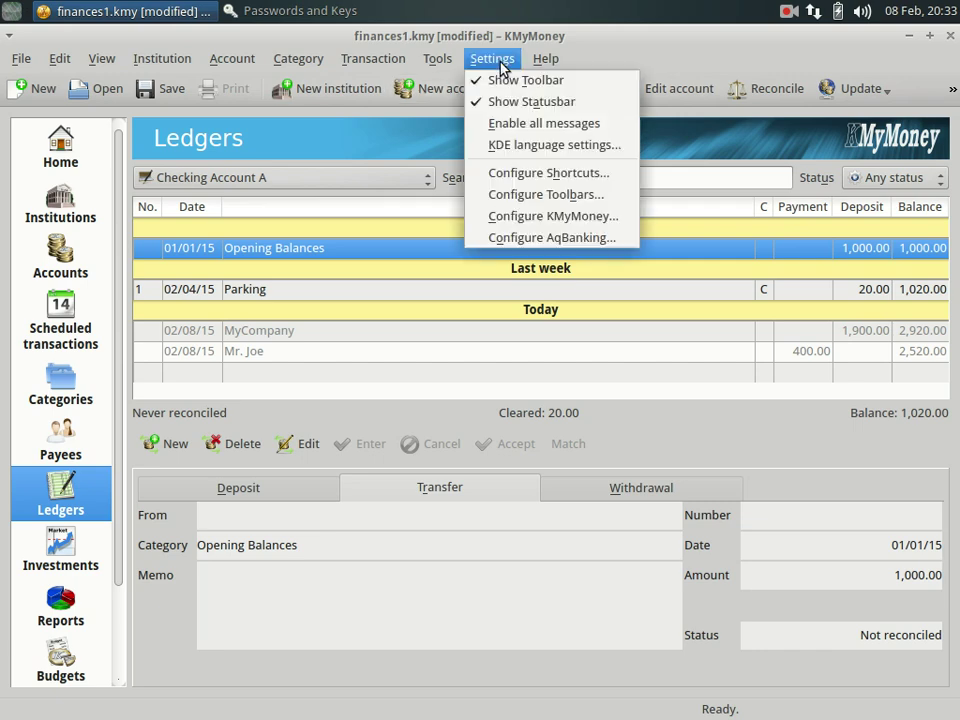
click(510, 216)
click(213, 567)
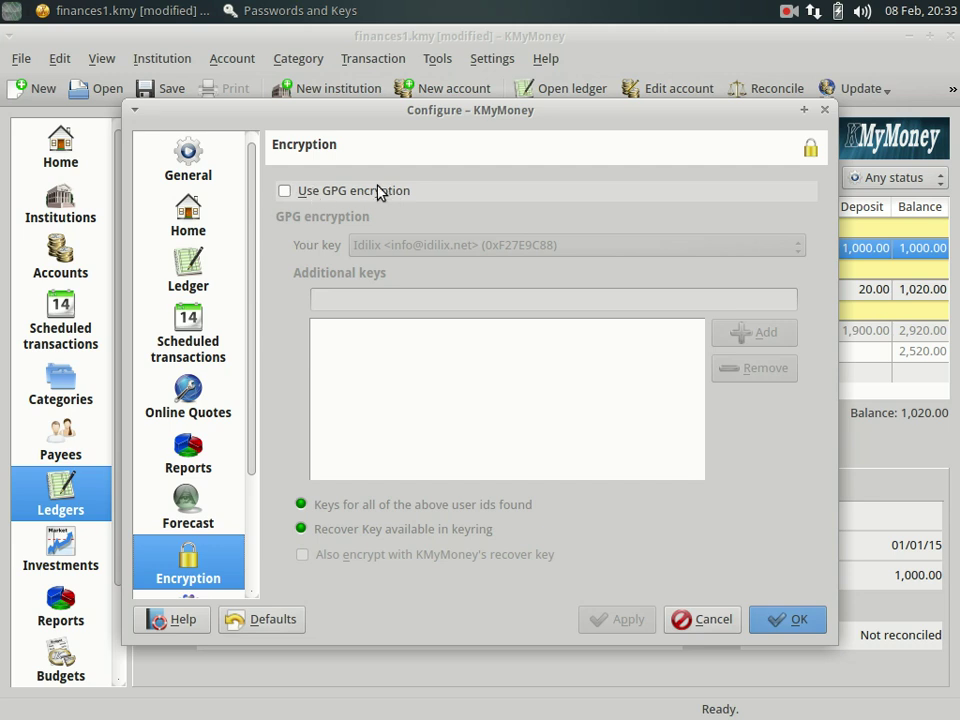
click(286, 191)
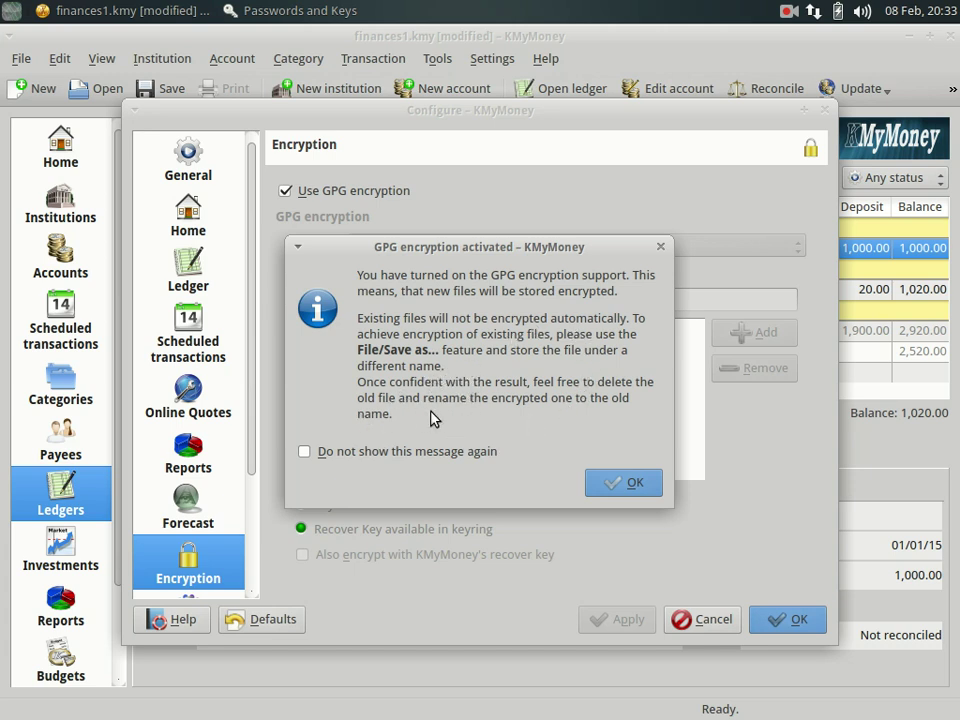
click(623, 485)
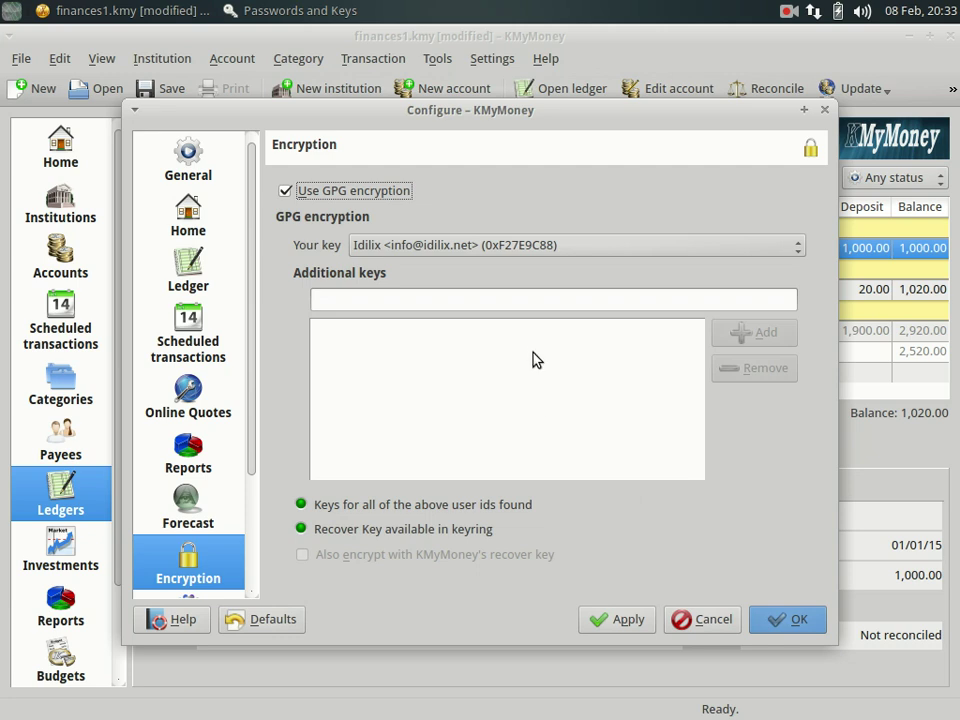
Keep the personal PGP key as the encryption key and save the settings.
click(400, 246)
click(380, 248)
click(609, 621)
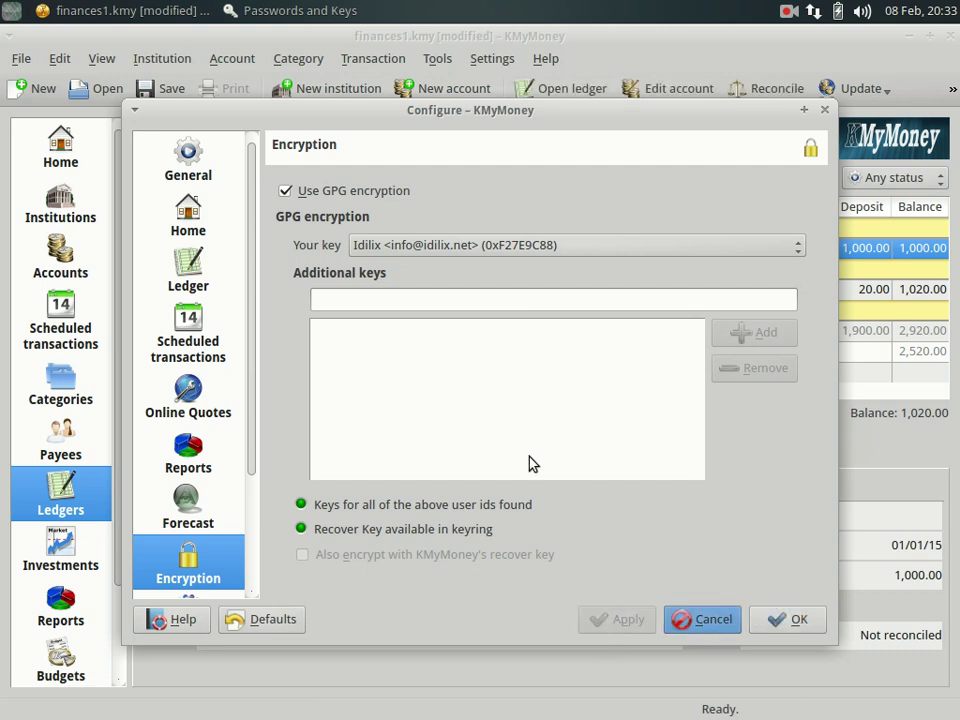
drag(478, 115, 437, 91)
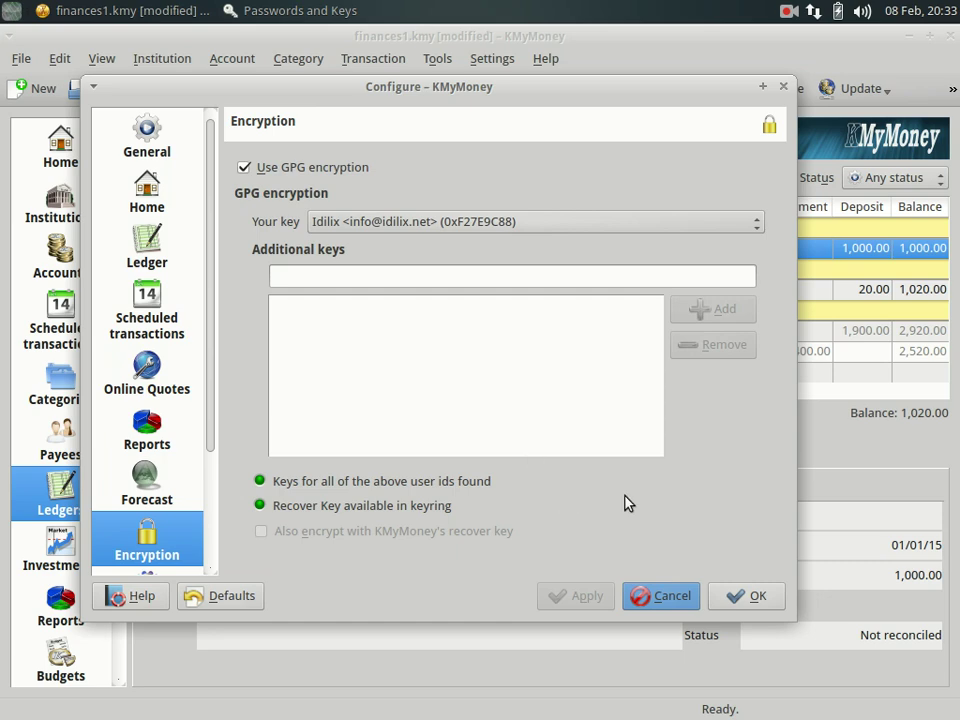
click(740, 598)
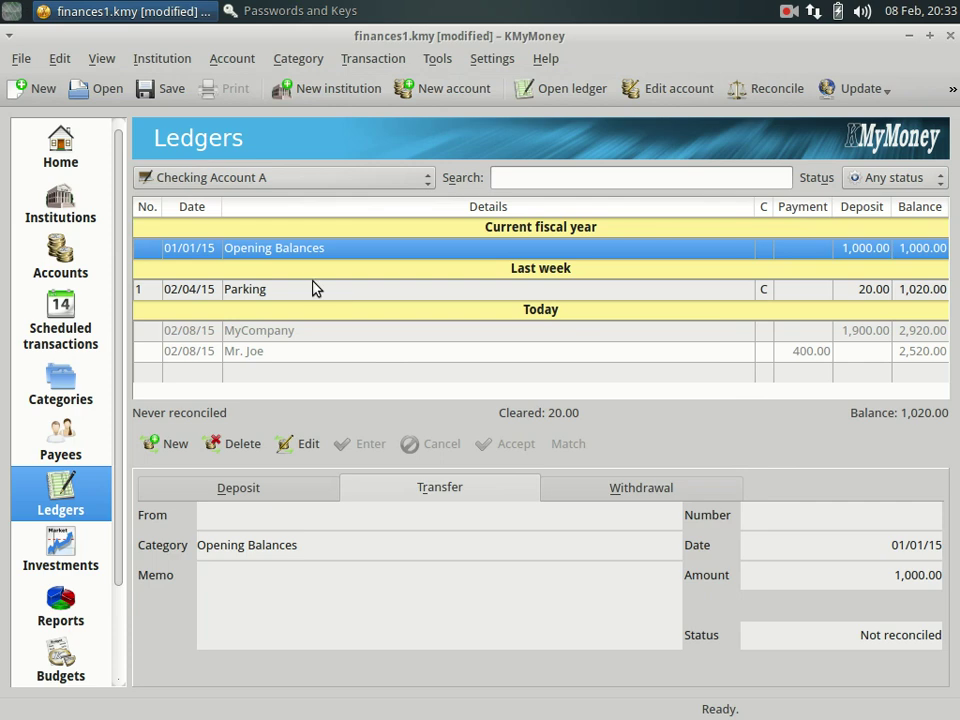
click(21, 59)
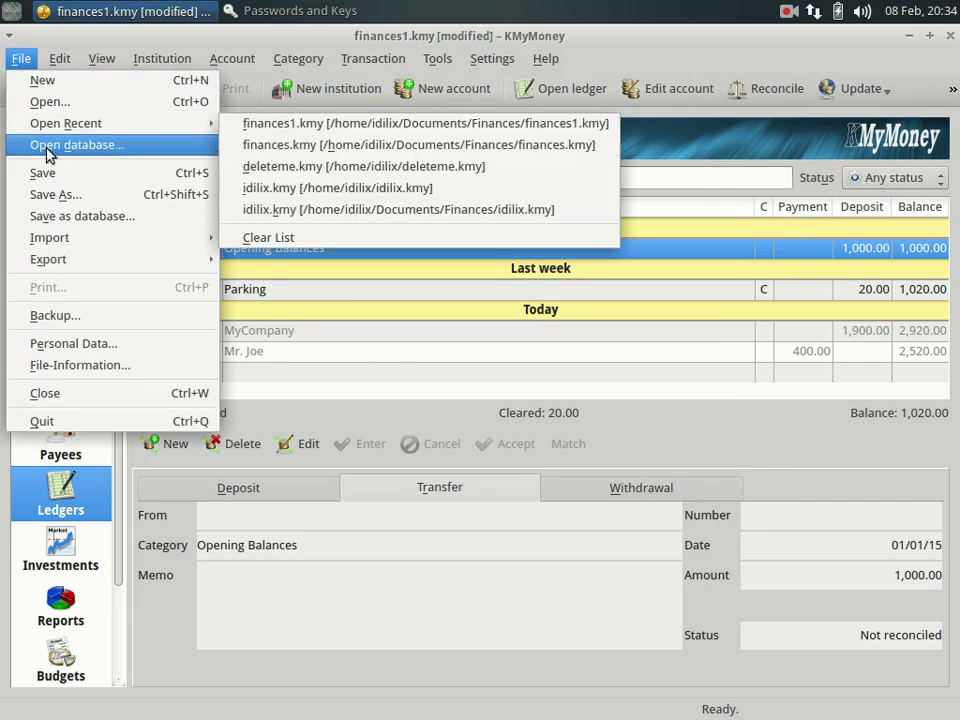
Save the finances as finances-encrypted.kmy in Documents/Finances with the GPG key selected.
click(57, 197)
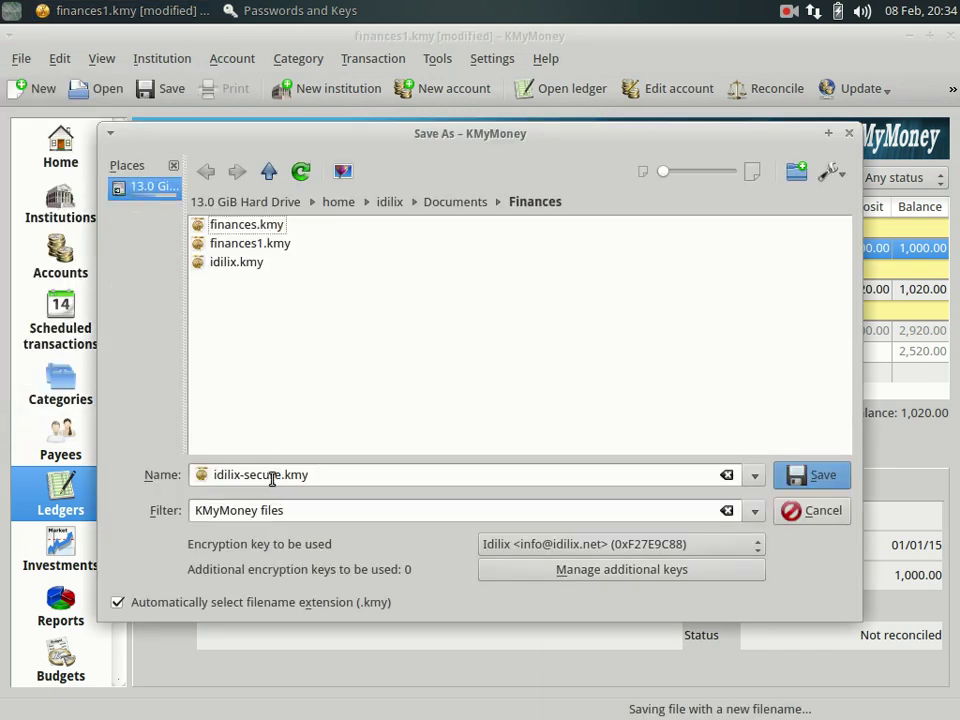
drag(280, 475, 139, 475)
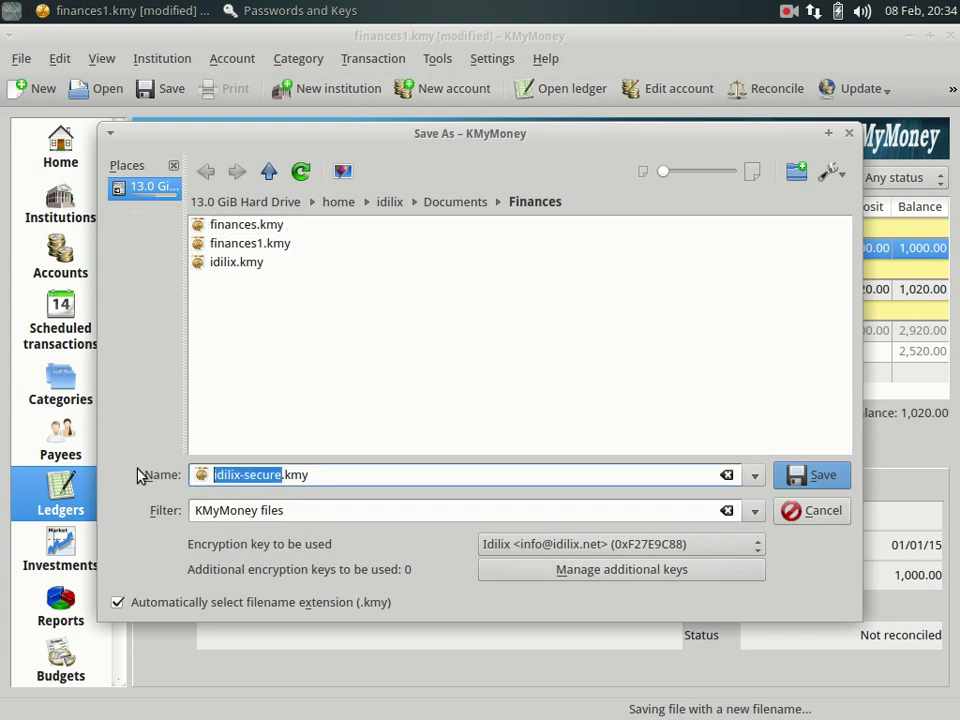
text(finan)
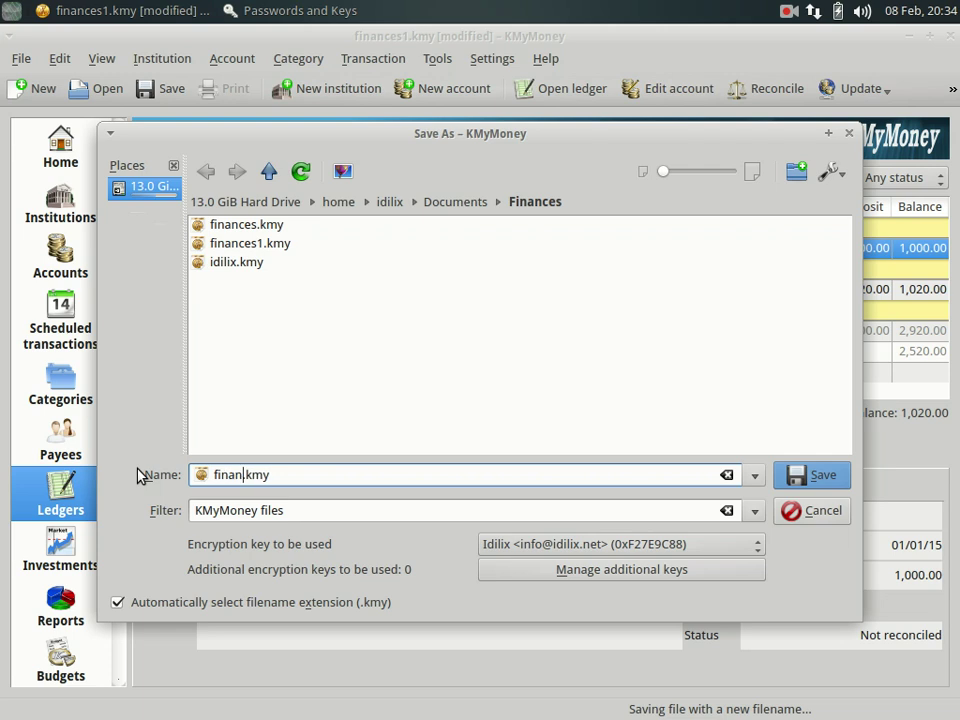
text(ces)
text(-secure)
key(BackSpace)
key(BackSpace)
key(BackSpace)
key(BackSpace)
key(BackSpace)
key(BackSpace)
text(encrypted)
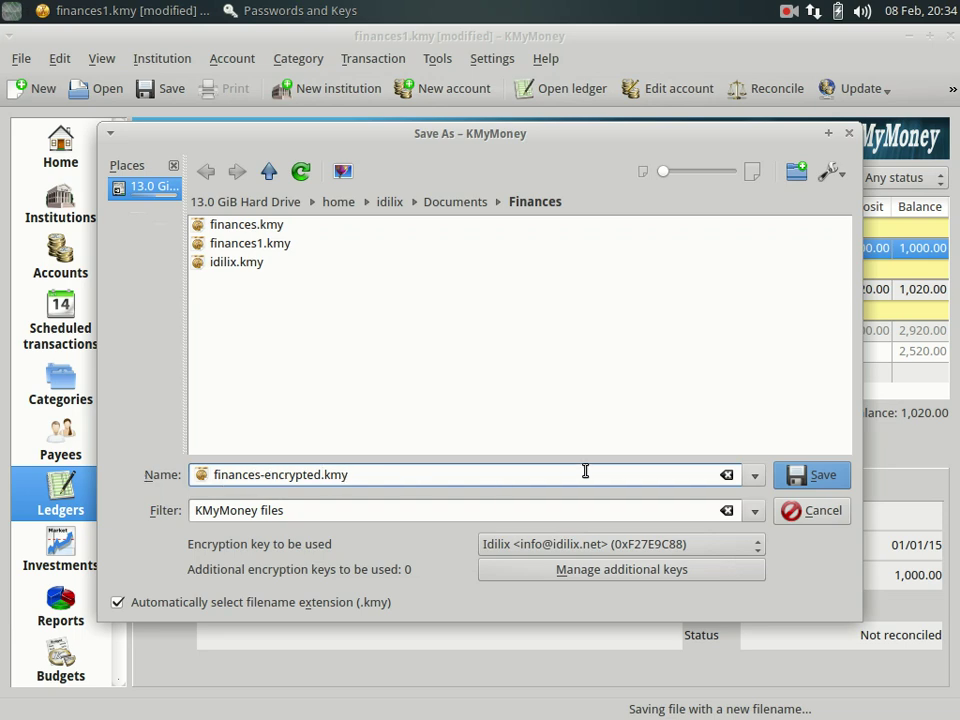
click(803, 476)
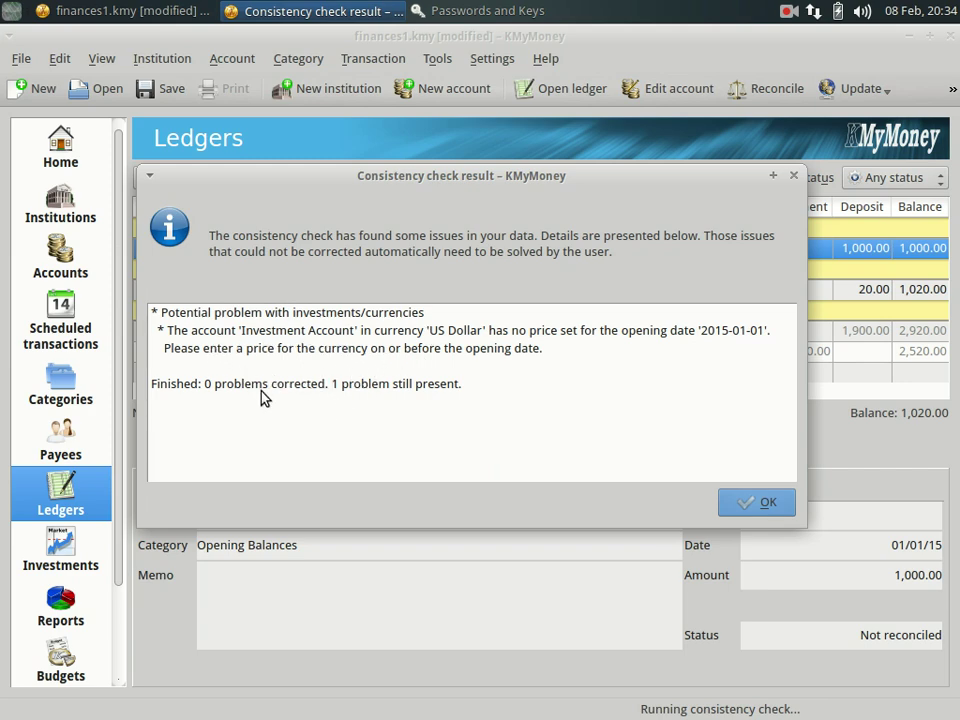
Dismiss the consistency check report, confirm GPG-encrypted storage, and close KMyMoney.
click(752, 503)
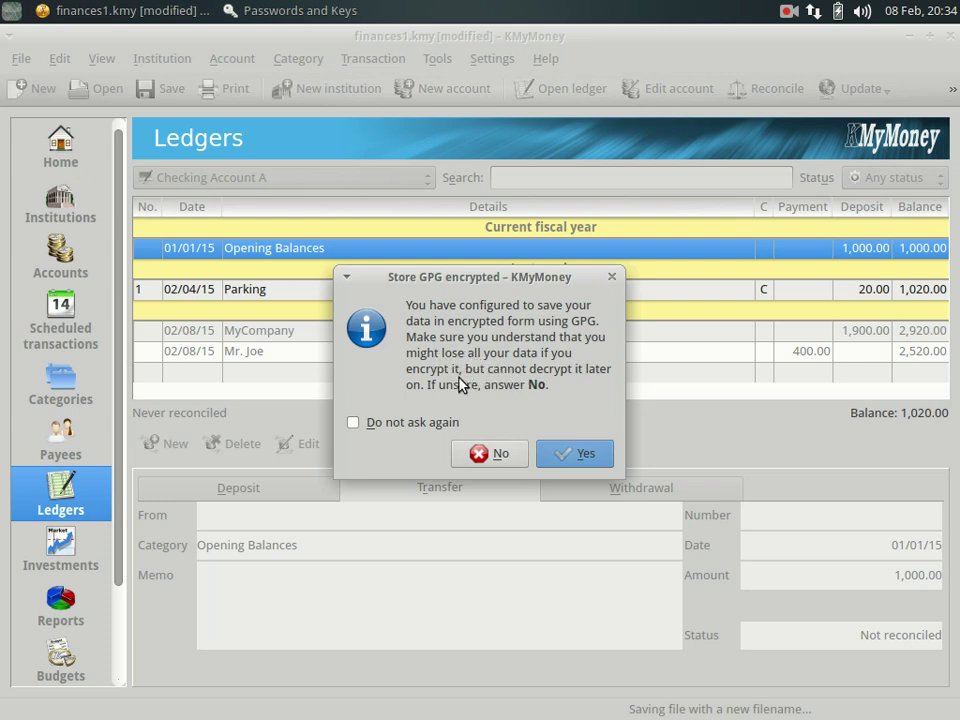
click(580, 456)
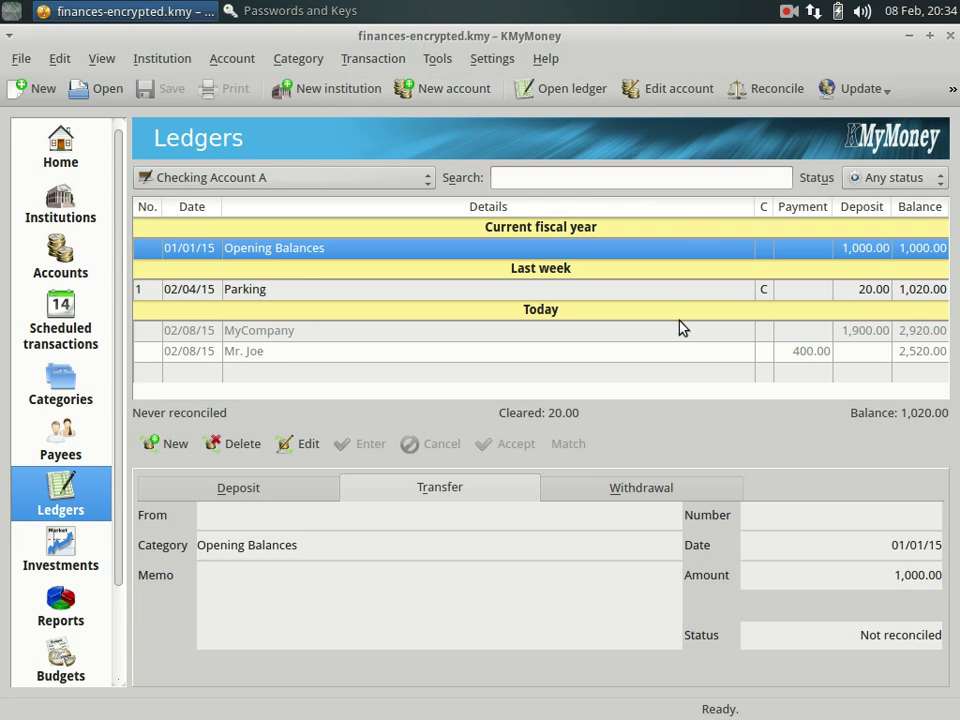
click(950, 36)
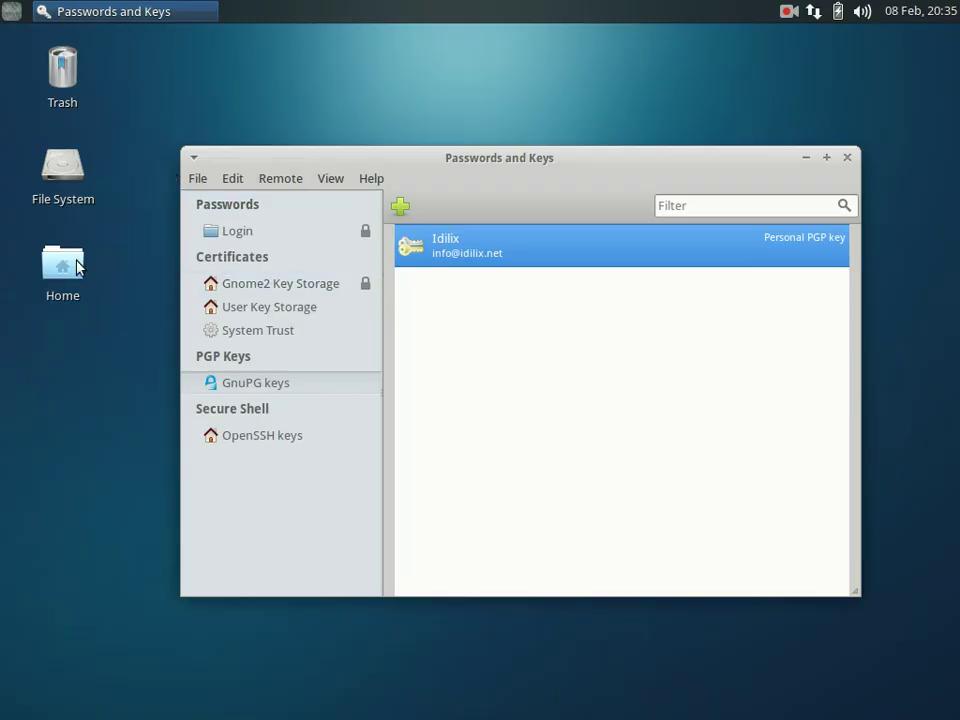
Browse Home > Documents > Finances in Thunar and open finances-encrypted.kmy.
double_click(63, 270)
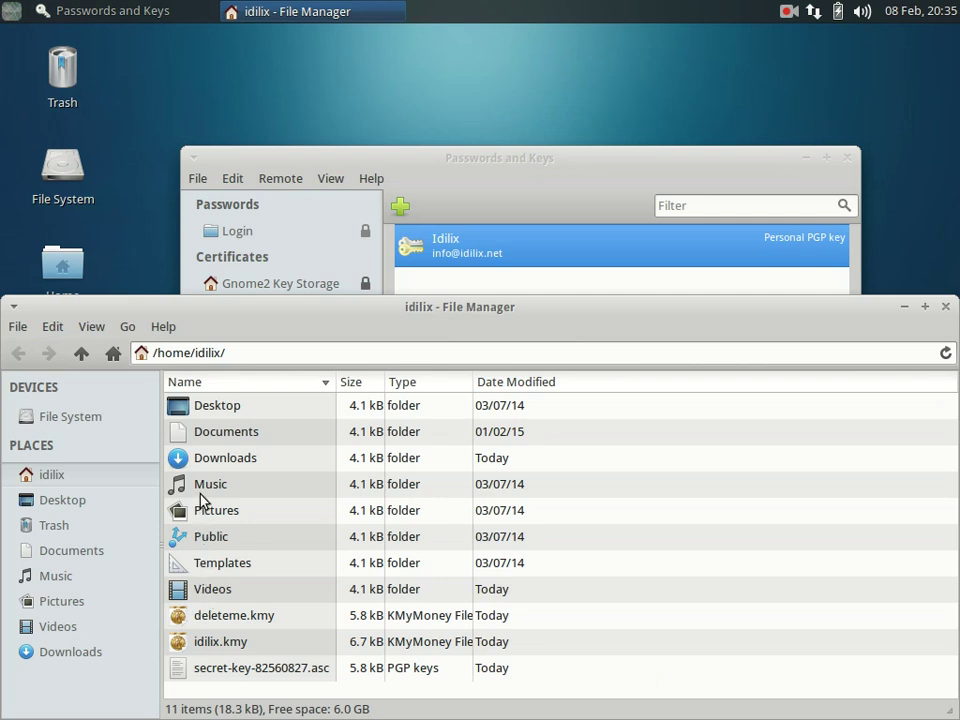
double_click(209, 442)
double_click(216, 409)
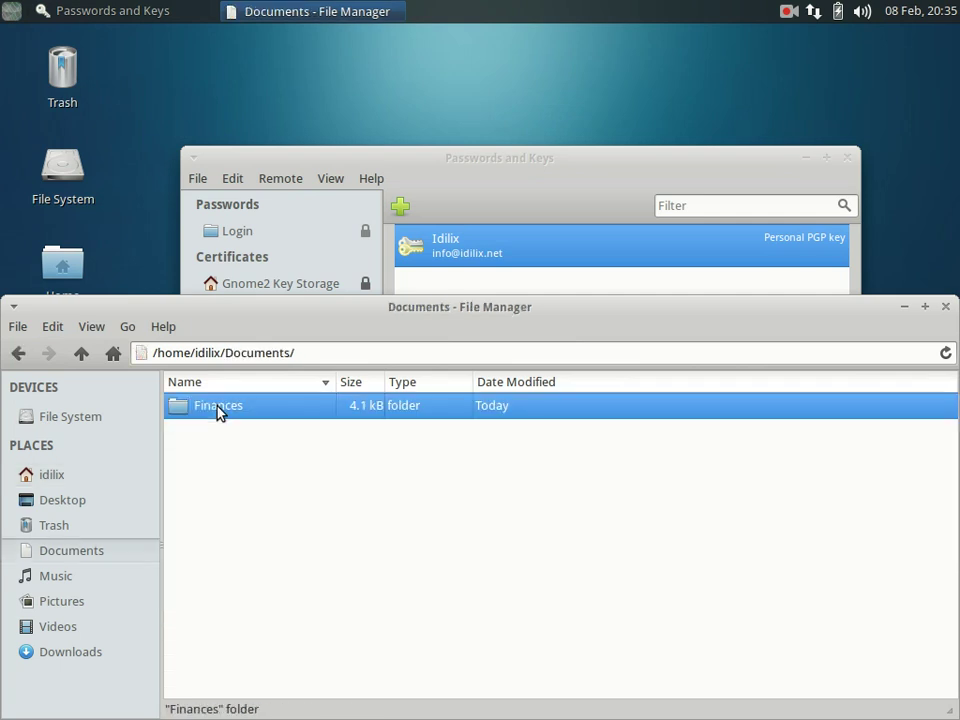
click(224, 466)
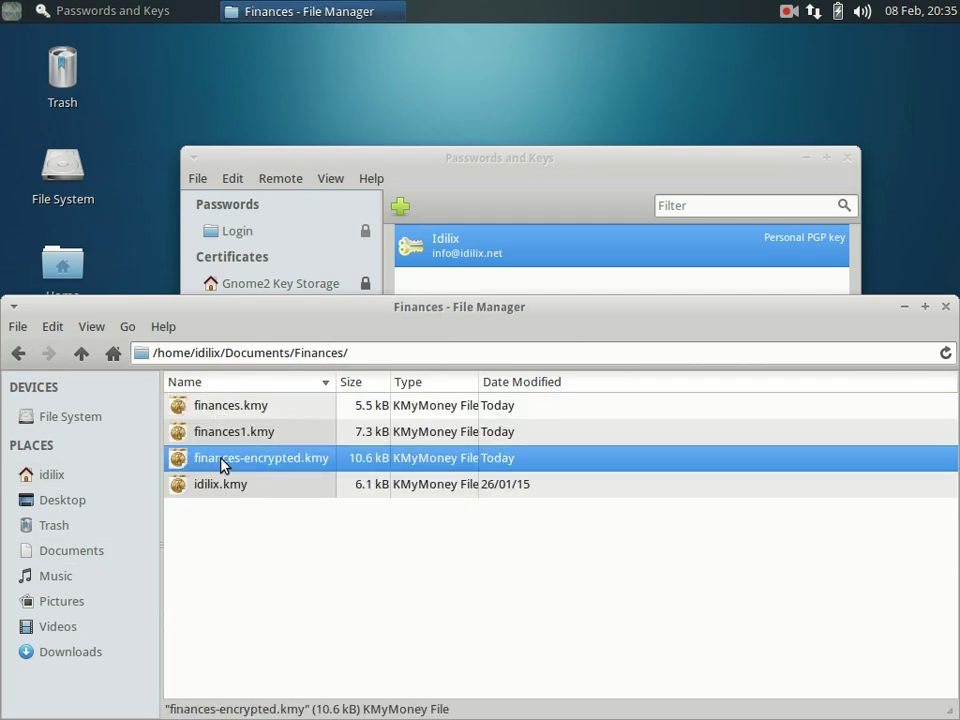
double_click(224, 466)
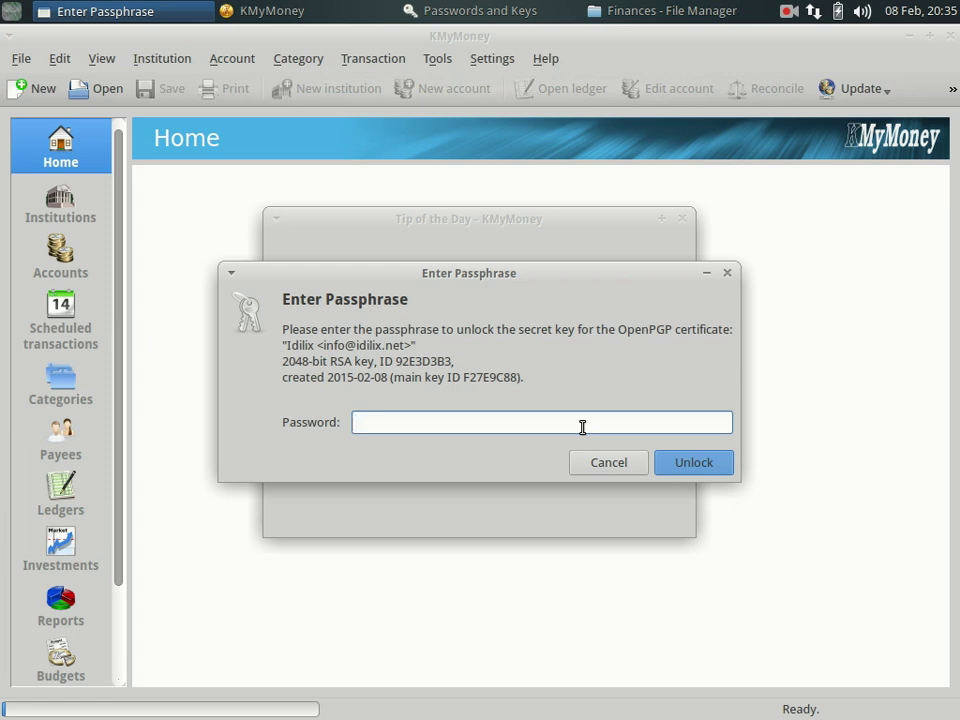
Enter the PGP key passphrase to unlock the file and dismiss Tip of the Day.
text(••••••)
key(Return)
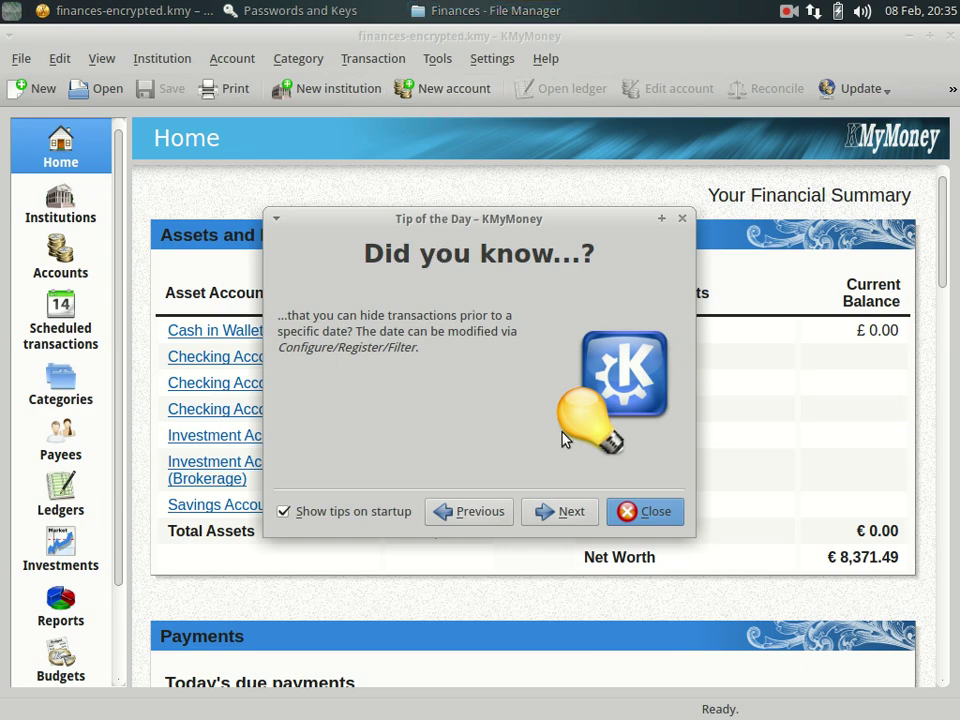
click(630, 513)
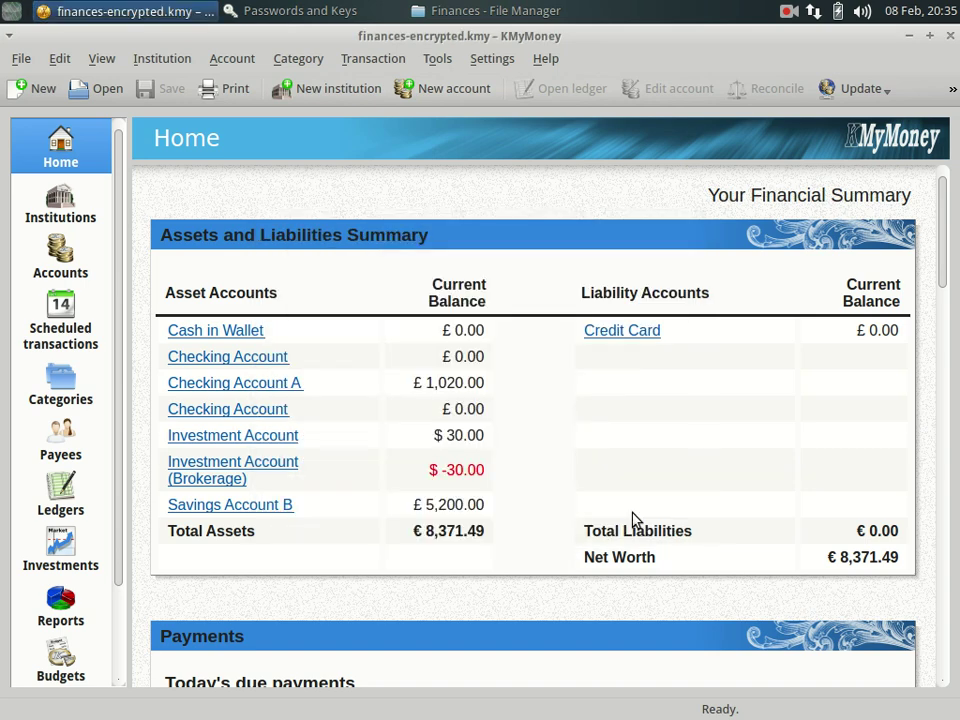
click(481, 13)
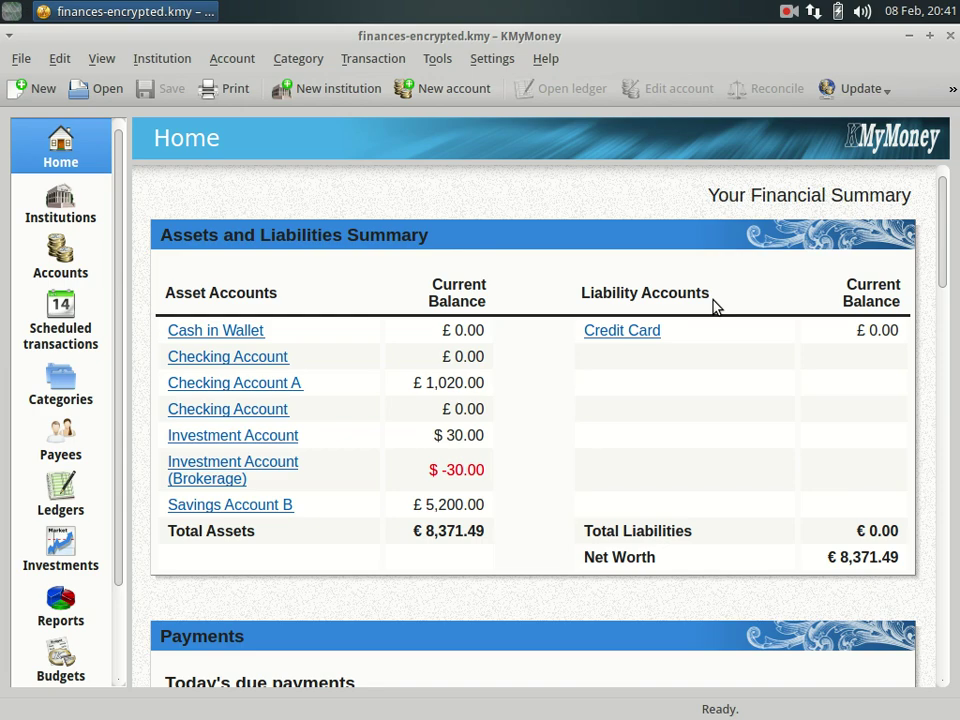
Back up the finances file to the Documents/Finances folder and acknowledge the success message.
click(20, 55)
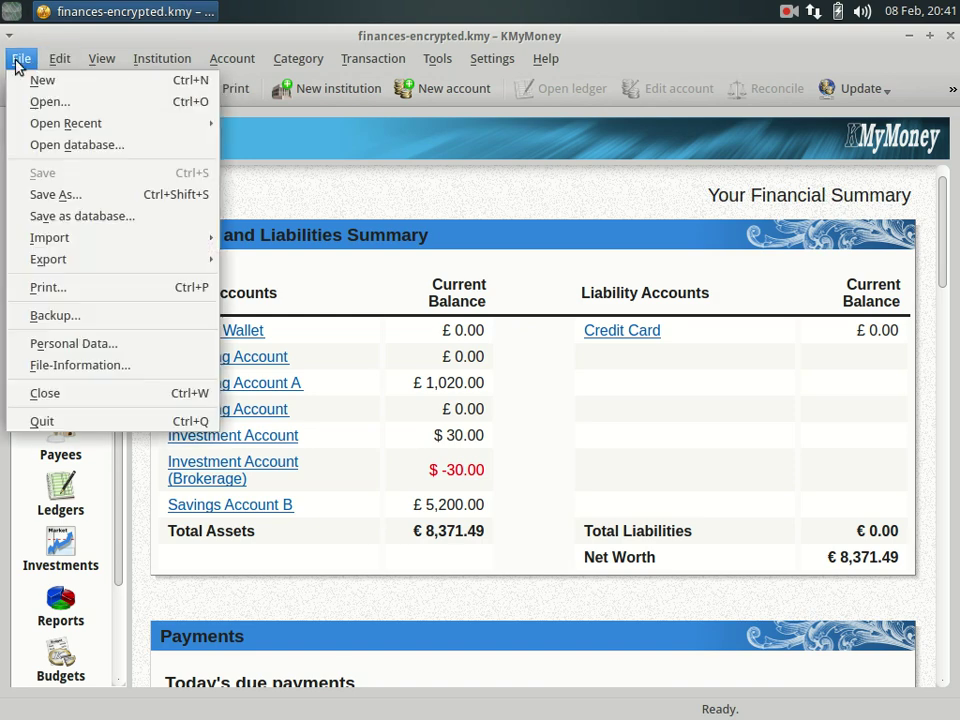
click(56, 316)
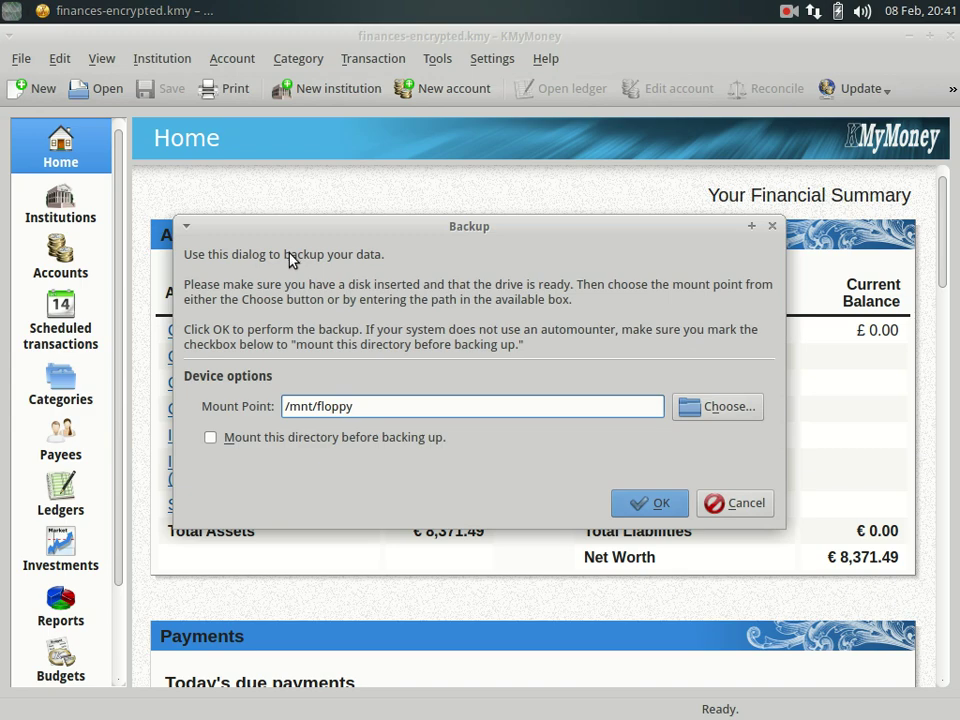
click(707, 412)
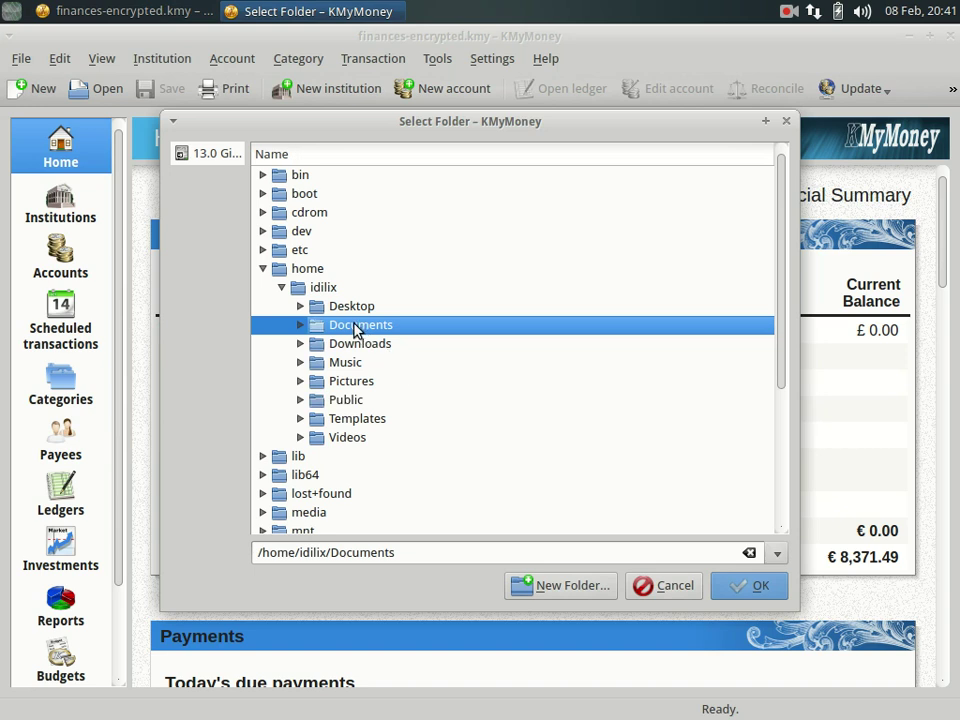
click(300, 325)
click(331, 344)
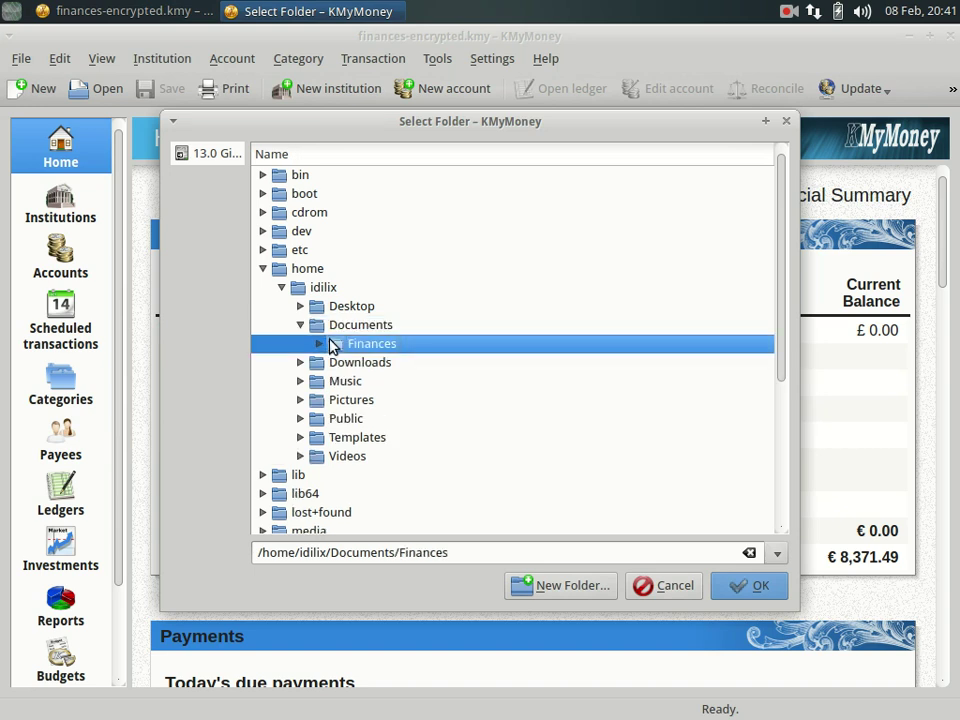
click(755, 585)
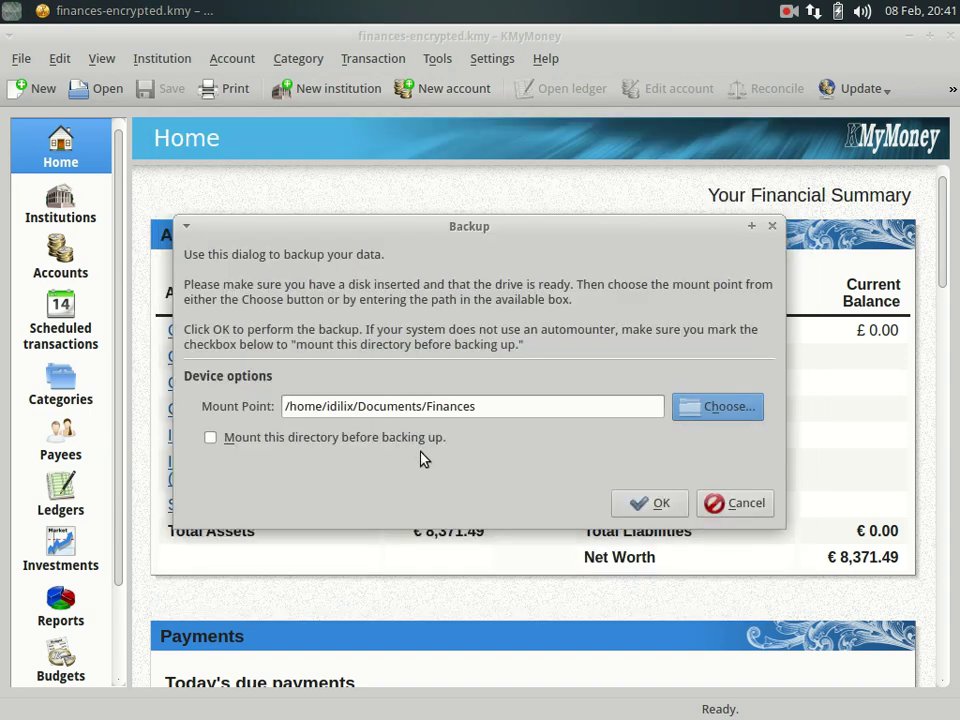
click(648, 507)
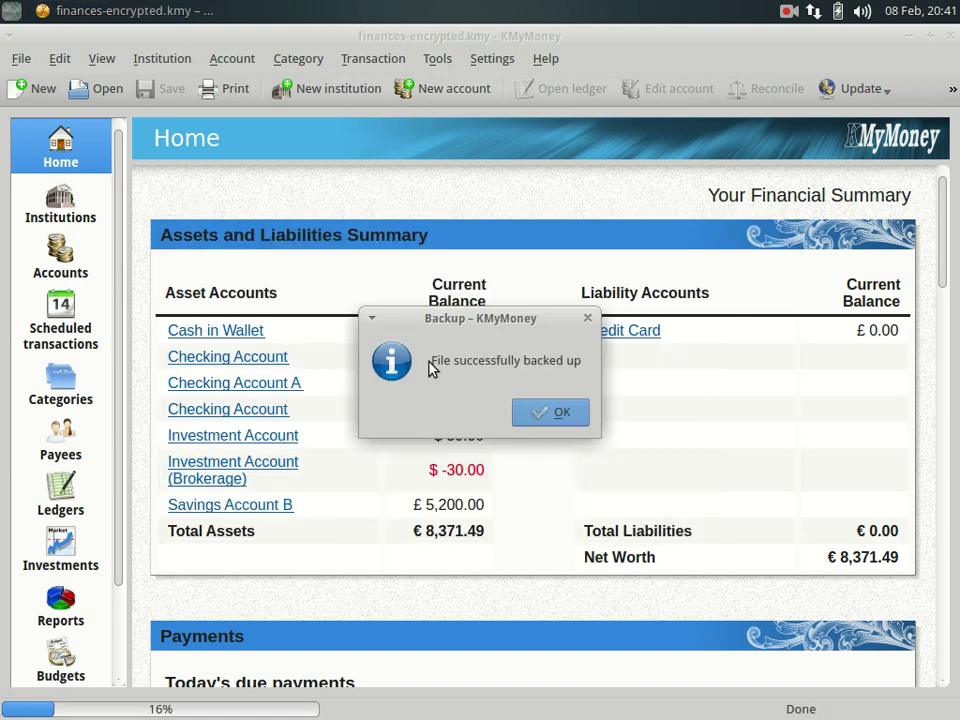
click(549, 421)
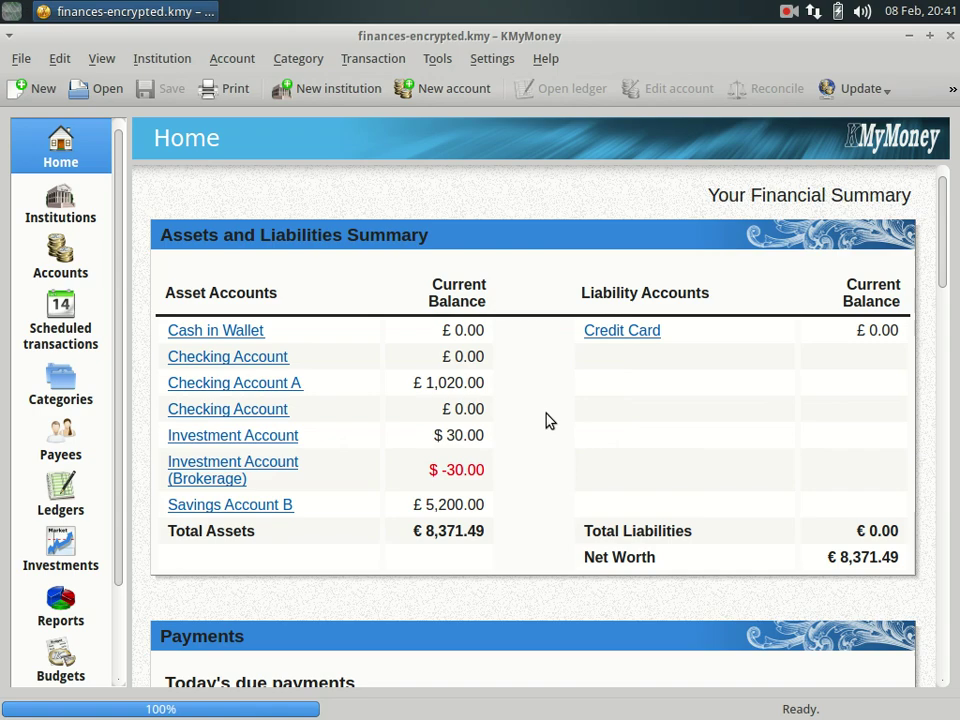
click(12, 14)
Open Documents/Finances in the File Manager and compare finances-encrypted-2015-02-08.kmy with the original.
click(47, 118)
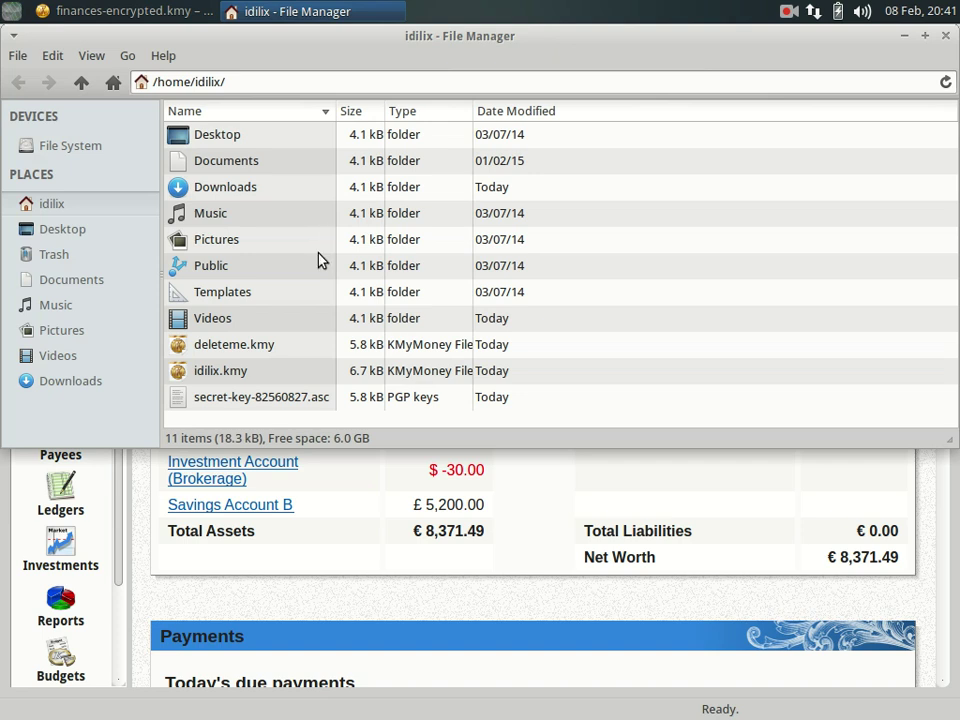
double_click(212, 162)
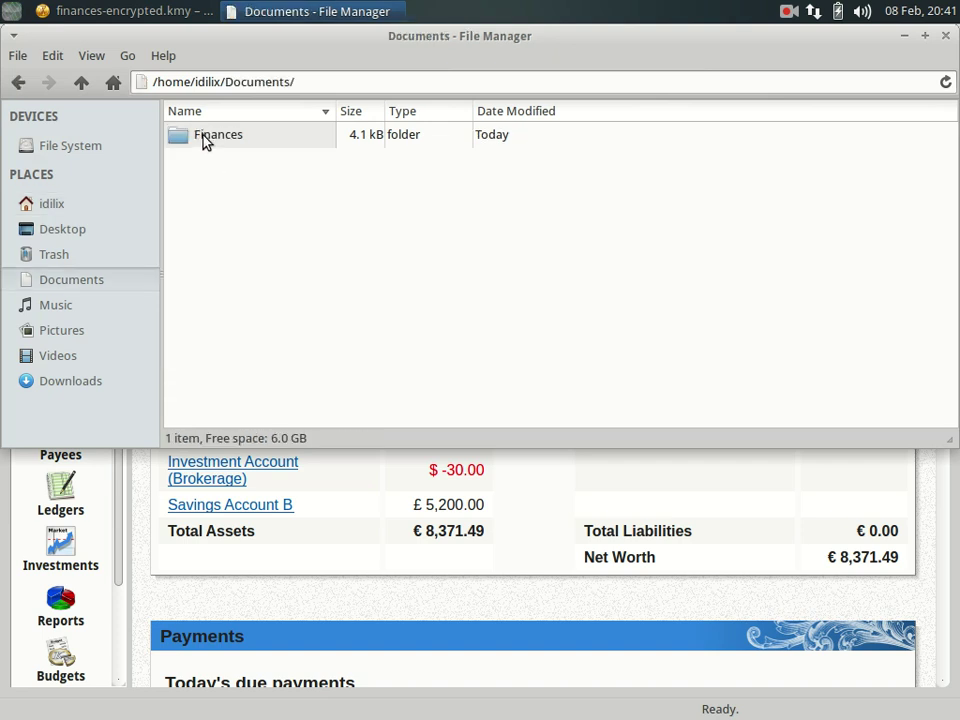
double_click(212, 135)
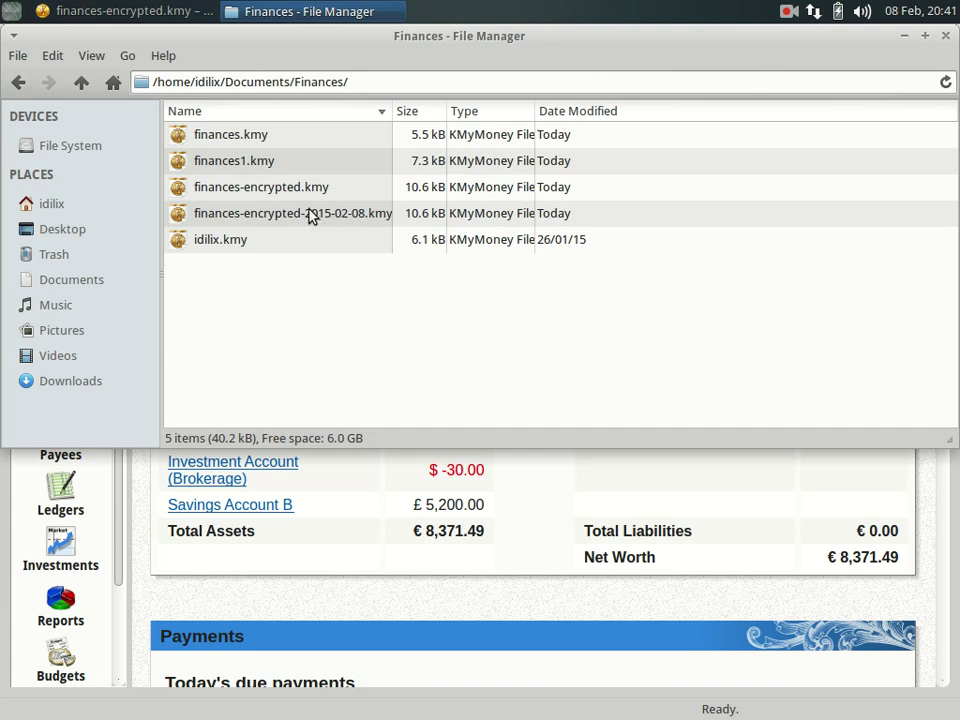
click(276, 216)
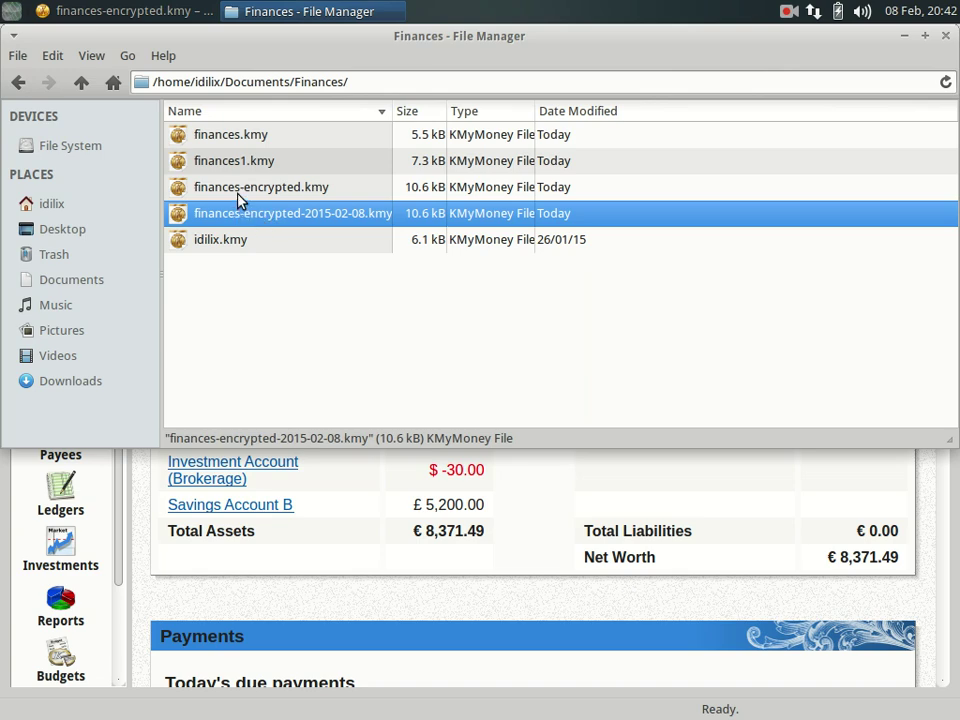
click(240, 190)
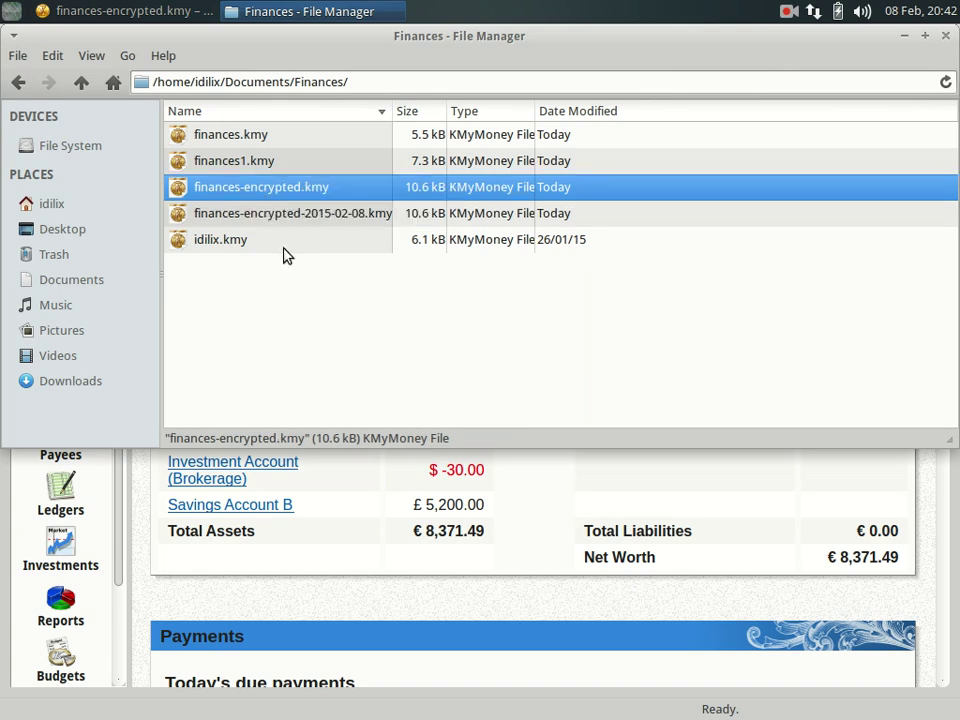
click(332, 226)
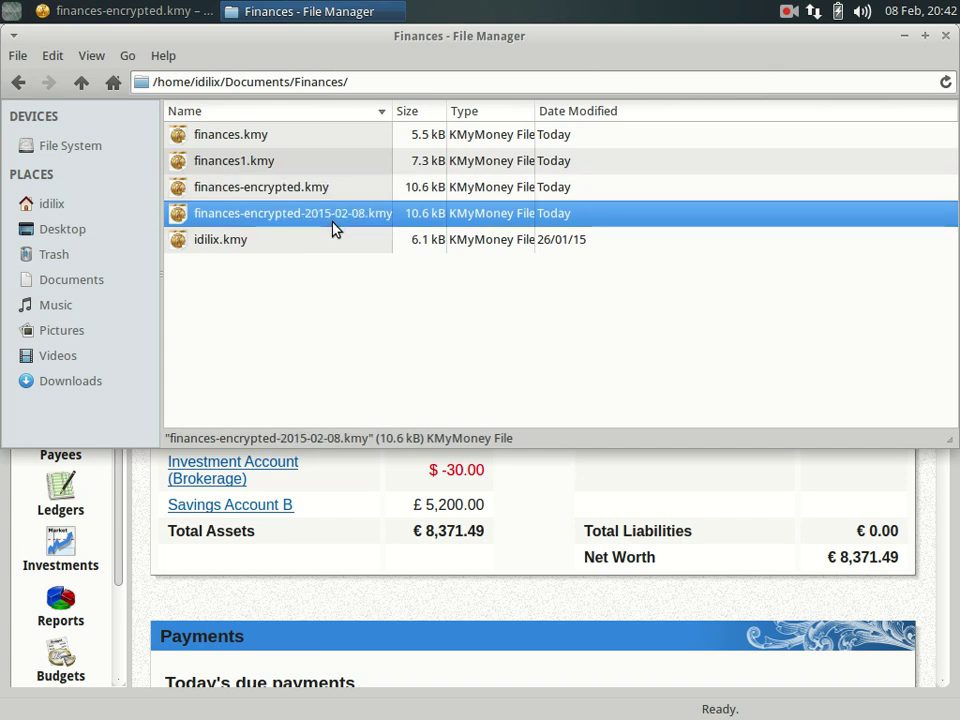